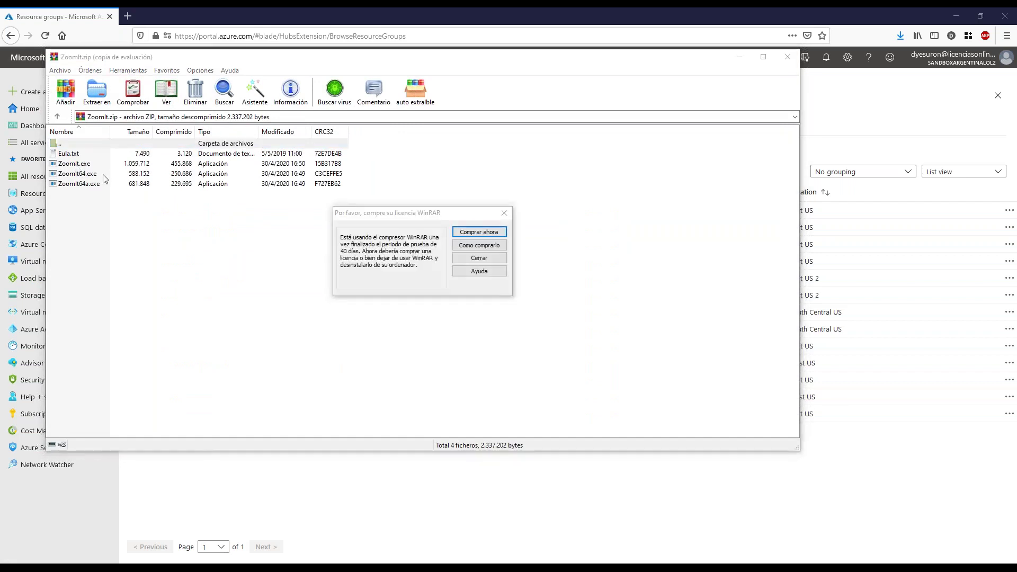
# - Dismiss the WinRAR reminder and close the ZoomIt archive to reveal the Azure portal
pyautogui.click(476, 259)
pyautogui.click(82, 165)
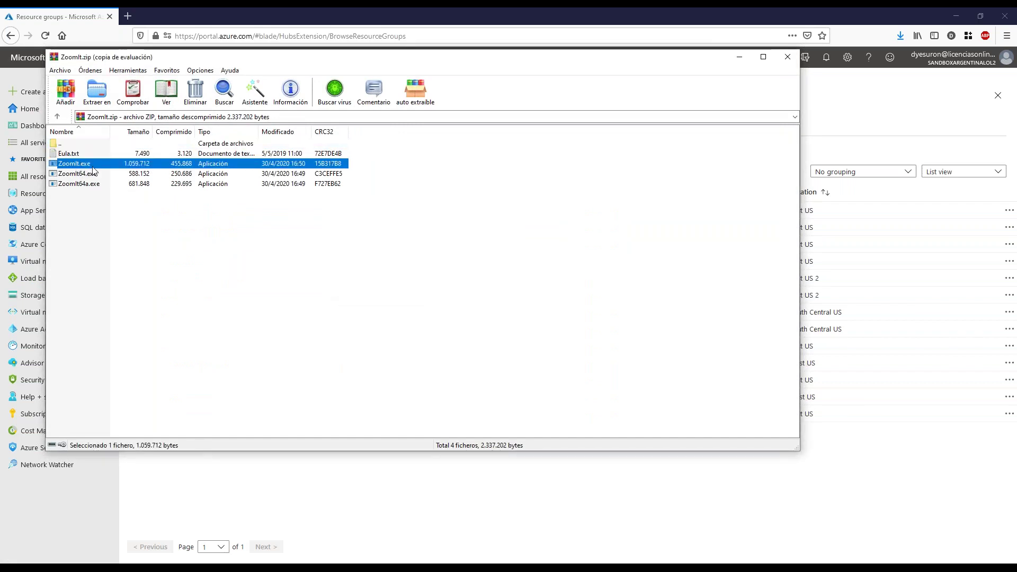
pyautogui.click(787, 56)
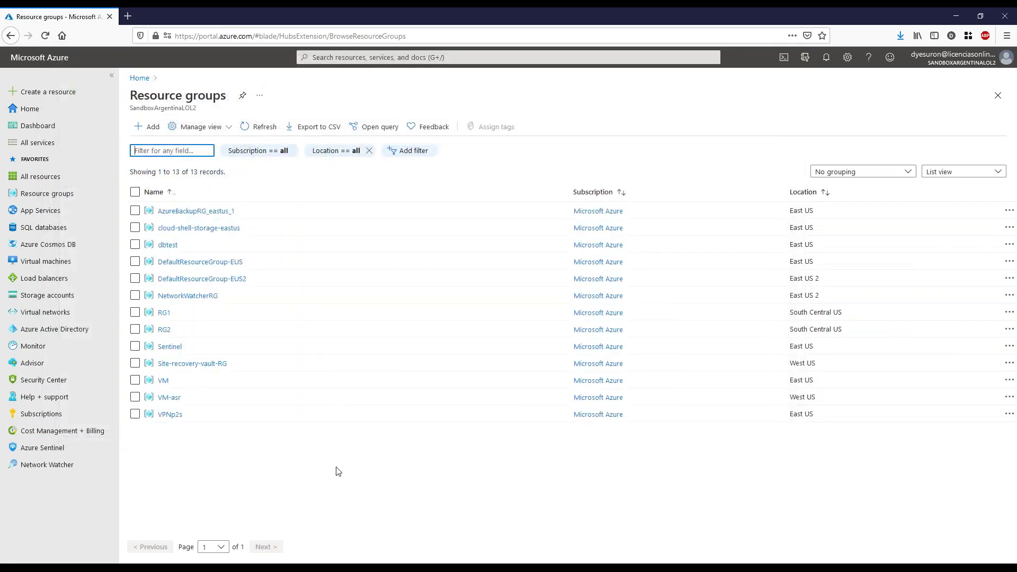
pyautogui.moveTo(316, 446)
pyautogui.mouseDown()
pyautogui.moveTo(212, 527)
pyautogui.moveTo(482, 276)
pyautogui.mouseUp()
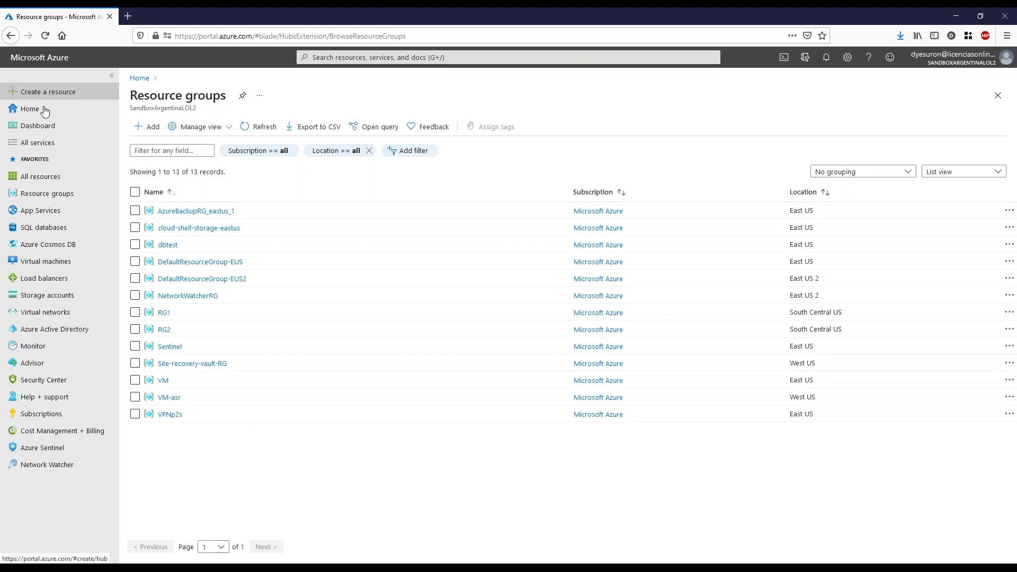
# - Browse the Web and Compute categories in All services, then open Subscriptions
pyautogui.click(38, 143)
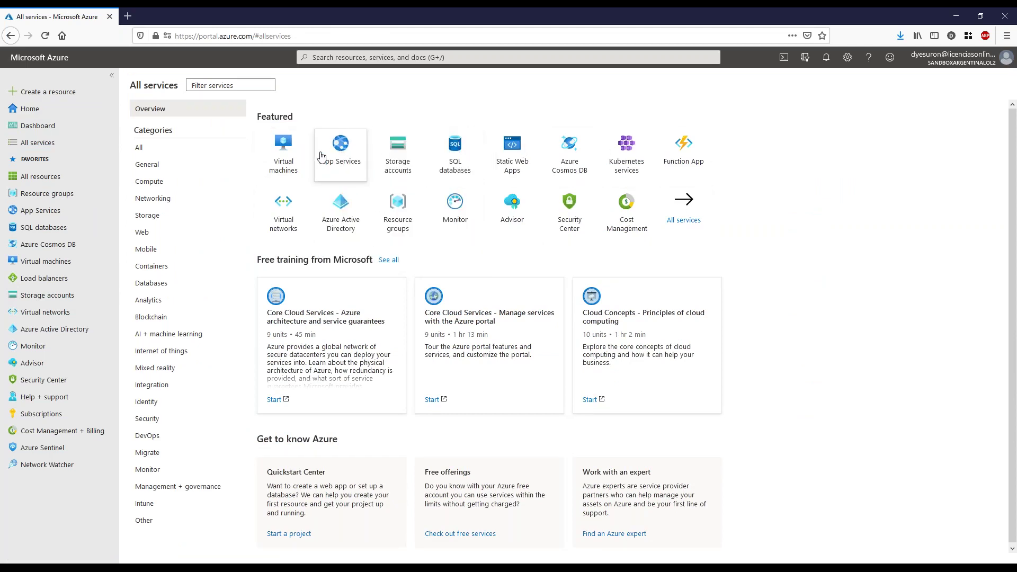
pyautogui.moveTo(285, 145)
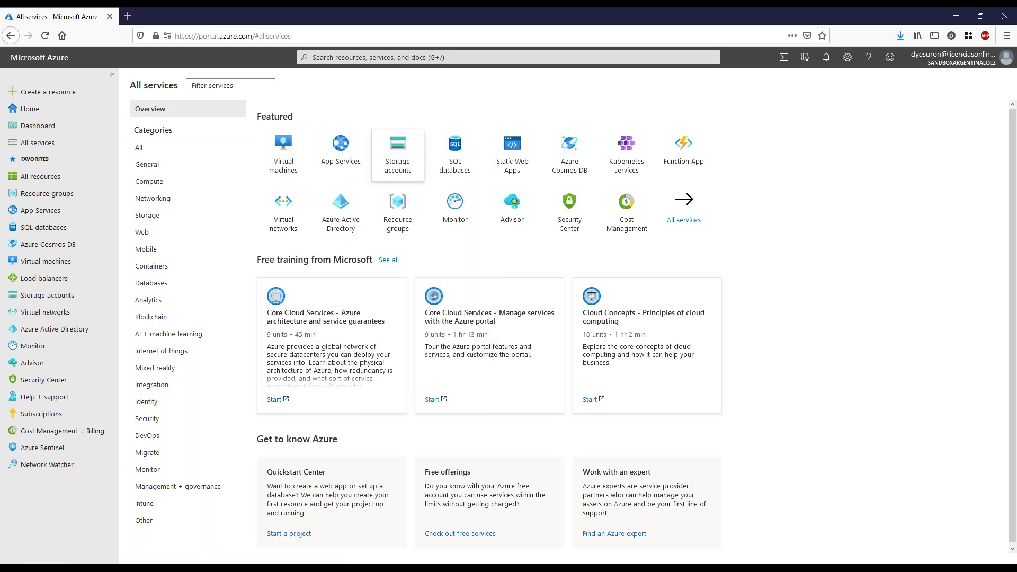
pyautogui.moveTo(400, 146)
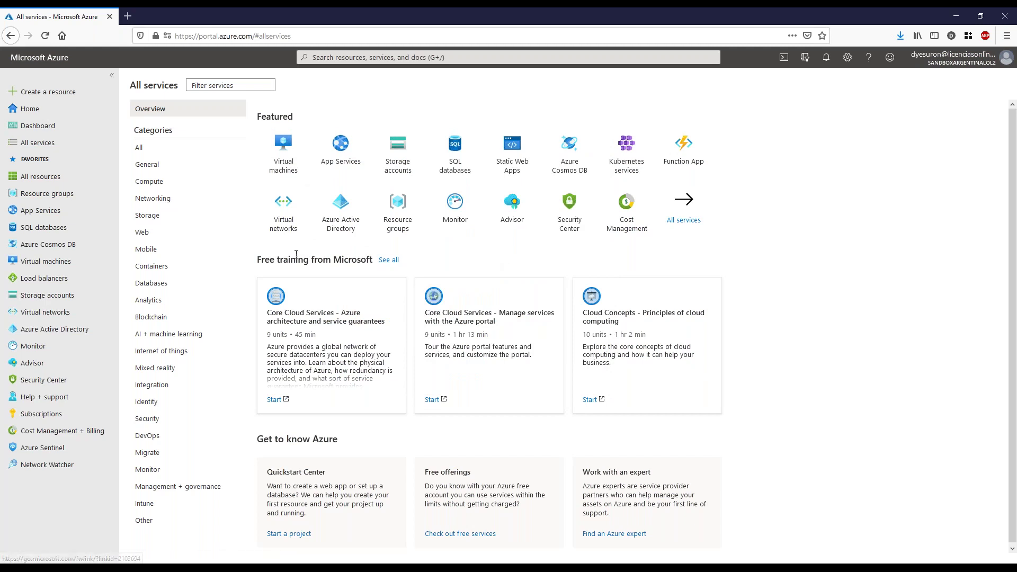
pyautogui.click(155, 235)
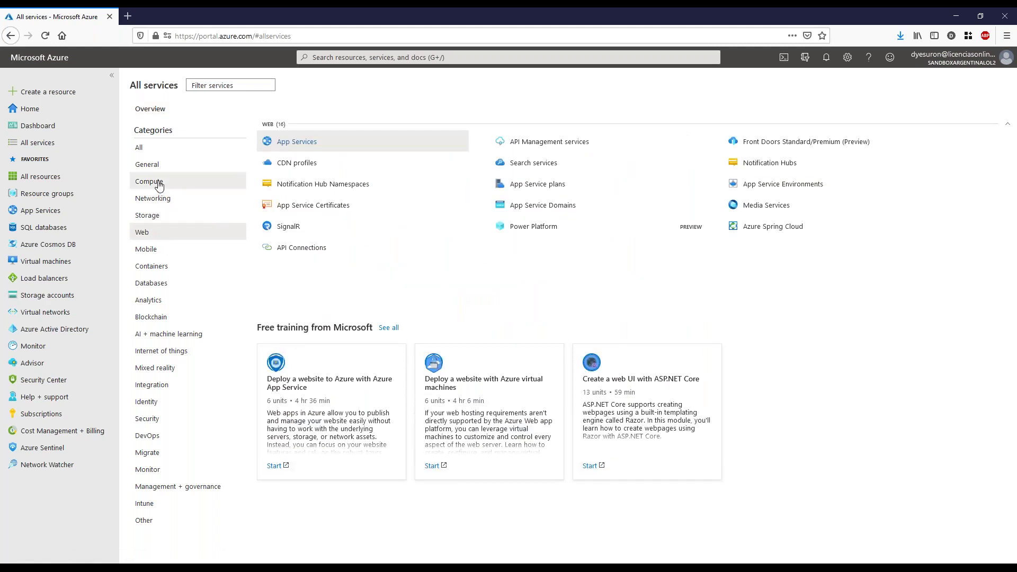
pyautogui.click(158, 181)
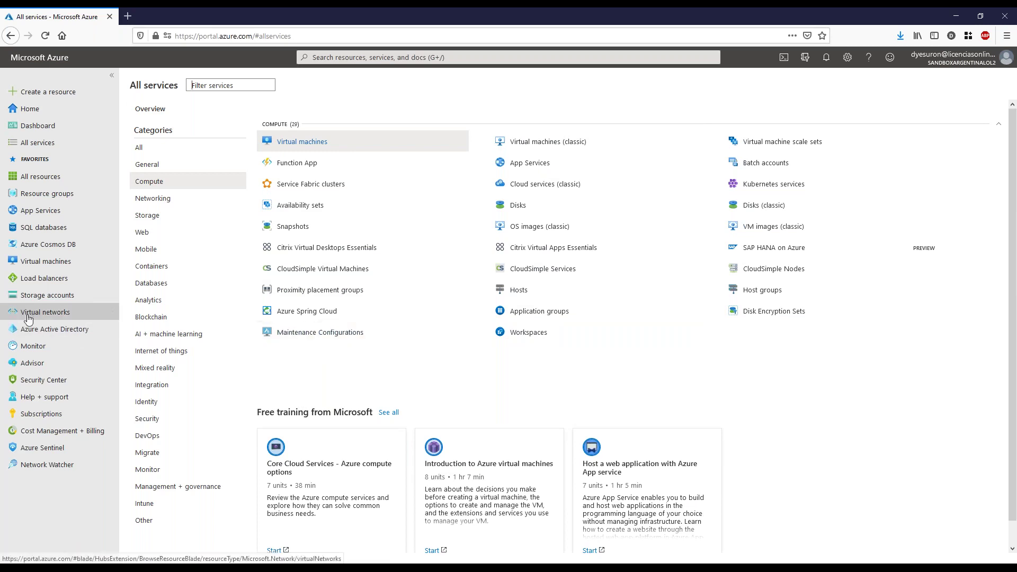
pyautogui.click(39, 417)
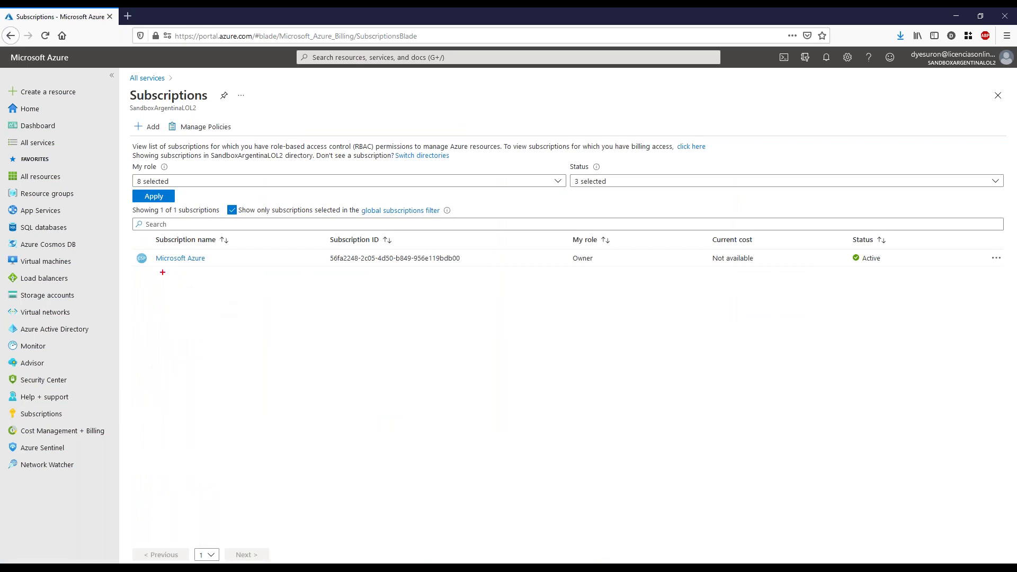
pyautogui.moveTo(137, 275); pyautogui.dragTo(248, 277)
pyautogui.moveTo(387, 331)
pyautogui.mouseDown()
pyautogui.moveTo(290, 286)
pyautogui.moveTo(286, 298)
pyautogui.moveTo(313, 275)
pyautogui.mouseUp()
pyautogui.press('Escape')
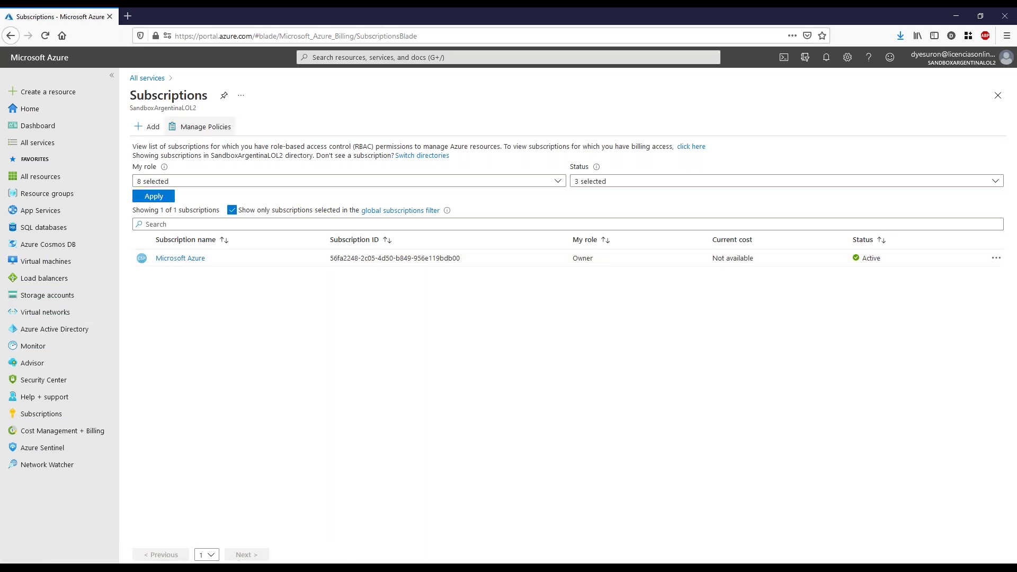
pyautogui.click(128, 16)
pyautogui.write('portal.azut')
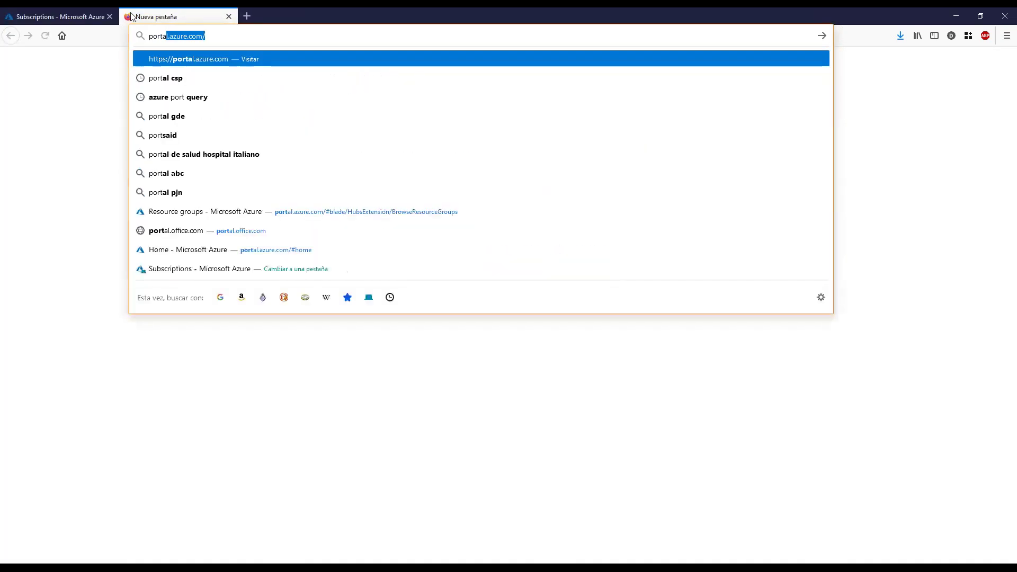
pyautogui.press('BackSpace')
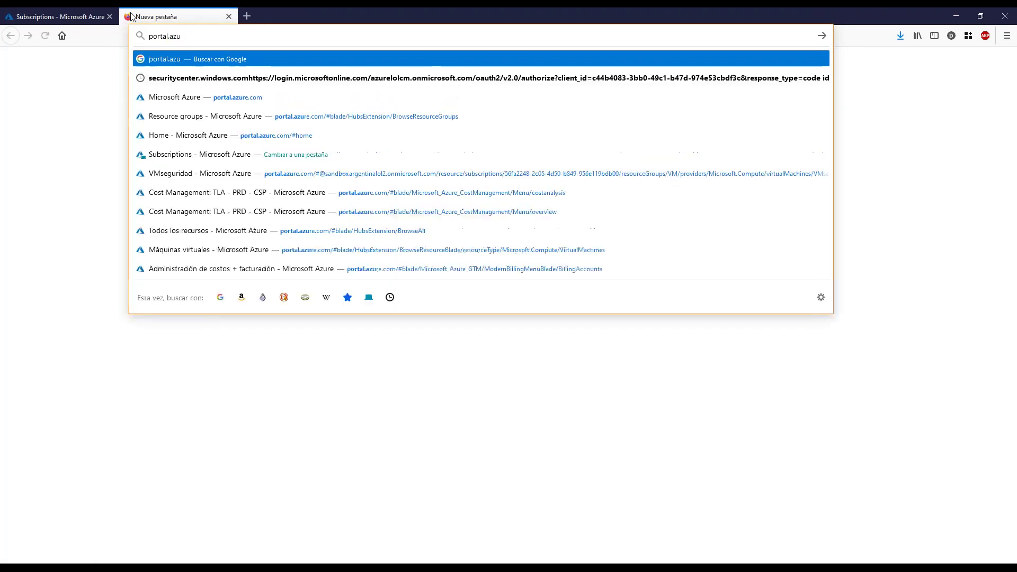
pyautogui.write('re.com')
pyautogui.press('Return')
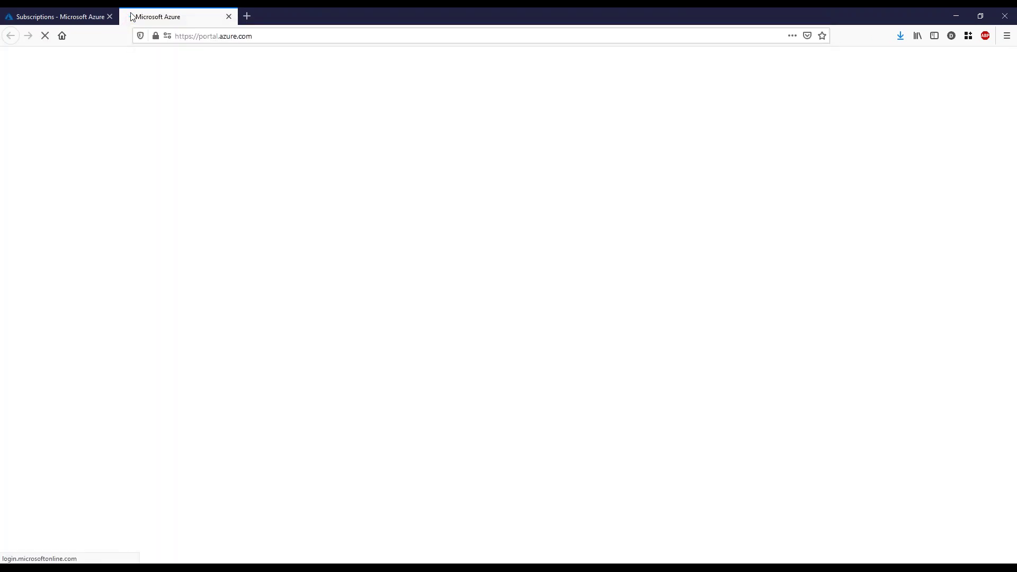
pyautogui.click(229, 17)
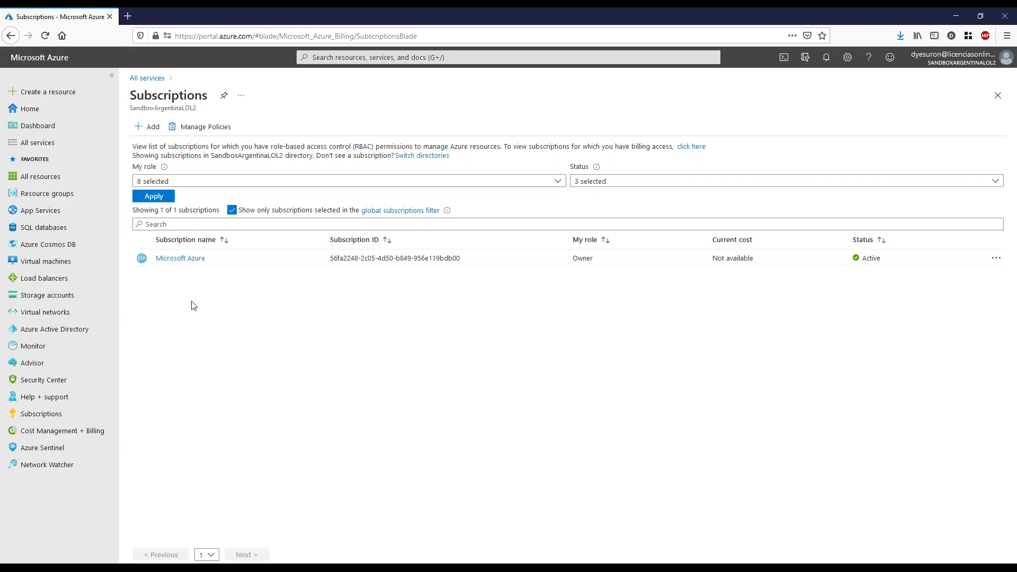
# - Preview the Create a virtual machine form from Virtual machines, then go back to Resource groups
pyautogui.click(60, 261)
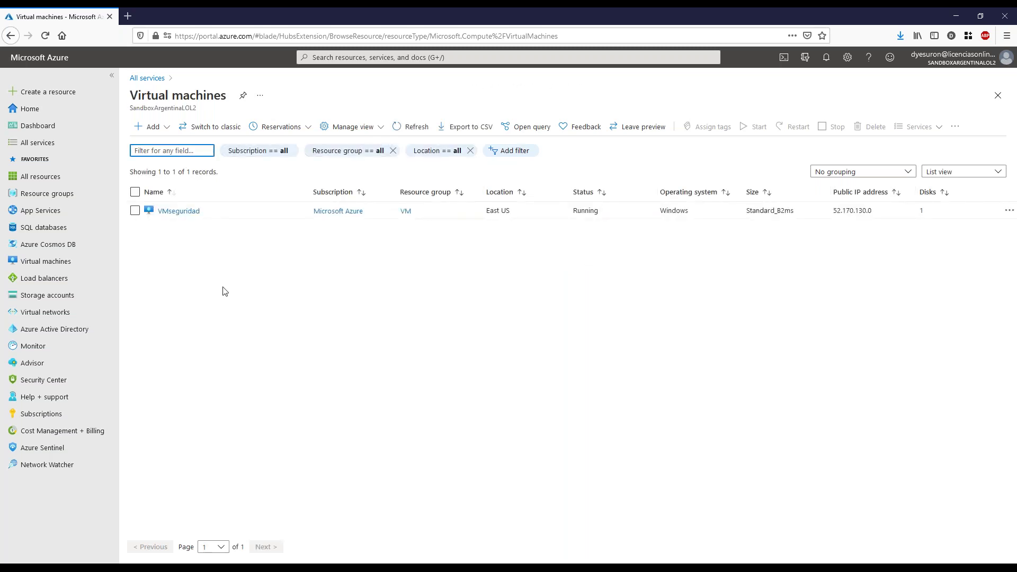
pyautogui.moveTo(50, 364)
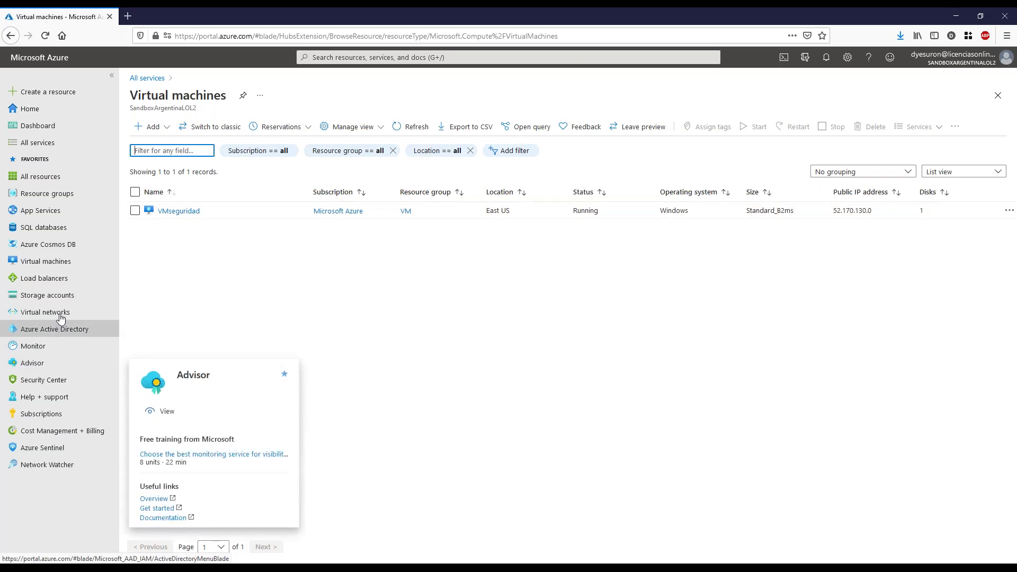
pyautogui.click(48, 143)
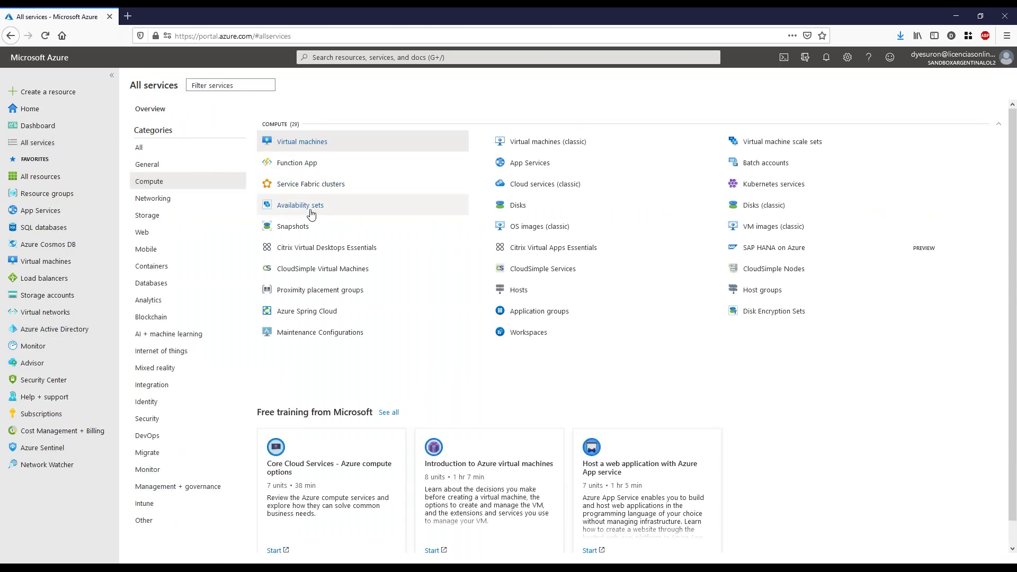
pyautogui.click(303, 146)
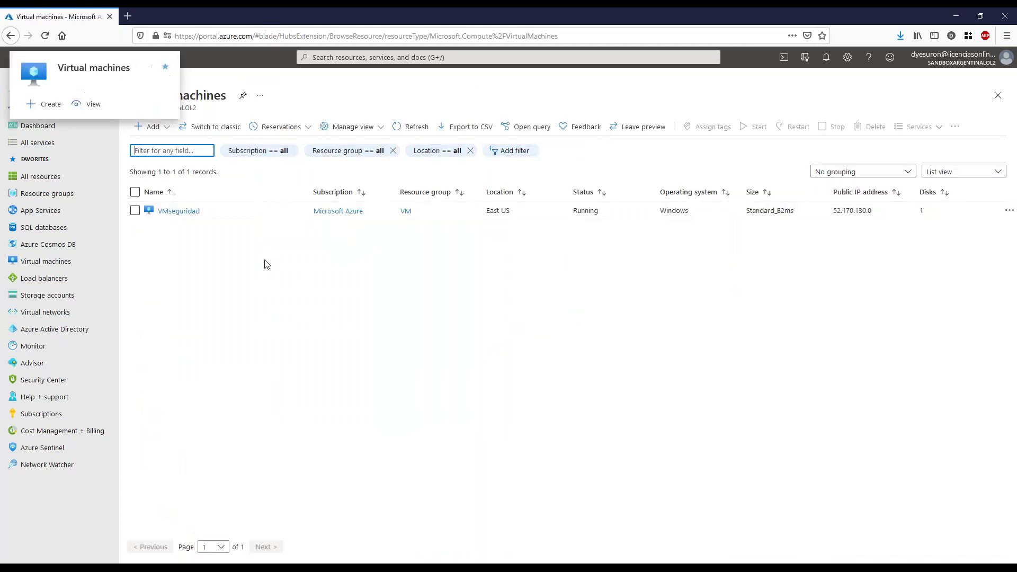
pyautogui.click(151, 133)
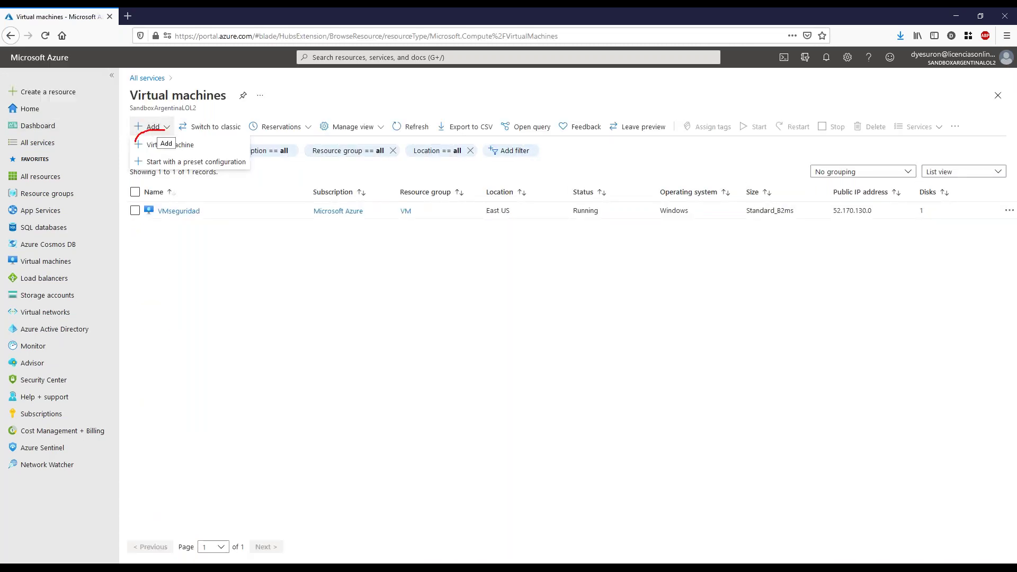
pyautogui.click(171, 144)
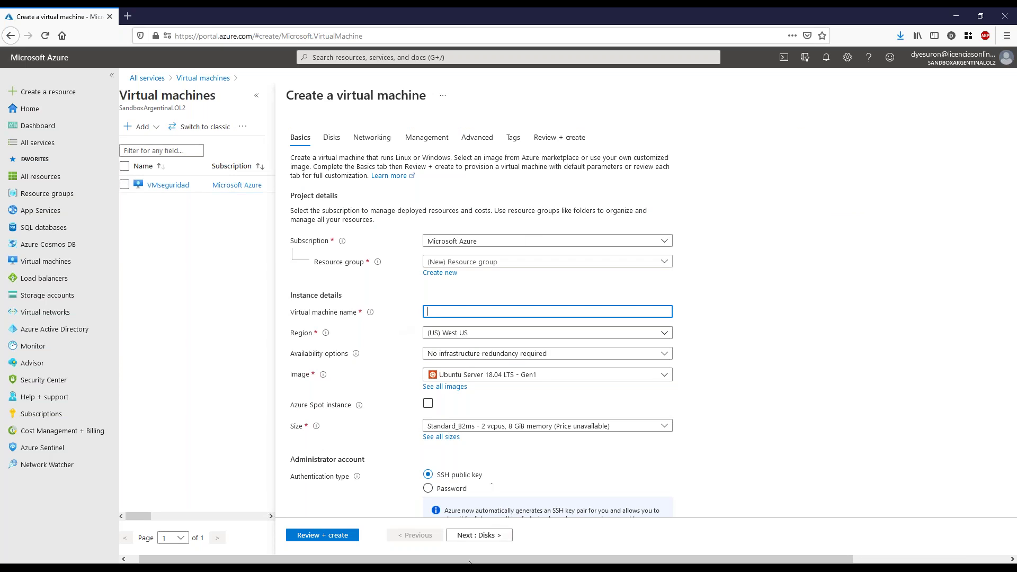
pyautogui.click(212, 453)
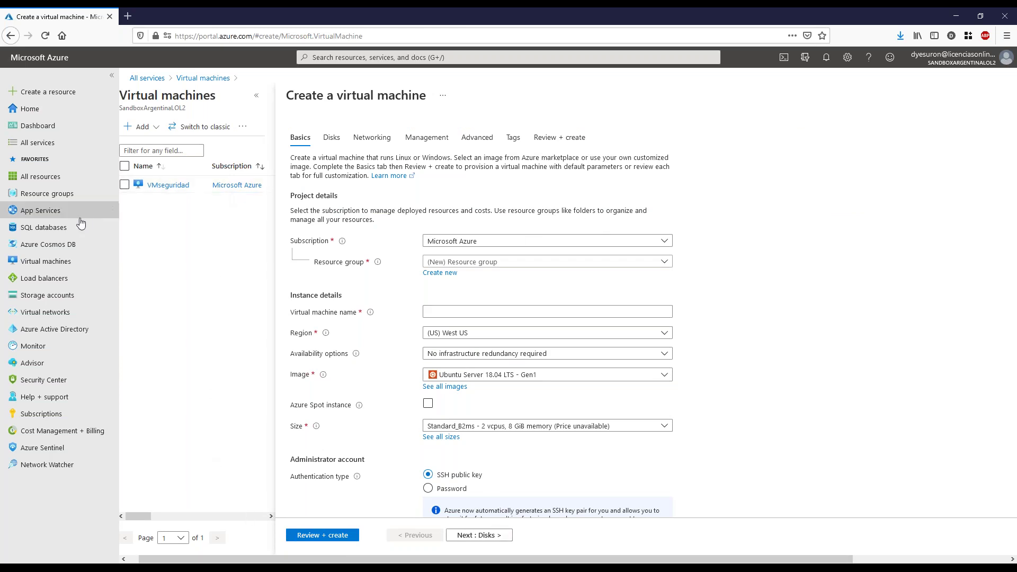
pyautogui.click(47, 195)
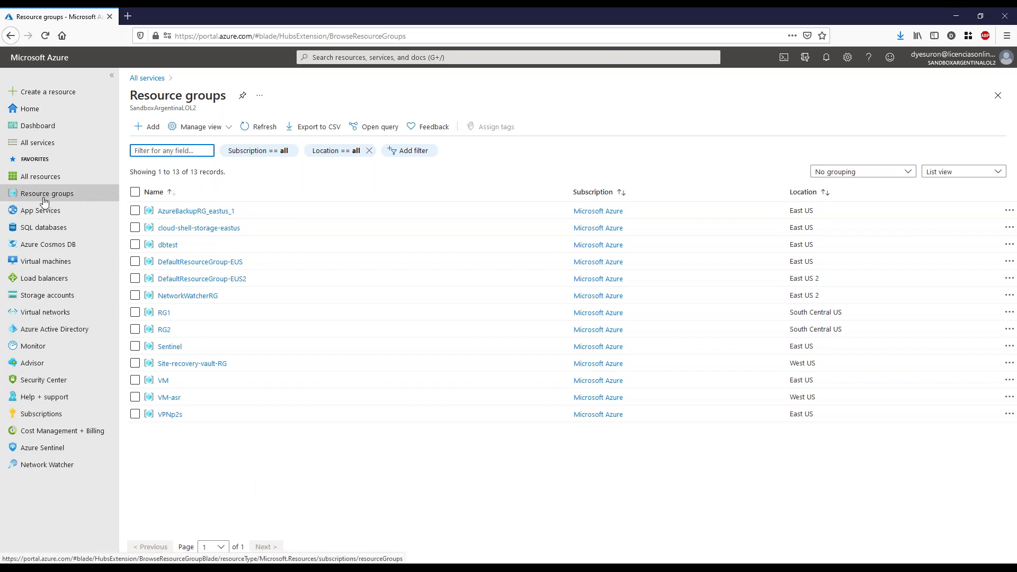
# - Start a new resource group with + Add on the Resource groups blade
pyautogui.moveTo(45, 200)
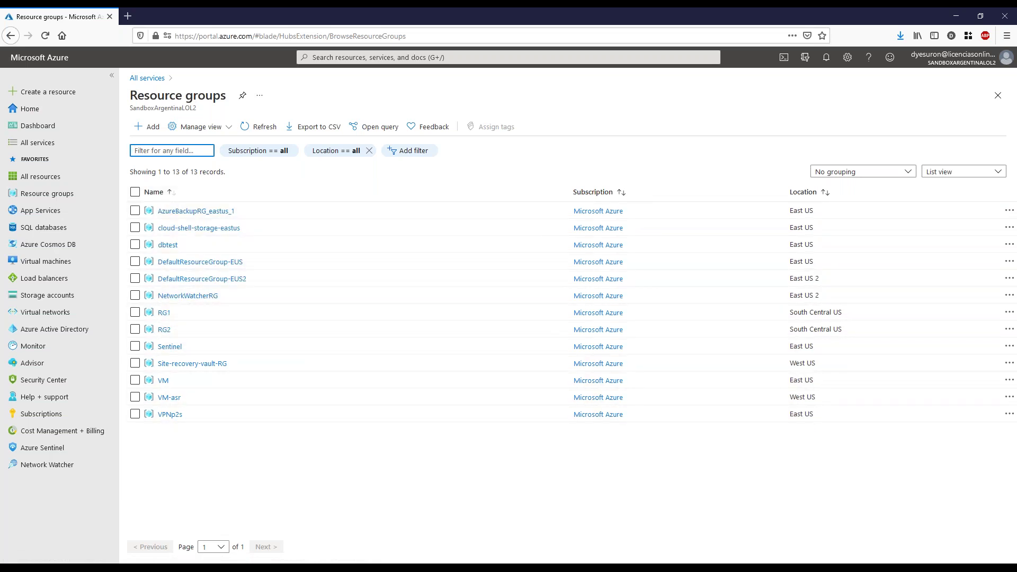
pyautogui.click(149, 126)
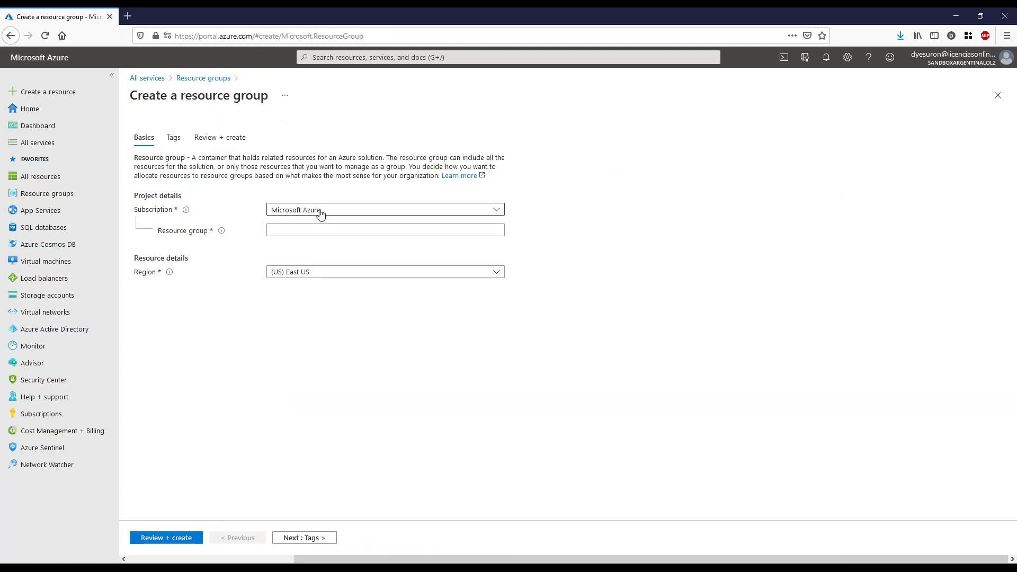
# - Read the region help and browse the region list without changing it
pyautogui.click(290, 233)
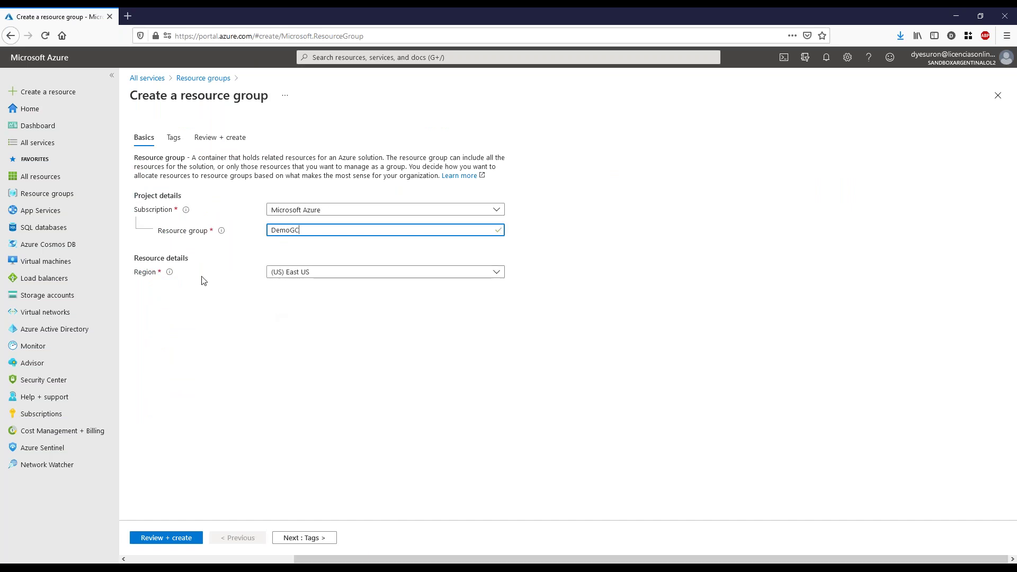
pyautogui.click(169, 272)
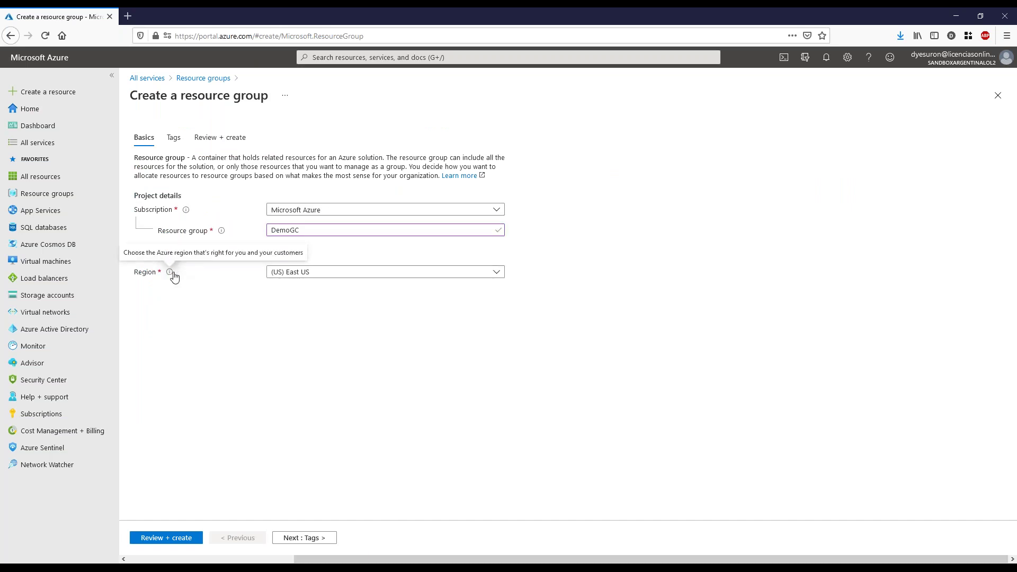
pyautogui.click(311, 316)
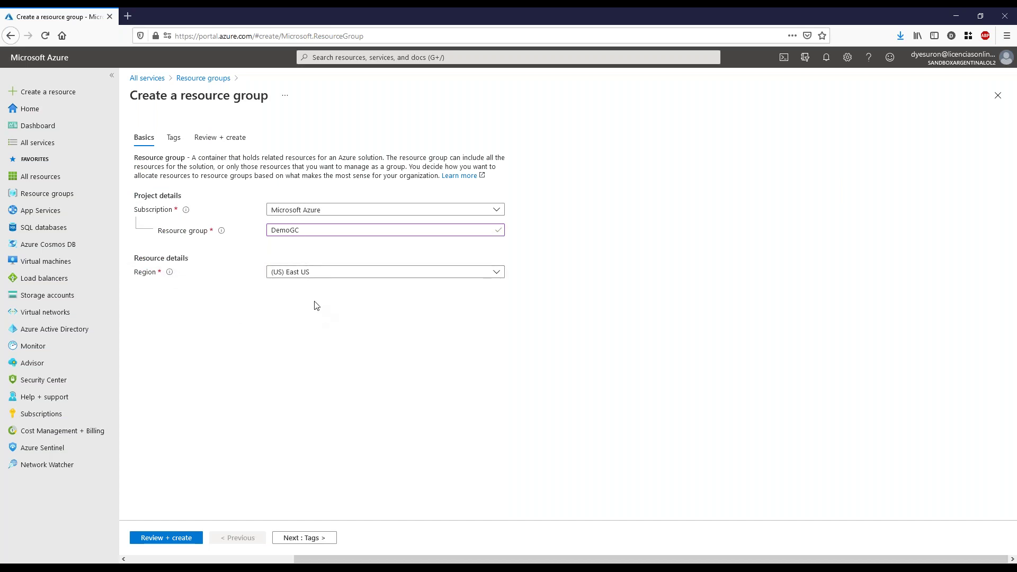
pyautogui.click(302, 275)
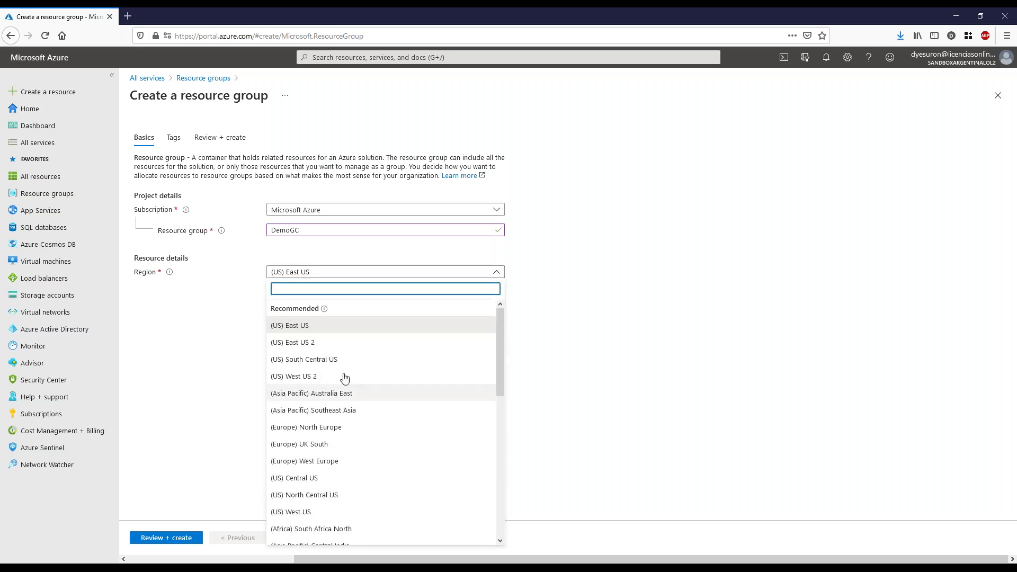
pyautogui.scroll(-8, 345, 377)
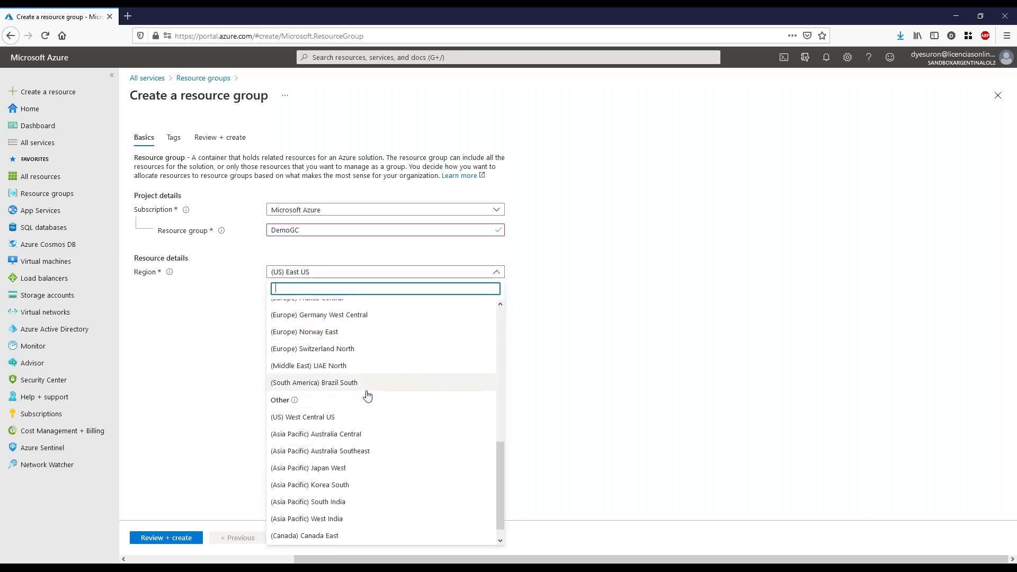
pyautogui.scroll(-1, 368, 396)
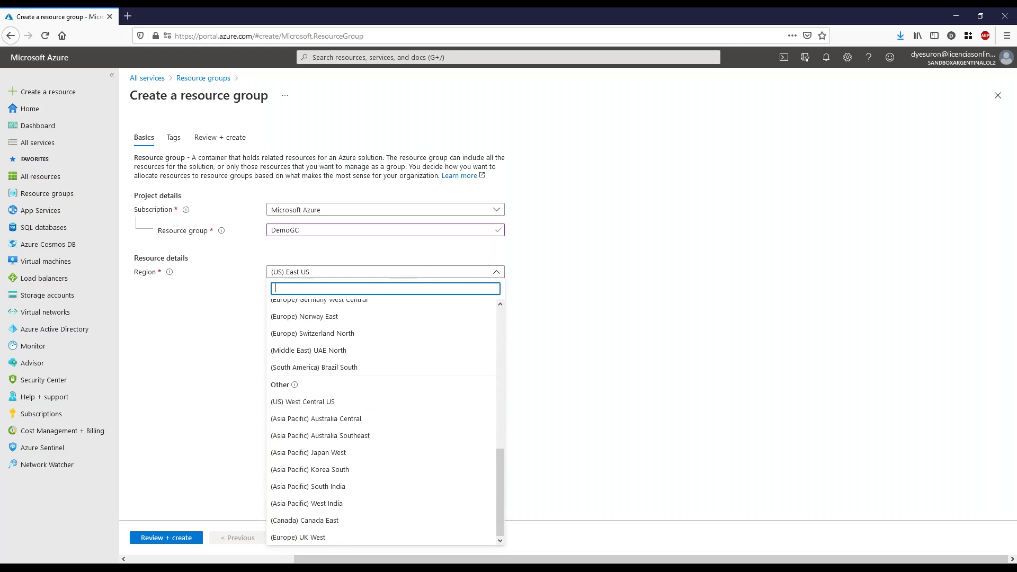
pyautogui.scroll(5, 381, 418)
pyautogui.scroll(3, 381, 488)
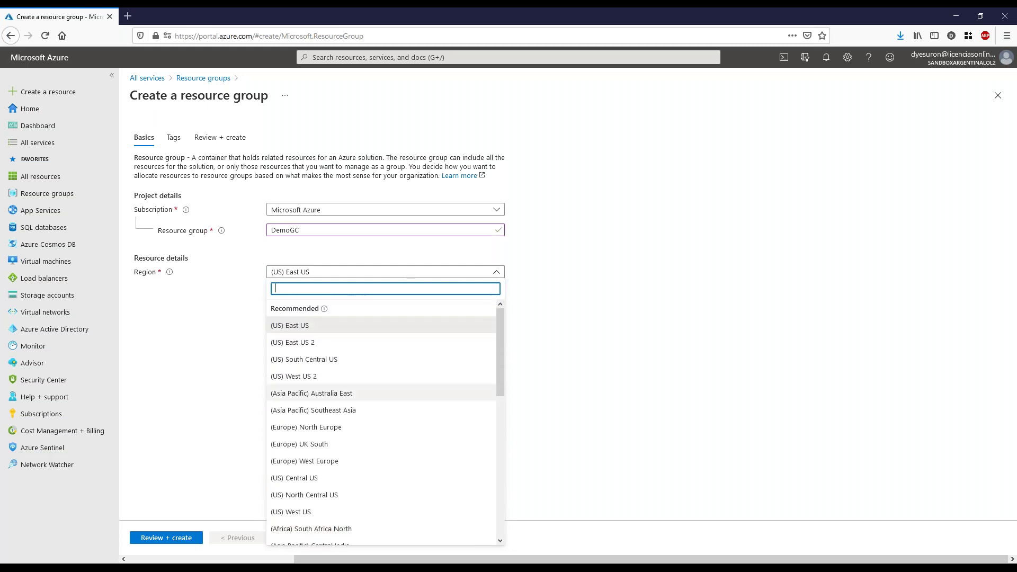
pyautogui.click(189, 343)
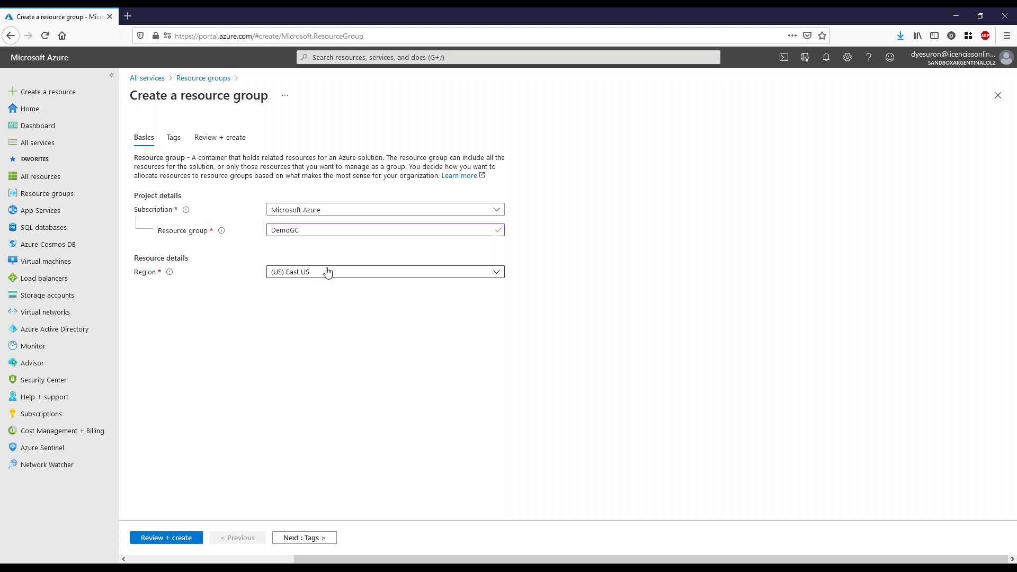
# - Search the regions for 'br', then clear the filter and keep East US
pyautogui.click(362, 272)
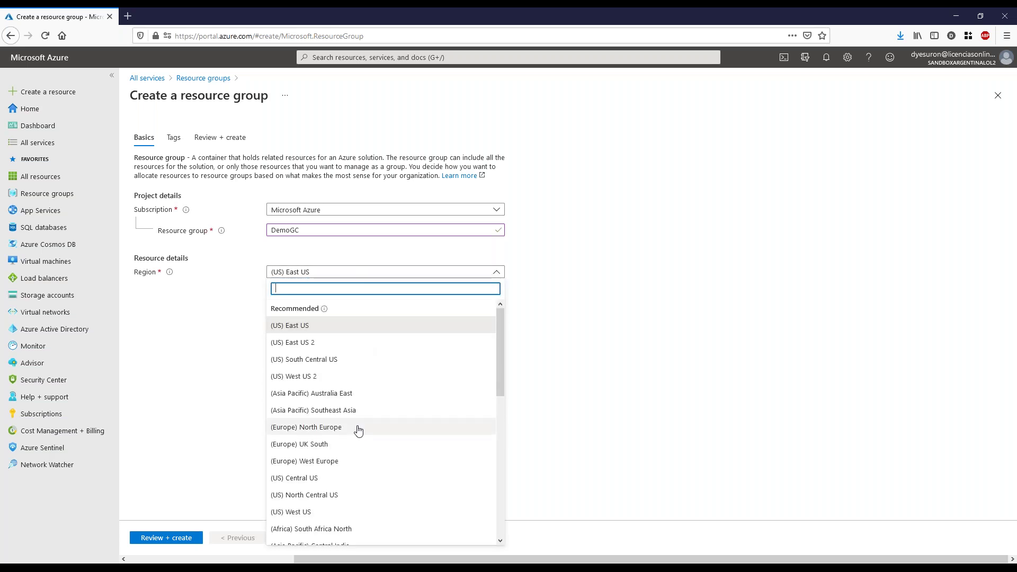
pyautogui.scroll(-3, 356, 428)
pyautogui.scroll(-3, 358, 431)
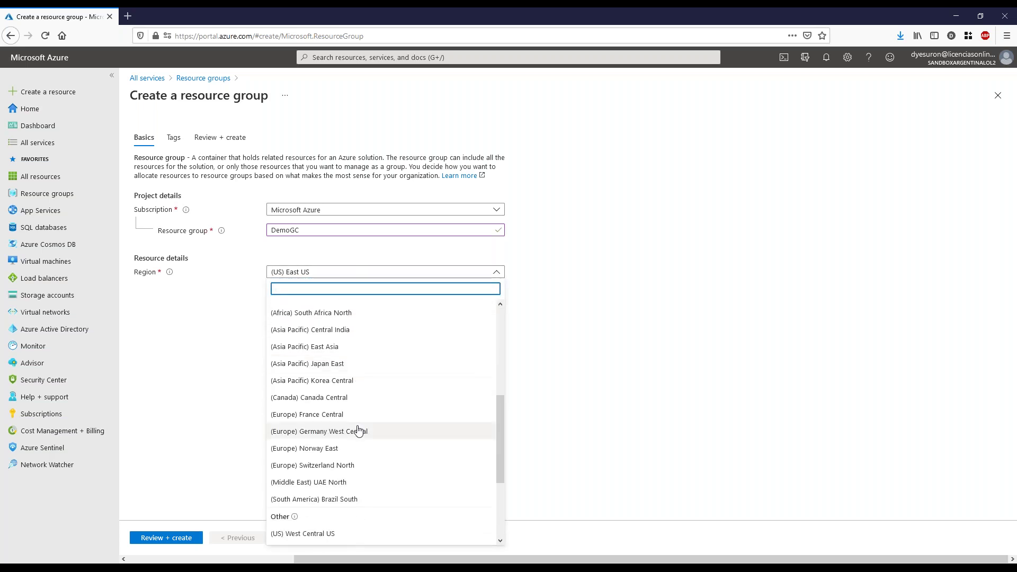
pyautogui.scroll(-3, 358, 431)
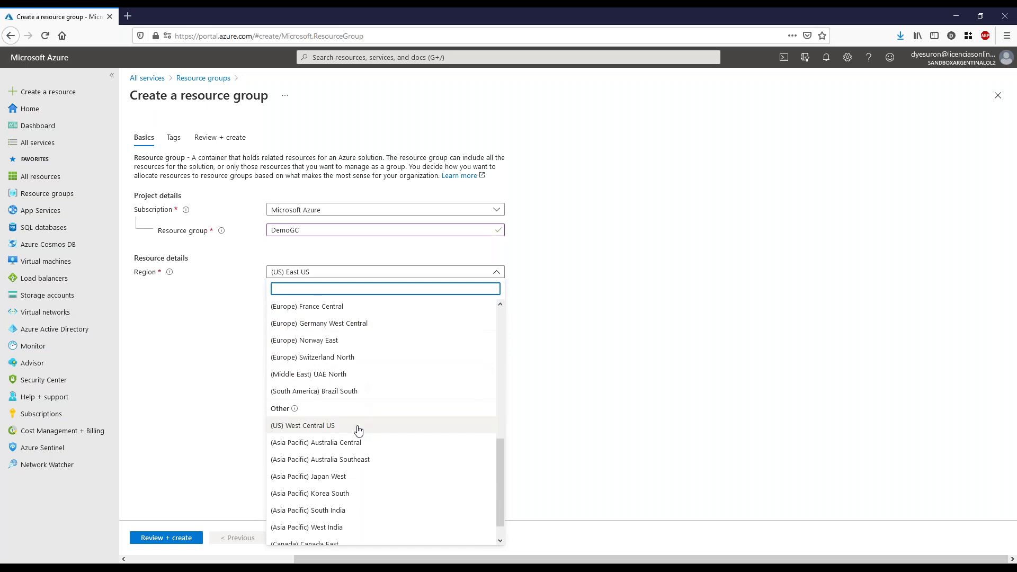
pyautogui.write('bra')
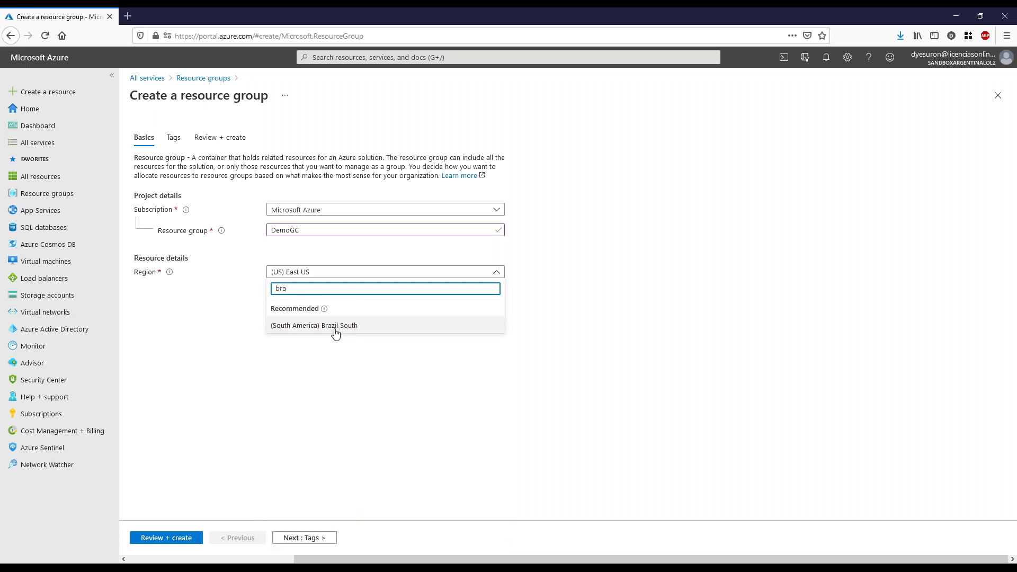
pyautogui.doubleClick(286, 289)
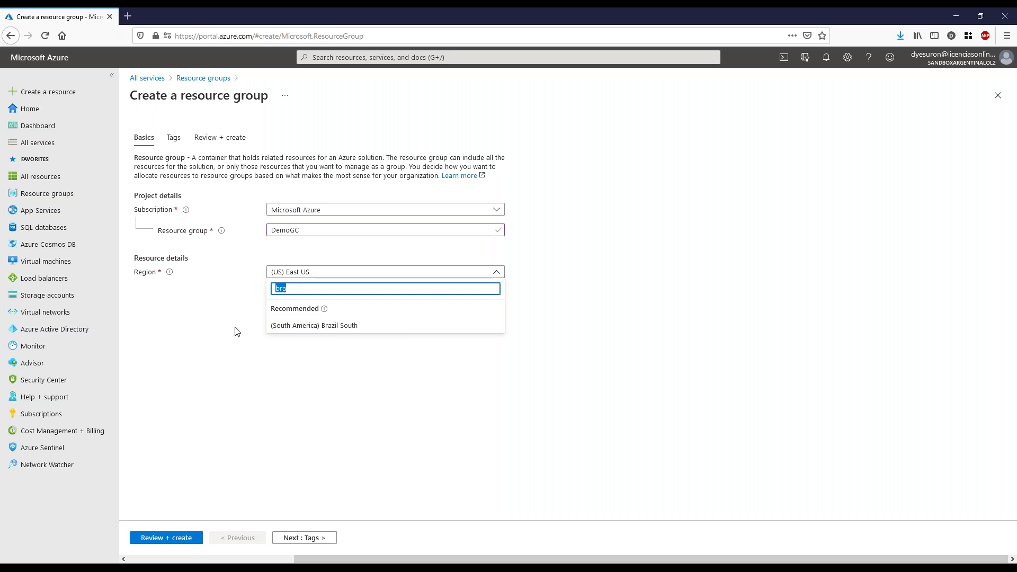
pyautogui.press('BackSpace')
pyautogui.press('Escape')
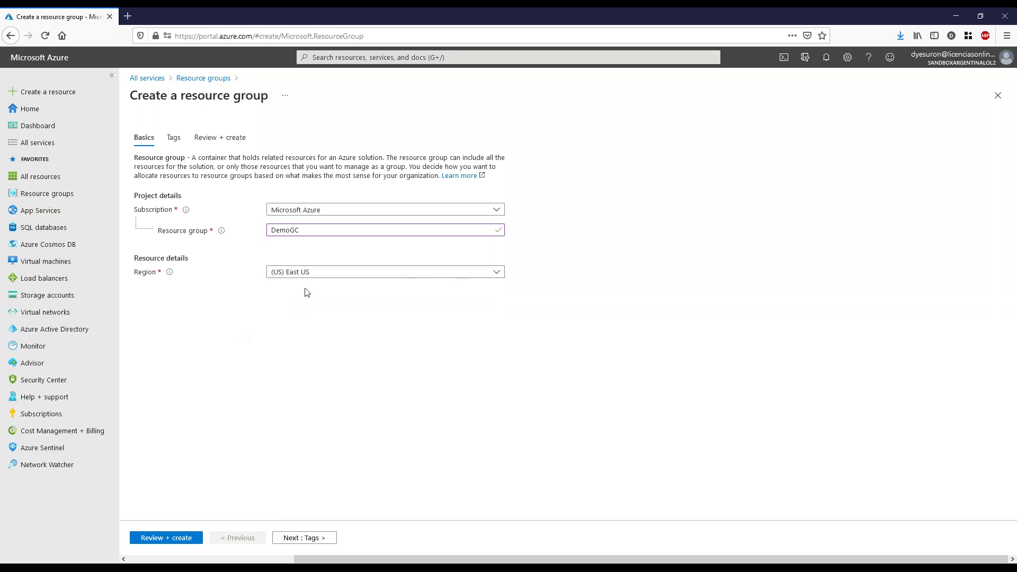
# - Load azurespeed.com in a new browser tab
pyautogui.hotkey('ctrl', 't')
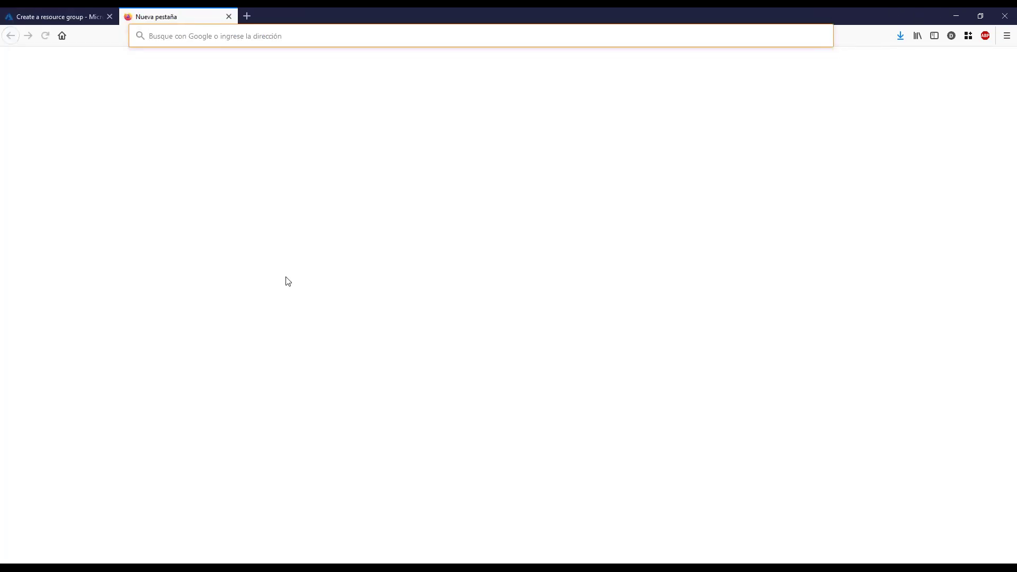
pyautogui.write('azurespeed.com')
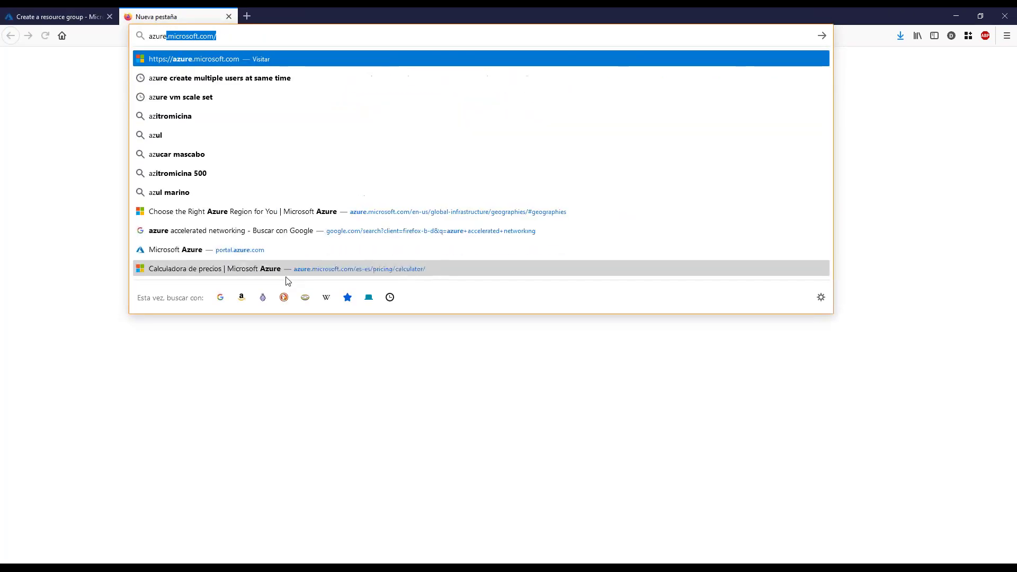
pyautogui.press('Return')
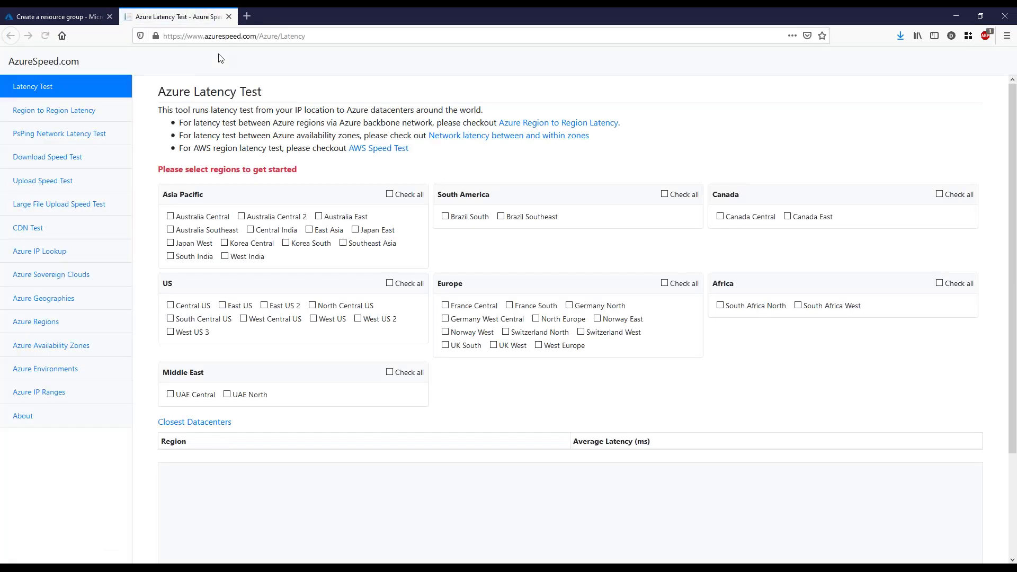
# - Add Brazil South, all US and all South America regions to the AzureSpeed latency test
pyautogui.click(445, 217)
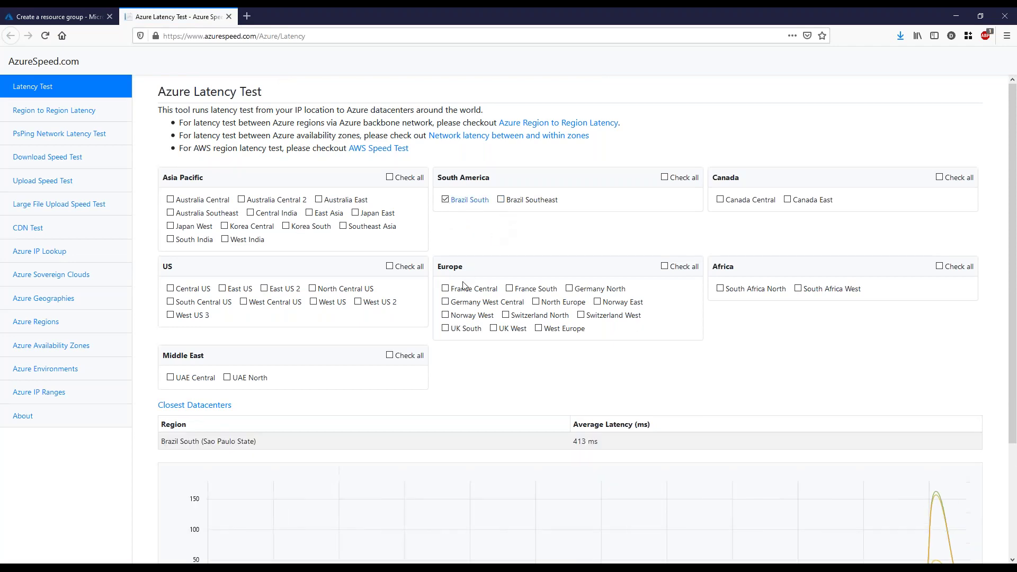
pyautogui.click(393, 265)
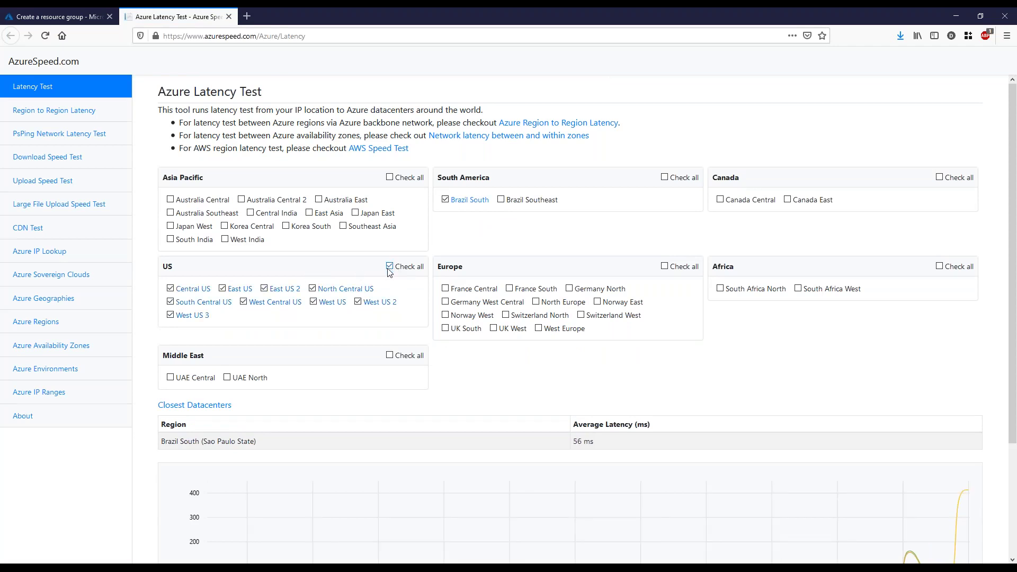
pyautogui.click(665, 177)
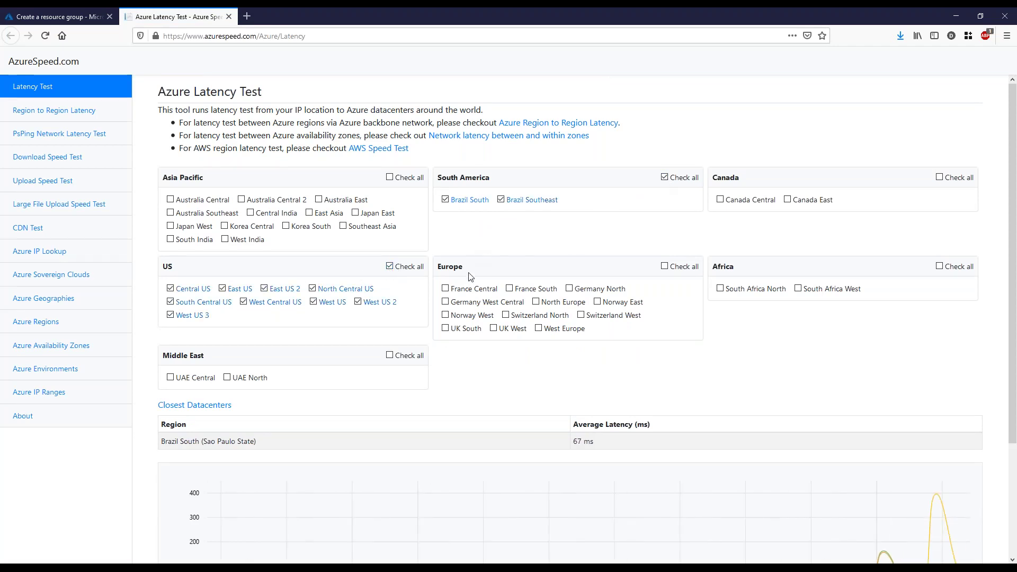
pyautogui.scroll(-3, 470, 275)
pyautogui.scroll(4, 495, 326)
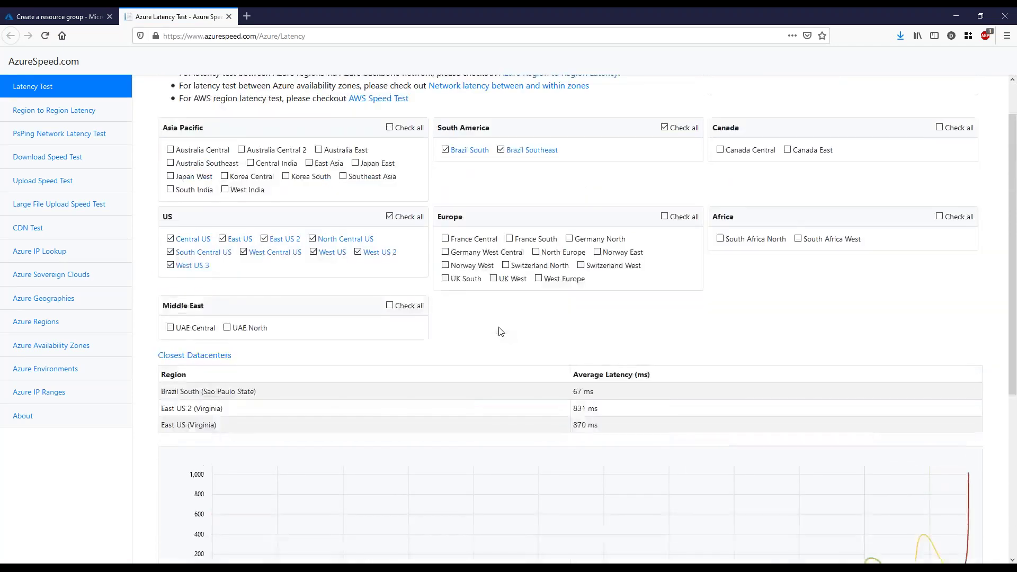
pyautogui.scroll(-3, 550, 436)
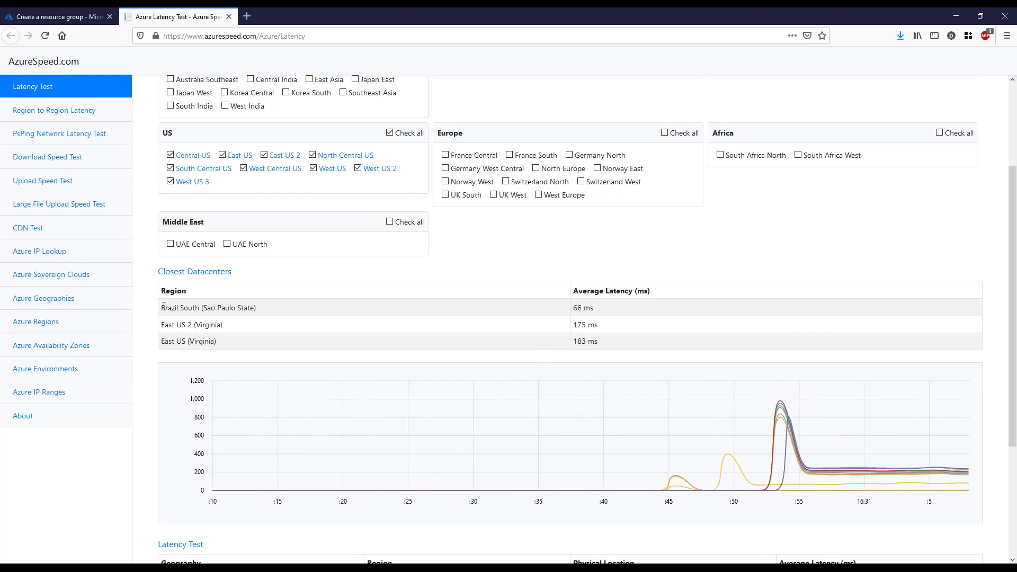
pyautogui.moveTo(166, 307); pyautogui.dragTo(620, 313)
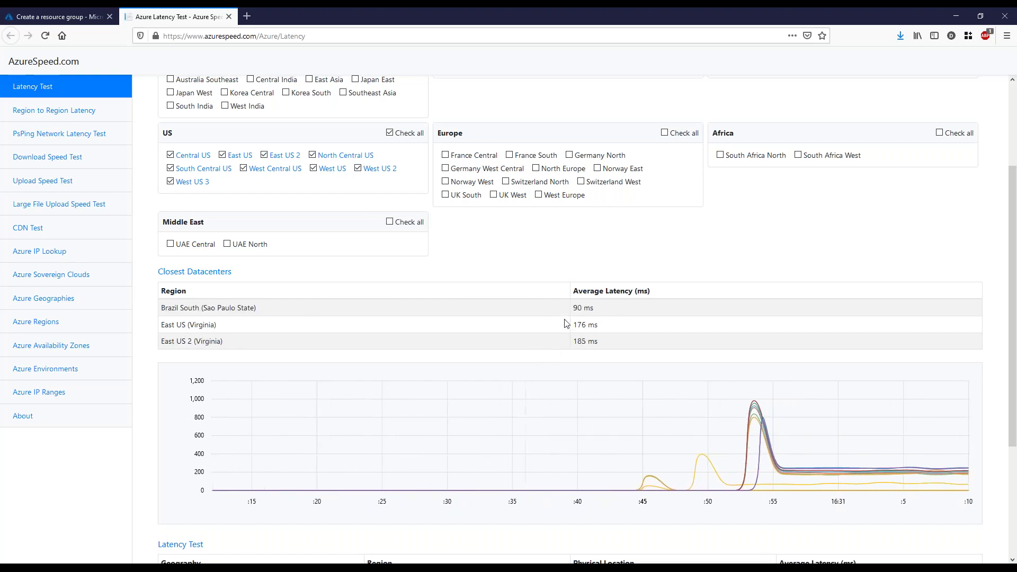
pyautogui.doubleClick(577, 308)
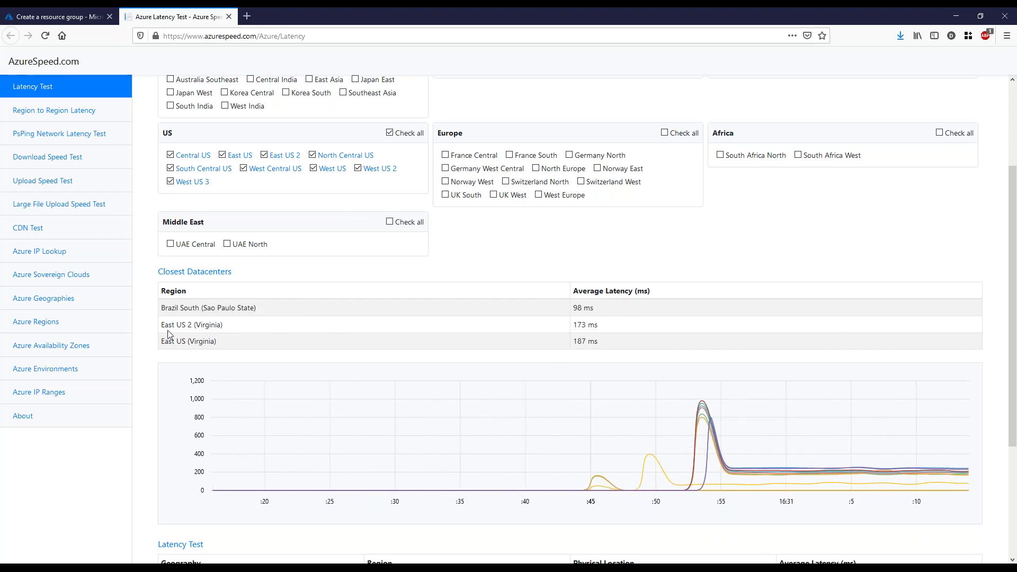
pyautogui.moveTo(164, 327); pyautogui.dragTo(222, 325)
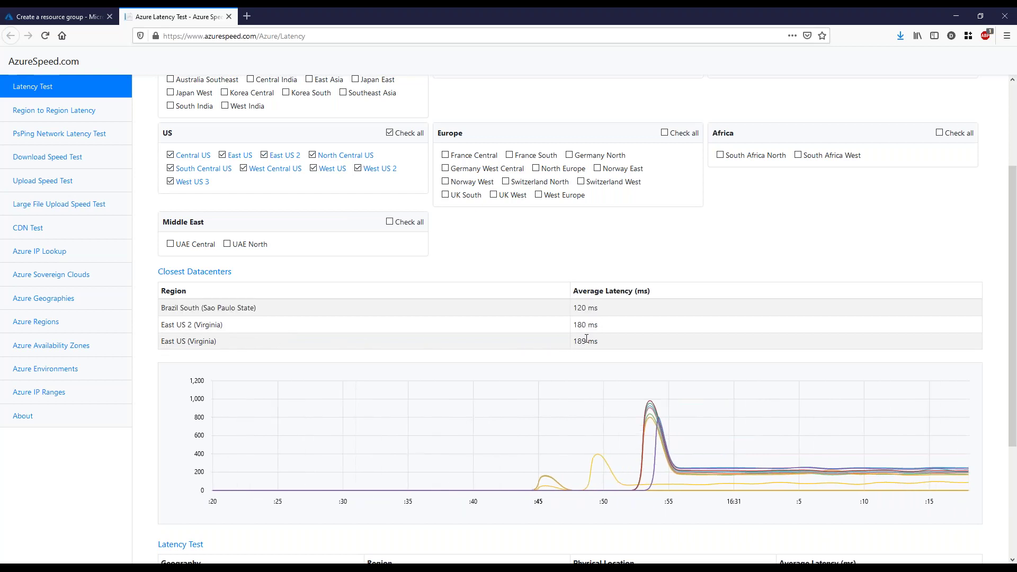
pyautogui.moveTo(573, 326); pyautogui.dragTo(602, 326)
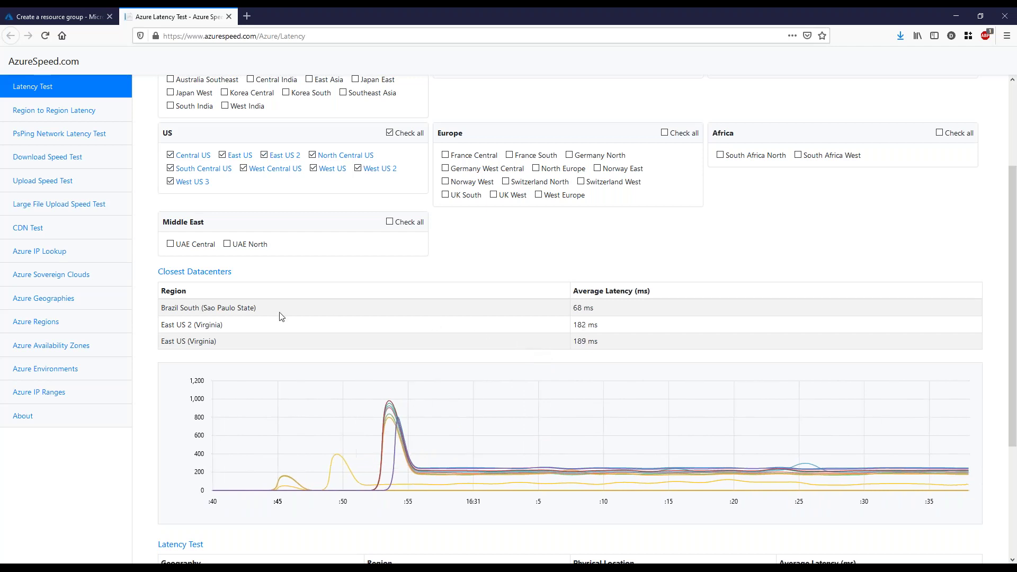
pyautogui.moveTo(165, 308); pyautogui.dragTo(245, 307)
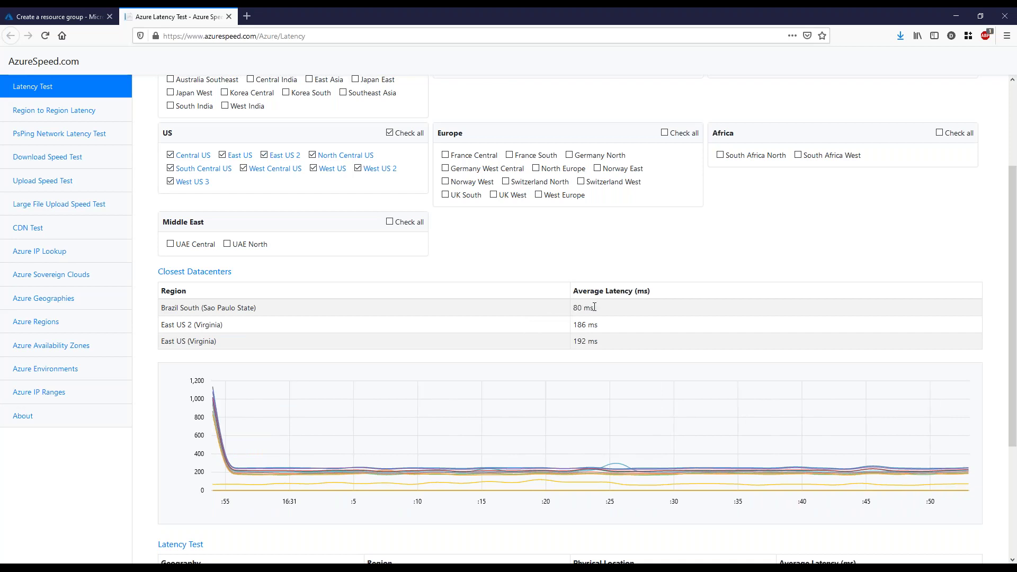
pyautogui.moveTo(594, 306); pyautogui.dragTo(537, 313)
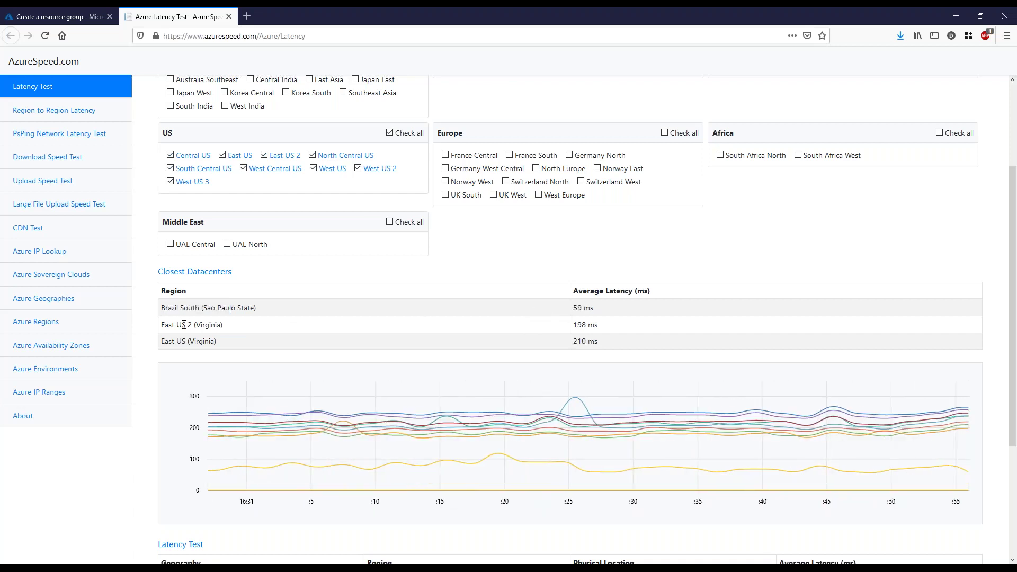
pyautogui.moveTo(183, 324); pyautogui.dragTo(231, 327)
# - Back in the Azure tab, review and create the DemoGC resource group
pyautogui.click(85, 16)
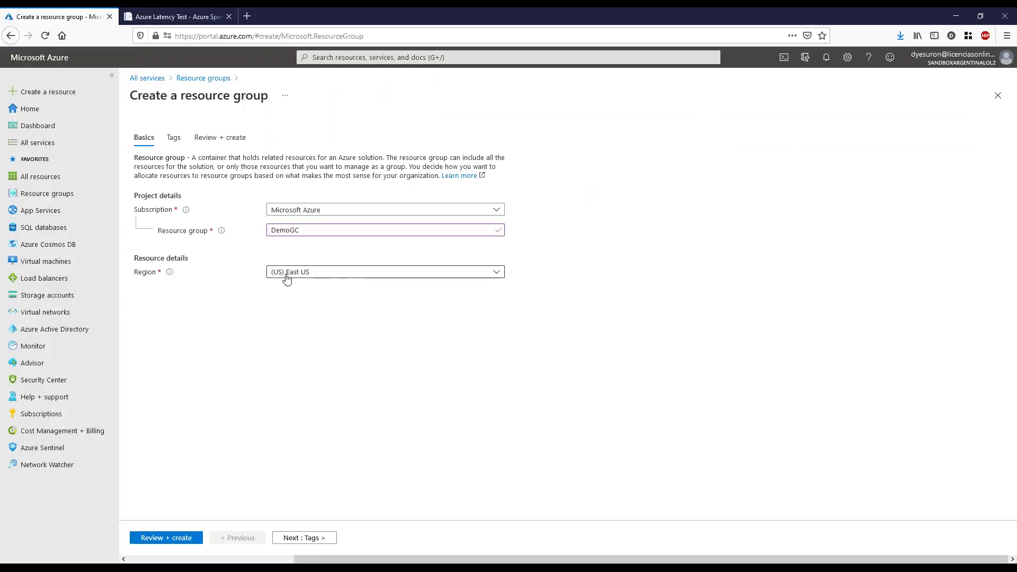
pyautogui.click(168, 536)
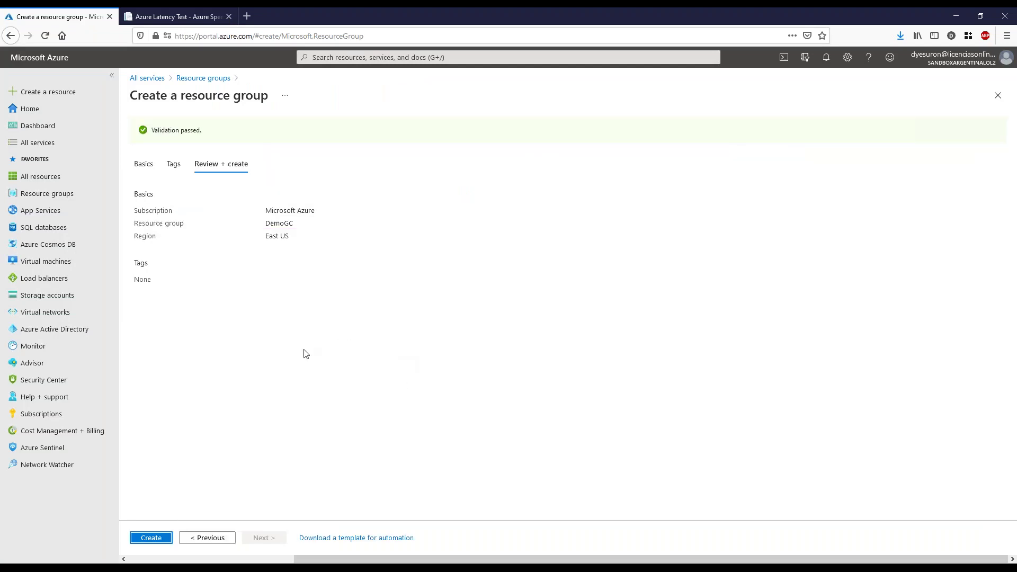
pyautogui.click(155, 539)
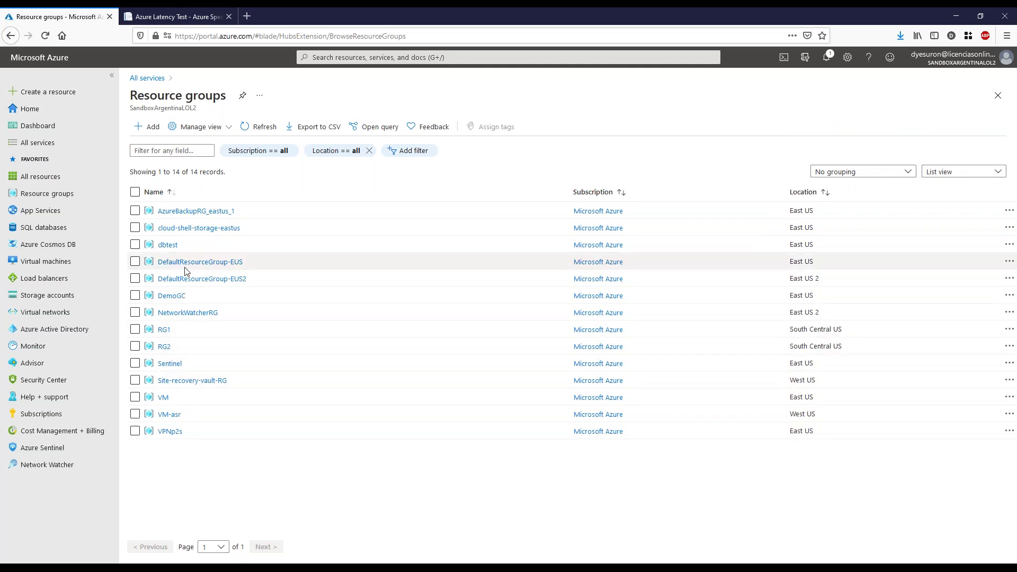
# - Refresh the resource groups, open DemoGC, and glance at its Add options
pyautogui.click(260, 127)
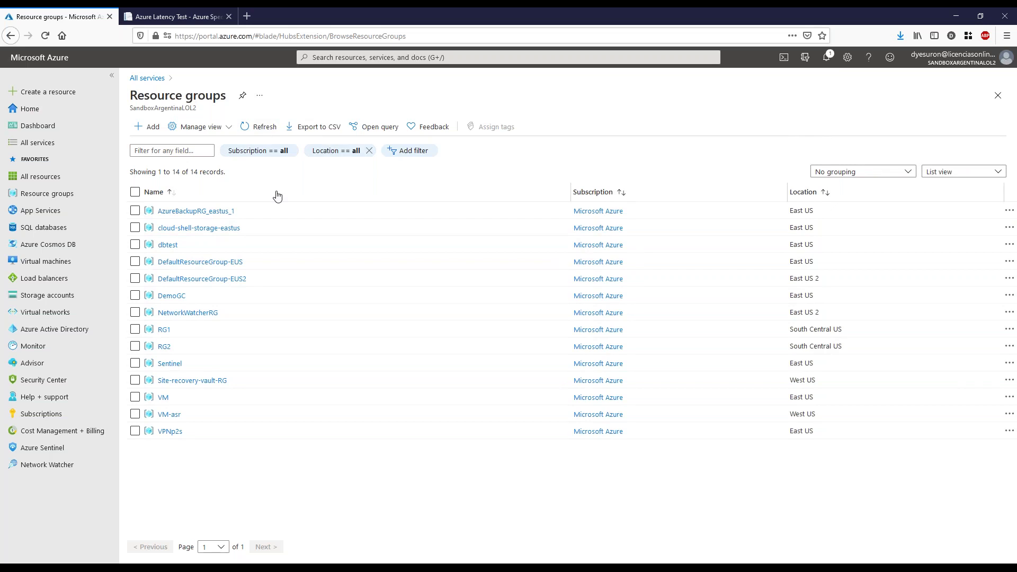
pyautogui.click(172, 295)
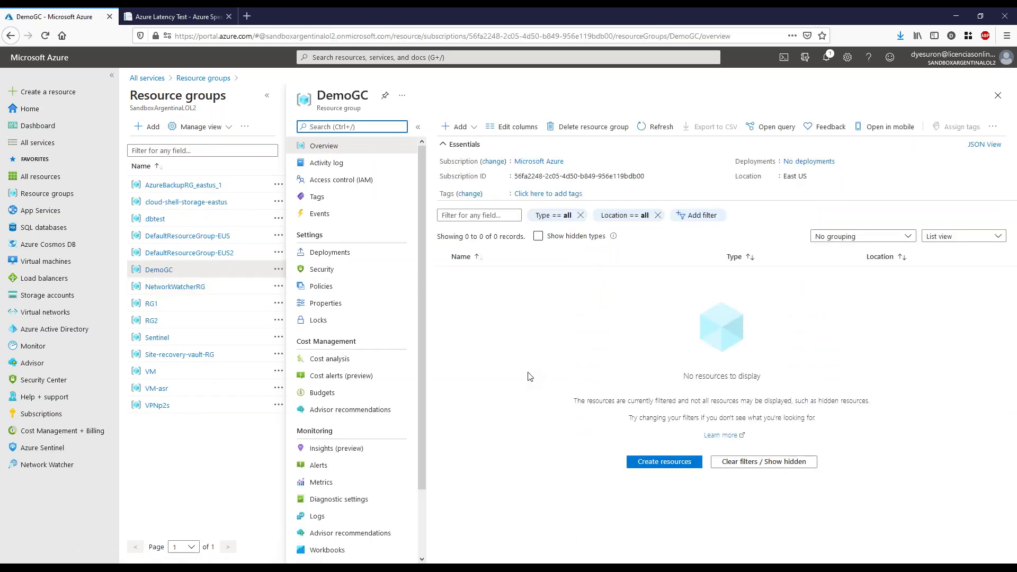
pyautogui.click(469, 129)
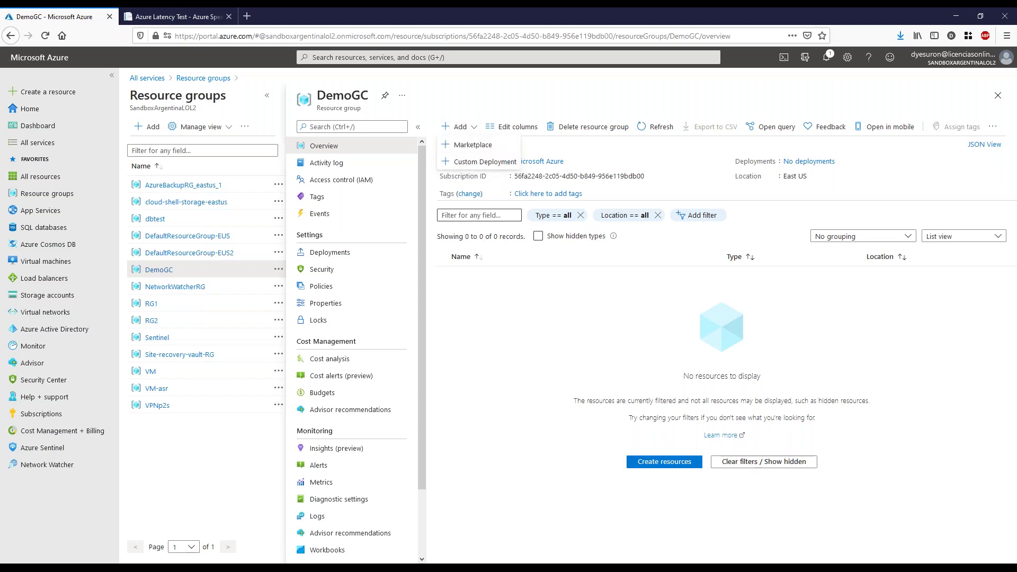
pyautogui.click(523, 312)
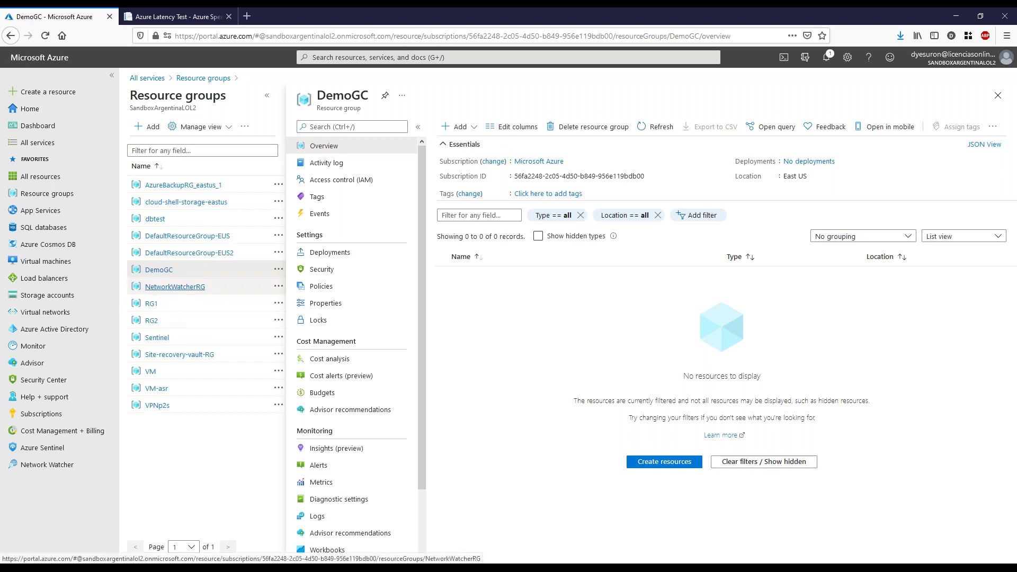
pyautogui.moveTo(121, 239); pyautogui.dragTo(72, 260)
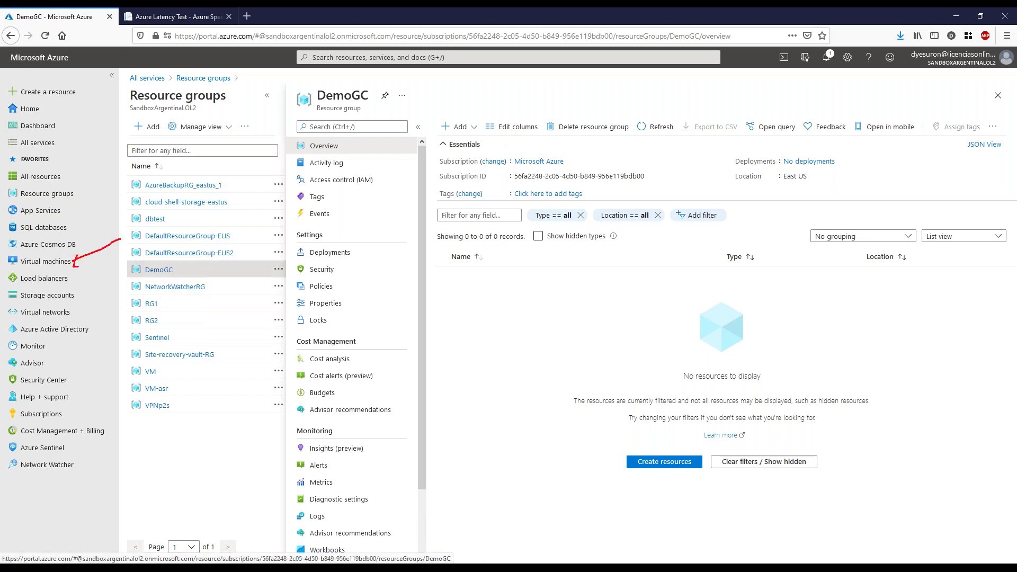
# - Choose Add > Virtual machine from the Virtual machines list
pyautogui.click(53, 262)
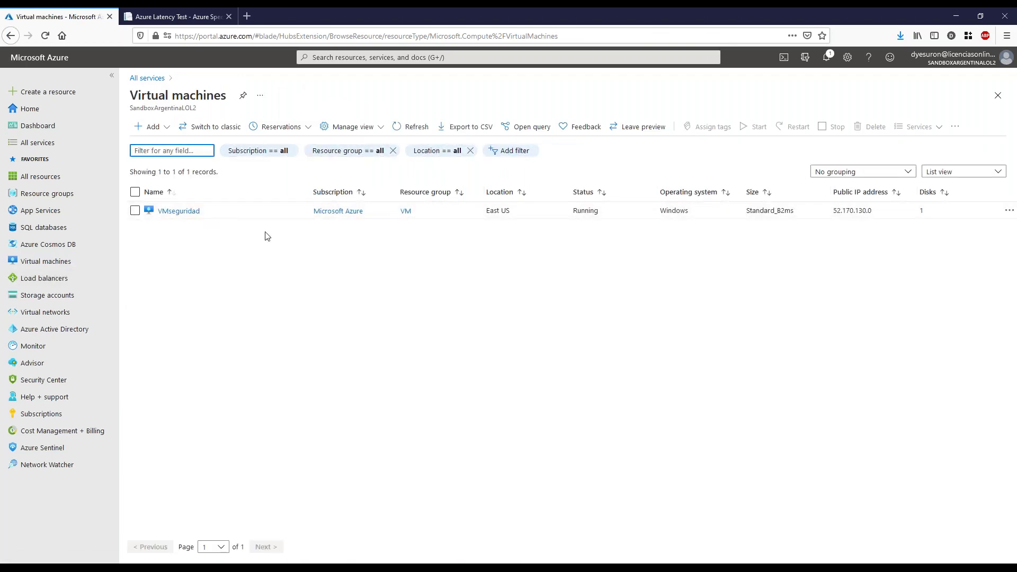
pyautogui.click(161, 128)
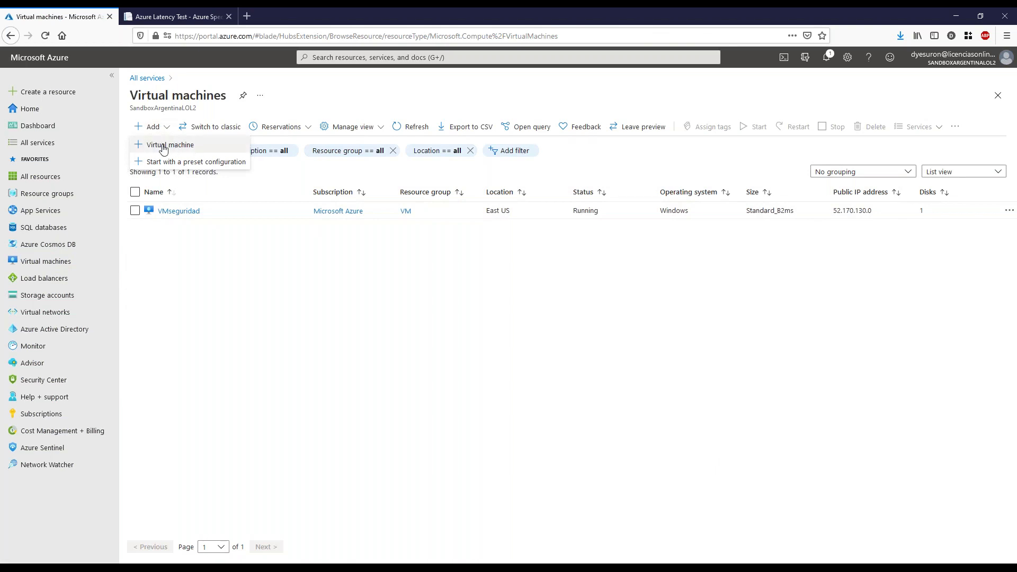
pyautogui.click(163, 146)
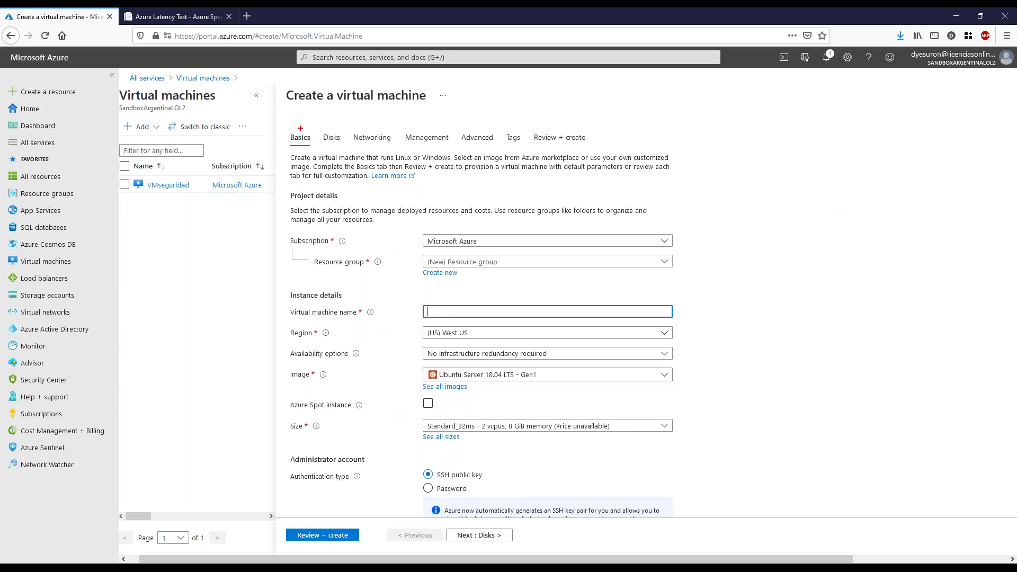
# - Select DemoGC as the virtual machine's resource group
pyautogui.moveTo(286, 121)
pyautogui.mouseDown()
pyautogui.moveTo(618, 113)
pyautogui.moveTo(457, 152)
pyautogui.moveTo(273, 154)
pyautogui.mouseUp()
pyautogui.press('Escape')
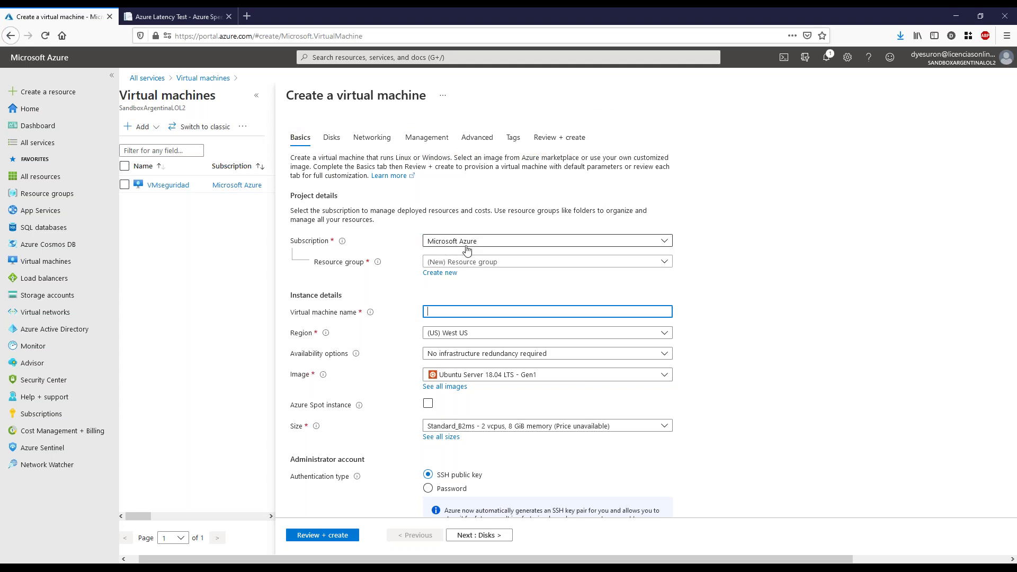
pyautogui.click(480, 263)
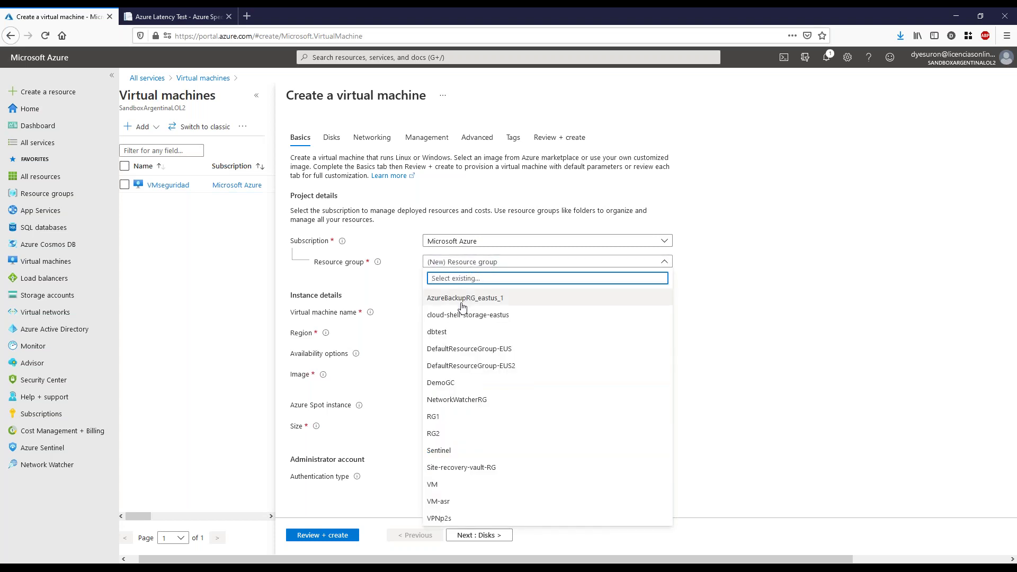
pyautogui.click(448, 384)
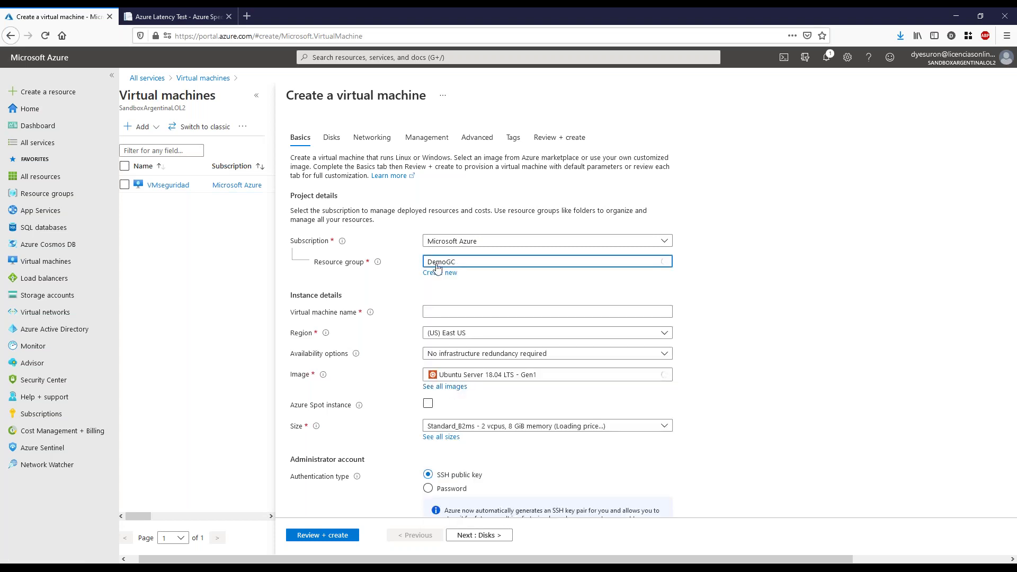
# - Enter demogcdaniel as the virtual machine name
pyautogui.click(454, 312)
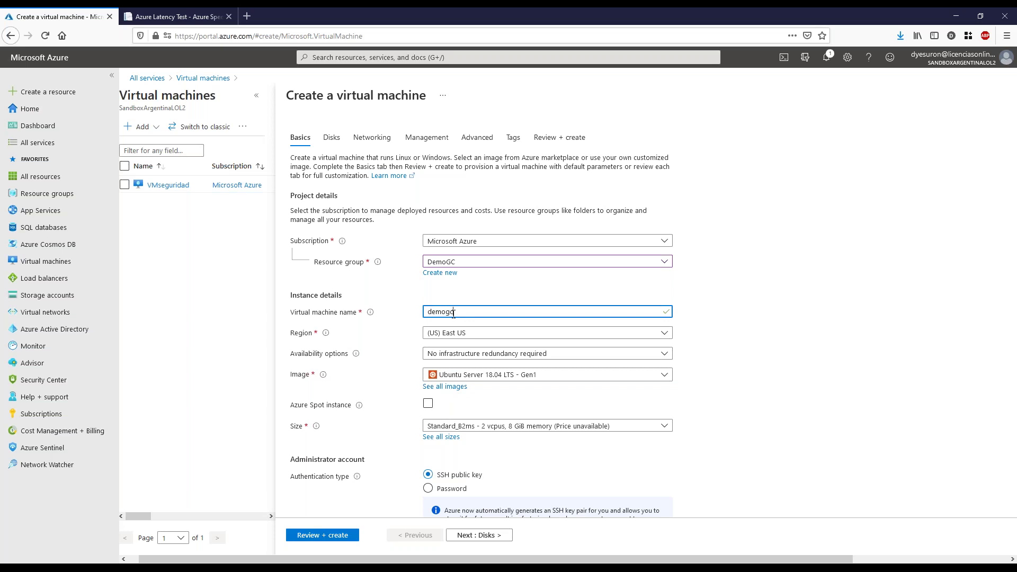
pyautogui.write('aniel')
pyautogui.click(395, 332)
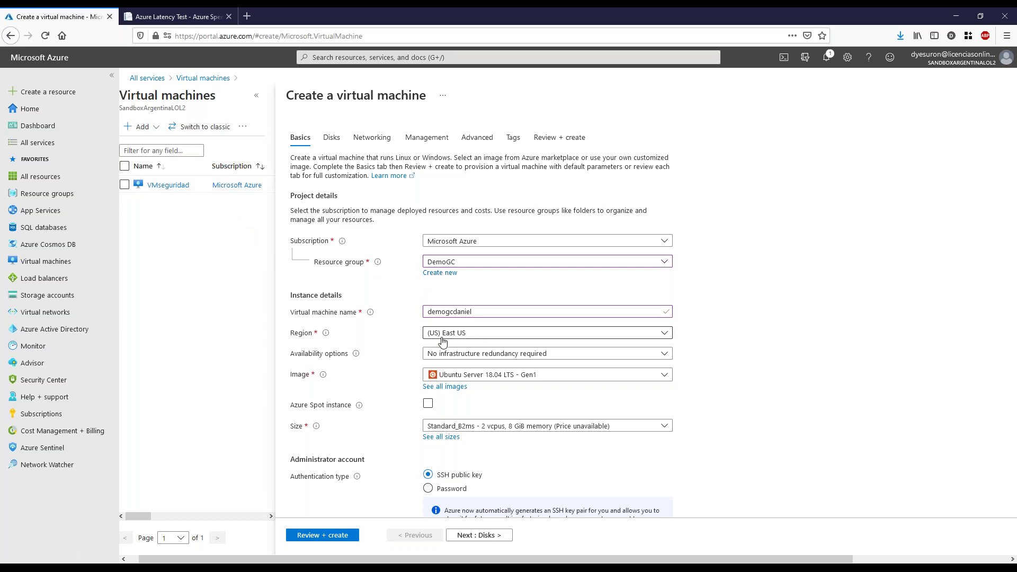
# - Check the region list and leave it at (US) East US
pyautogui.moveTo(431, 340); pyautogui.dragTo(473, 339)
pyautogui.click(600, 332)
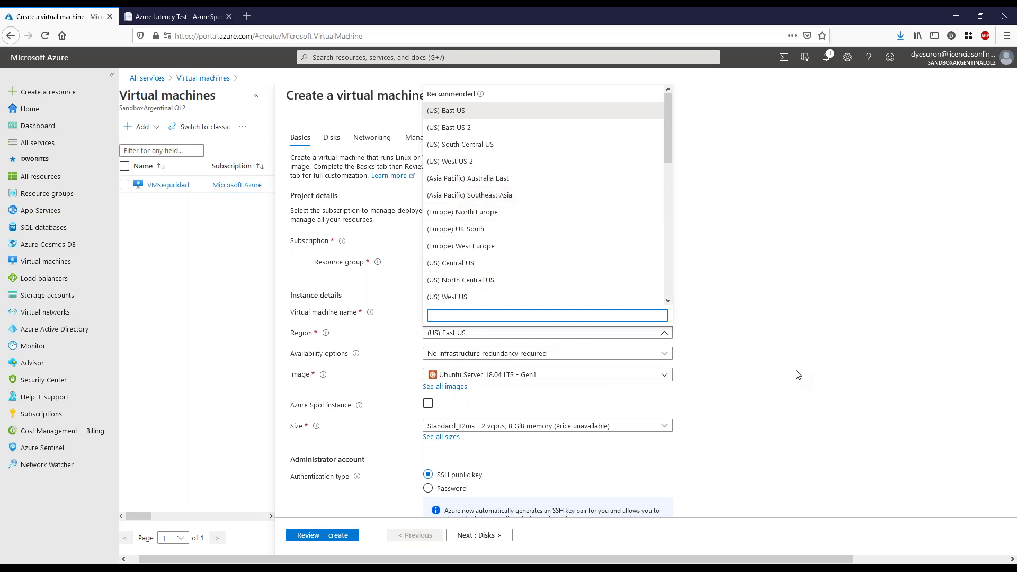
pyautogui.click(753, 372)
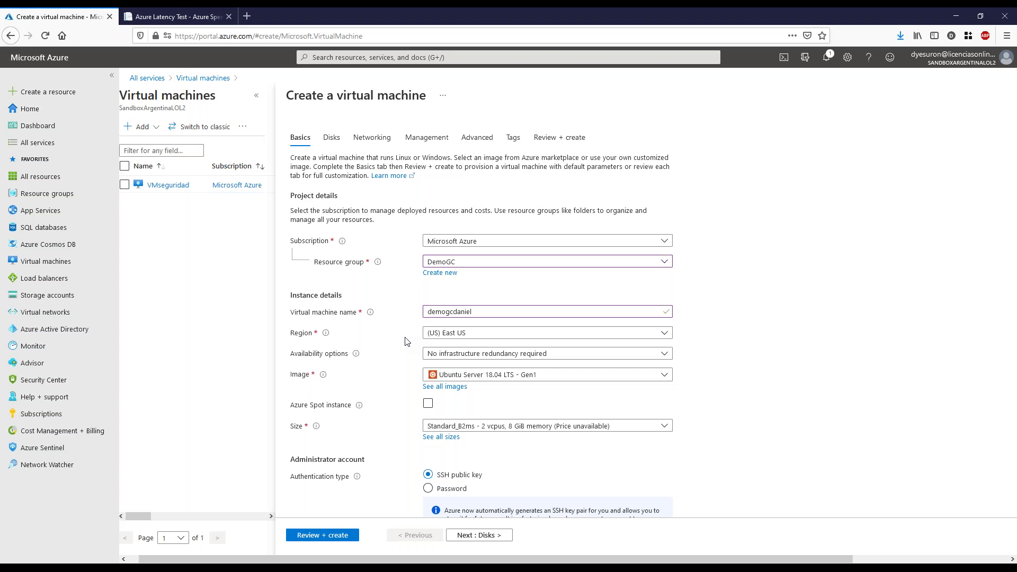
pyautogui.scroll(-1, 407, 341)
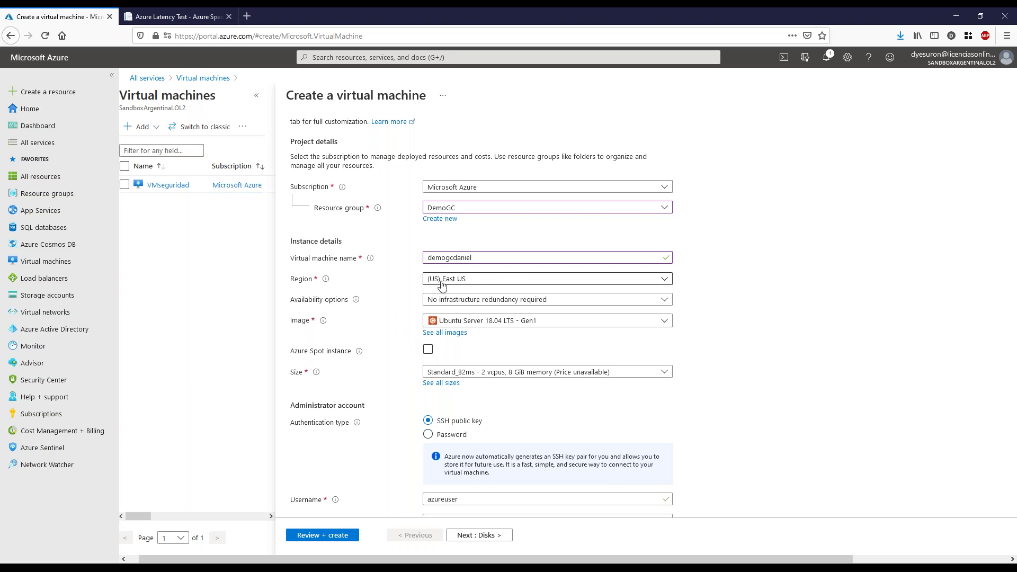
pyautogui.scroll(-1, 410, 290)
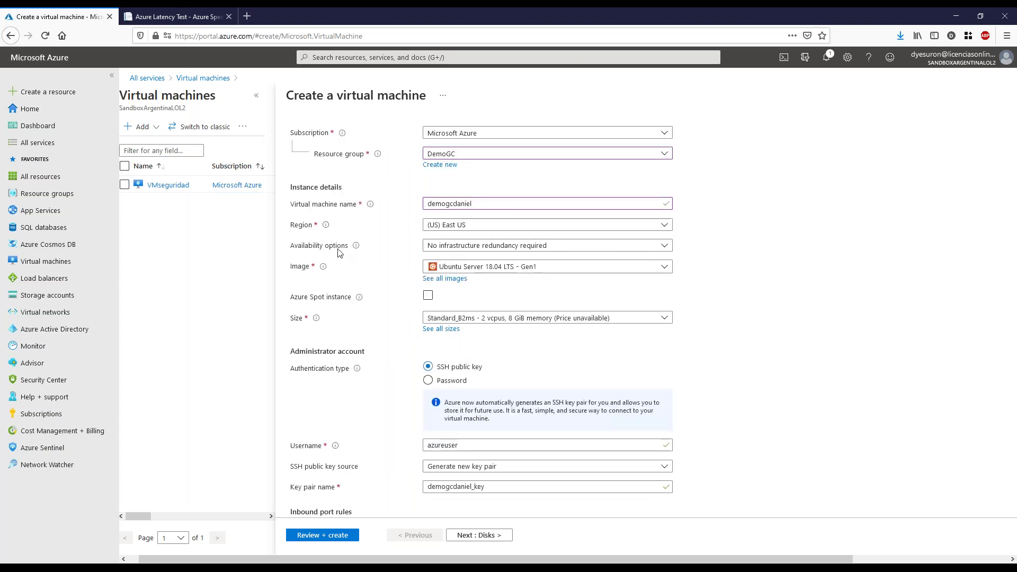
pyautogui.moveTo(356, 246)
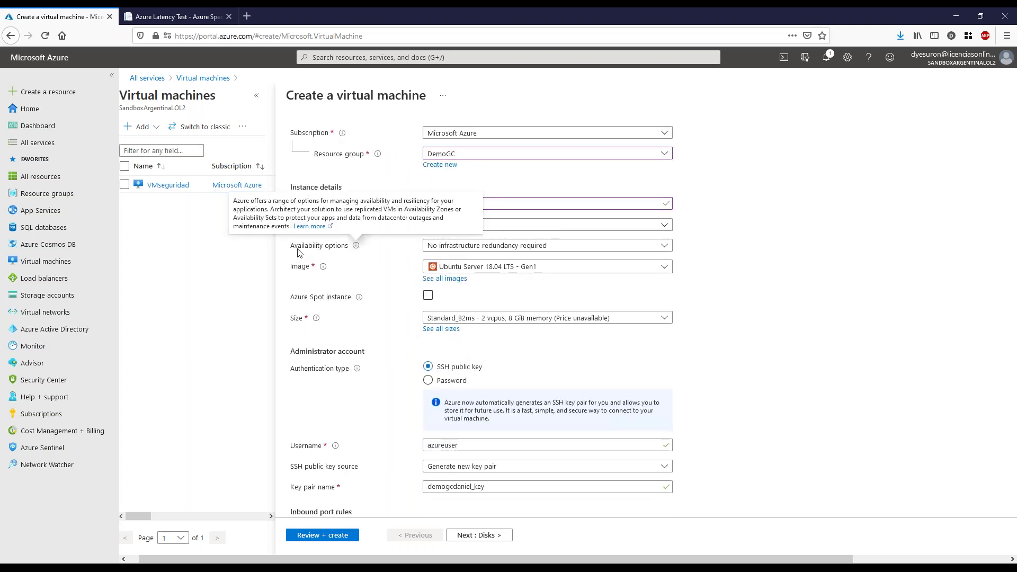
pyautogui.click(483, 247)
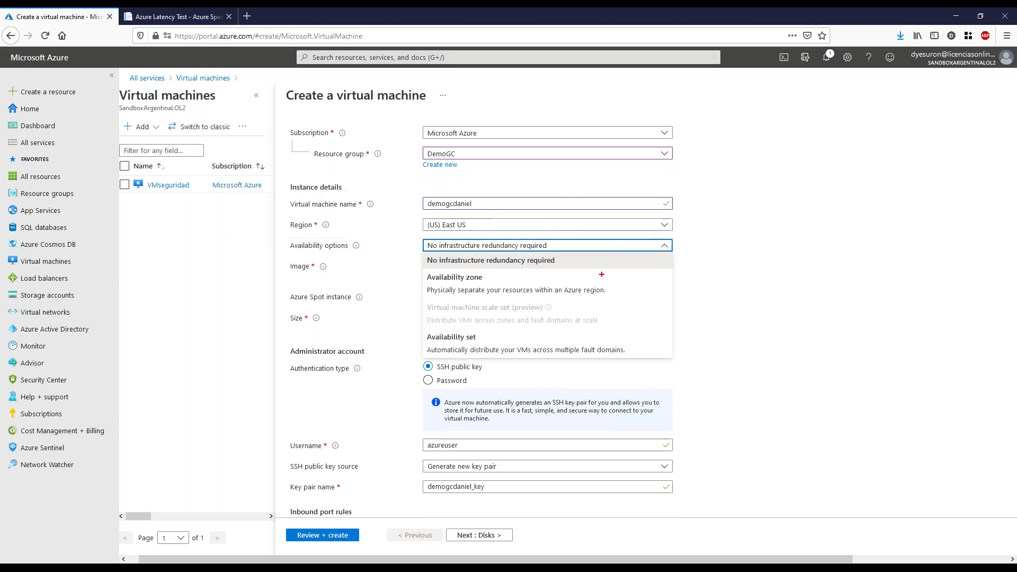
pyautogui.moveTo(567, 273)
pyautogui.mouseDown()
pyautogui.moveTo(609, 273)
pyautogui.moveTo(592, 297)
pyautogui.mouseUp()
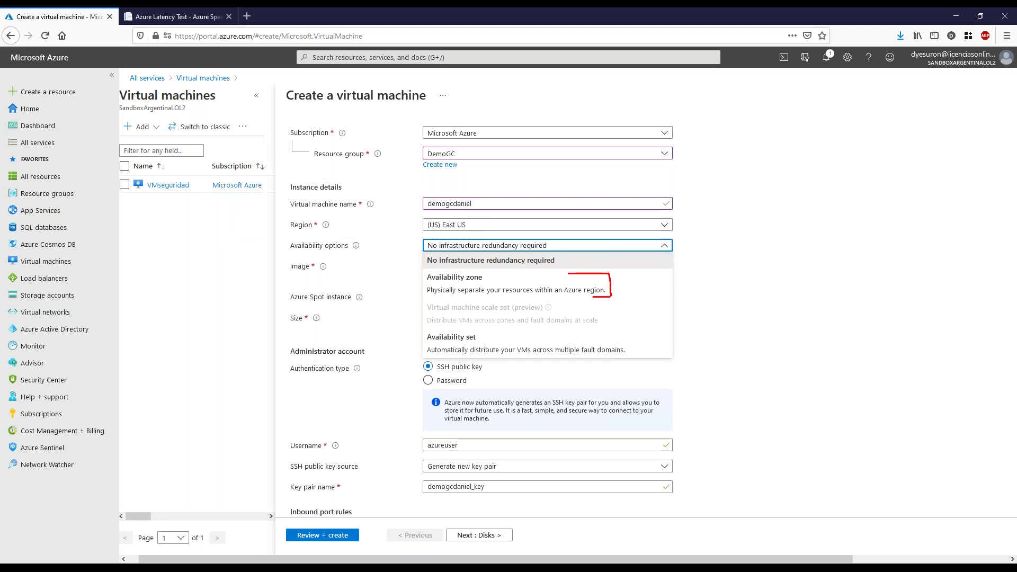
pyautogui.moveTo(597, 335); pyautogui.dragTo(633, 345)
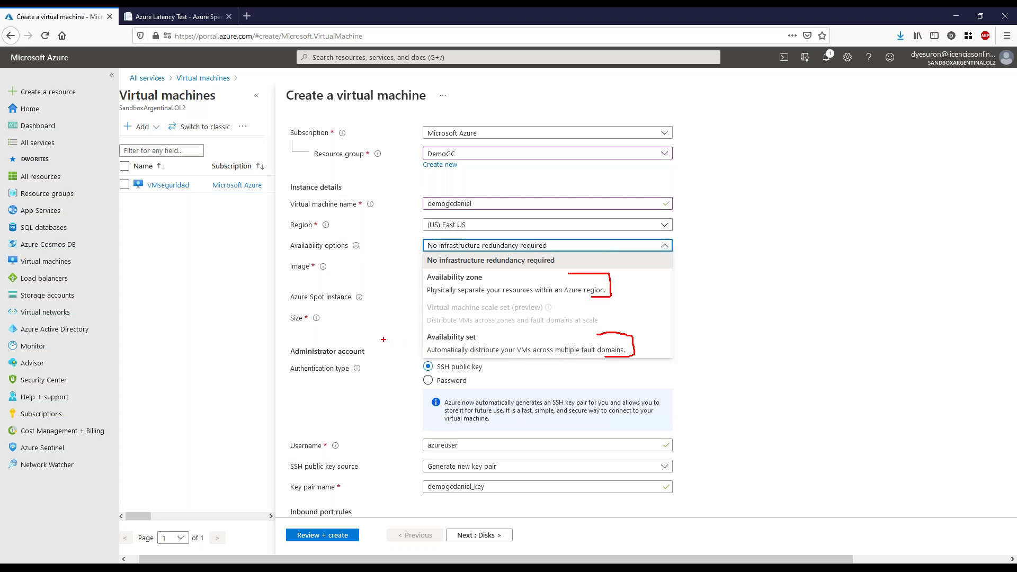
pyautogui.moveTo(375, 340)
pyautogui.mouseDown()
pyautogui.moveTo(407, 338)
pyautogui.moveTo(404, 346)
pyautogui.mouseUp()
pyautogui.moveTo(385, 277); pyautogui.dragTo(416, 279)
pyautogui.moveTo(439, 287); pyautogui.dragTo(483, 283)
pyautogui.moveTo(437, 343); pyautogui.dragTo(475, 343)
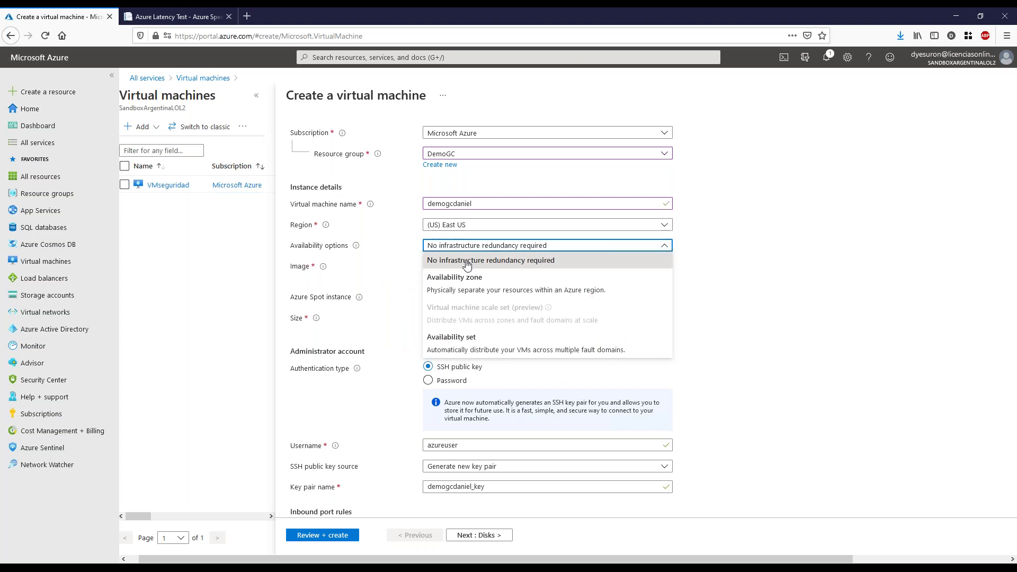
pyautogui.click(427, 265)
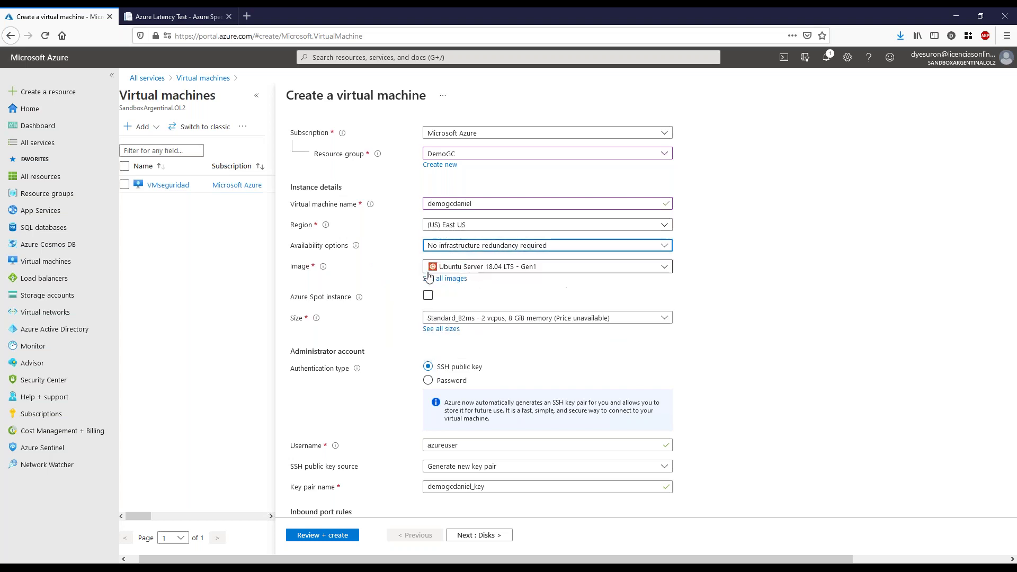
pyautogui.click(739, 335)
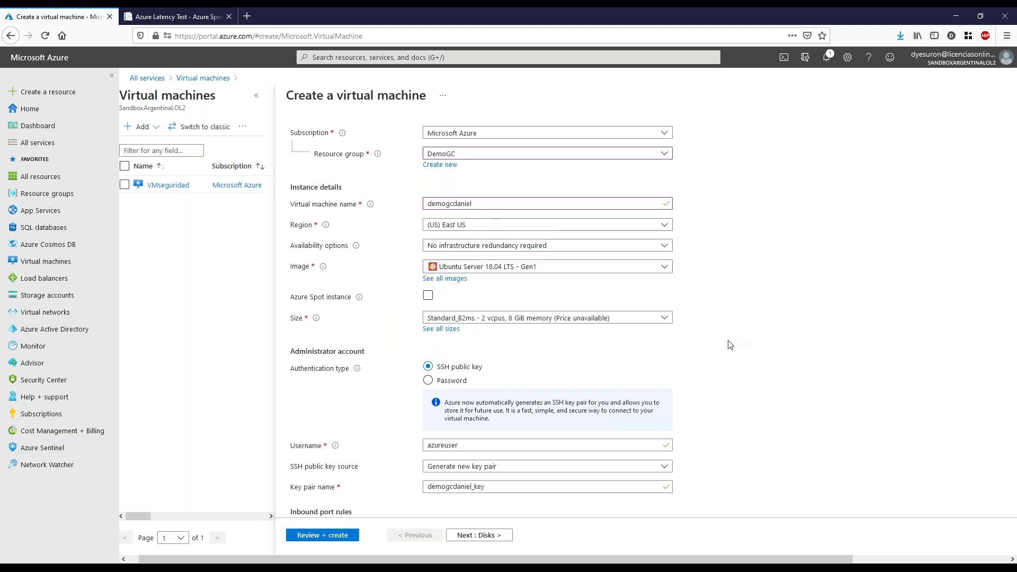
# - Show the marketplace image list and mark the Windows, Linux, Red Hat, SUSE and Oracle Linux images
pyautogui.click(664, 267)
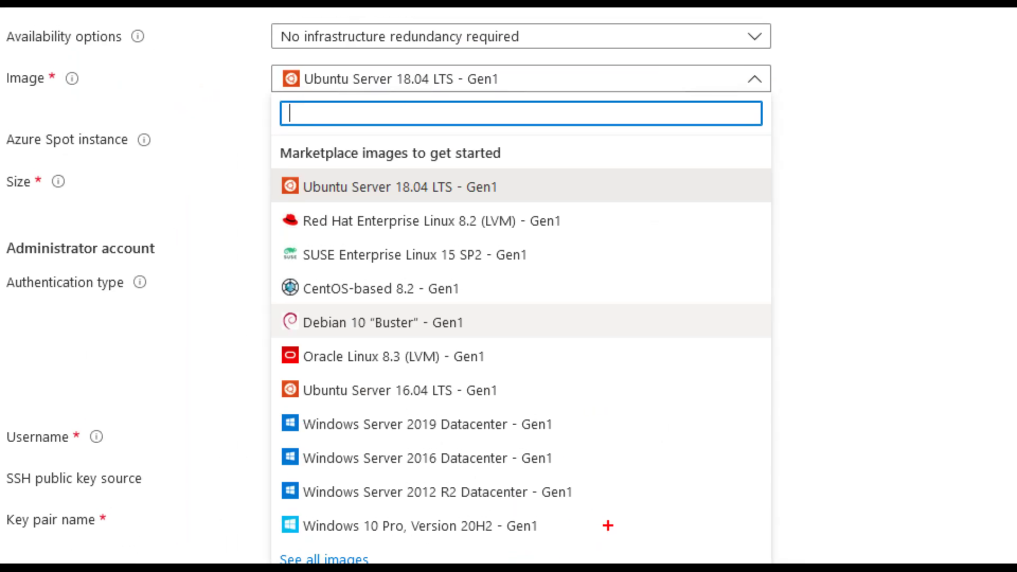
pyautogui.moveTo(609, 526)
pyautogui.mouseDown()
pyautogui.moveTo(567, 528)
pyautogui.moveTo(607, 490)
pyautogui.moveTo(592, 392)
pyautogui.moveTo(572, 398)
pyautogui.mouseUp()
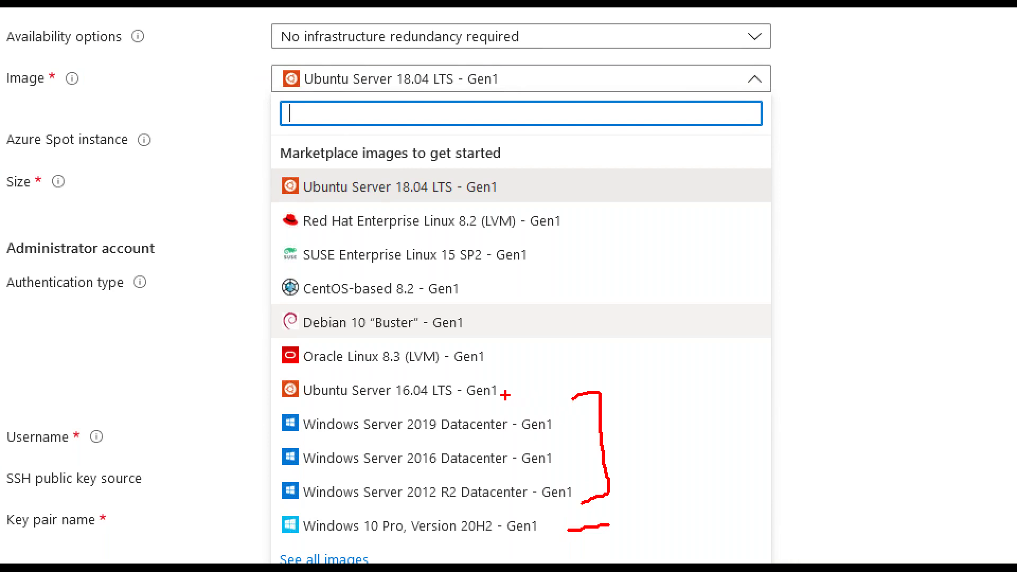
pyautogui.moveTo(510, 395)
pyautogui.mouseDown()
pyautogui.moveTo(528, 382)
pyautogui.moveTo(547, 274)
pyautogui.moveTo(594, 213)
pyautogui.moveTo(601, 182)
pyautogui.moveTo(577, 172)
pyautogui.mouseUp()
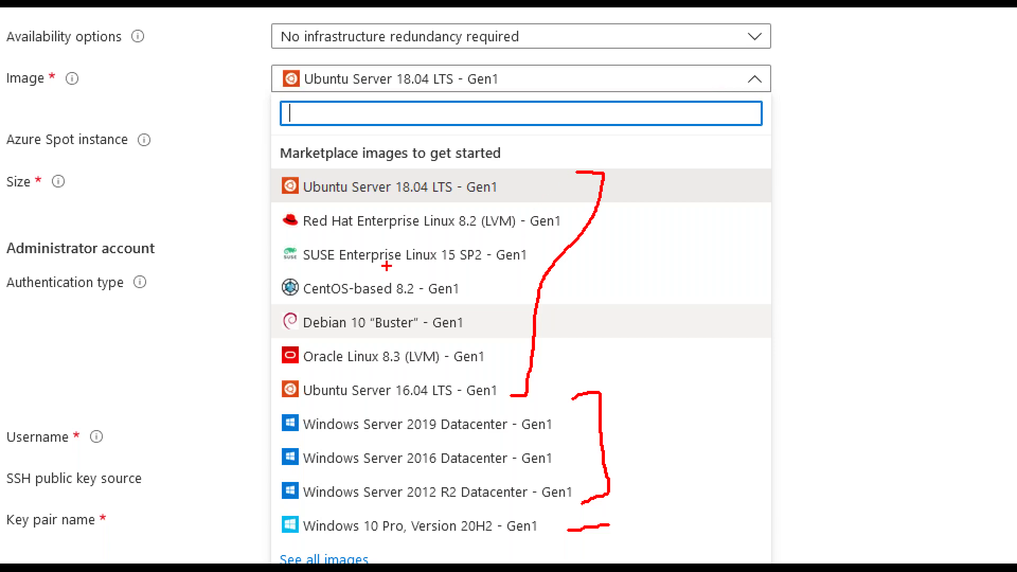
pyautogui.moveTo(303, 231); pyautogui.dragTo(377, 231)
pyautogui.moveTo(299, 271); pyautogui.dragTo(387, 270)
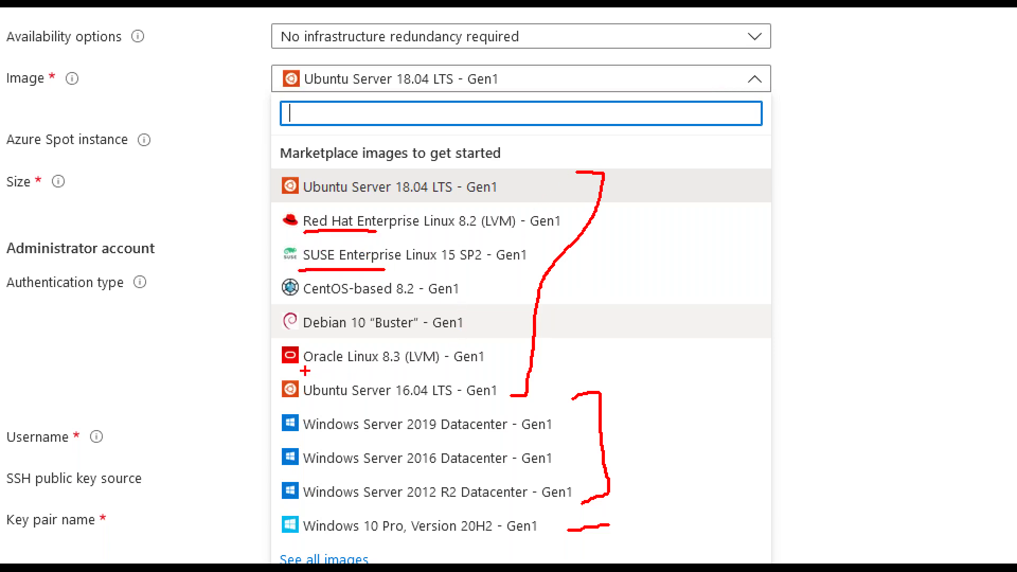
pyautogui.moveTo(305, 371); pyautogui.dragTo(429, 367)
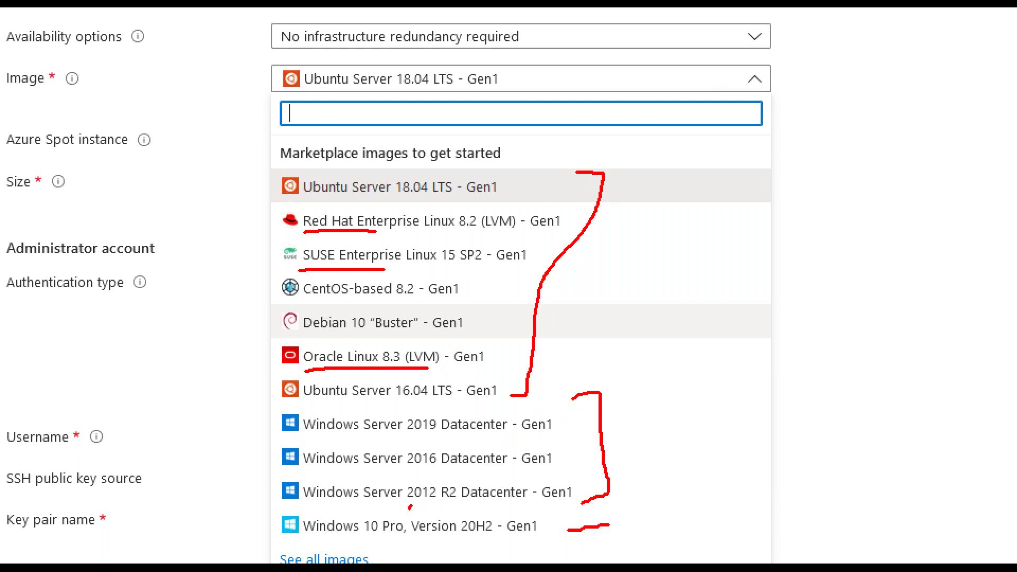
pyautogui.moveTo(409, 506)
pyautogui.mouseDown()
pyautogui.moveTo(411, 515)
pyautogui.moveTo(466, 507)
pyautogui.moveTo(485, 516)
pyautogui.mouseUp()
pyautogui.click(431, 510)
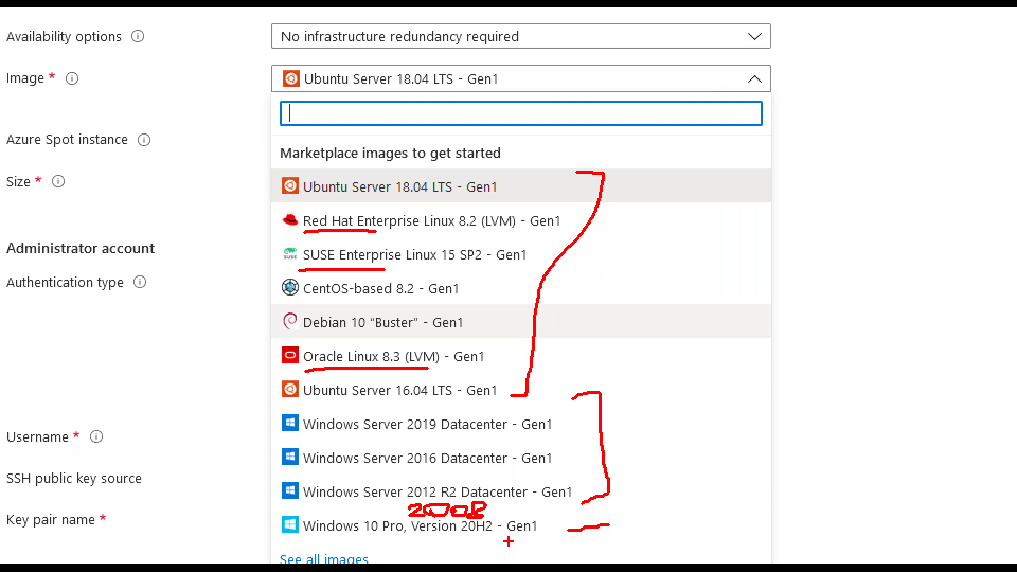
# - Dismiss the sign-in notification and select Windows Server 2019 Datacenter - Gen1 as the VM image
pyautogui.press('Escape')
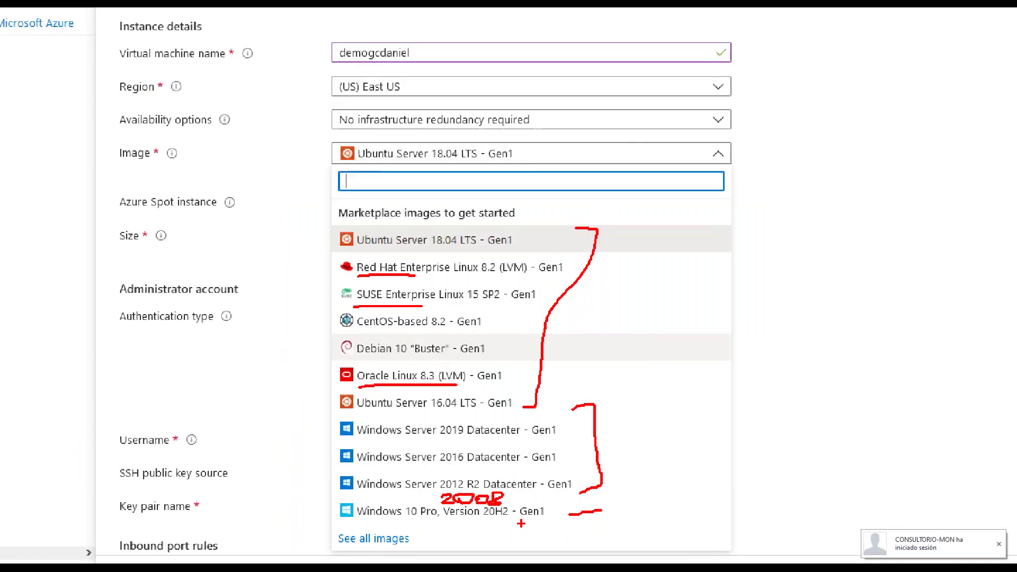
pyautogui.click(998, 544)
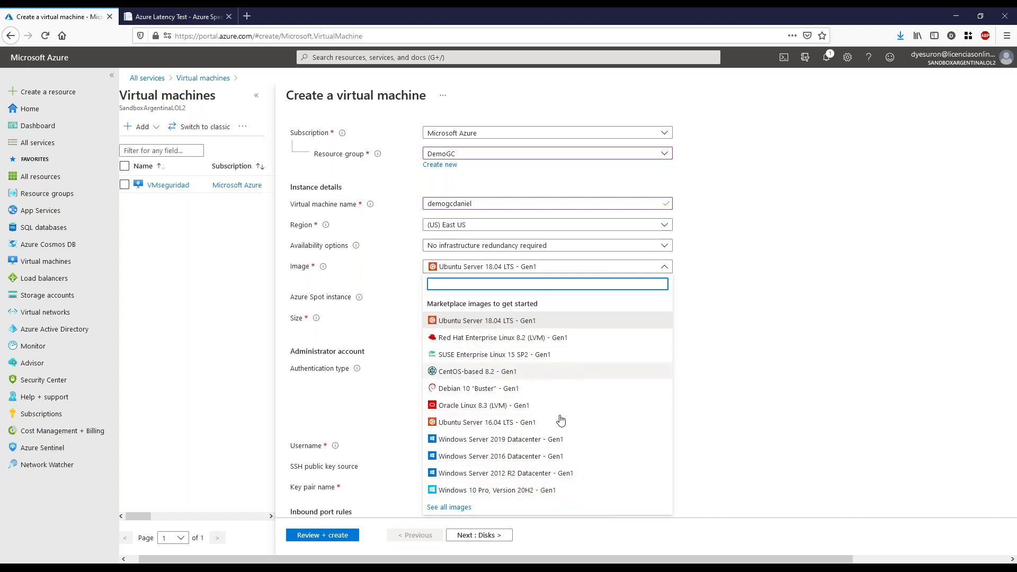
pyautogui.click(723, 443)
pyautogui.click(635, 267)
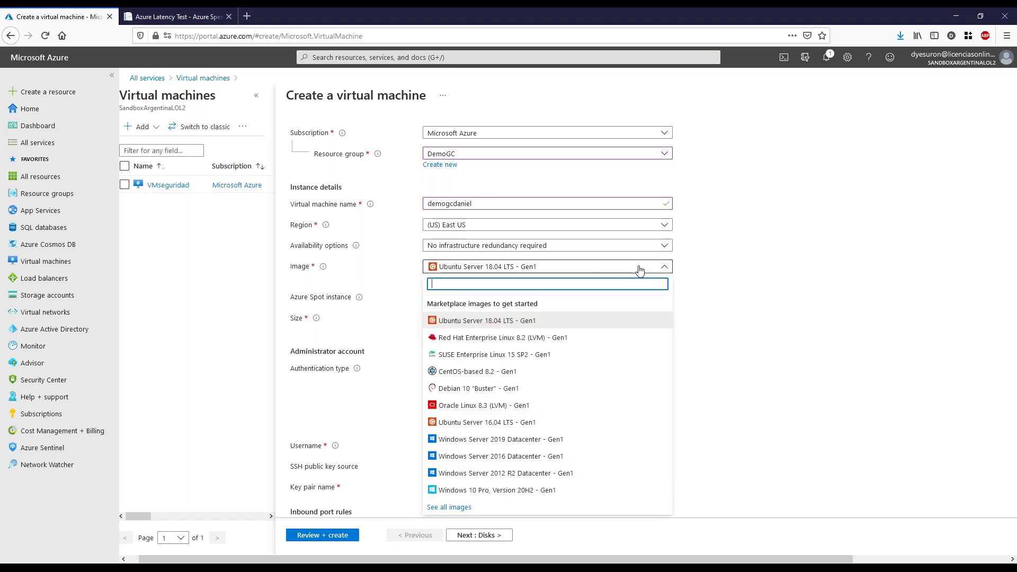
pyautogui.click(497, 439)
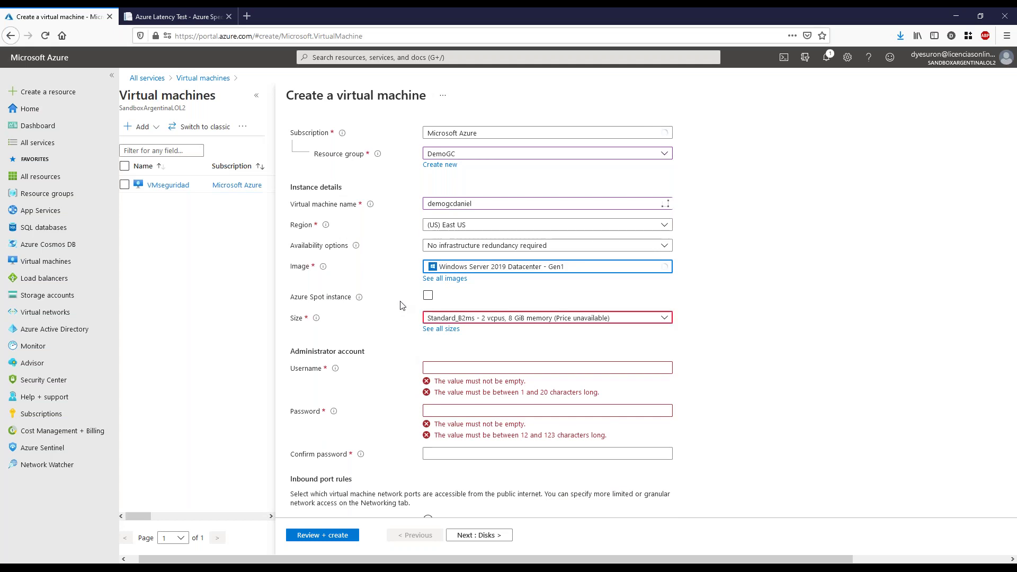
pyautogui.click(453, 269)
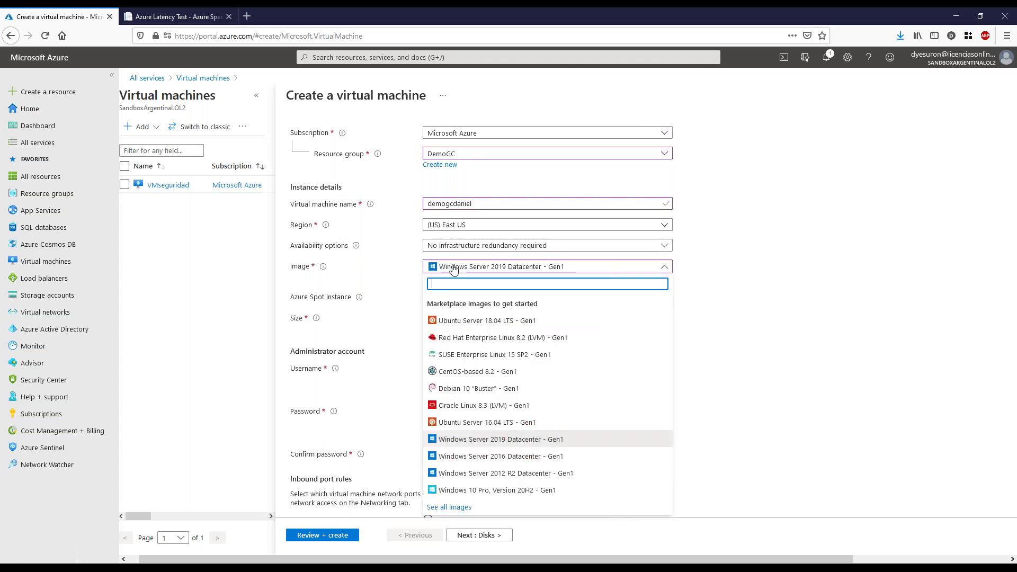
pyautogui.click(454, 267)
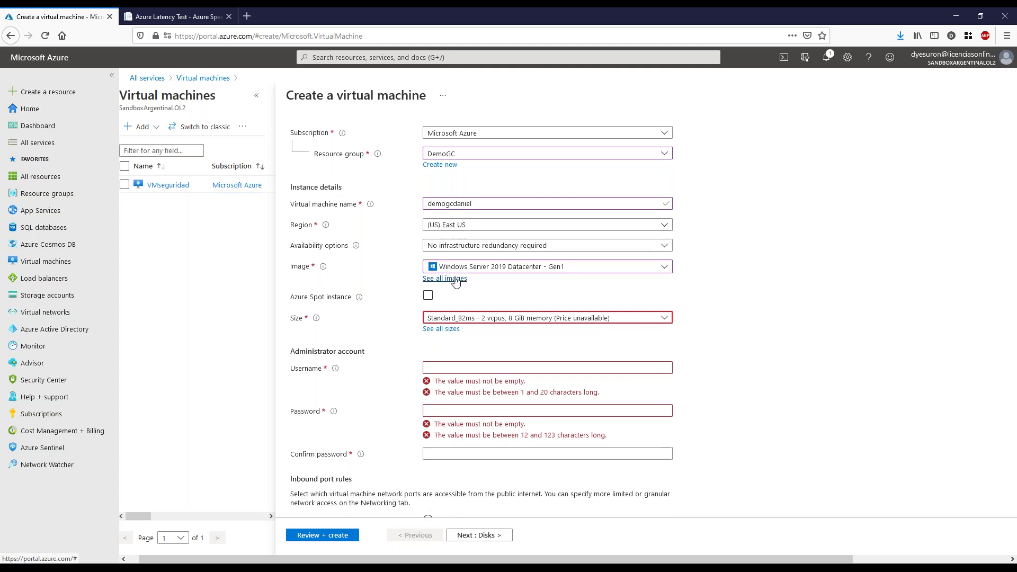
# - Browse the full image catalogue and look through the Windows Server versions without choosing one
pyautogui.click(455, 279)
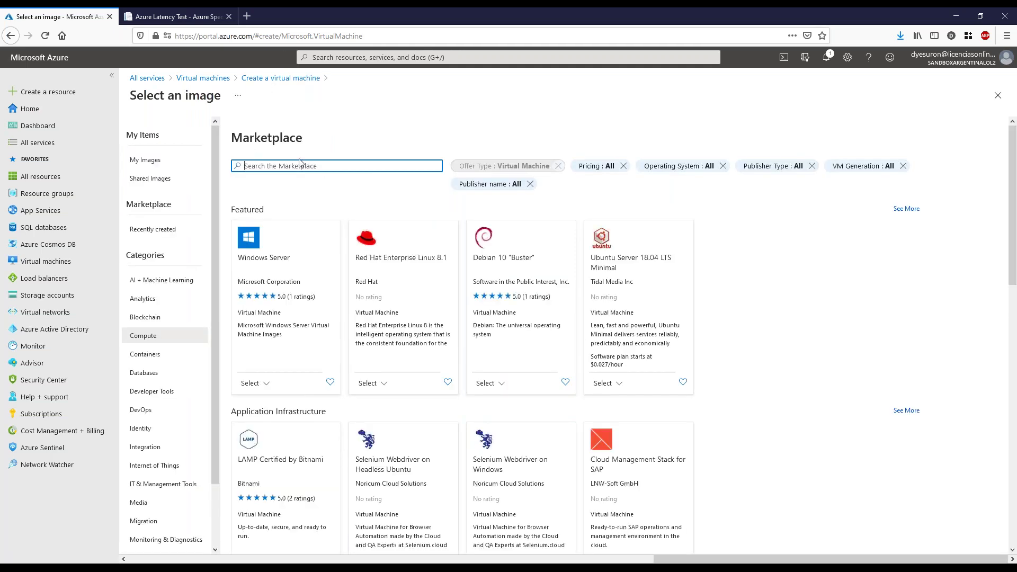
pyautogui.click(265, 383)
pyautogui.scroll(-5, 334, 292)
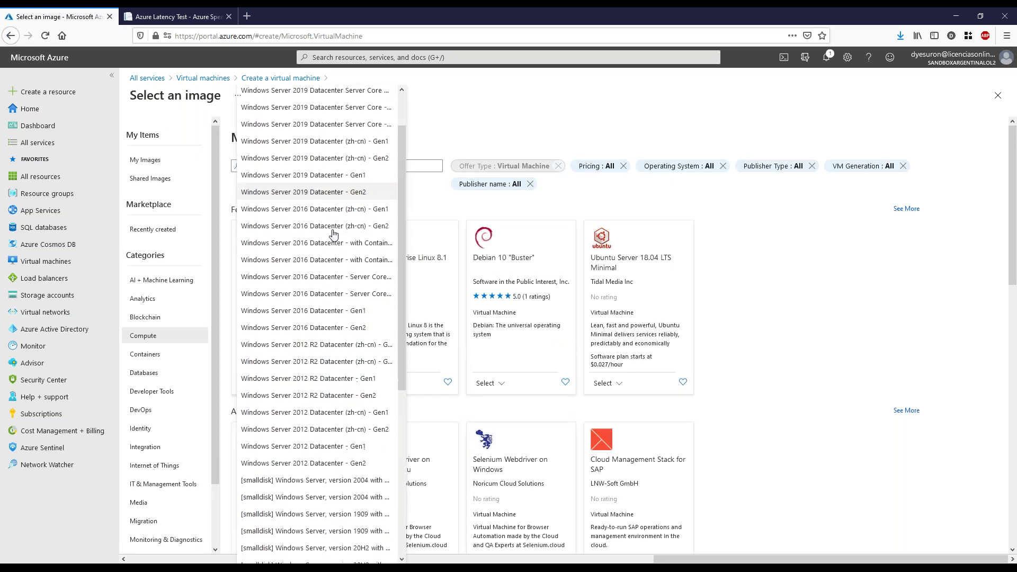
pyautogui.scroll(-2, 323, 281)
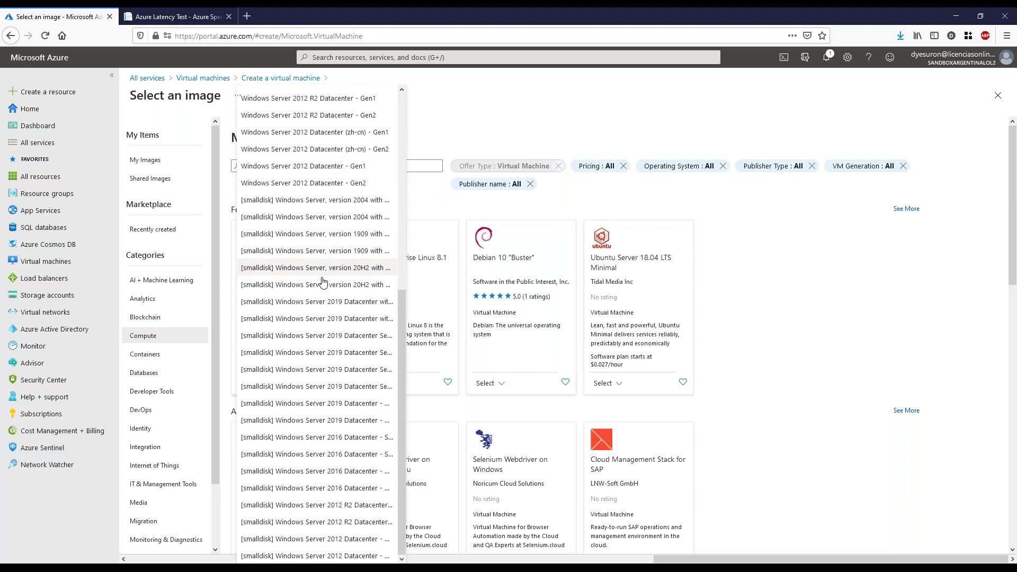
pyautogui.scroll(5, 323, 281)
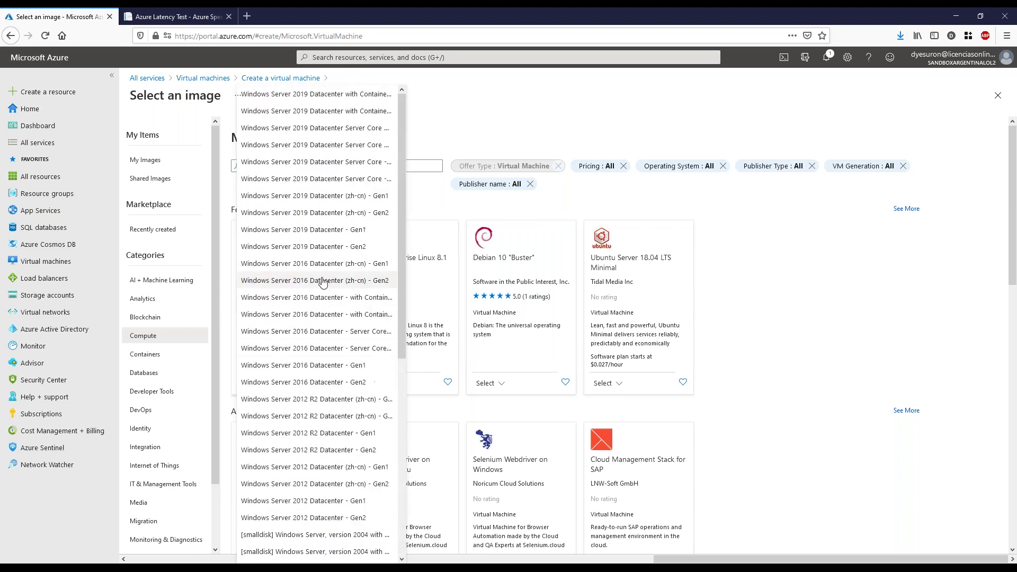
pyautogui.click(454, 207)
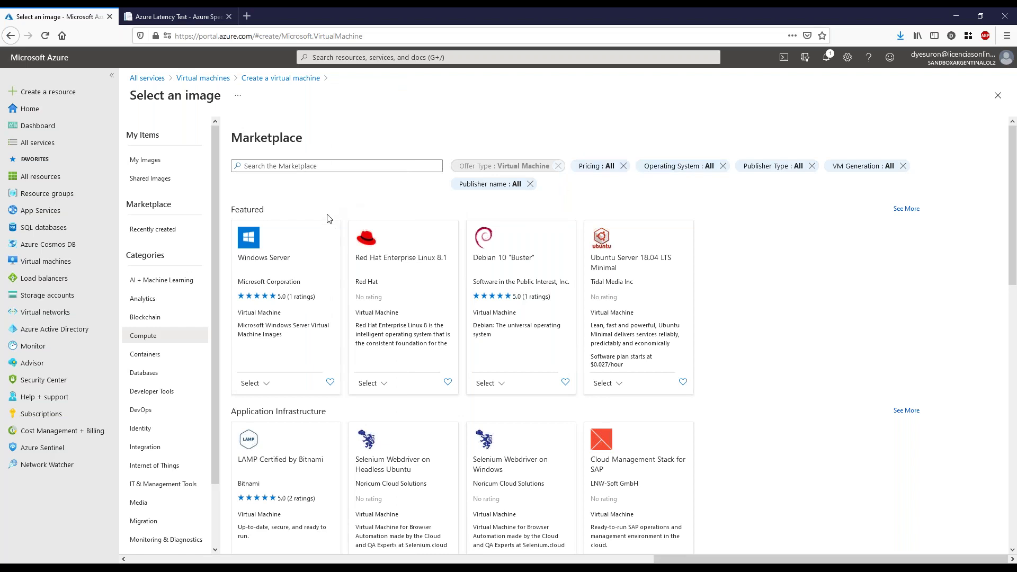
# - Circle the [smalldisk] prefix and choose [smalldisk] Windows Server 2019 Datacenter - Gen2
pyautogui.click(267, 384)
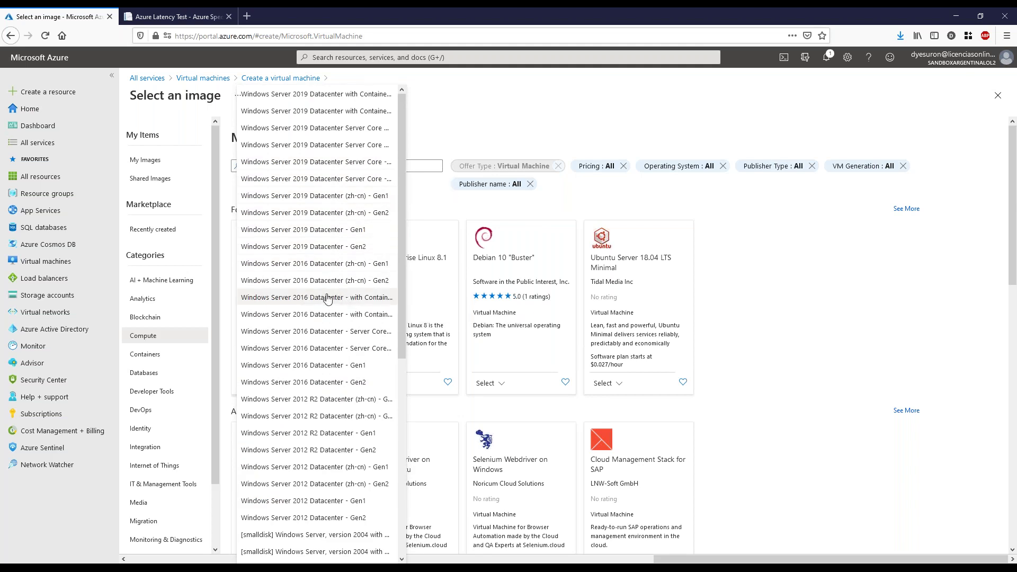
pyautogui.scroll(-5, 328, 298)
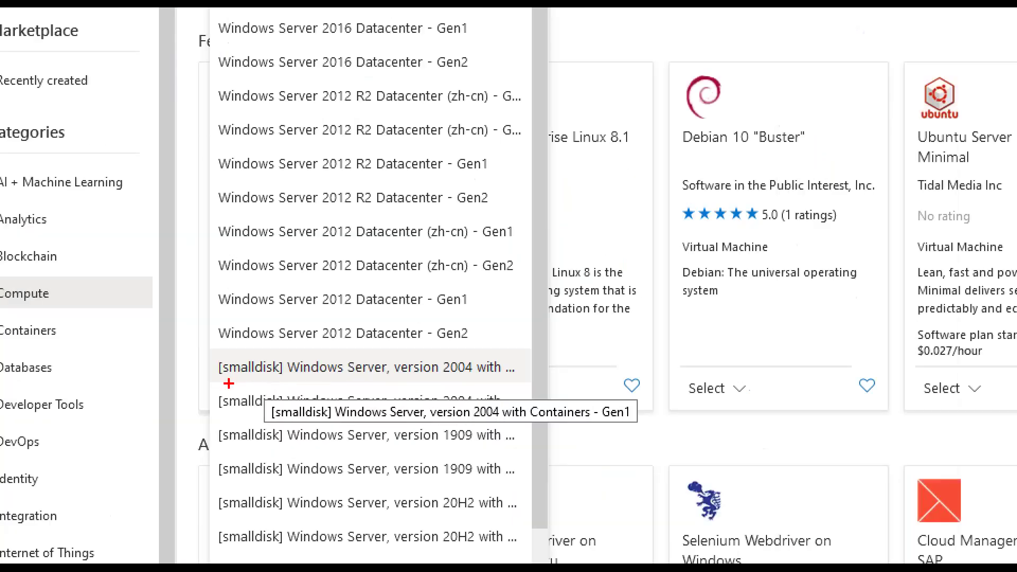
pyautogui.moveTo(239, 383)
pyautogui.mouseDown()
pyautogui.moveTo(276, 372)
pyautogui.moveTo(217, 355)
pyautogui.mouseUp()
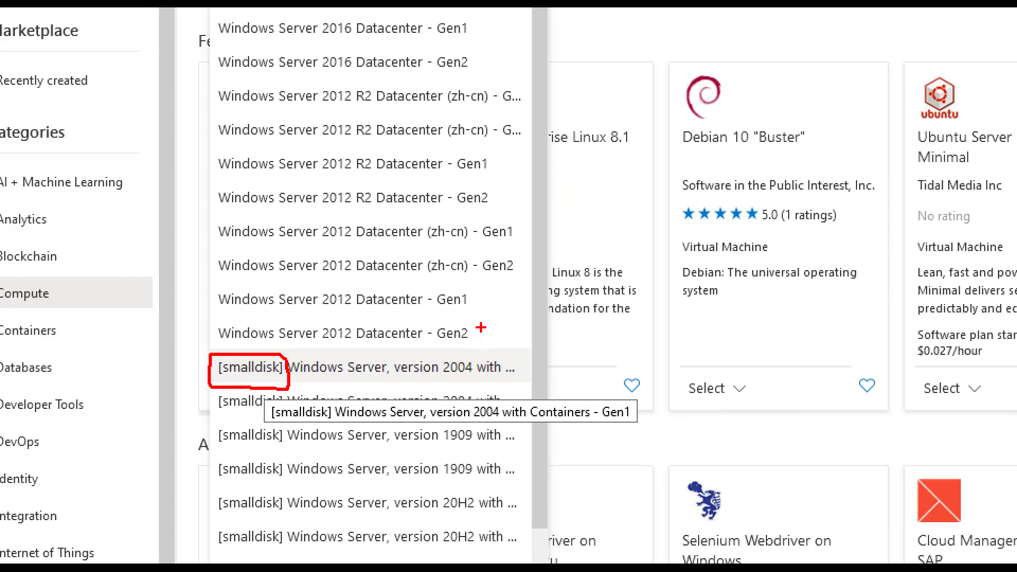
pyautogui.moveTo(174, 390); pyautogui.dragTo(207, 376)
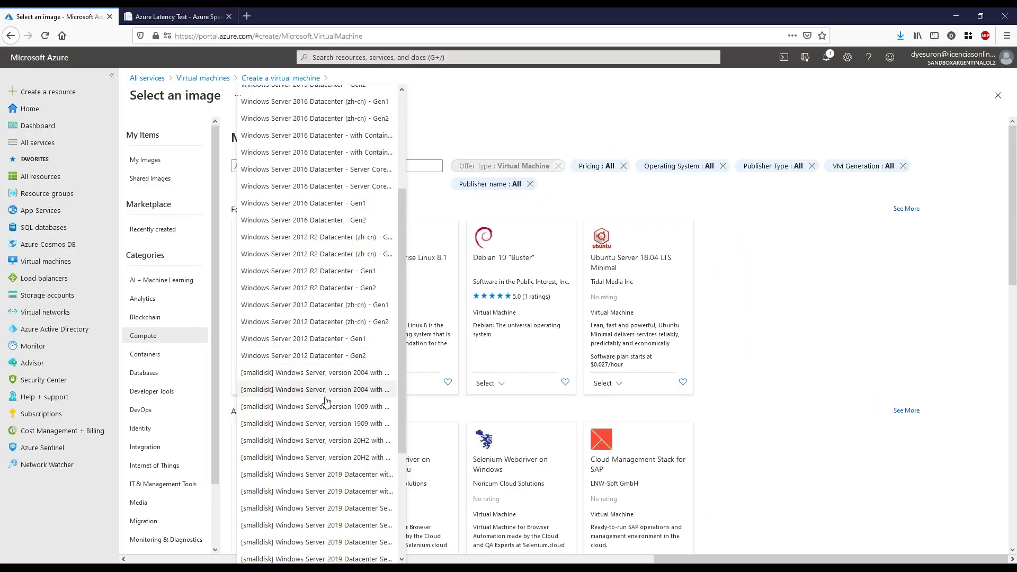
pyautogui.scroll(-2, 341, 424)
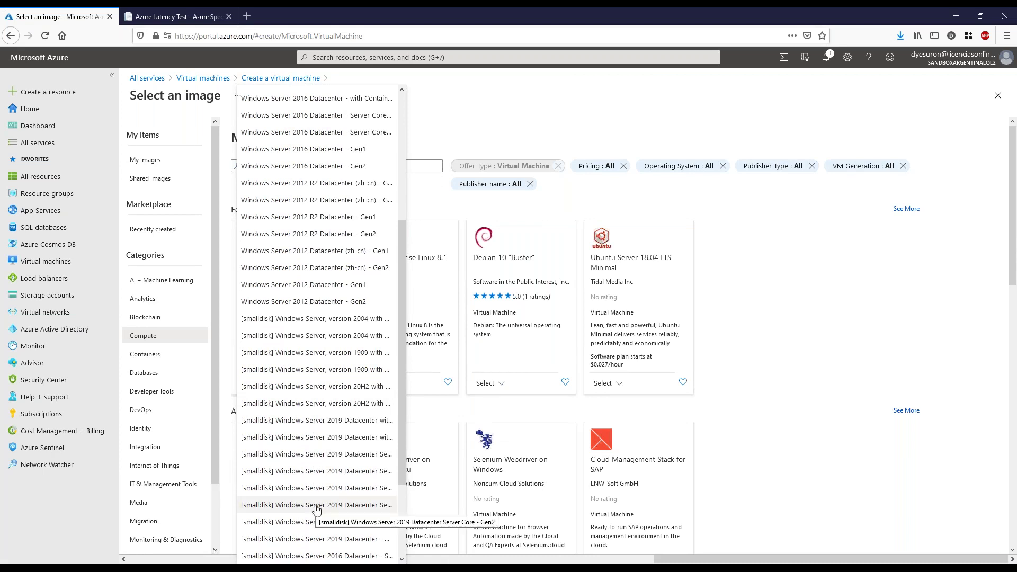
pyautogui.click(308, 540)
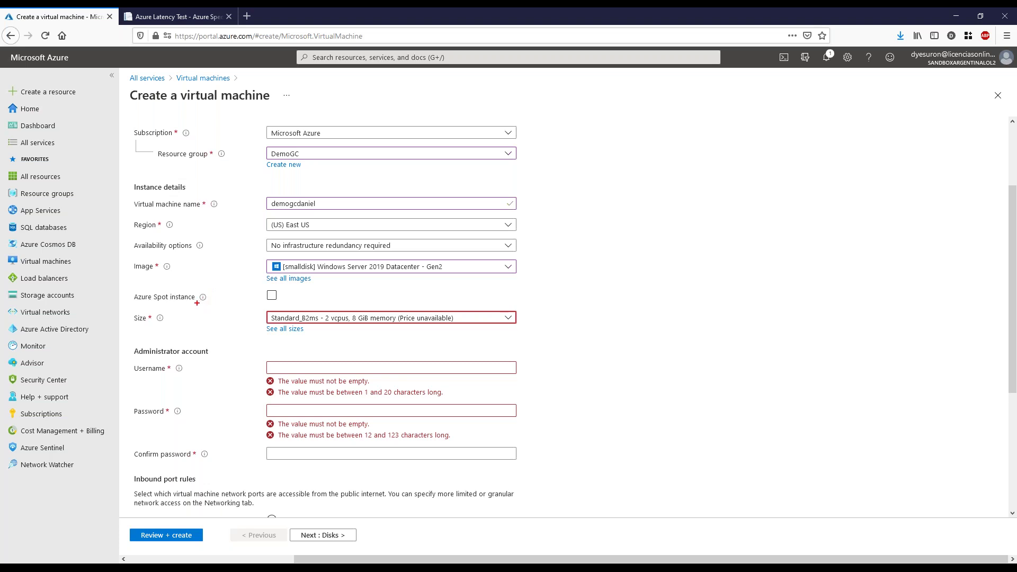
# - Annotate the Azure Spot instance setting and its help hint, then clear the ink
pyautogui.moveTo(197, 303); pyautogui.dragTo(215, 301)
pyautogui.moveTo(139, 303); pyautogui.dragTo(178, 302)
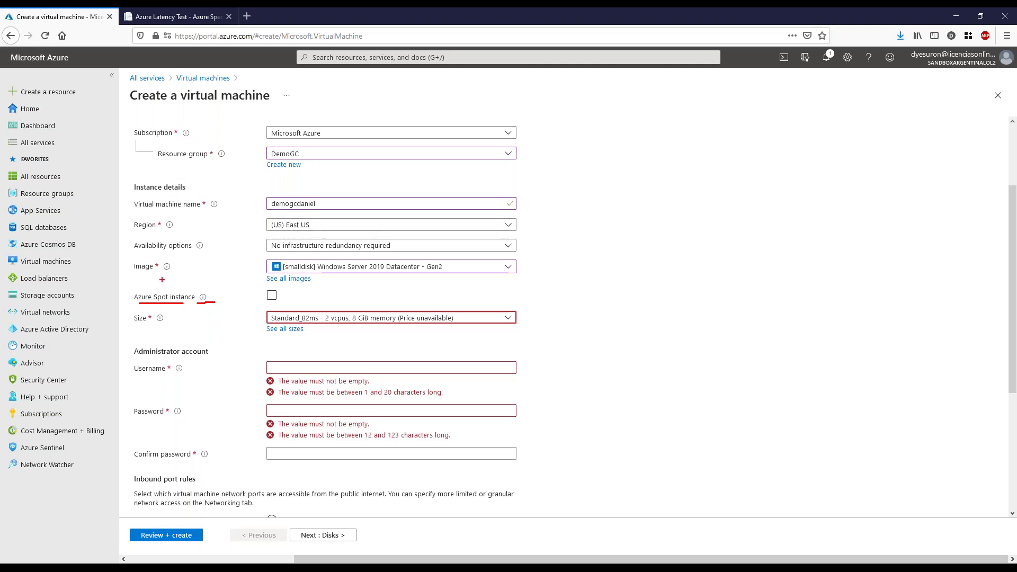
pyautogui.moveTo(160, 290)
pyautogui.mouseDown()
pyautogui.moveTo(138, 290)
pyautogui.moveTo(185, 290)
pyautogui.mouseUp()
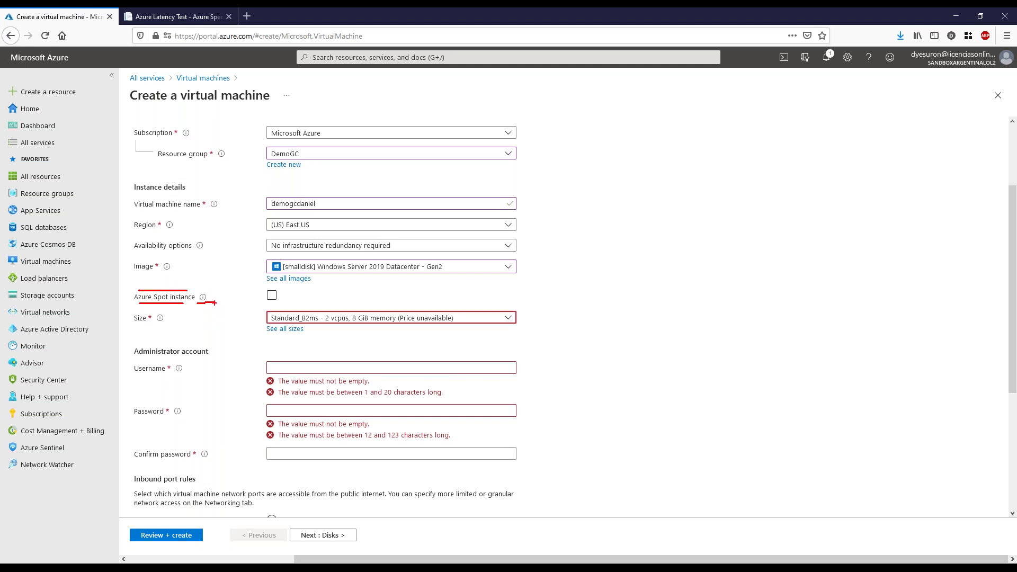
pyautogui.moveTo(214, 302); pyautogui.dragTo(200, 290)
pyautogui.press('Escape')
# - Enable Azure Spot instance, revealing Capacity only eviction and Stop / Deallocate policy
pyautogui.moveTo(203, 302)
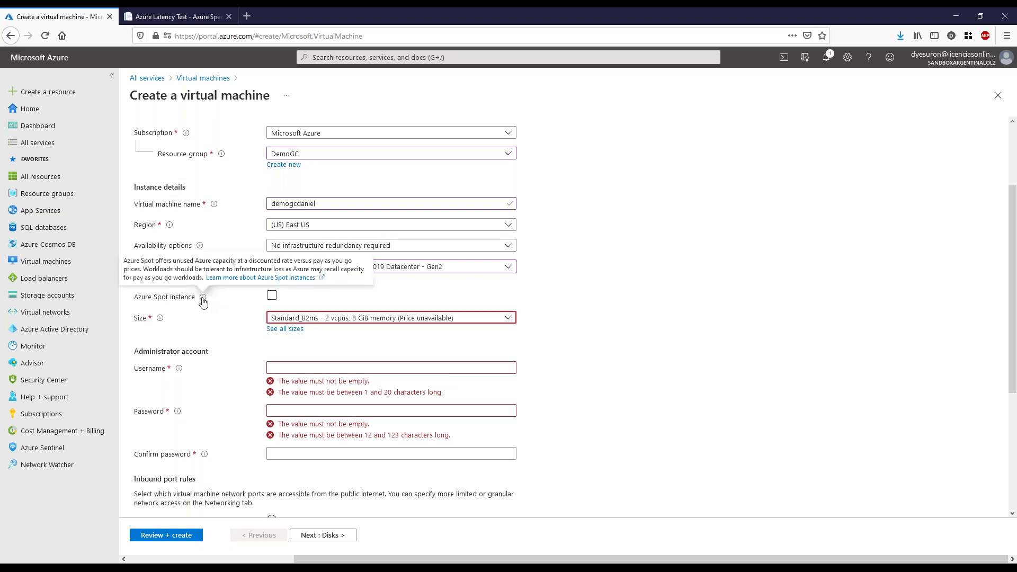
pyautogui.moveTo(154, 299); pyautogui.dragTo(168, 300)
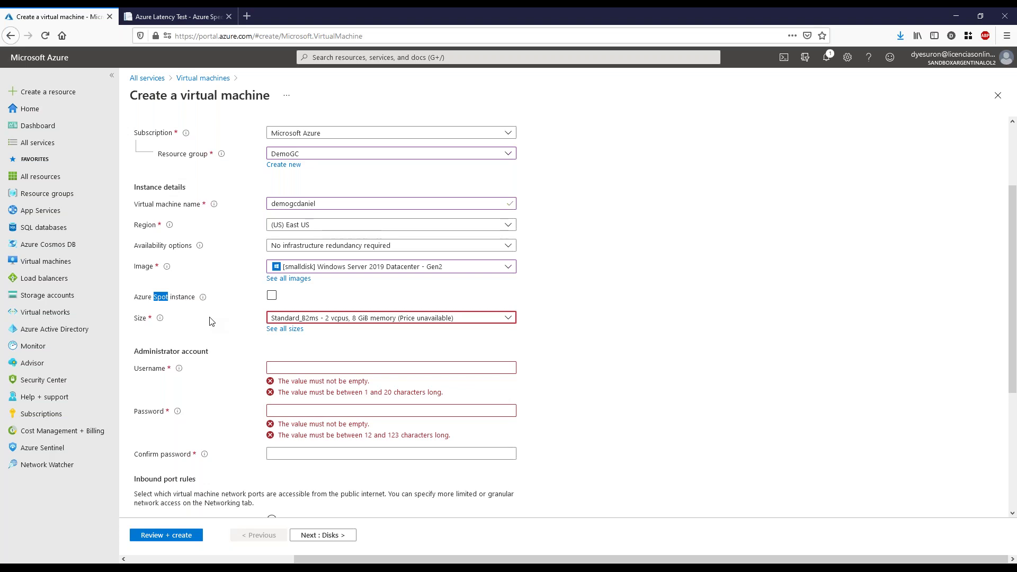
pyautogui.click(219, 301)
pyautogui.click(271, 295)
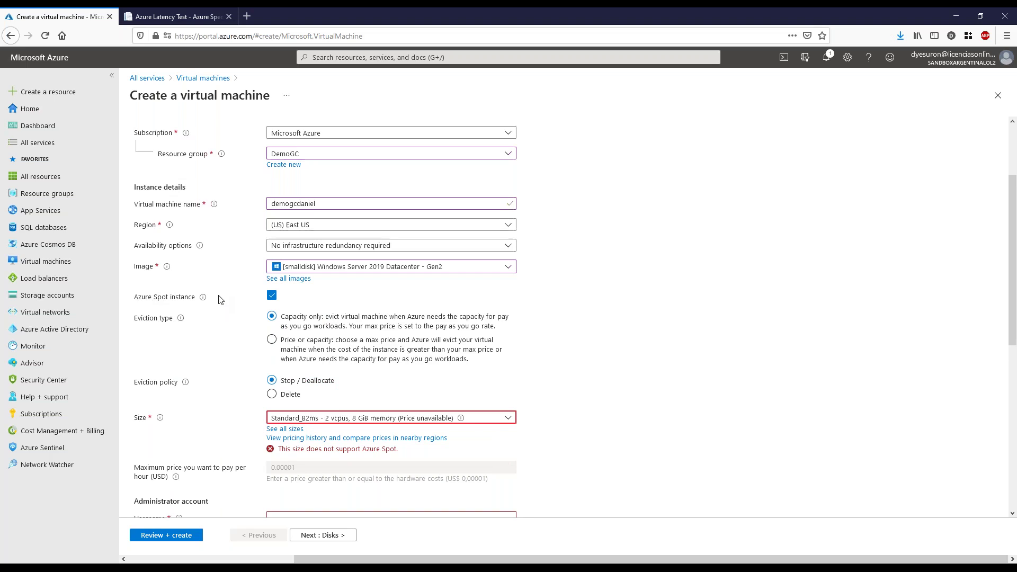
# - Untick Azure Spot instance and review the size list, keeping Standard_B2ms
pyautogui.click(271, 296)
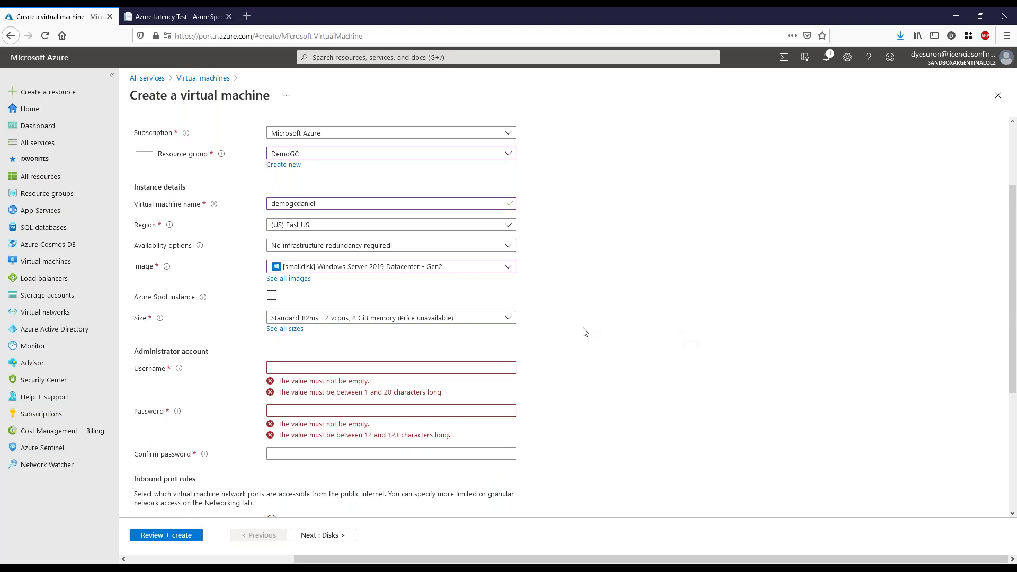
pyautogui.scroll(-2, 585, 342)
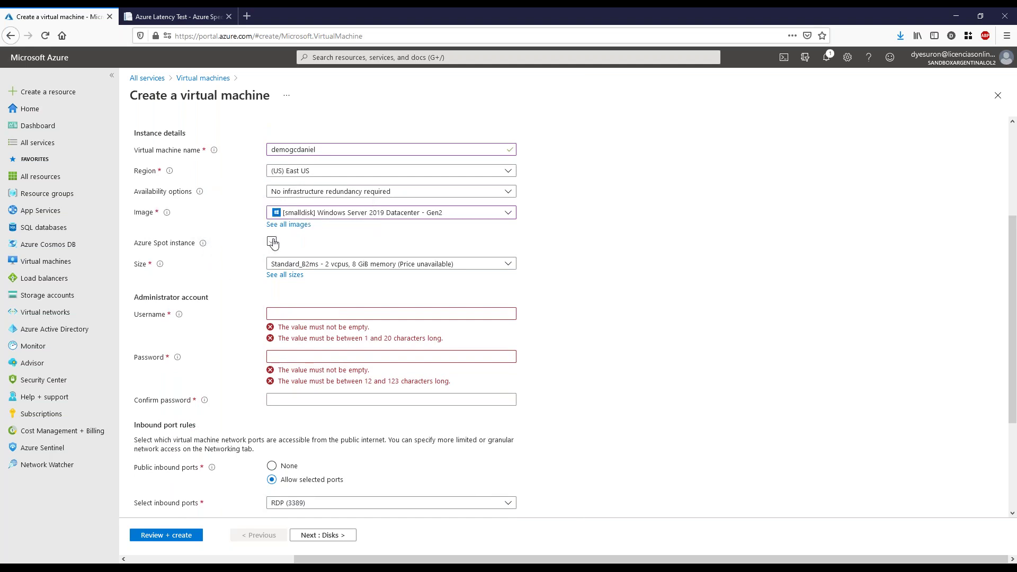
pyautogui.click(508, 264)
pyautogui.click(606, 265)
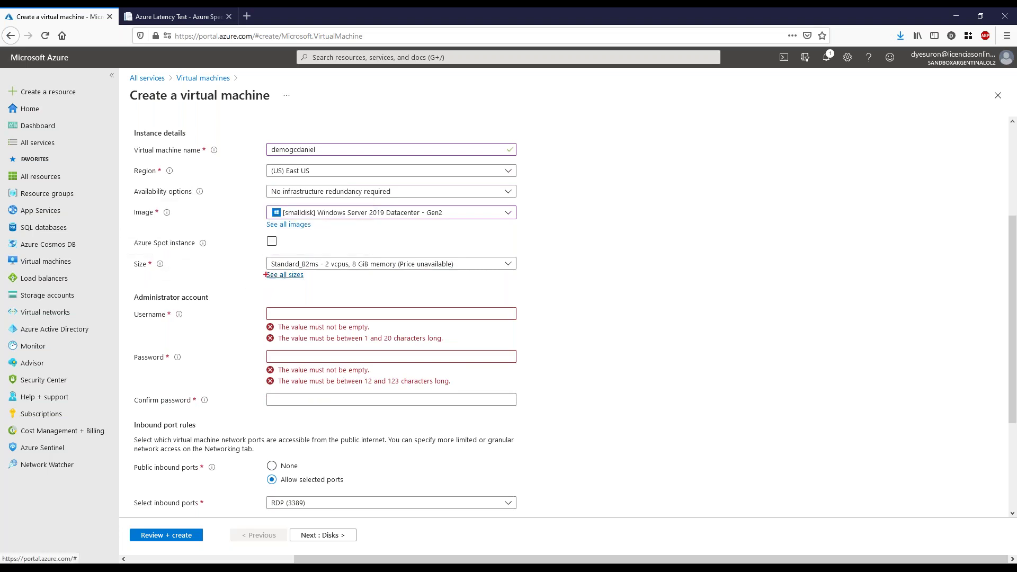
pyautogui.moveTo(267, 272)
pyautogui.mouseDown()
pyautogui.moveTo(294, 285)
pyautogui.moveTo(303, 264)
pyautogui.moveTo(263, 263)
pyautogui.mouseUp()
pyautogui.click(286, 275)
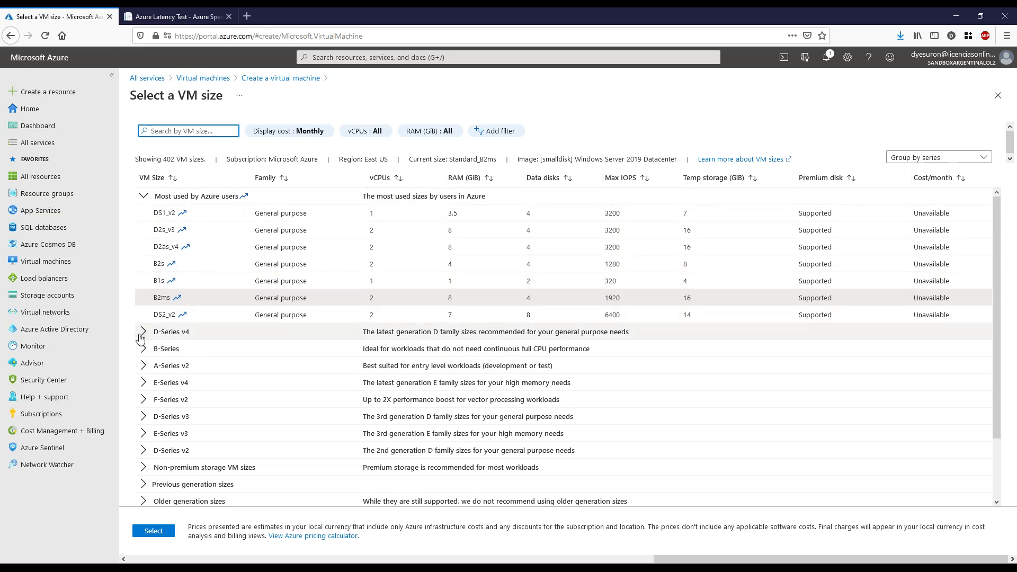
pyautogui.scroll(-2, 146, 317)
pyautogui.click(144, 295)
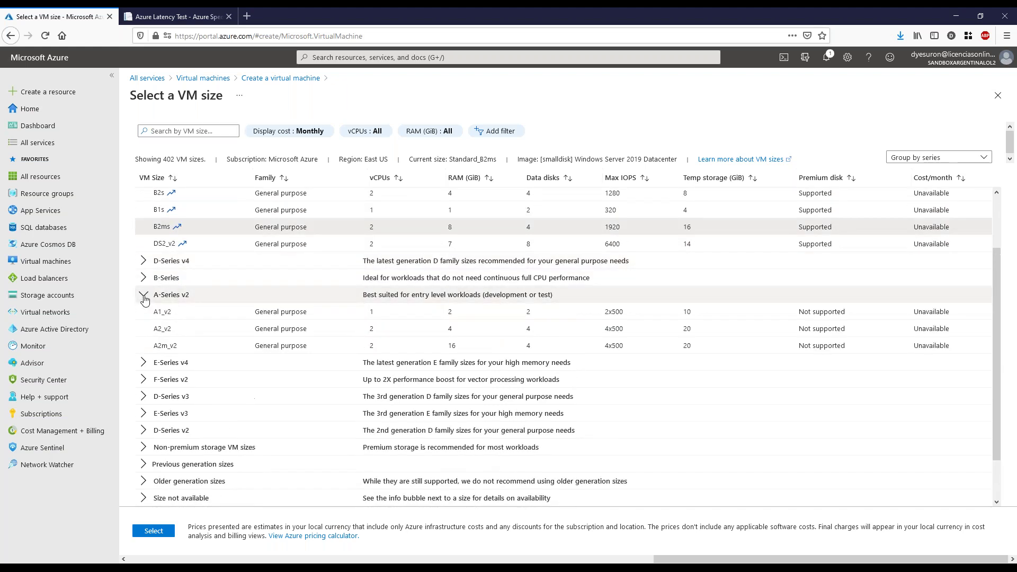
pyautogui.click(144, 363)
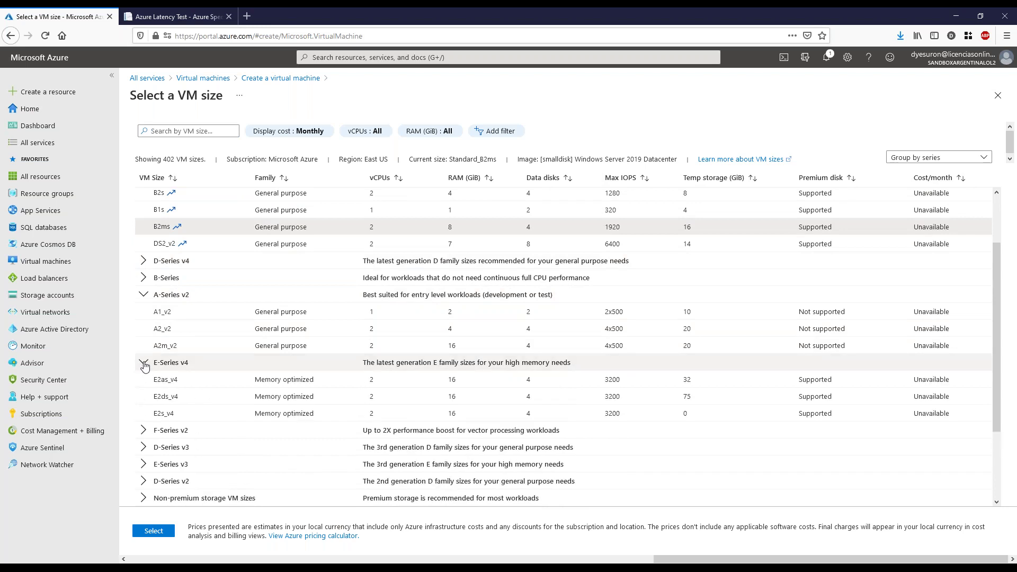
pyautogui.scroll(-2, 144, 365)
pyautogui.click(143, 394)
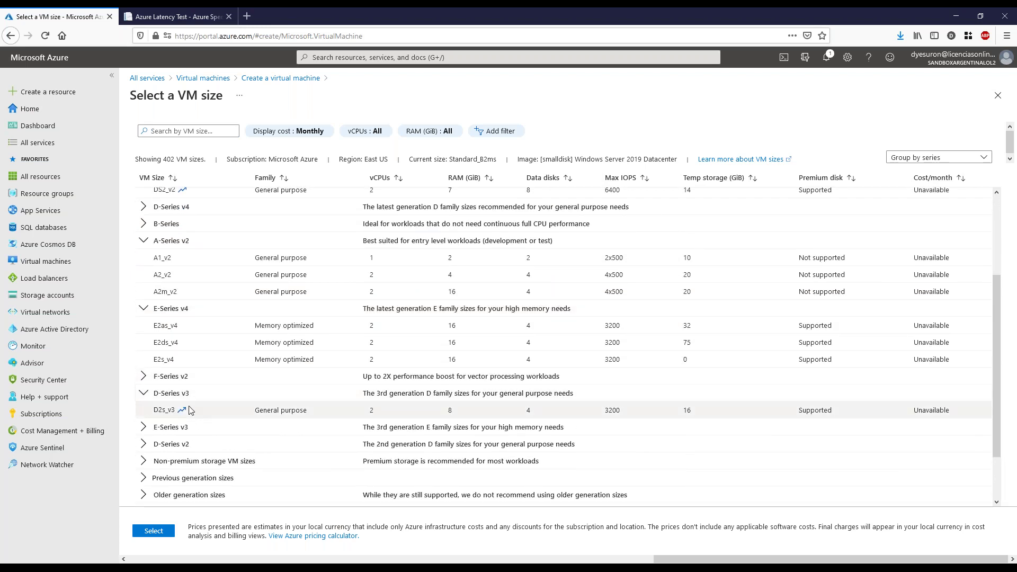
pyautogui.scroll(3, 223, 403)
pyautogui.scroll(1, 161, 398)
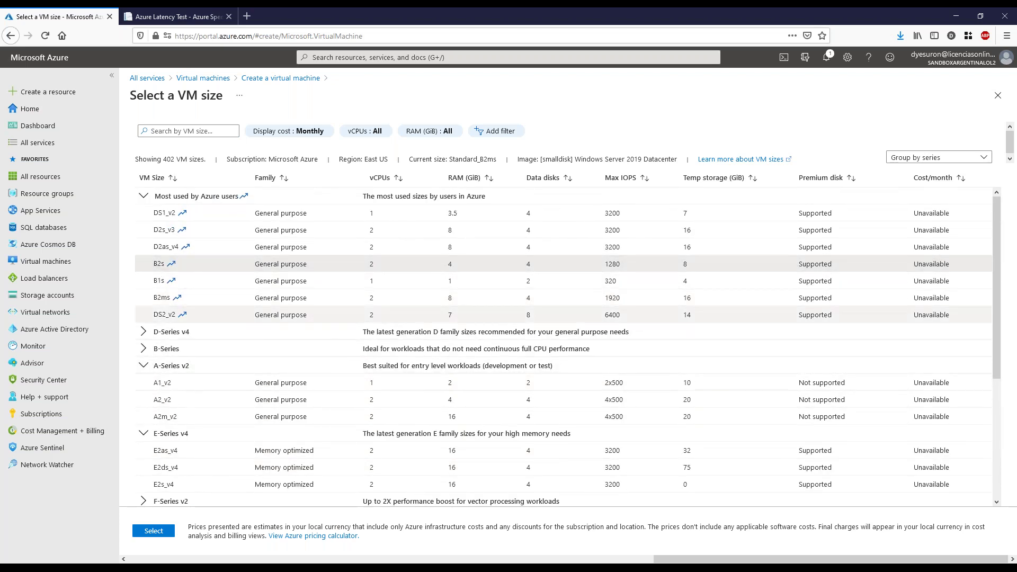
pyautogui.click(159, 298)
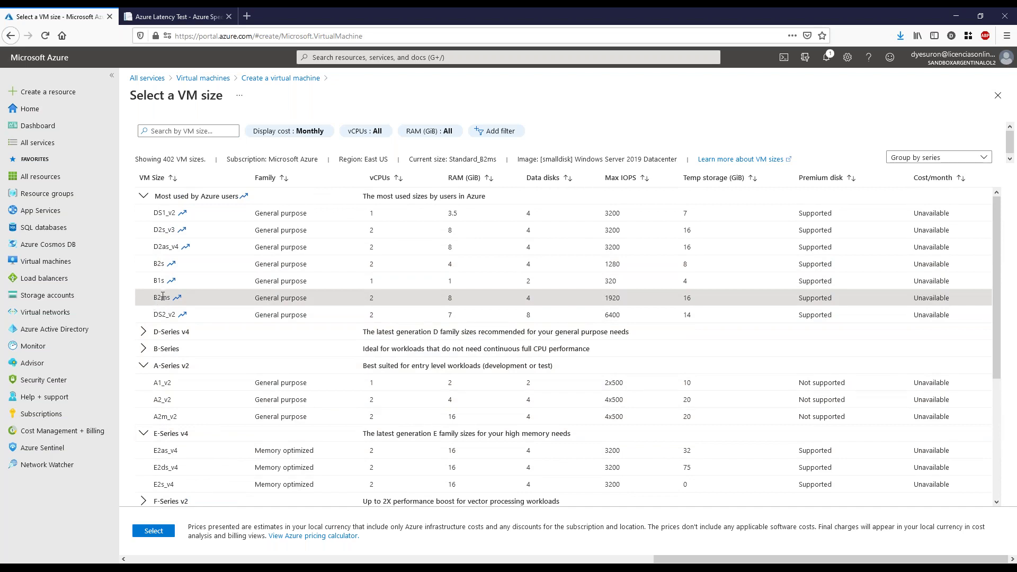
pyautogui.click(153, 530)
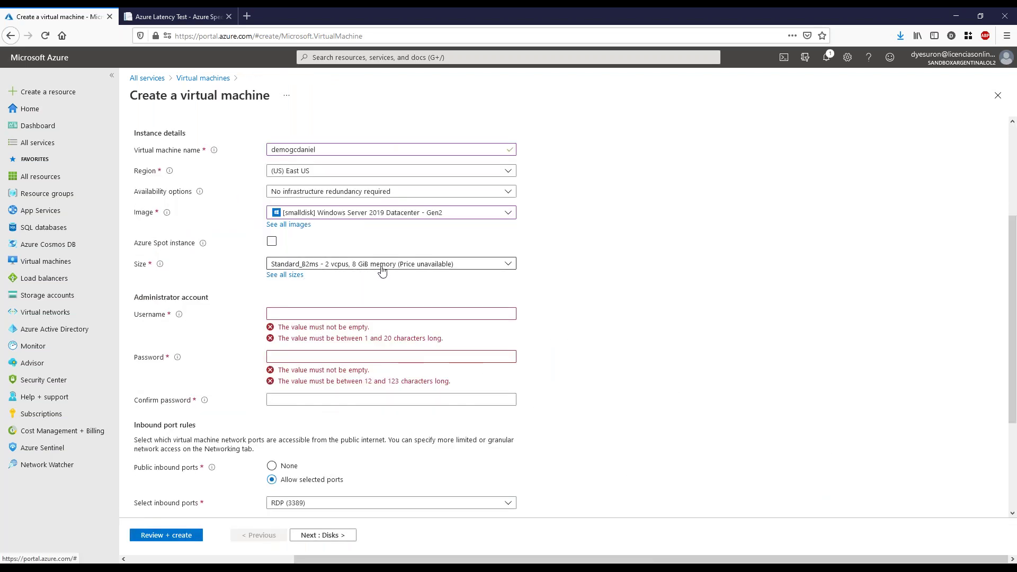
# - Enter the administrator username, a password and the confirmation password
pyautogui.click(310, 314)
pyautogui.scroll(-1, 616, 404)
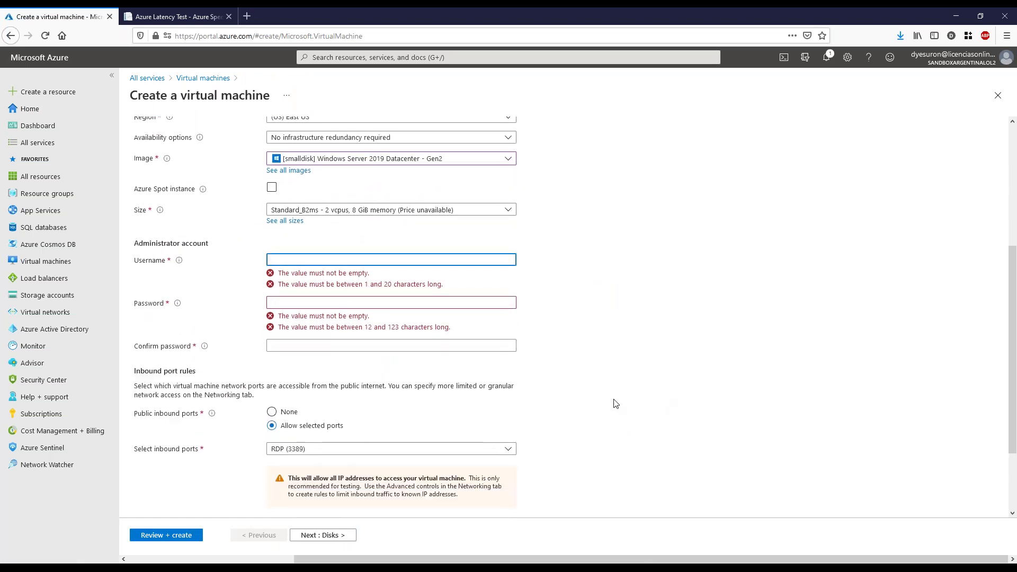
pyautogui.write('dyesuron')
pyautogui.press('Tab')
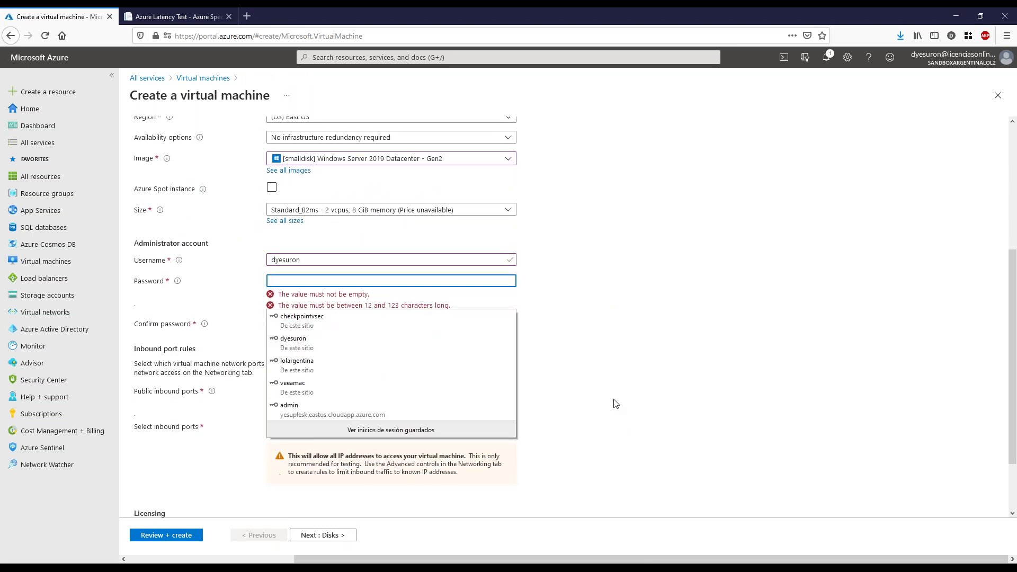
pyautogui.write('•')
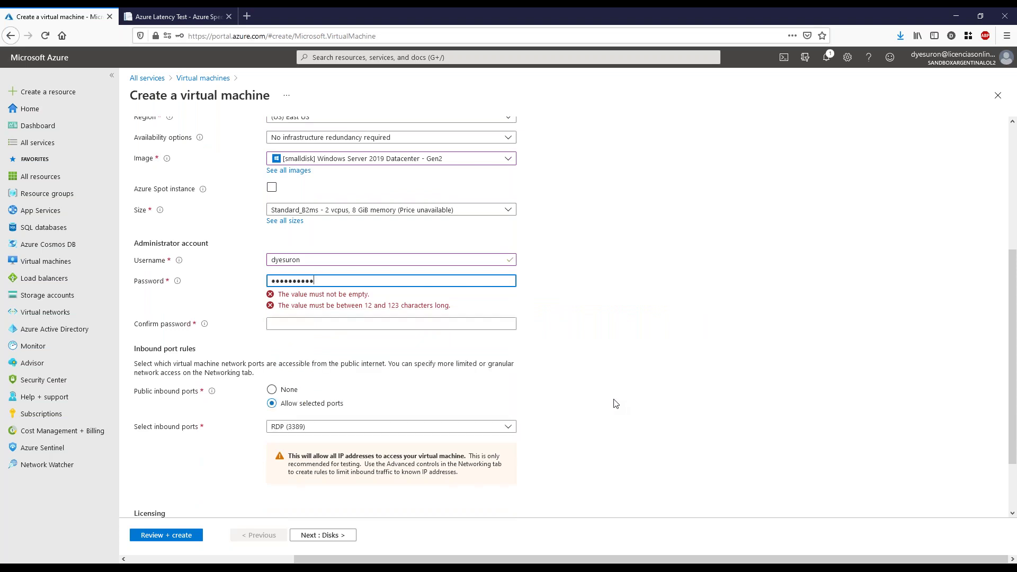
pyautogui.press('Tab')
pyautogui.write('••••')
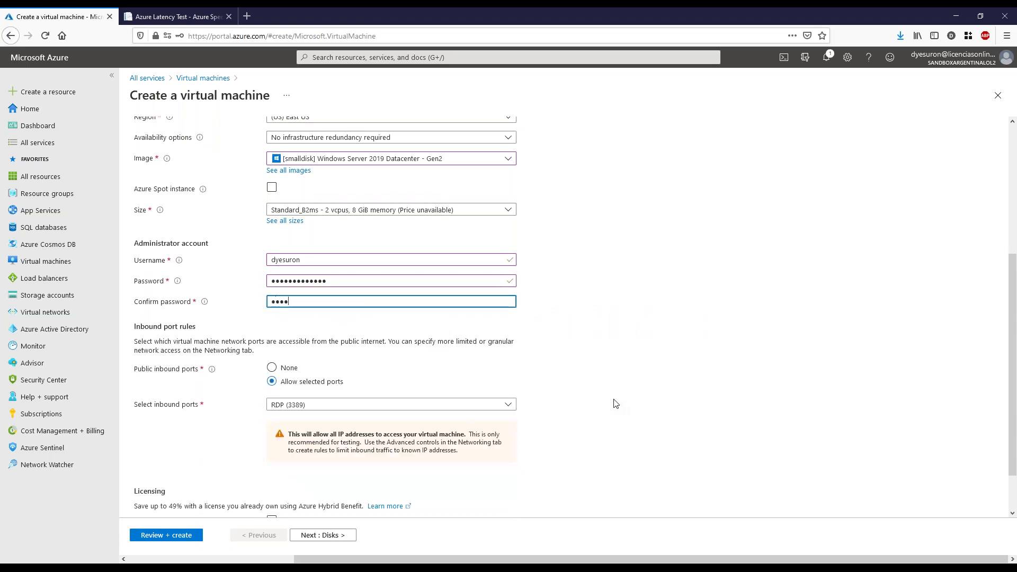
pyautogui.write('•••••••••')
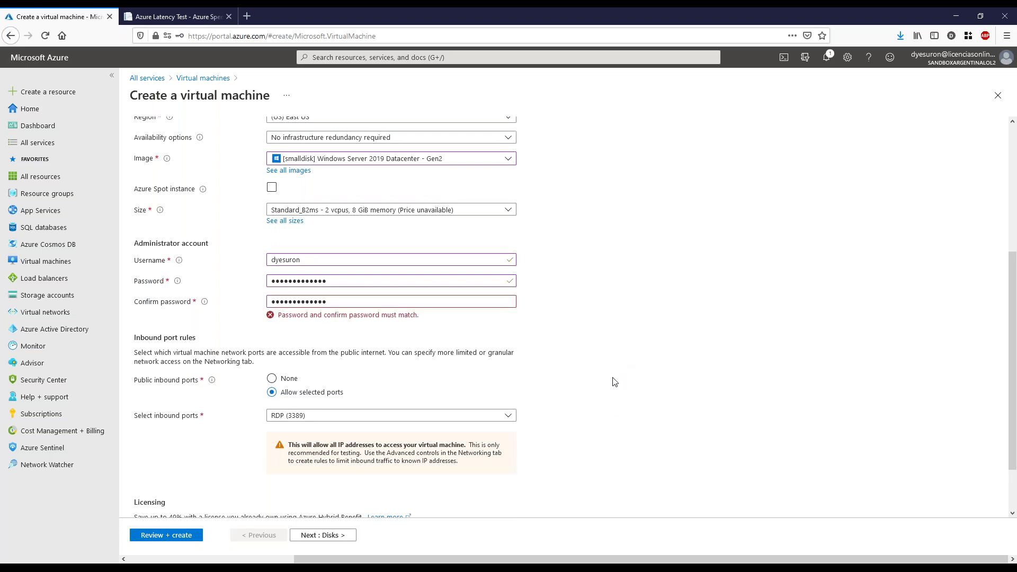
# - Retype the confirmation password so it matches and both fields show checkmarks
pyautogui.moveTo(335, 302); pyautogui.dragTo(218, 297)
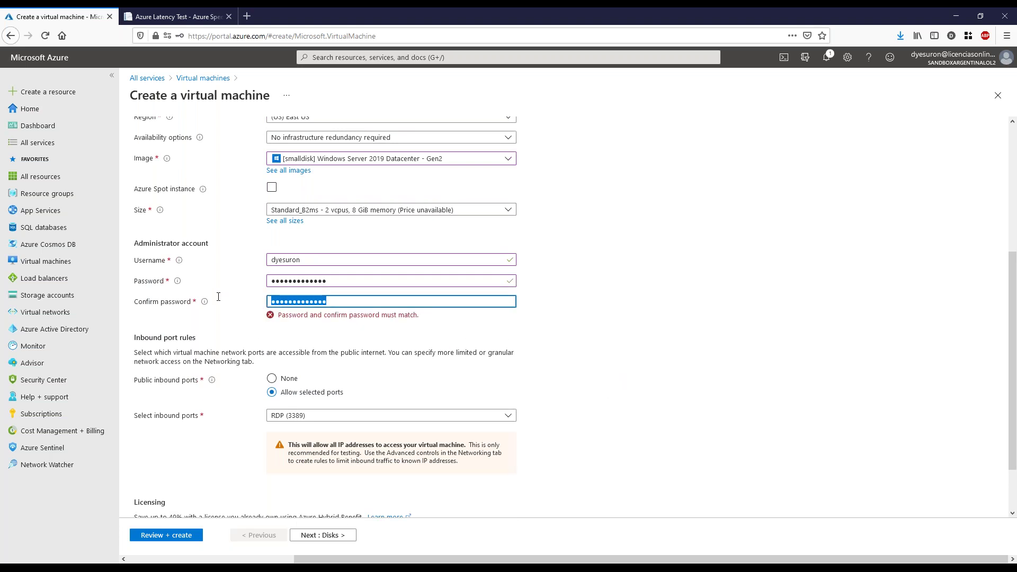
pyautogui.write('••')
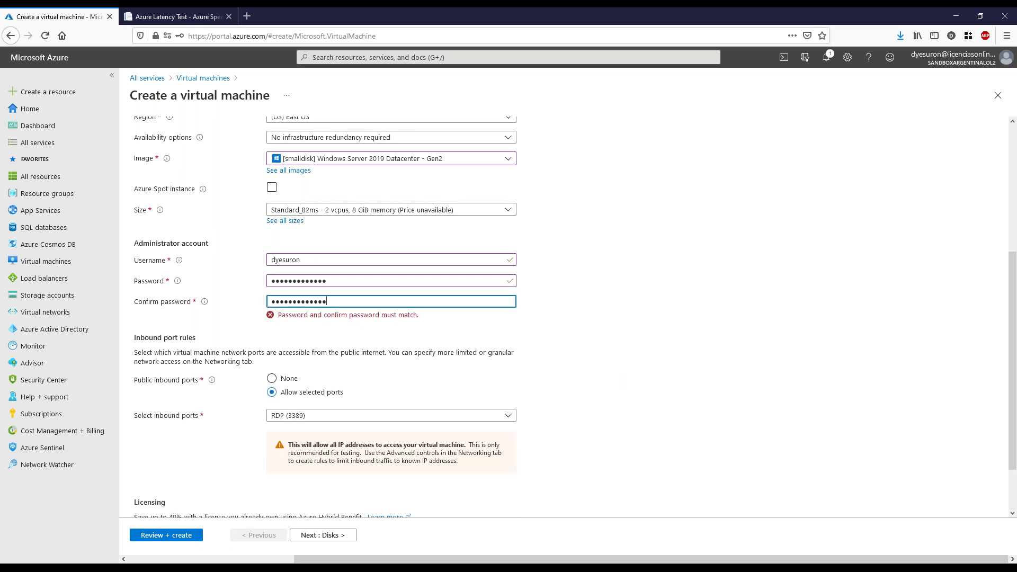
pyautogui.click(647, 346)
pyautogui.scroll(-1, 662, 397)
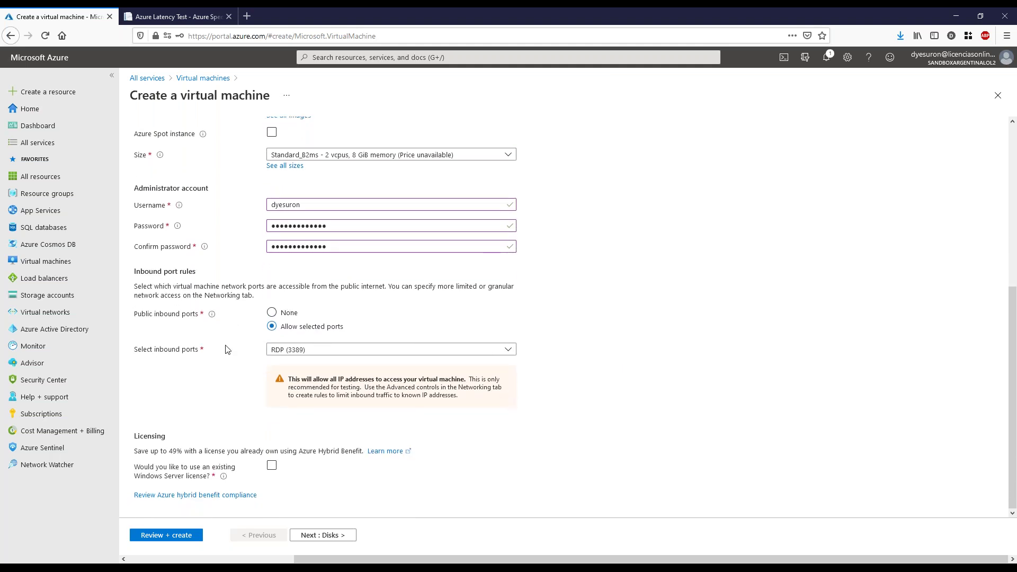
pyautogui.click(335, 350)
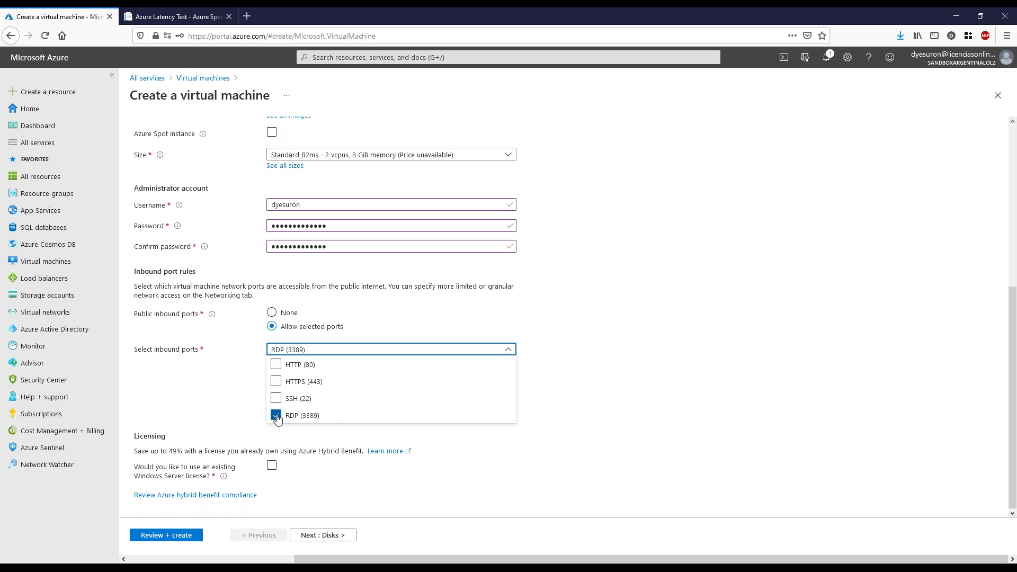
pyautogui.click(193, 396)
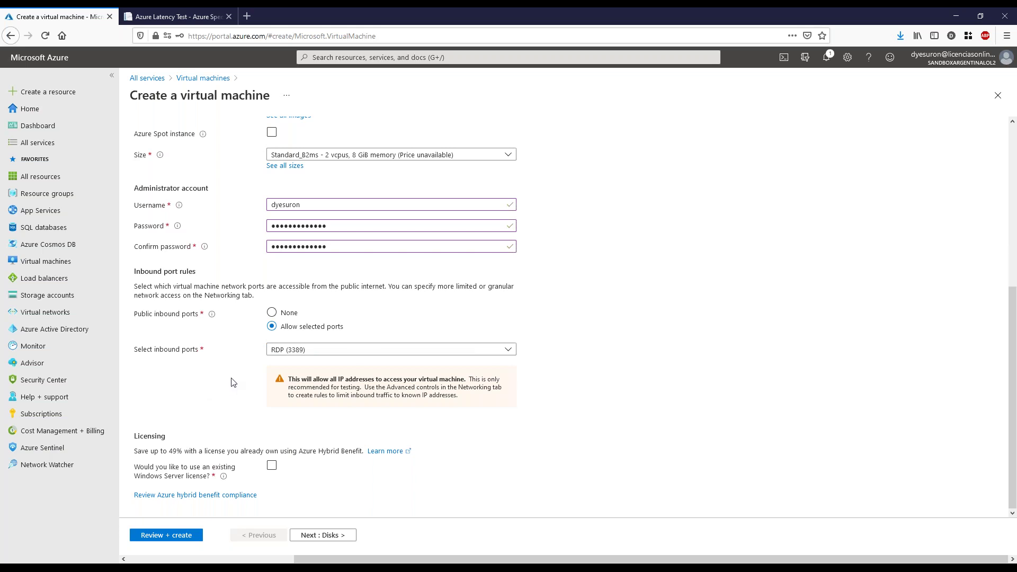
pyautogui.scroll(3, 237, 380)
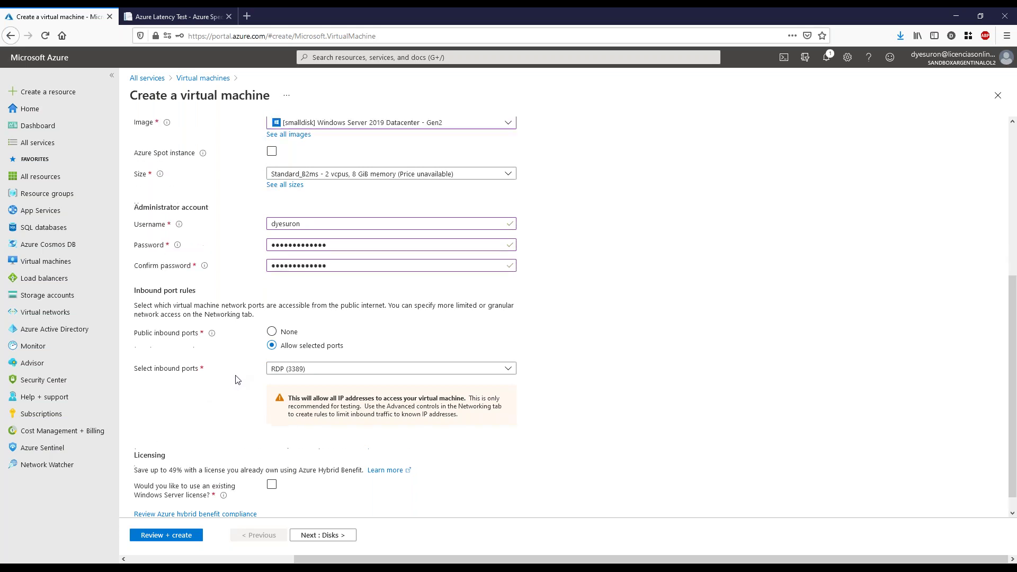
pyautogui.scroll(-1, 237, 380)
pyautogui.scroll(-1, 236, 378)
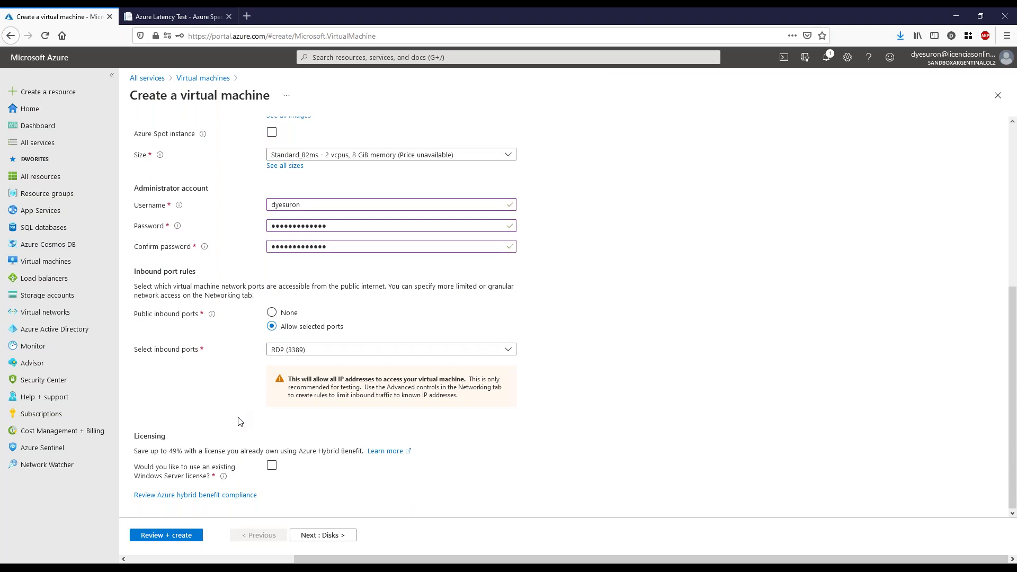
pyautogui.moveTo(144, 424); pyautogui.dragTo(127, 425)
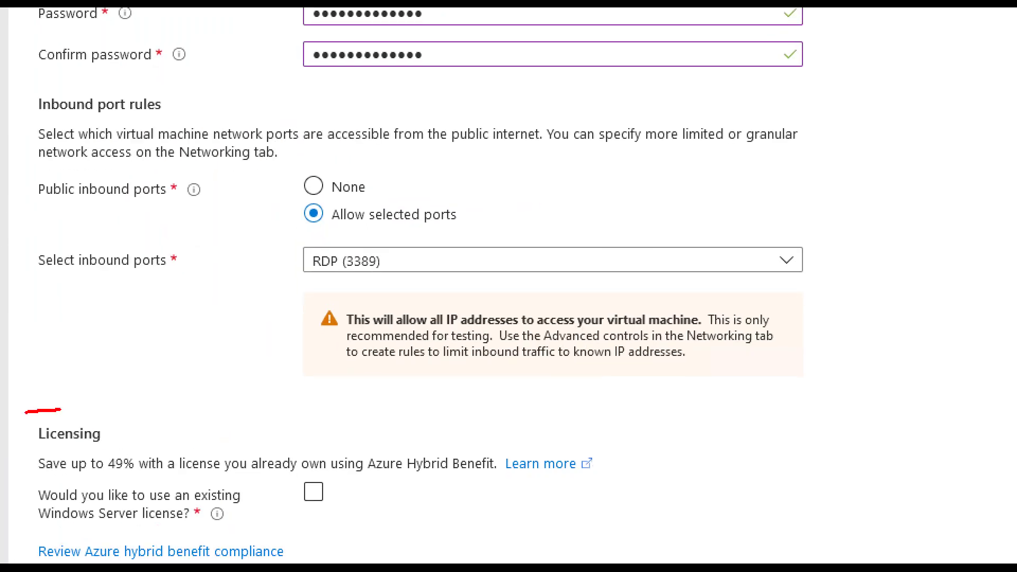
pyautogui.moveTo(25, 411); pyautogui.dragTo(14, 563)
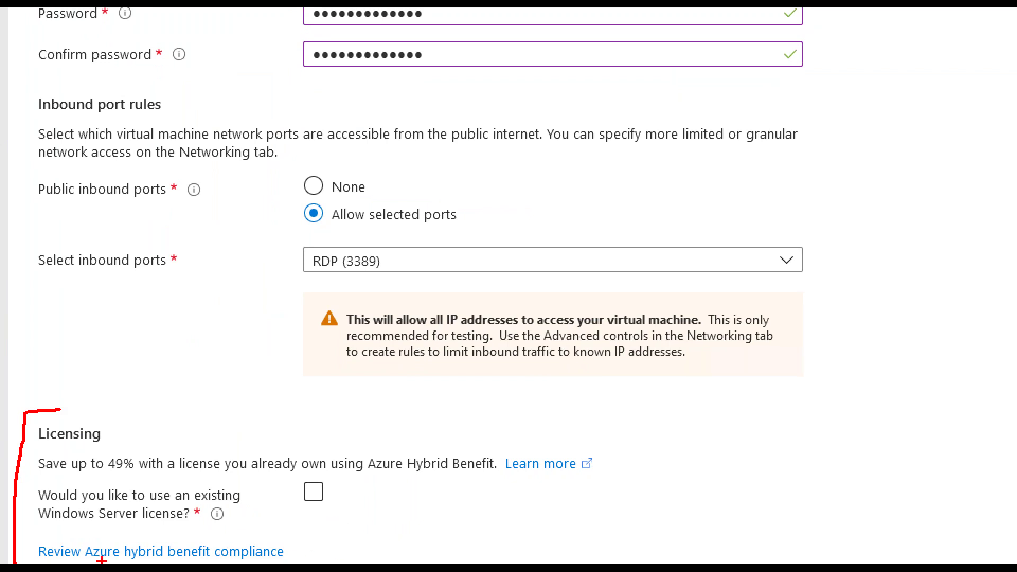
pyautogui.moveTo(108, 562); pyautogui.dragTo(292, 562)
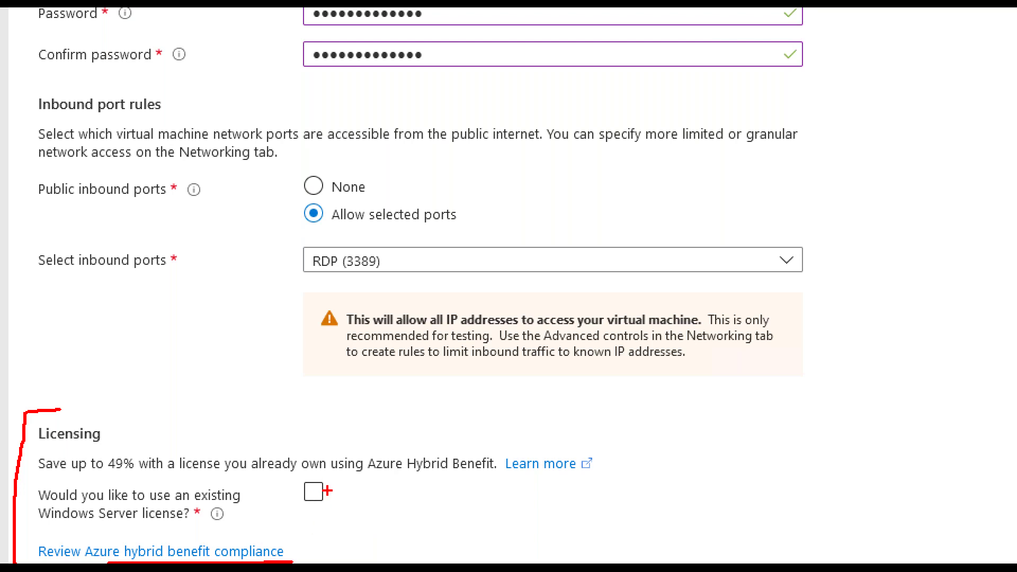
pyautogui.moveTo(327, 491); pyautogui.dragTo(358, 476)
pyautogui.moveTo(306, 495)
pyautogui.mouseDown()
pyautogui.moveTo(319, 485)
pyautogui.moveTo(307, 483)
pyautogui.mouseUp()
pyautogui.press('Escape')
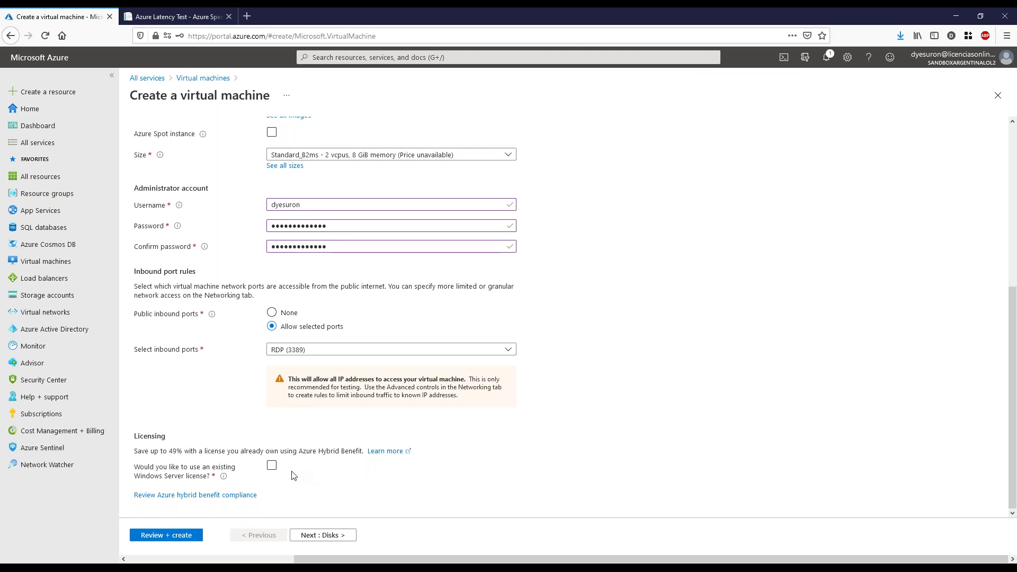
# - Tick the existing Windows Server license option and the Azure Hybrid Benefit eligibility confirmation
pyautogui.click(273, 466)
pyautogui.scroll(-1, 159, 471)
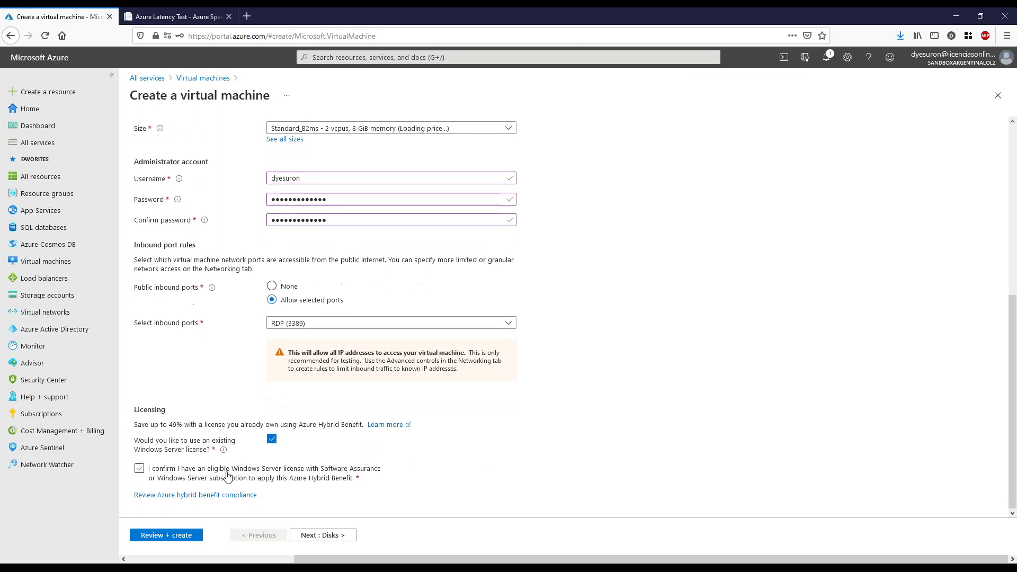
pyautogui.click(141, 470)
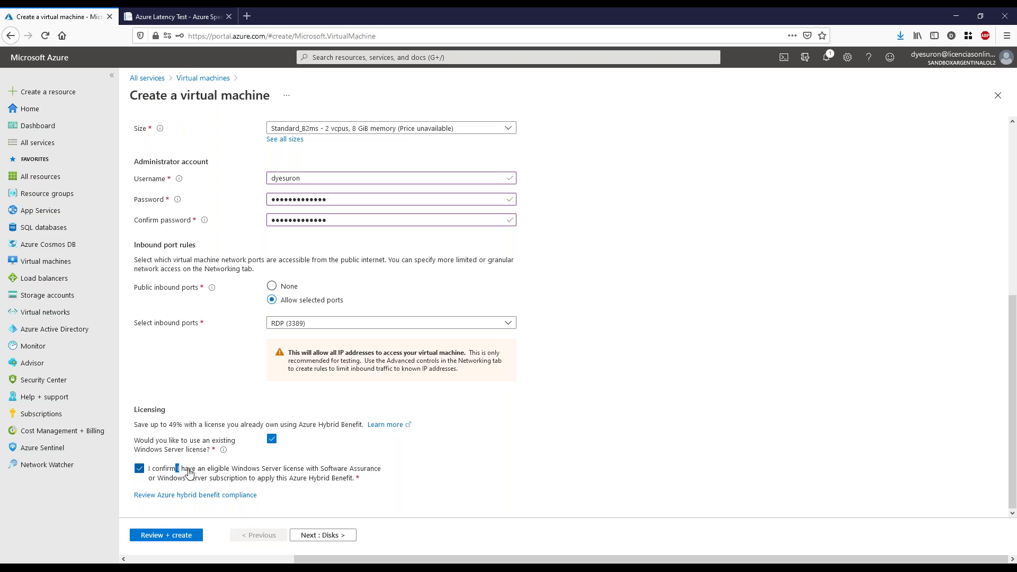
# - Highlight parts of the license confirmation and Azure Hybrid Benefit wording for viewers
pyautogui.moveTo(176, 469); pyautogui.dragTo(353, 484)
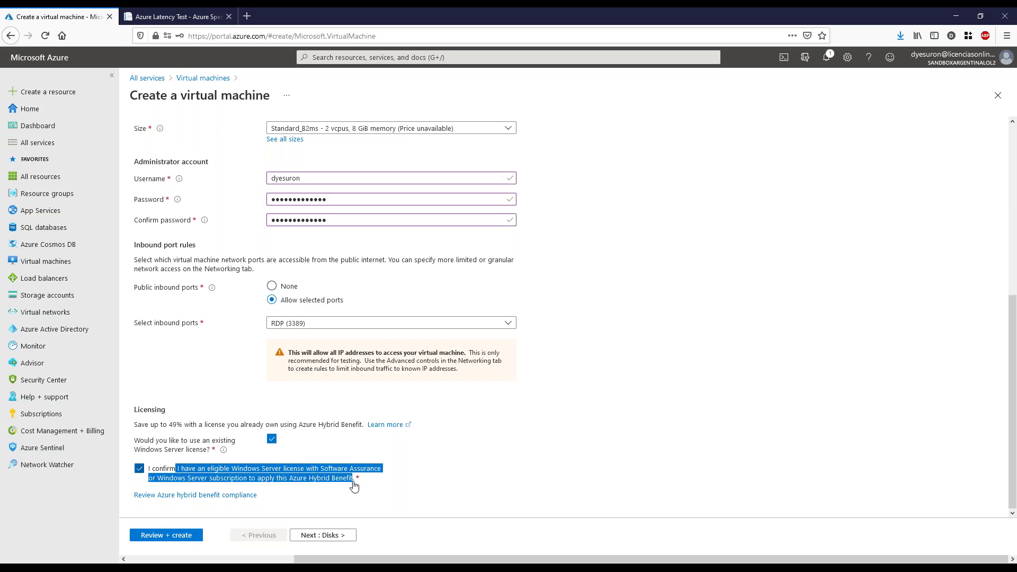
pyautogui.click(375, 501)
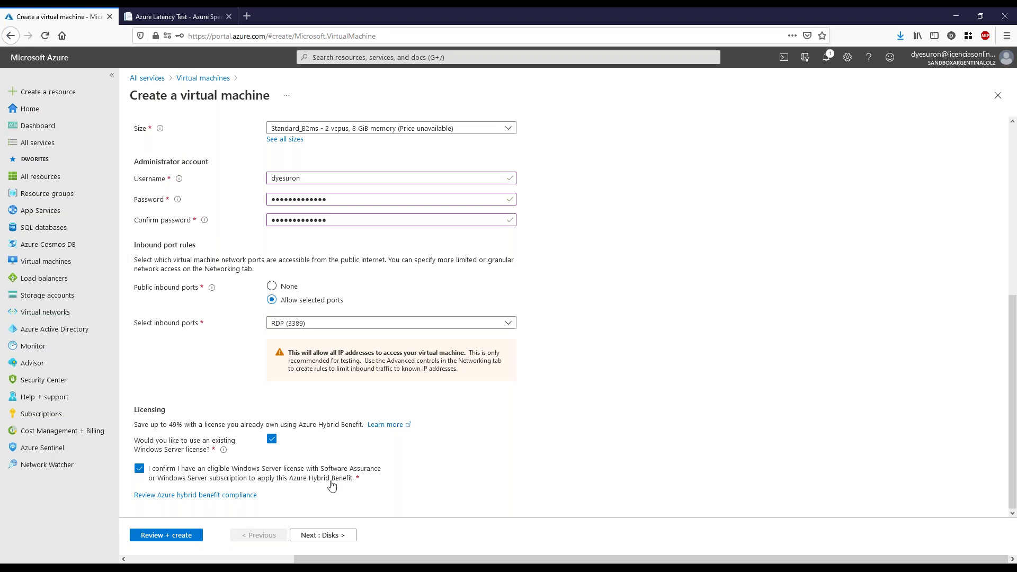
pyautogui.moveTo(265, 479); pyautogui.dragTo(352, 512)
pyautogui.click(454, 468)
pyautogui.moveTo(284, 479); pyautogui.dragTo(329, 482)
pyautogui.click(225, 519)
# - Go to the Disks step and switch the OS disk type to Standard HDD
pyautogui.click(328, 535)
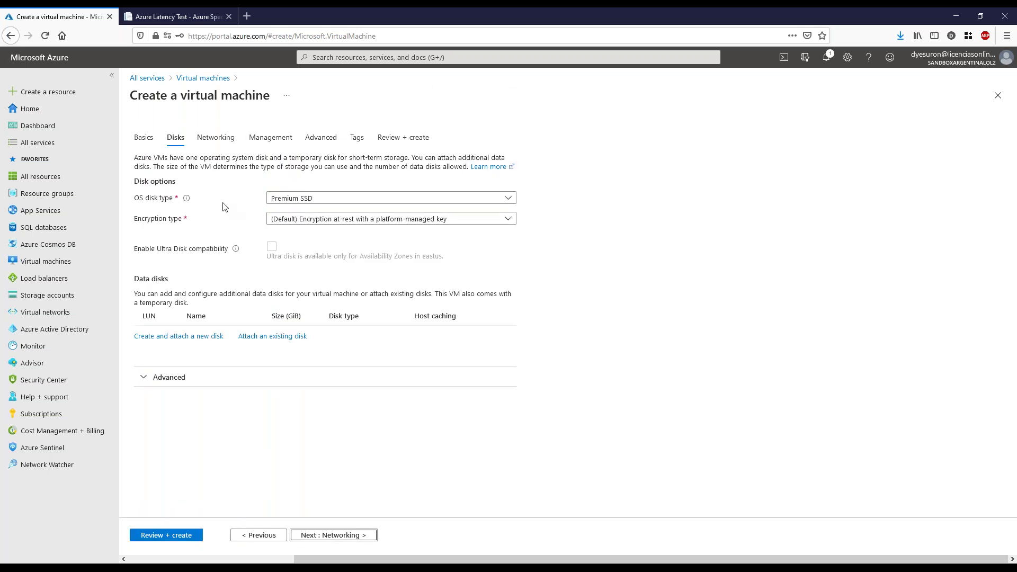
pyautogui.click(402, 200)
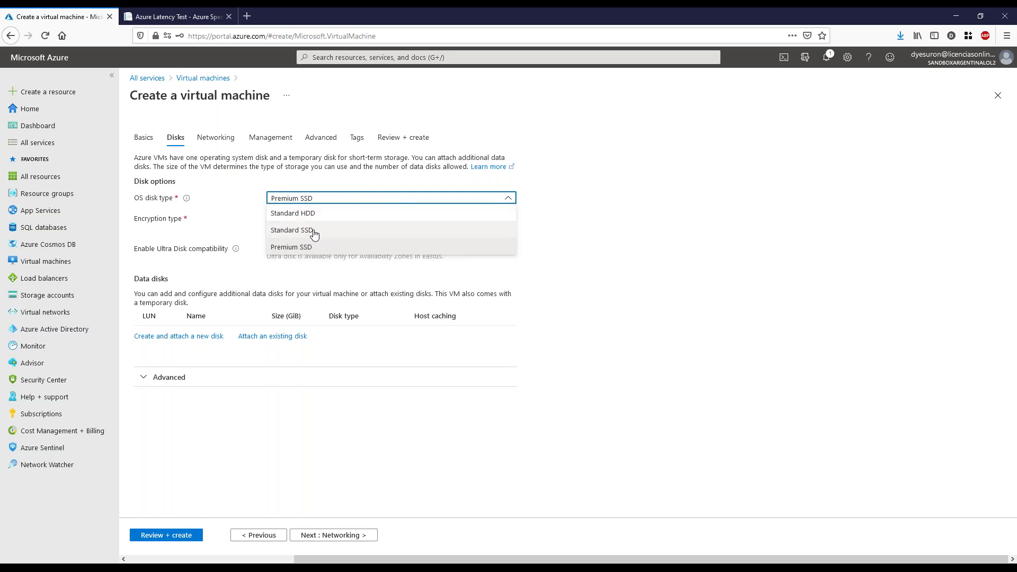
pyautogui.click(300, 249)
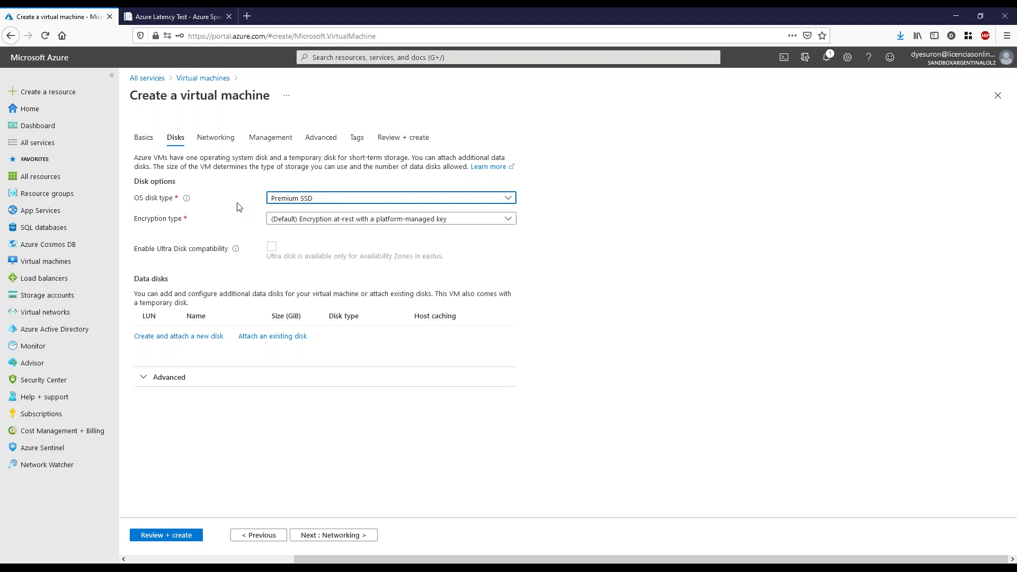
pyautogui.click(343, 202)
pyautogui.click(325, 212)
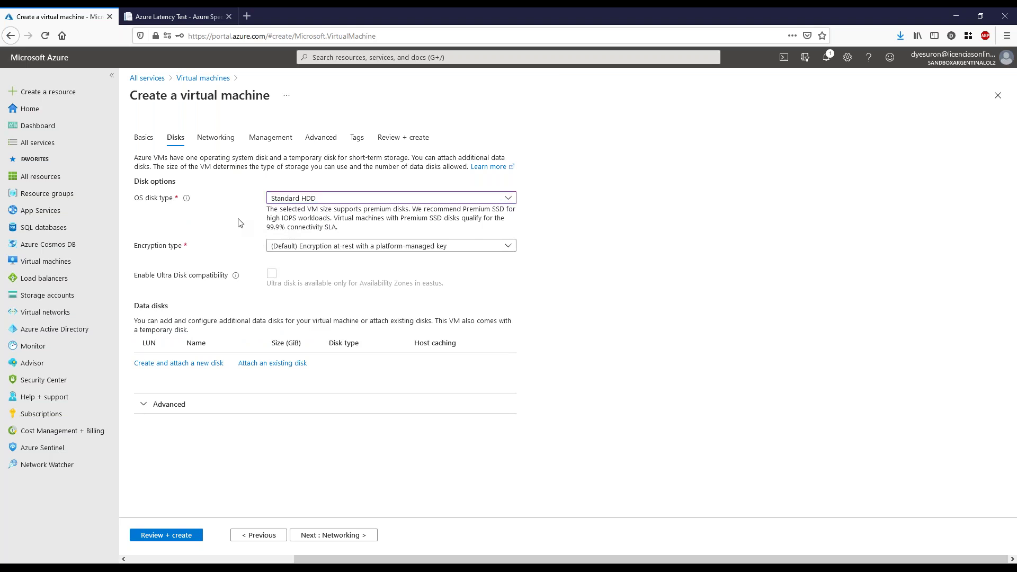
# - Sketch the cost difference between disk types, then set the OS disk back to Premium SSD
pyautogui.click(349, 200)
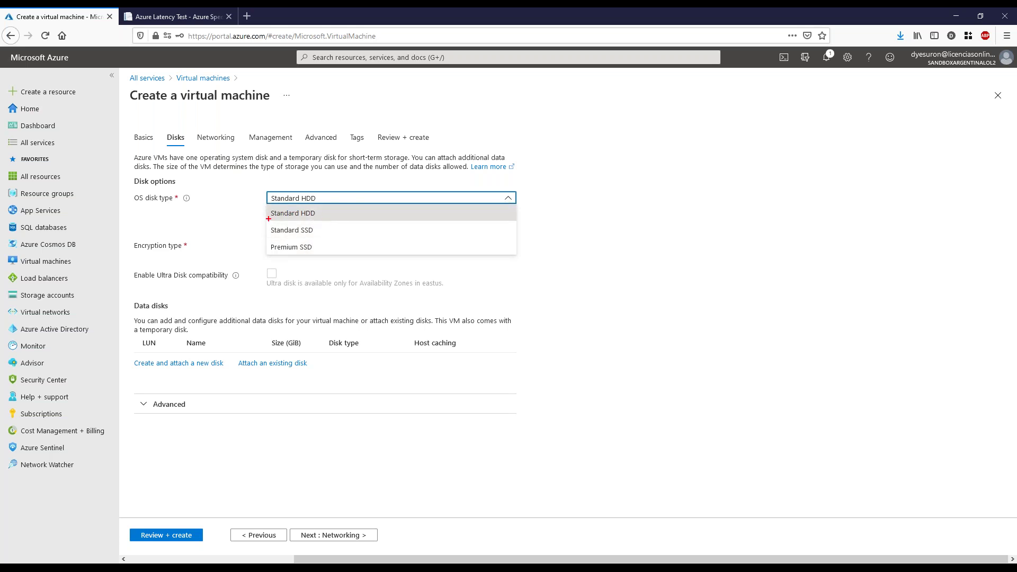
pyautogui.moveTo(238, 213); pyautogui.dragTo(267, 213)
pyautogui.moveTo(352, 241)
pyautogui.mouseDown()
pyautogui.moveTo(364, 221)
pyautogui.moveTo(352, 258)
pyautogui.mouseUp()
pyautogui.moveTo(393, 213)
pyautogui.mouseDown()
pyautogui.moveTo(386, 229)
pyautogui.moveTo(408, 262)
pyautogui.moveTo(434, 233)
pyautogui.moveTo(428, 267)
pyautogui.mouseUp()
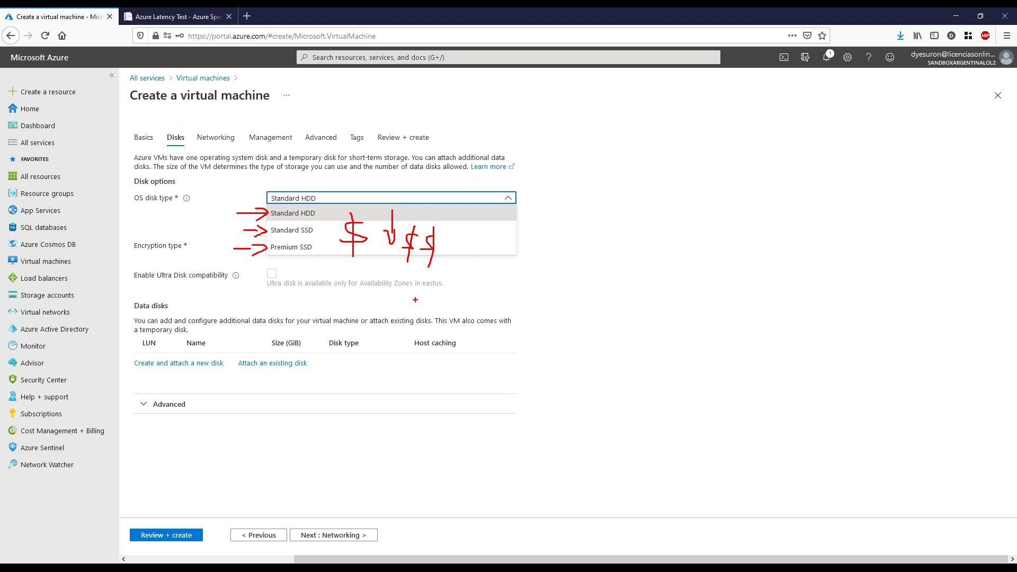
pyautogui.press('Escape')
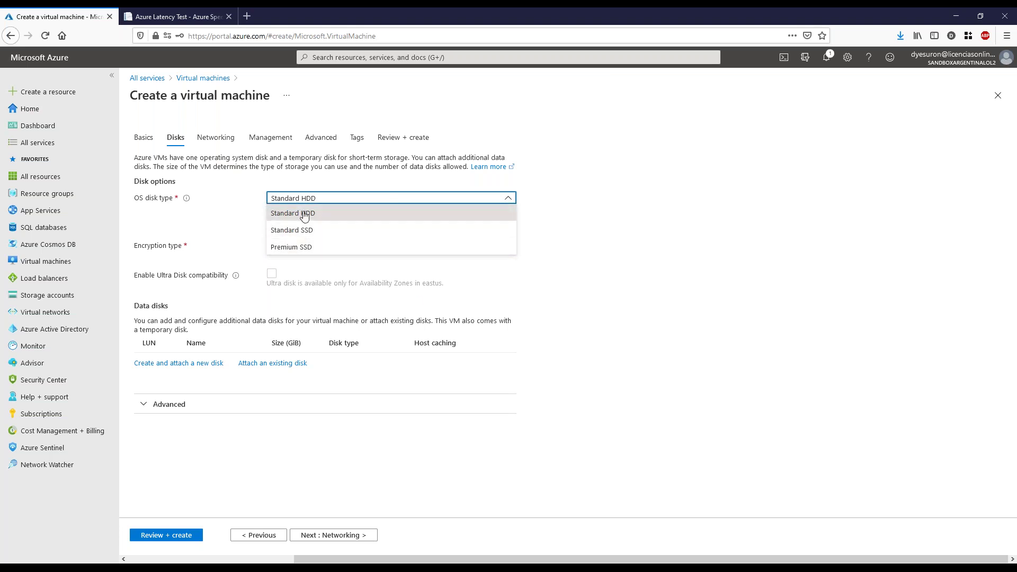
pyautogui.click(239, 241)
pyautogui.click(322, 199)
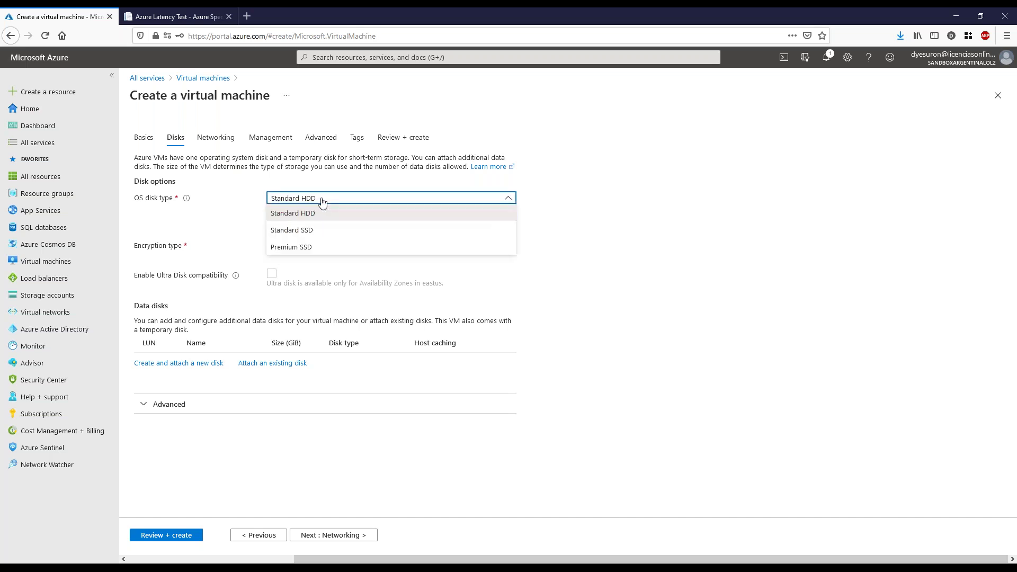
pyautogui.click(304, 245)
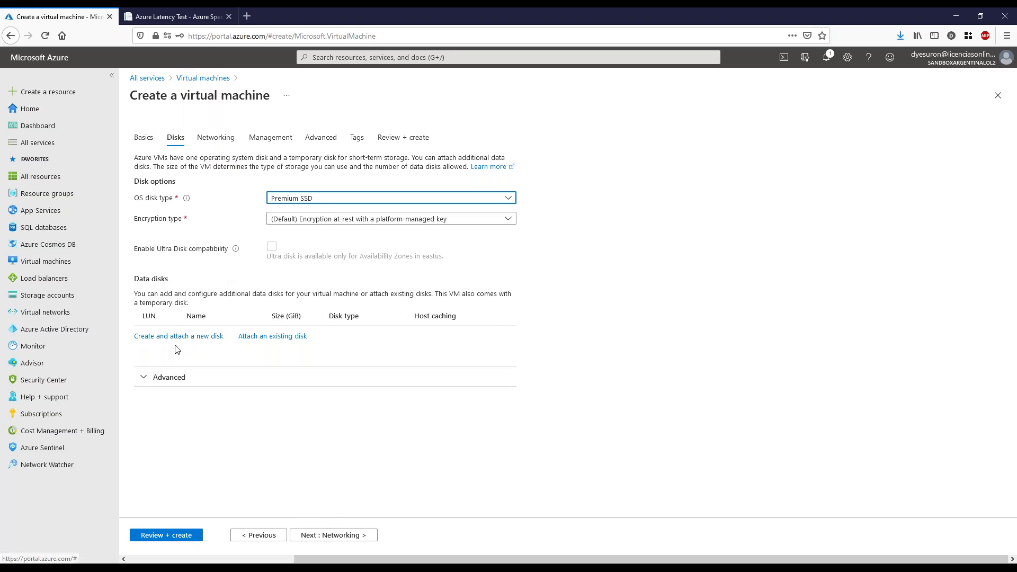
pyautogui.moveTo(123, 347)
pyautogui.mouseDown()
pyautogui.moveTo(416, 291)
pyautogui.moveTo(227, 363)
pyautogui.moveTo(283, 347)
pyautogui.mouseUp()
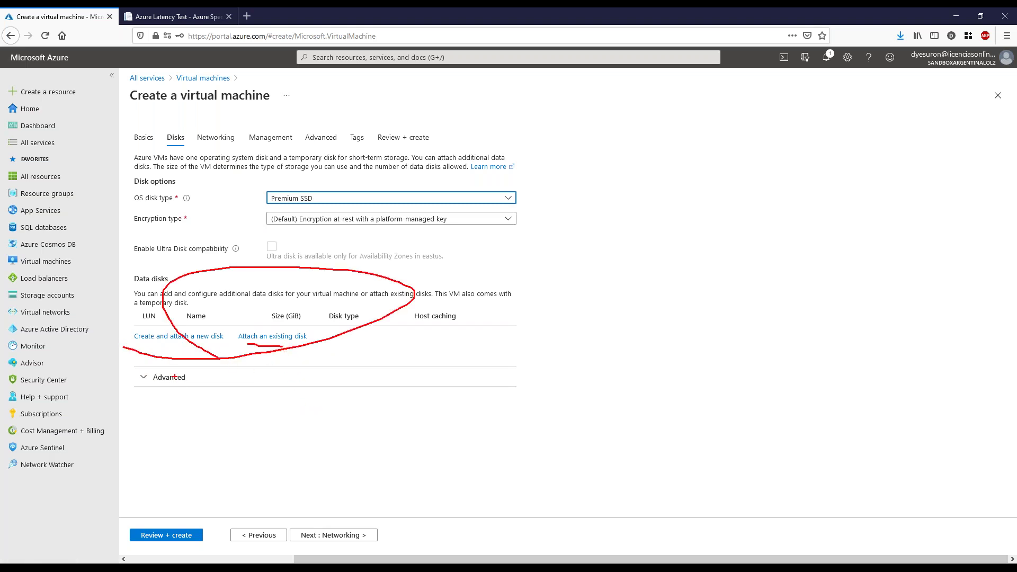
pyautogui.press('Escape')
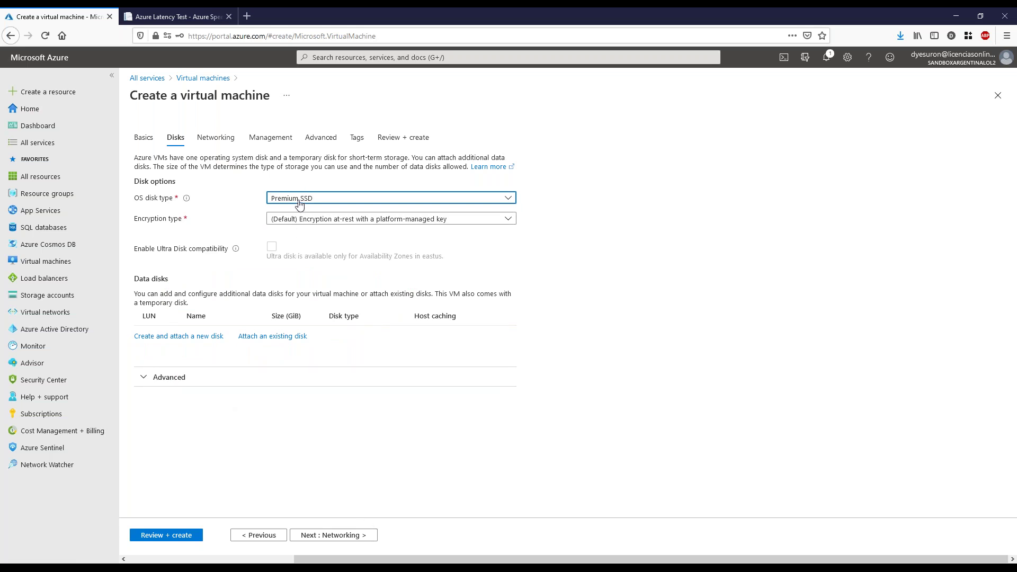
pyautogui.click(144, 140)
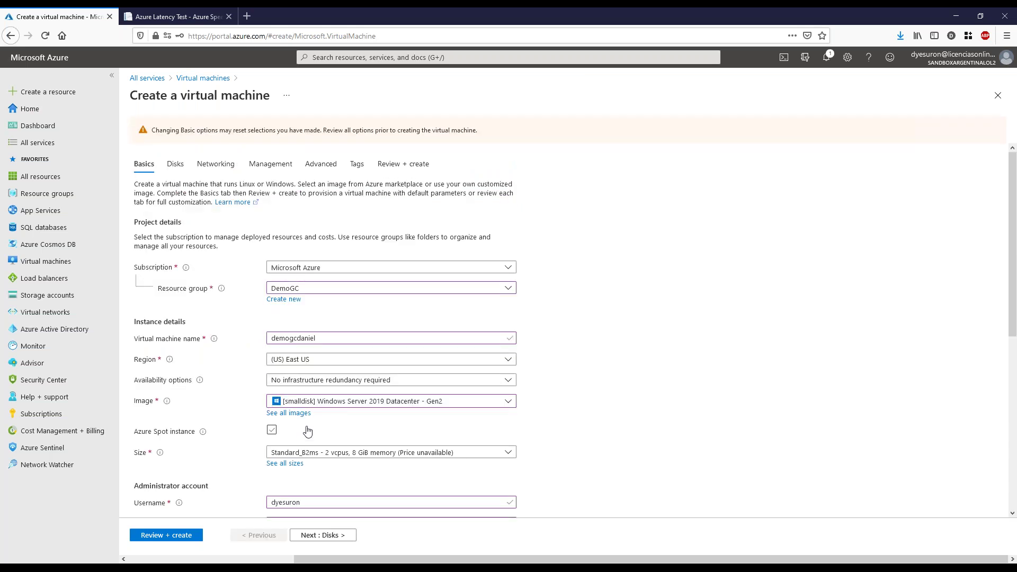
pyautogui.moveTo(279, 408); pyautogui.dragTo(324, 408)
pyautogui.click(175, 164)
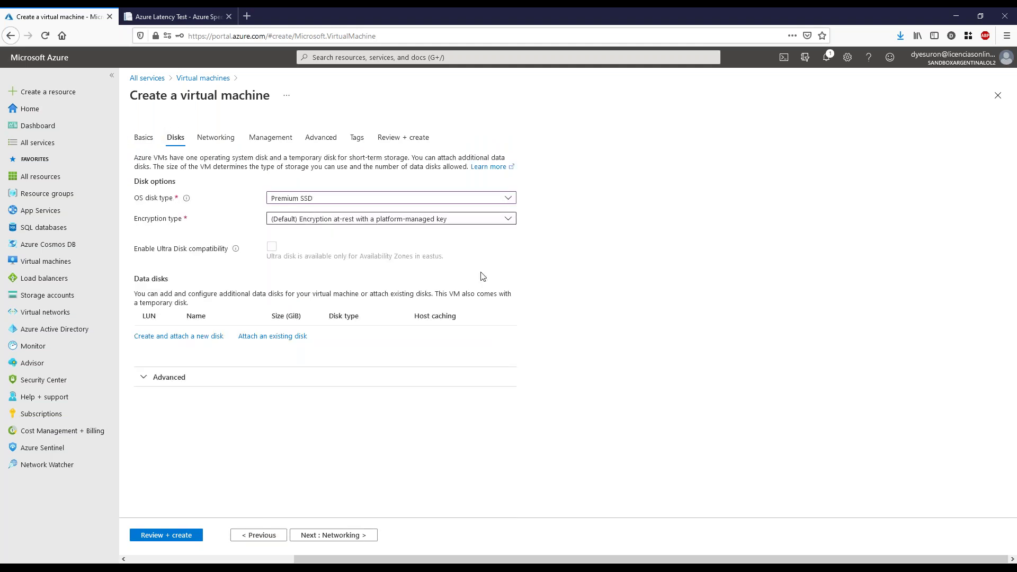
pyautogui.hotkey('ctrl', '2')
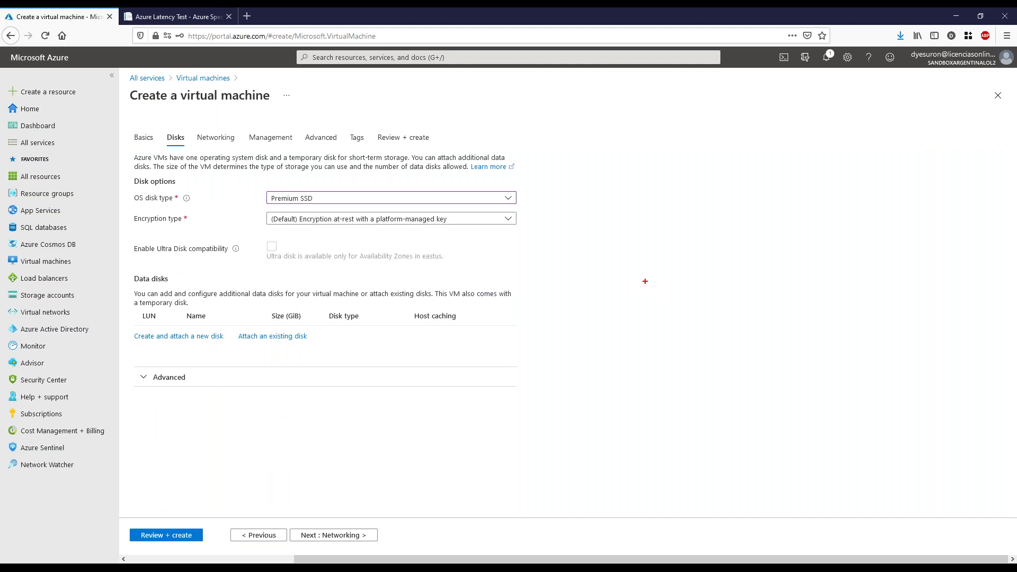
pyautogui.moveTo(635, 253)
pyautogui.mouseDown()
pyautogui.moveTo(655, 225)
pyautogui.moveTo(656, 247)
pyautogui.moveTo(682, 219)
pyautogui.moveTo(695, 246)
pyautogui.mouseUp()
pyautogui.moveTo(723, 214)
pyautogui.mouseDown()
pyautogui.moveTo(712, 231)
pyautogui.moveTo(693, 211)
pyautogui.moveTo(704, 207)
pyautogui.mouseUp()
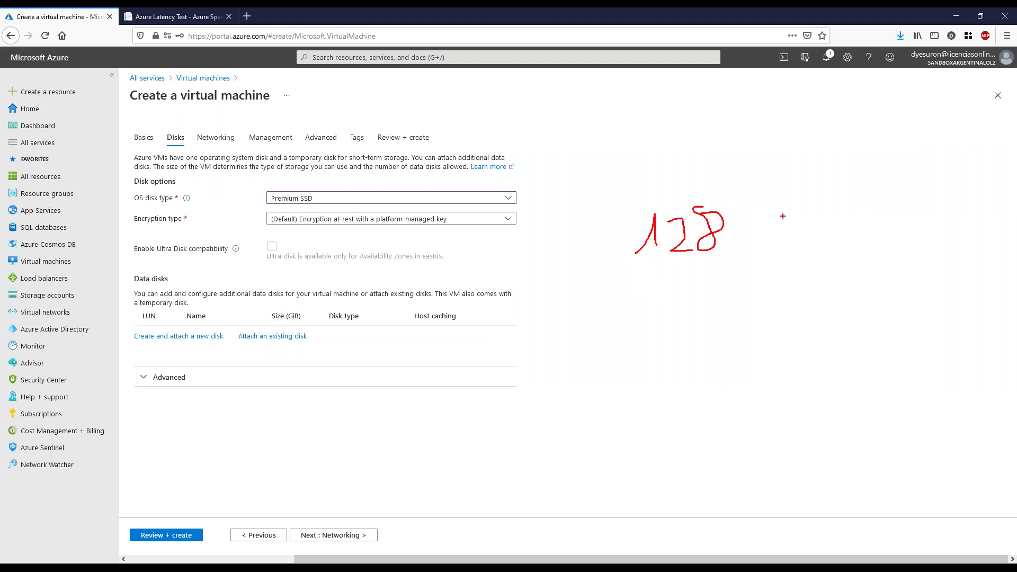
pyautogui.moveTo(783, 216)
pyautogui.mouseDown()
pyautogui.moveTo(793, 247)
pyautogui.moveTo(776, 245)
pyautogui.moveTo(810, 232)
pyautogui.moveTo(797, 260)
pyautogui.mouseUp()
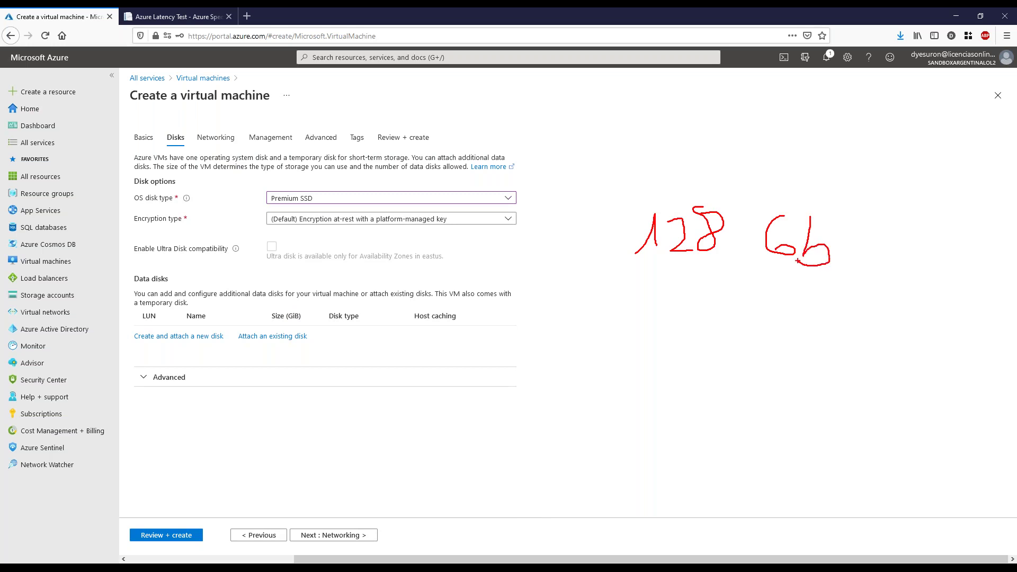
pyautogui.moveTo(571, 308)
pyautogui.mouseDown()
pyautogui.moveTo(581, 338)
pyautogui.moveTo(593, 310)
pyautogui.moveTo(604, 311)
pyautogui.moveTo(604, 344)
pyautogui.mouseUp()
pyautogui.moveTo(671, 314)
pyautogui.mouseDown()
pyautogui.moveTo(705, 329)
pyautogui.moveTo(677, 341)
pyautogui.moveTo(727, 342)
pyautogui.moveTo(734, 312)
pyautogui.moveTo(707, 306)
pyautogui.mouseUp()
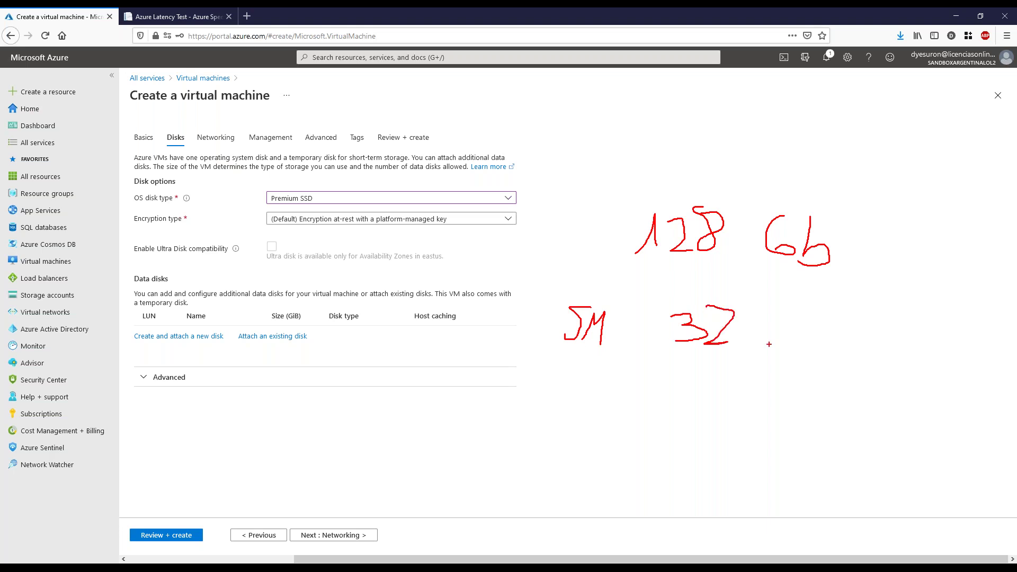
pyautogui.moveTo(789, 311)
pyautogui.mouseDown()
pyautogui.moveTo(805, 343)
pyautogui.moveTo(768, 331)
pyautogui.moveTo(816, 337)
pyautogui.moveTo(819, 350)
pyautogui.mouseUp()
pyautogui.moveTo(683, 359); pyautogui.dragTo(748, 365)
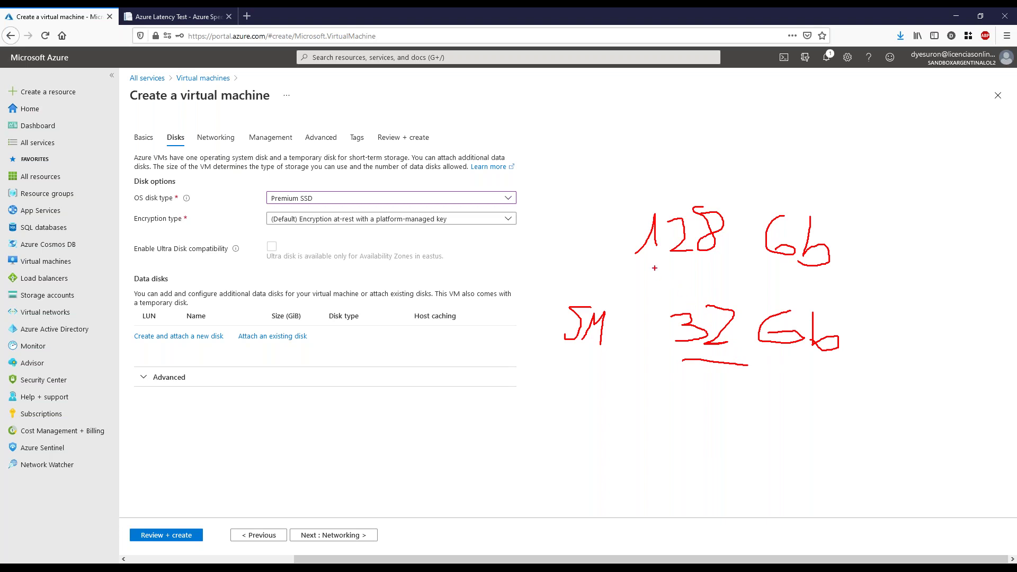
pyautogui.moveTo(656, 265); pyautogui.dragTo(725, 261)
pyautogui.moveTo(642, 409)
pyautogui.mouseDown()
pyautogui.moveTo(670, 379)
pyautogui.moveTo(650, 389)
pyautogui.mouseUp()
pyautogui.moveTo(605, 239)
pyautogui.mouseDown()
pyautogui.moveTo(561, 238)
pyautogui.moveTo(607, 239)
pyautogui.moveTo(597, 258)
pyautogui.mouseUp()
pyautogui.moveTo(664, 293)
pyautogui.mouseDown()
pyautogui.moveTo(661, 360)
pyautogui.moveTo(741, 282)
pyautogui.moveTo(672, 280)
pyautogui.mouseUp()
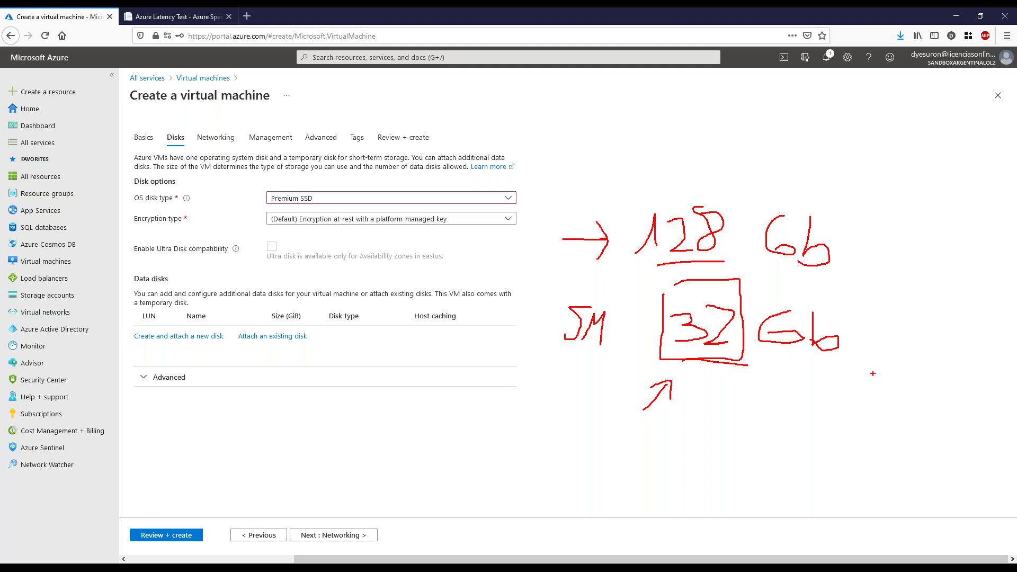
pyautogui.moveTo(851, 363)
pyautogui.mouseDown()
pyautogui.moveTo(886, 335)
pyautogui.moveTo(885, 248)
pyautogui.moveTo(874, 277)
pyautogui.moveTo(896, 273)
pyautogui.mouseUp()
pyautogui.moveTo(903, 342); pyautogui.dragTo(945, 298)
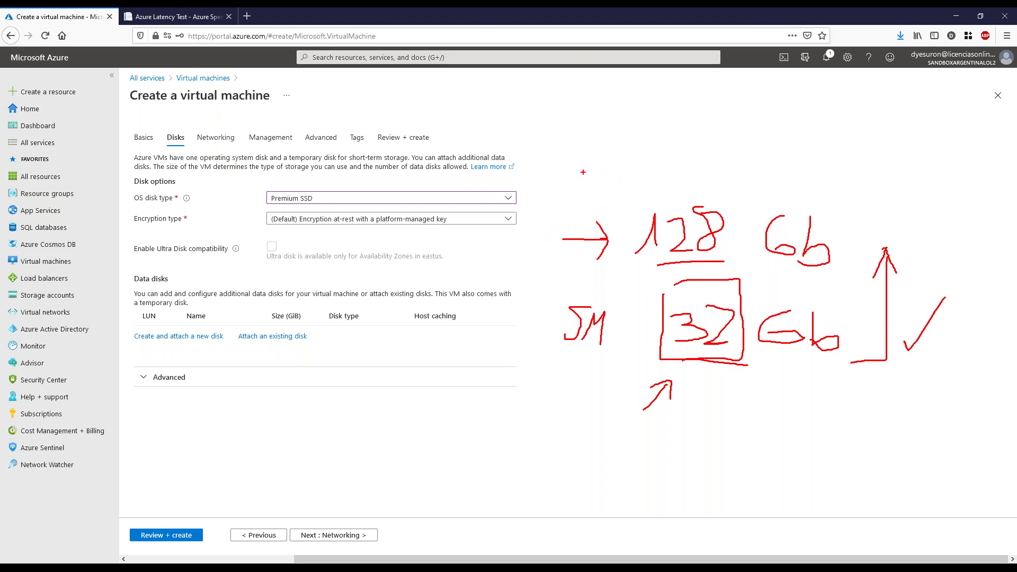
pyautogui.moveTo(593, 173)
pyautogui.mouseDown()
pyautogui.moveTo(635, 205)
pyautogui.moveTo(618, 209)
pyautogui.mouseUp()
pyautogui.moveTo(558, 218)
pyautogui.mouseDown()
pyautogui.moveTo(537, 359)
pyautogui.moveTo(551, 348)
pyautogui.mouseUp()
pyautogui.moveTo(482, 321)
pyautogui.mouseDown()
pyautogui.moveTo(532, 314)
pyautogui.moveTo(525, 345)
pyautogui.mouseUp()
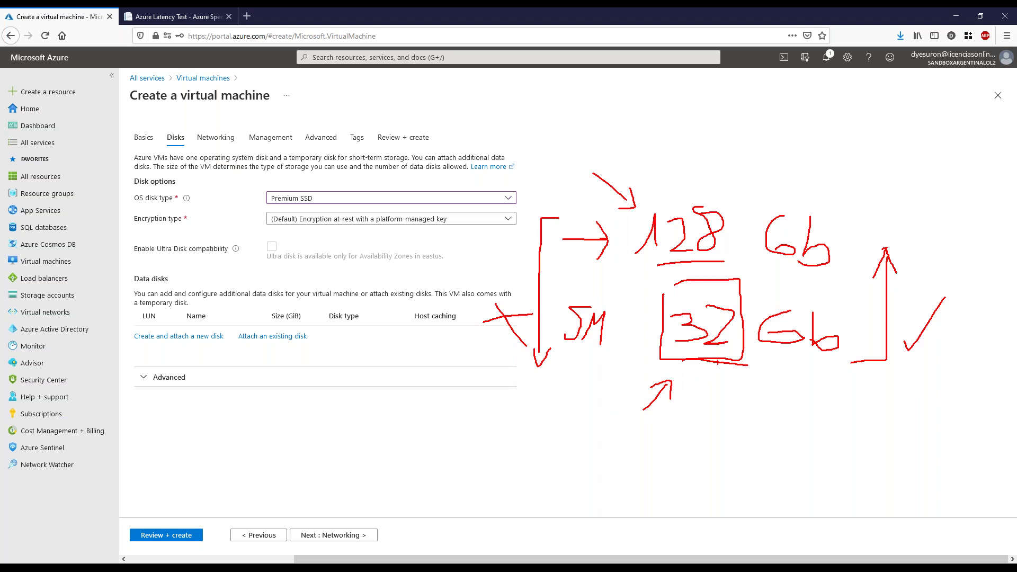
pyautogui.moveTo(755, 408)
pyautogui.mouseDown()
pyautogui.moveTo(738, 385)
pyautogui.moveTo(735, 400)
pyautogui.moveTo(767, 389)
pyautogui.mouseUp()
pyautogui.press('Escape')
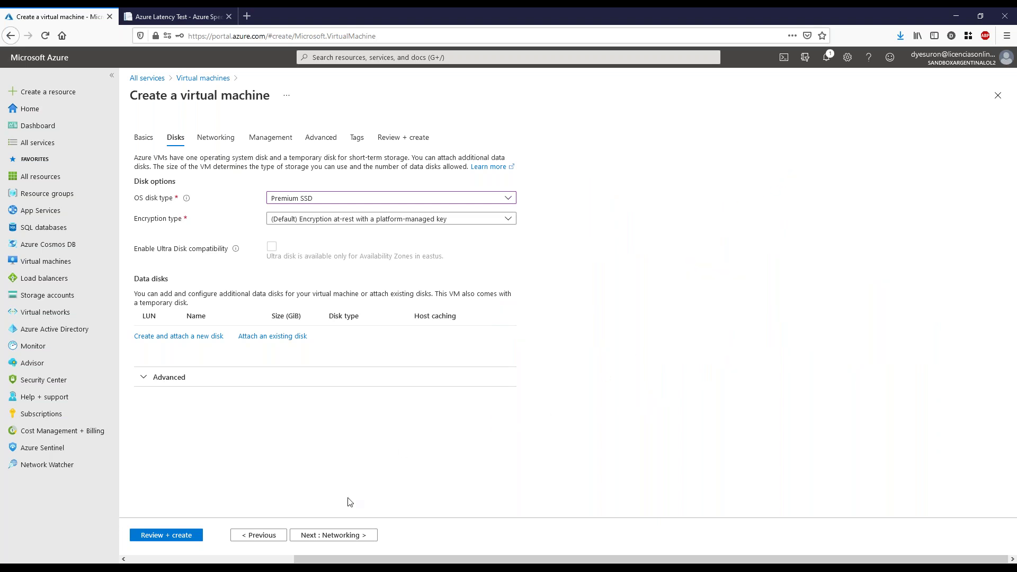
# - Go to the Networking step, open a new public IP form and discard it, keeping demogcdaniel-ip
pyautogui.click(346, 536)
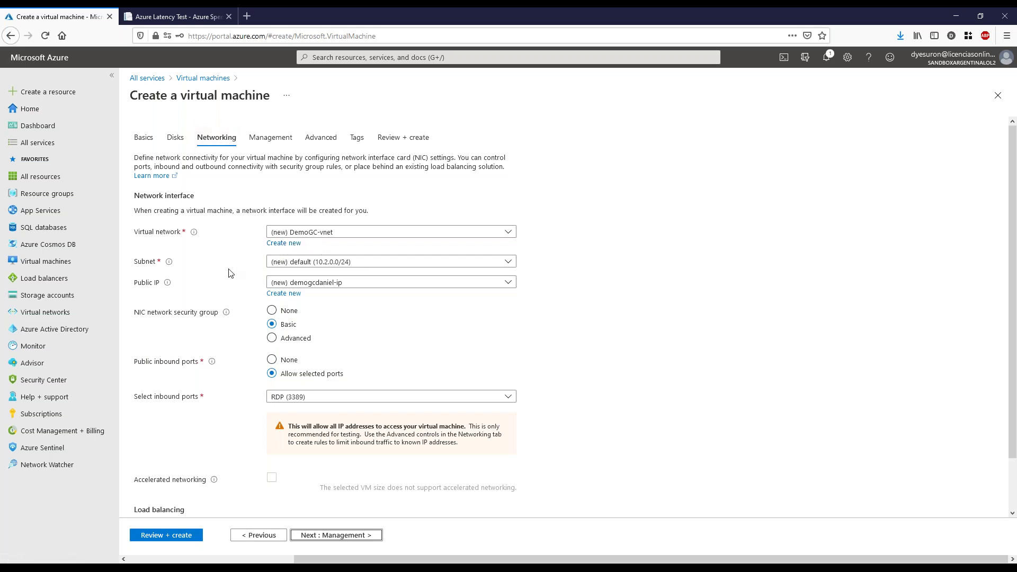
pyautogui.click(334, 284)
pyautogui.click(335, 284)
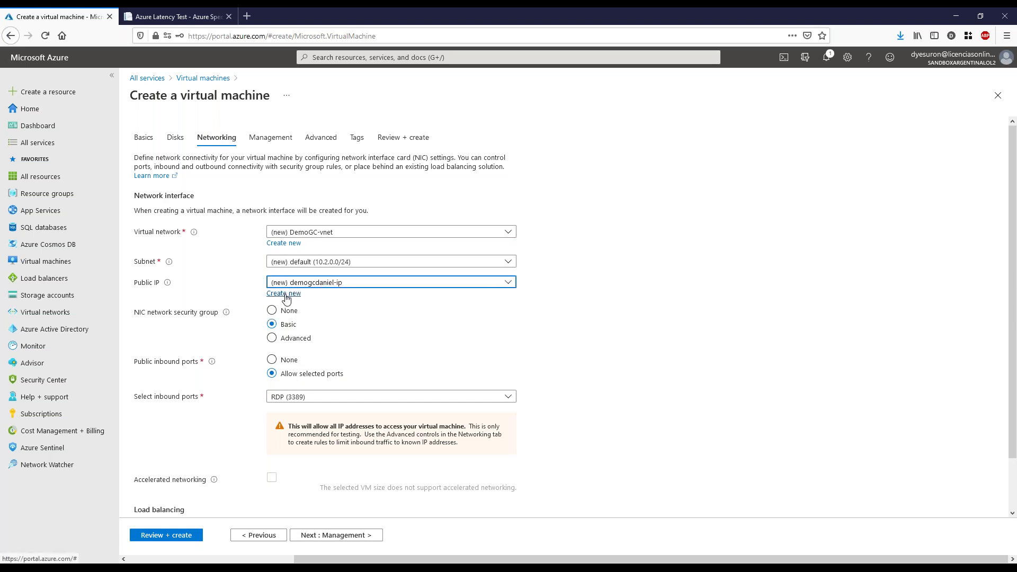
pyautogui.click(293, 295)
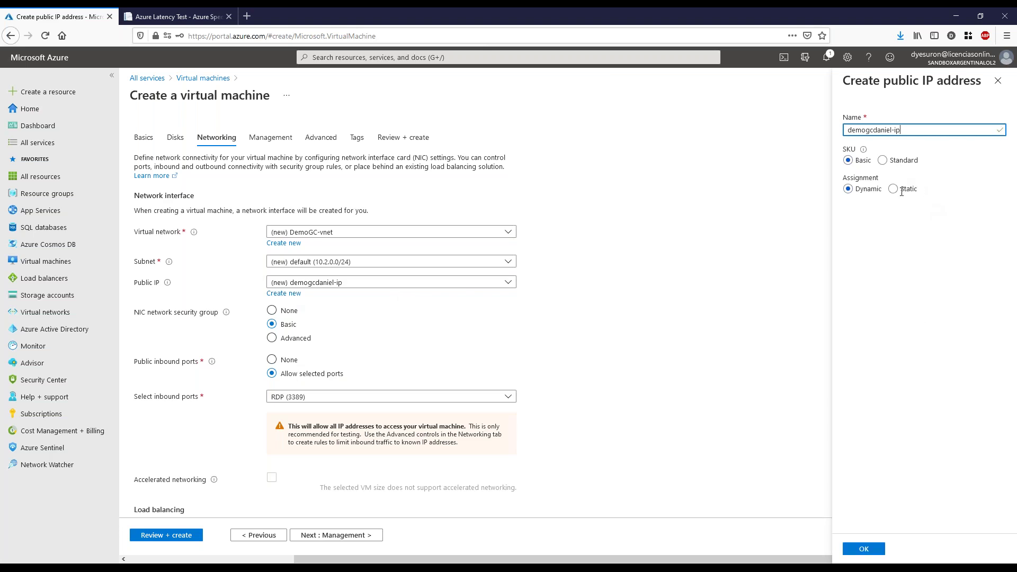
pyautogui.click(996, 83)
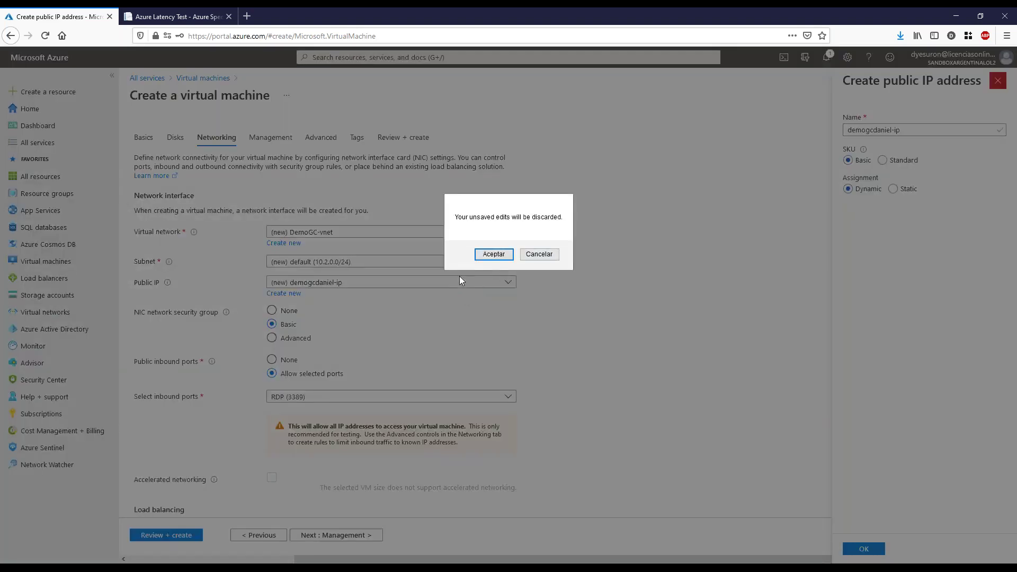
pyautogui.click(494, 256)
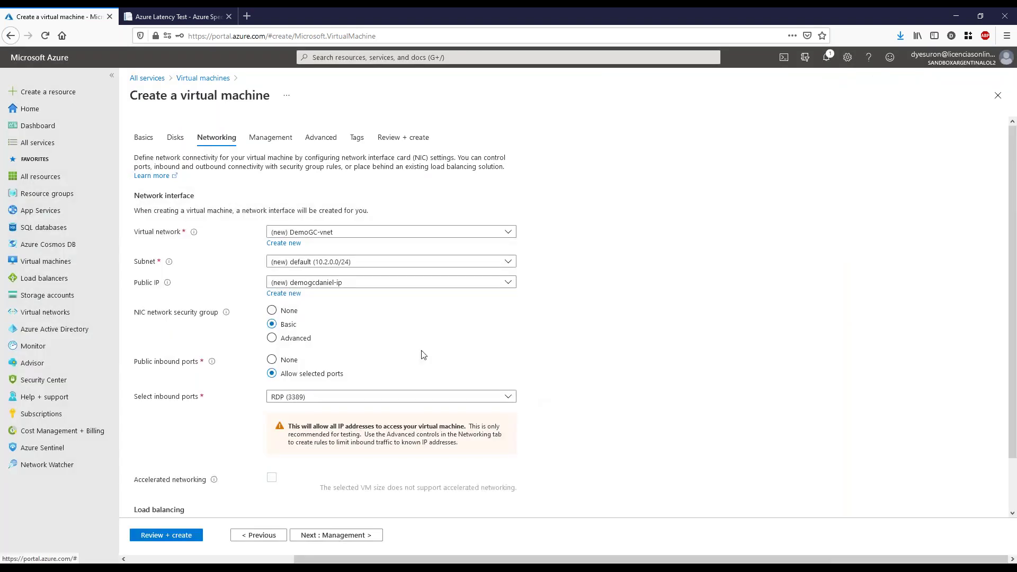
pyautogui.click(284, 243)
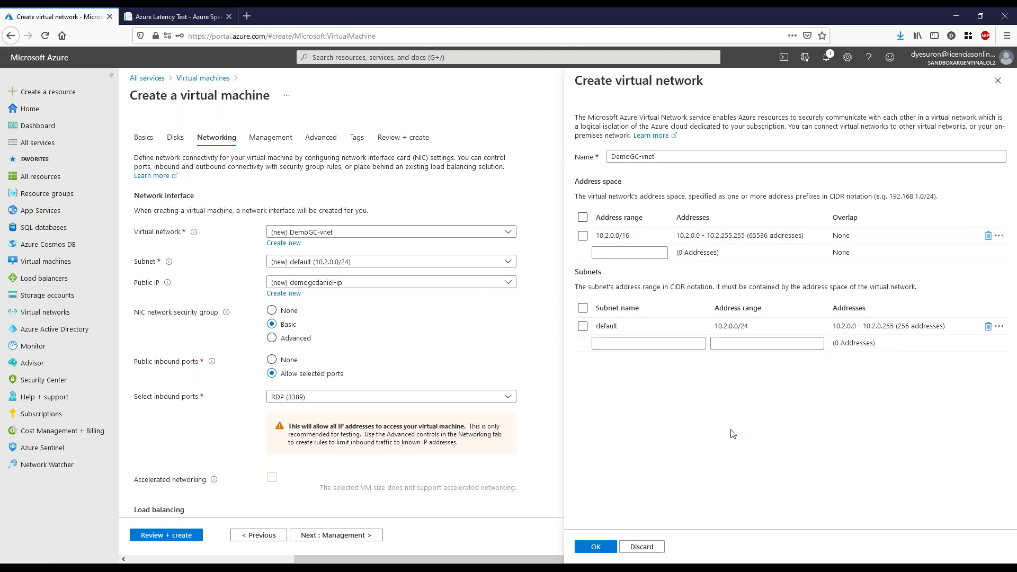
pyautogui.click(998, 80)
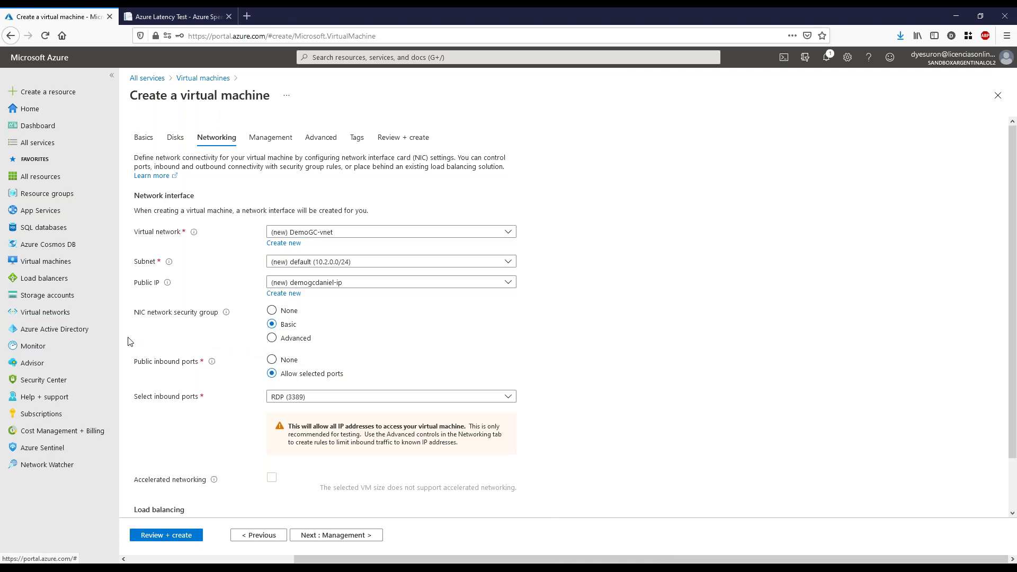
pyautogui.scroll(-1, 135, 351)
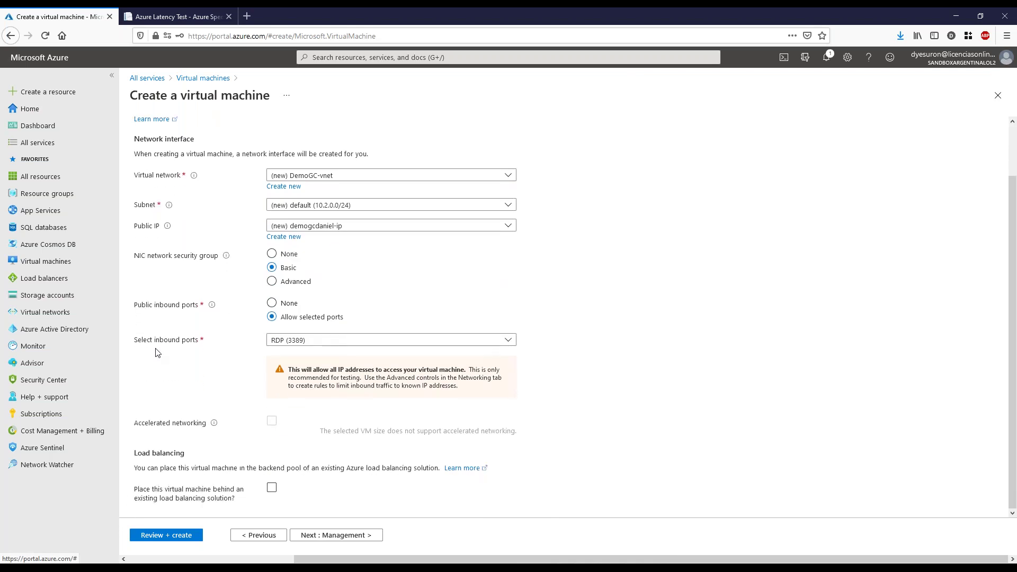
pyautogui.click(348, 344)
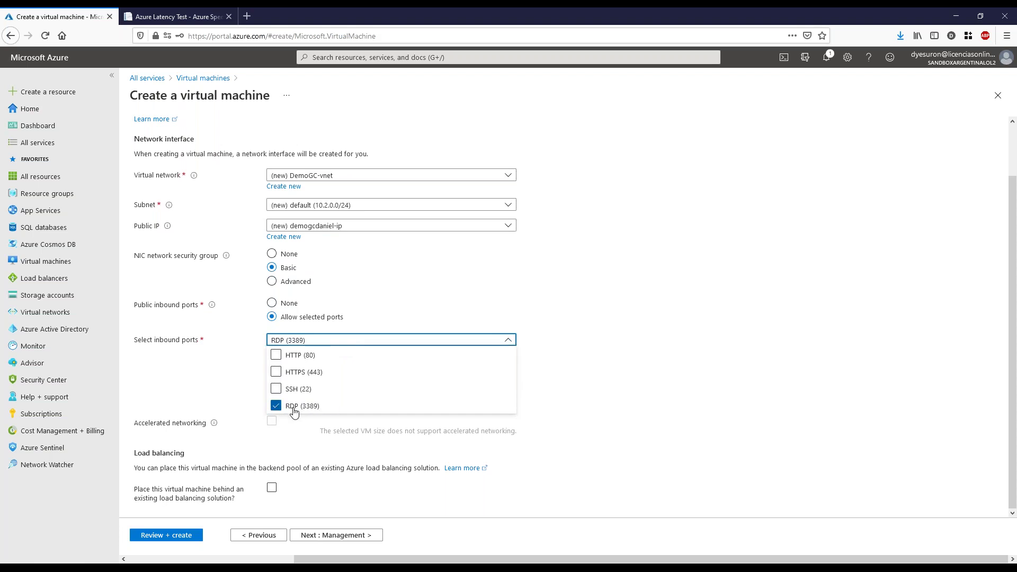
pyautogui.click(325, 344)
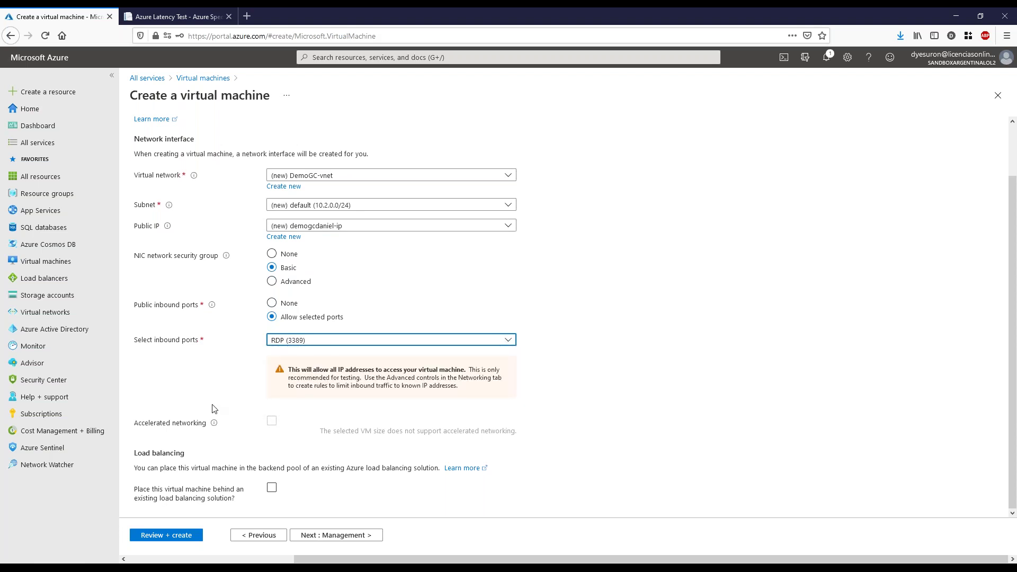
pyautogui.click(272, 489)
pyautogui.click(271, 490)
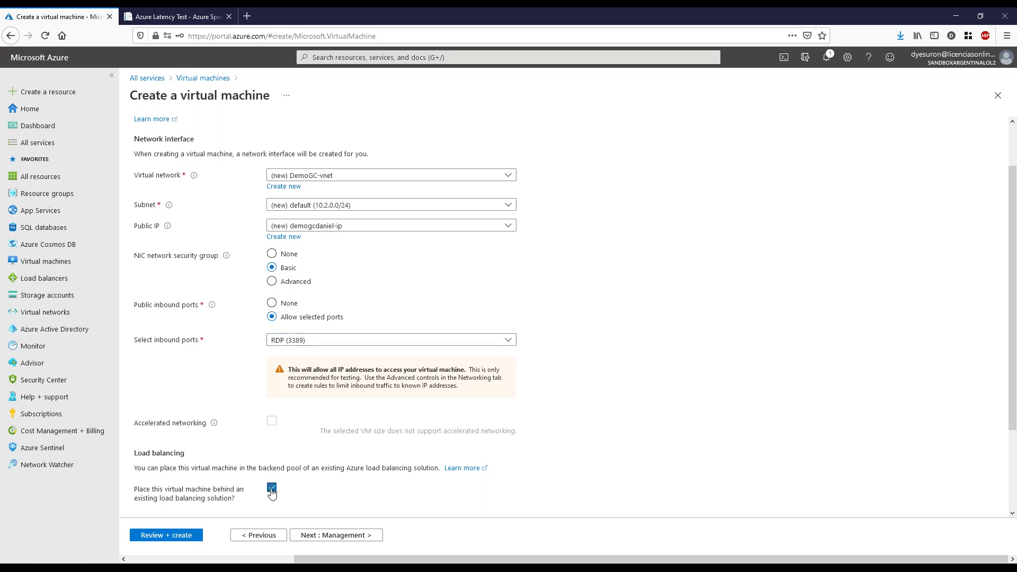
pyautogui.scroll(-2, 245, 417)
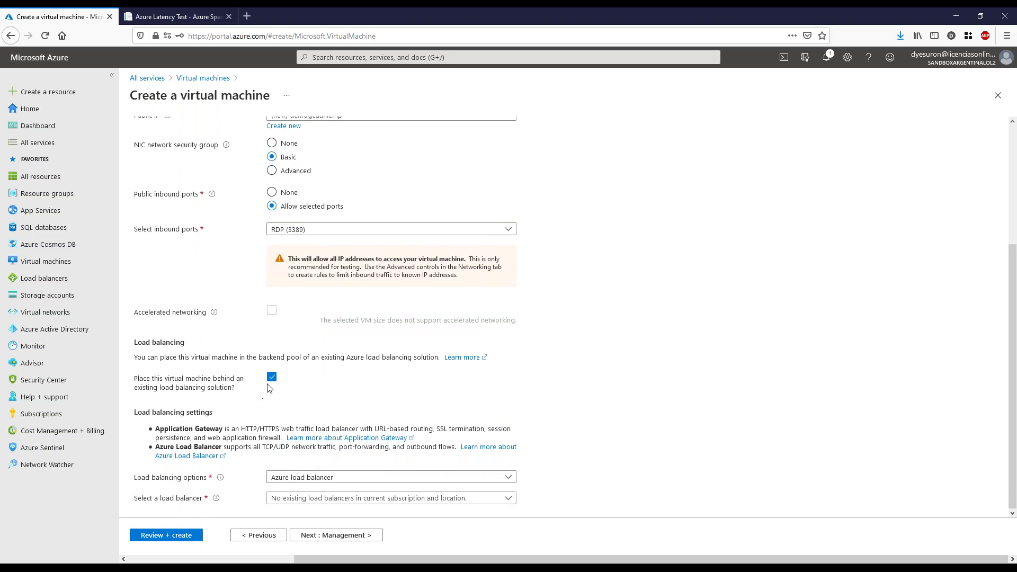
pyautogui.click(272, 376)
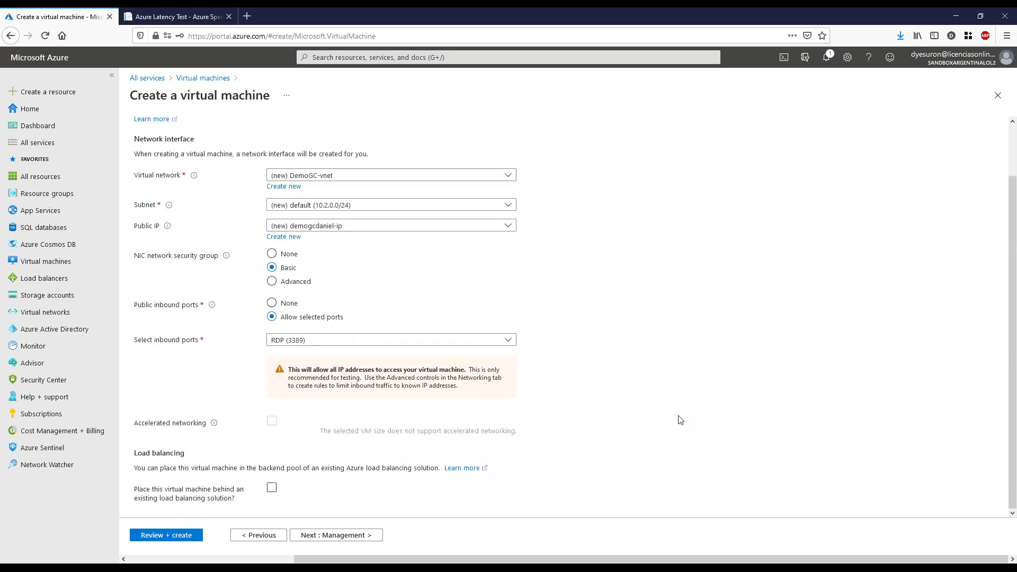
# - Sketch a load balancer splitting user traffic between two computers, then clear the drawing
pyautogui.moveTo(658, 406)
pyautogui.mouseDown()
pyautogui.moveTo(700, 433)
pyautogui.moveTo(661, 405)
pyautogui.mouseUp()
pyautogui.moveTo(656, 459); pyautogui.dragTo(647, 476)
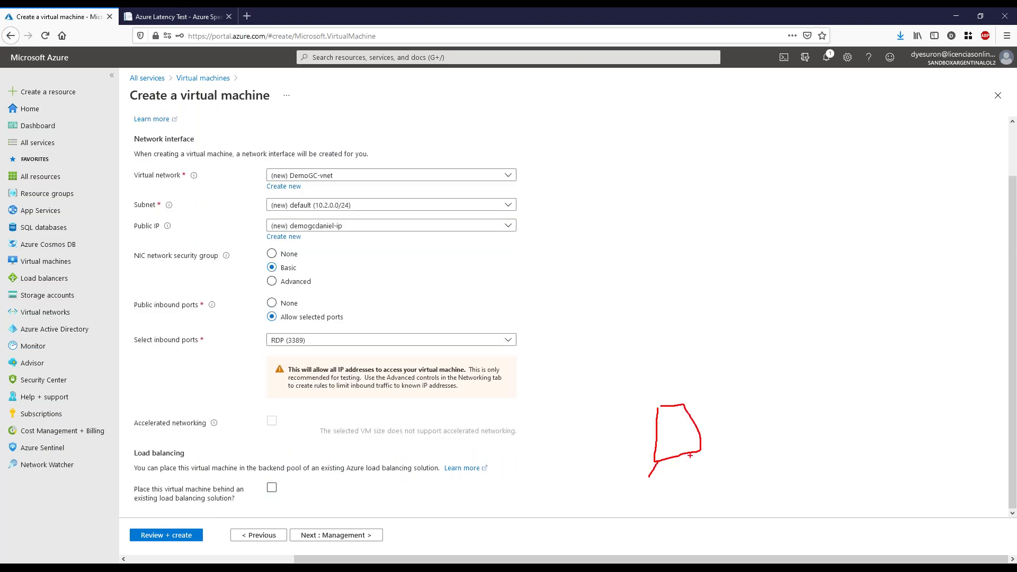
pyautogui.moveTo(701, 452)
pyautogui.mouseDown()
pyautogui.moveTo(705, 473)
pyautogui.moveTo(647, 476)
pyautogui.mouseUp()
pyautogui.moveTo(781, 401)
pyautogui.mouseDown()
pyautogui.moveTo(822, 438)
pyautogui.moveTo(776, 463)
pyautogui.mouseUp()
pyautogui.moveTo(819, 437)
pyautogui.mouseDown()
pyautogui.moveTo(829, 463)
pyautogui.moveTo(776, 465)
pyautogui.mouseUp()
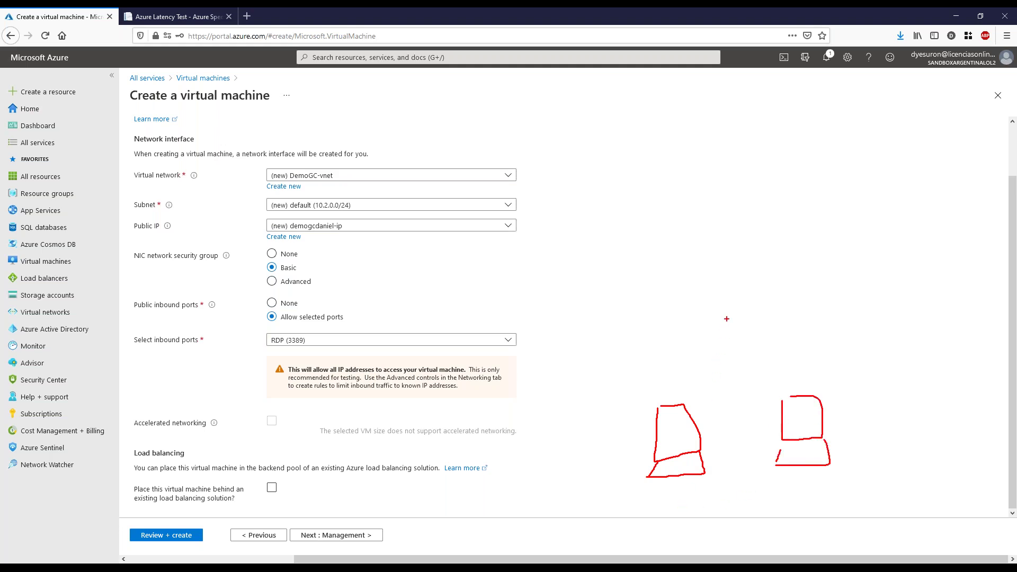
pyautogui.moveTo(718, 273)
pyautogui.mouseDown()
pyautogui.moveTo(709, 289)
pyautogui.moveTo(698, 286)
pyautogui.moveTo(761, 272)
pyautogui.moveTo(750, 305)
pyautogui.mouseUp()
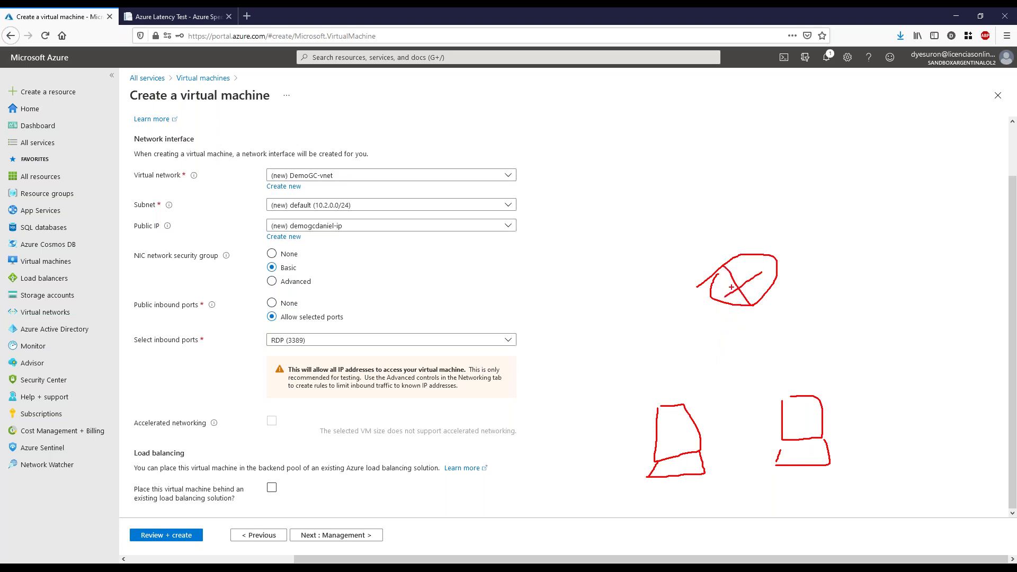
pyautogui.moveTo(747, 179)
pyautogui.mouseDown()
pyautogui.moveTo(751, 235)
pyautogui.moveTo(765, 226)
pyautogui.mouseUp()
pyautogui.moveTo(729, 314)
pyautogui.mouseDown()
pyautogui.moveTo(683, 393)
pyautogui.moveTo(751, 375)
pyautogui.moveTo(757, 393)
pyautogui.mouseUp()
pyautogui.moveTo(601, 422); pyautogui.dragTo(614, 453)
pyautogui.moveTo(638, 419)
pyautogui.mouseDown()
pyautogui.moveTo(624, 447)
pyautogui.moveTo(655, 443)
pyautogui.moveTo(639, 445)
pyautogui.moveTo(649, 459)
pyautogui.mouseUp()
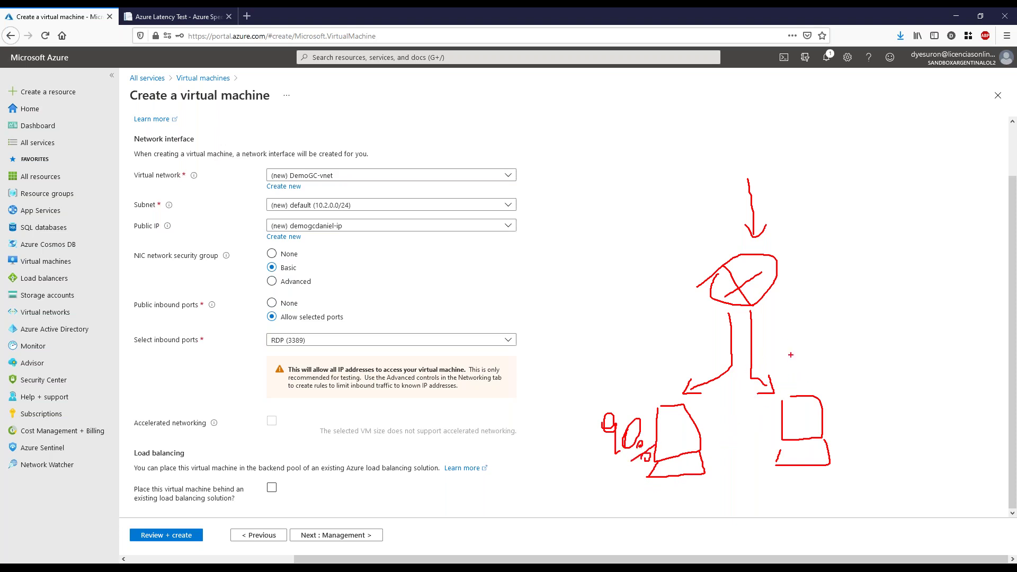
pyautogui.moveTo(760, 321)
pyautogui.mouseDown()
pyautogui.moveTo(775, 367)
pyautogui.moveTo(795, 382)
pyautogui.moveTo(811, 361)
pyautogui.moveTo(819, 385)
pyautogui.moveTo(838, 395)
pyautogui.mouseUp()
pyautogui.moveTo(840, 365); pyautogui.dragTo(851, 397)
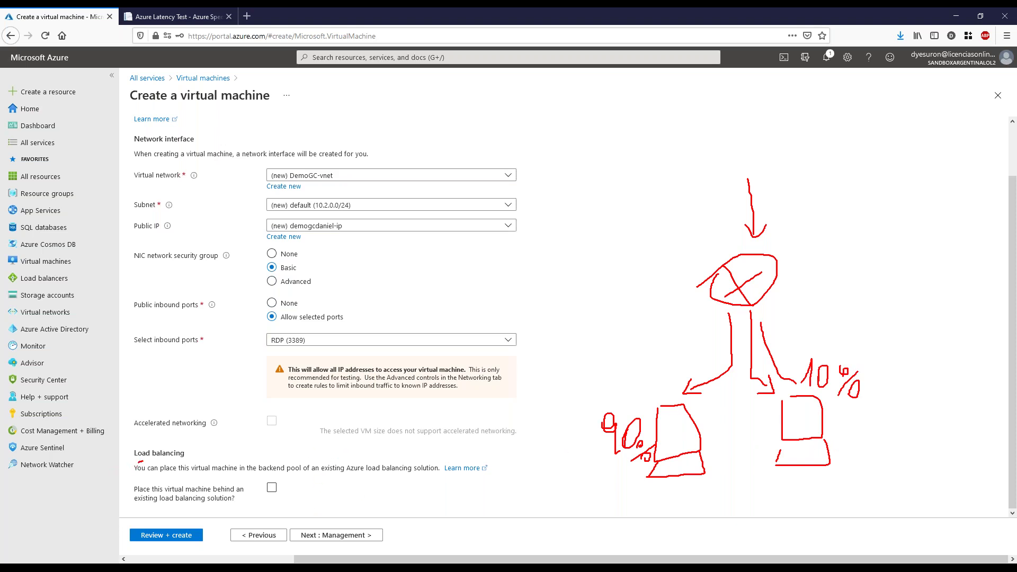
pyautogui.moveTo(141, 461); pyautogui.dragTo(220, 459)
pyautogui.press('Escape')
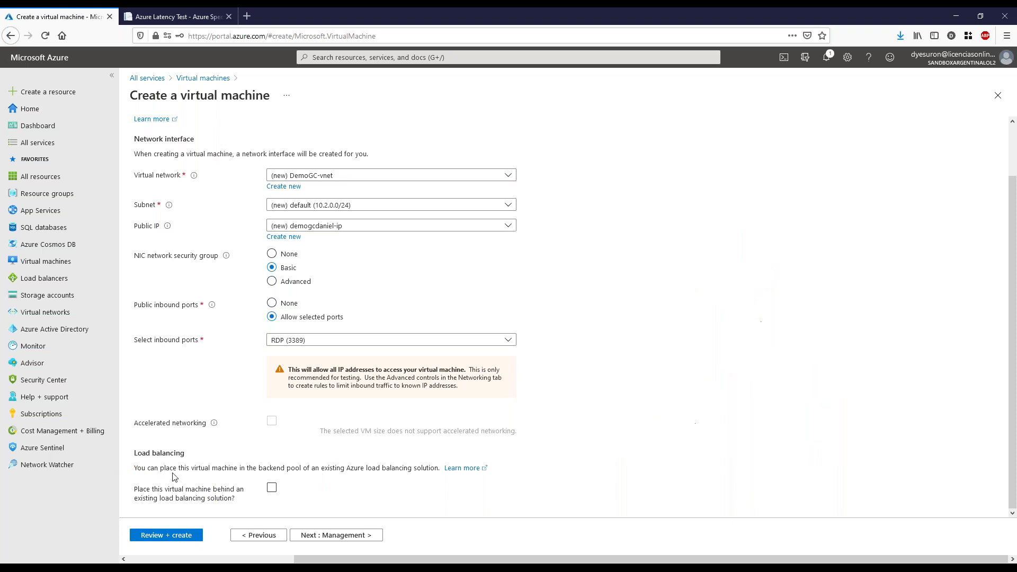
# - Toggle load balancing on and back off, then continue to the Management step
pyautogui.click(271, 487)
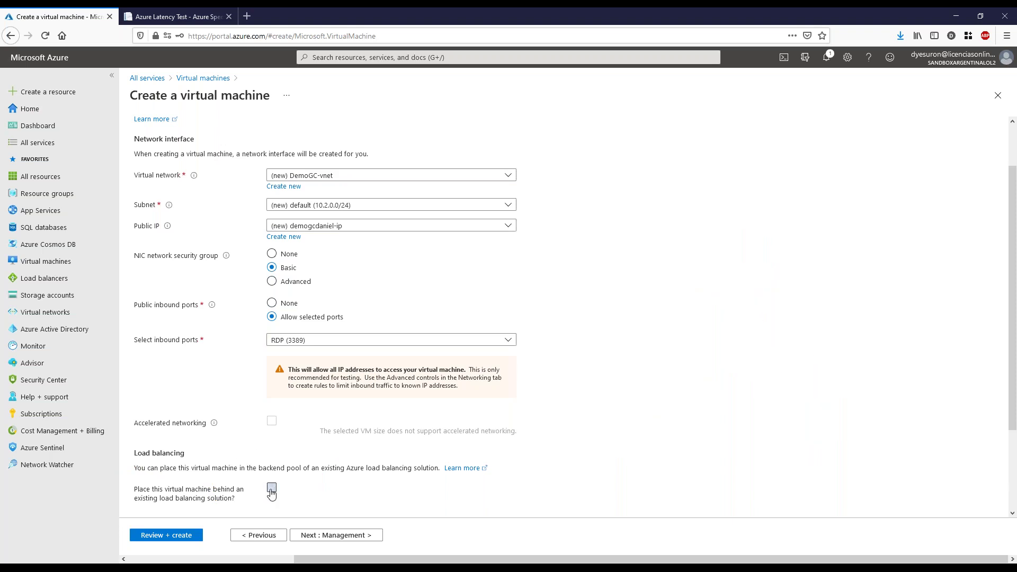
pyautogui.scroll(-2, 237, 449)
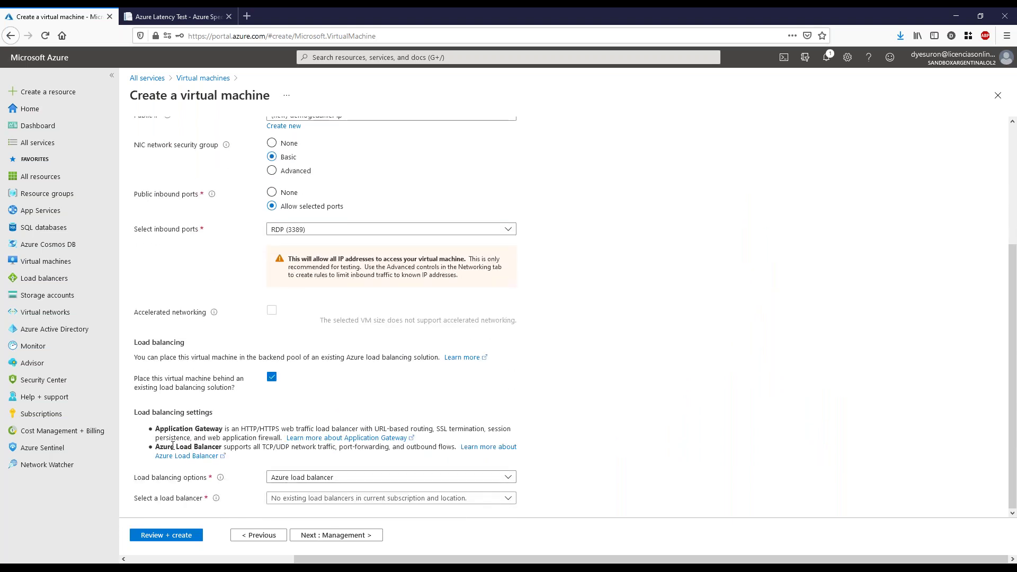
pyautogui.moveTo(170, 447); pyautogui.dragTo(262, 447)
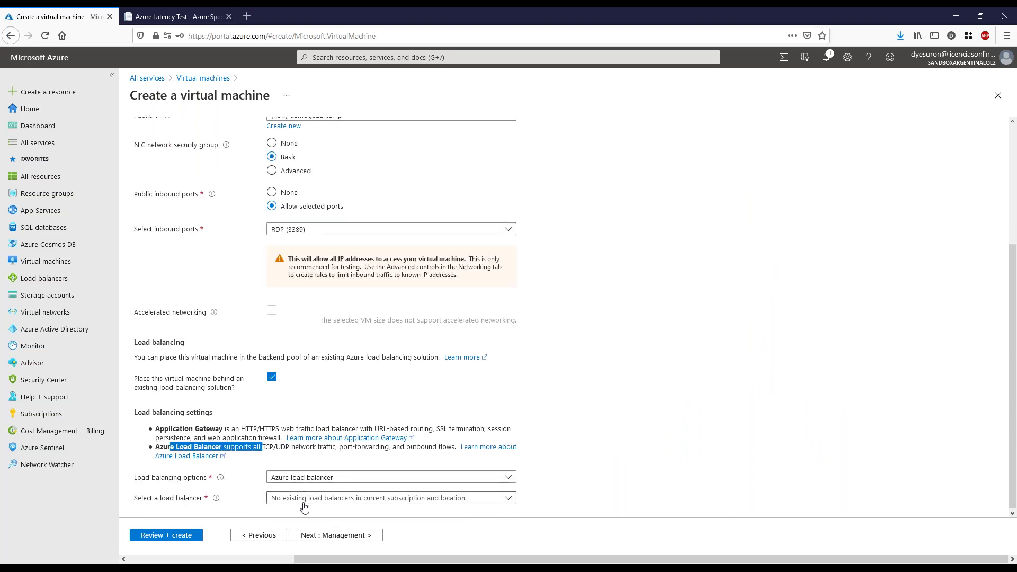
pyautogui.click(272, 376)
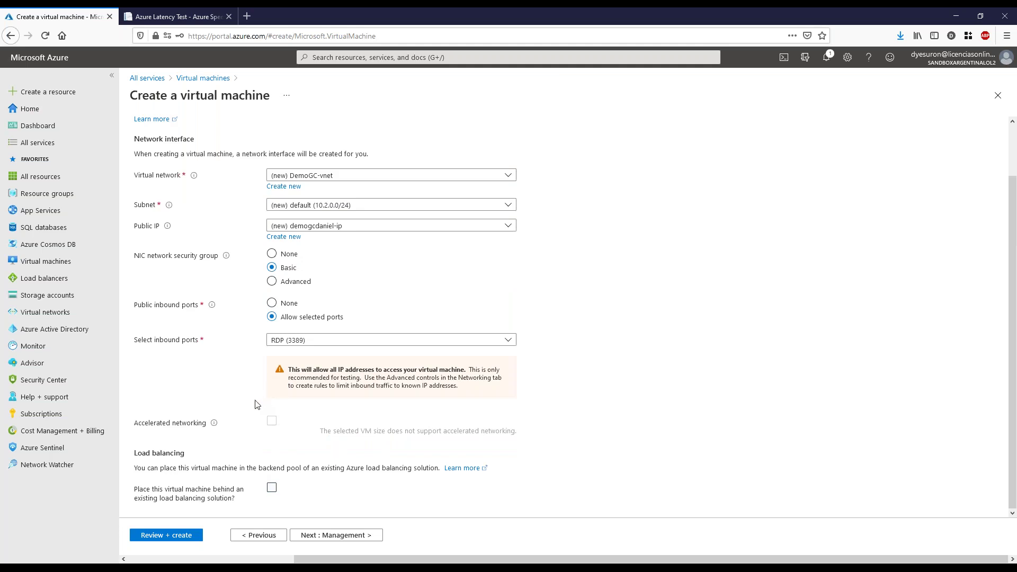
pyautogui.click(335, 535)
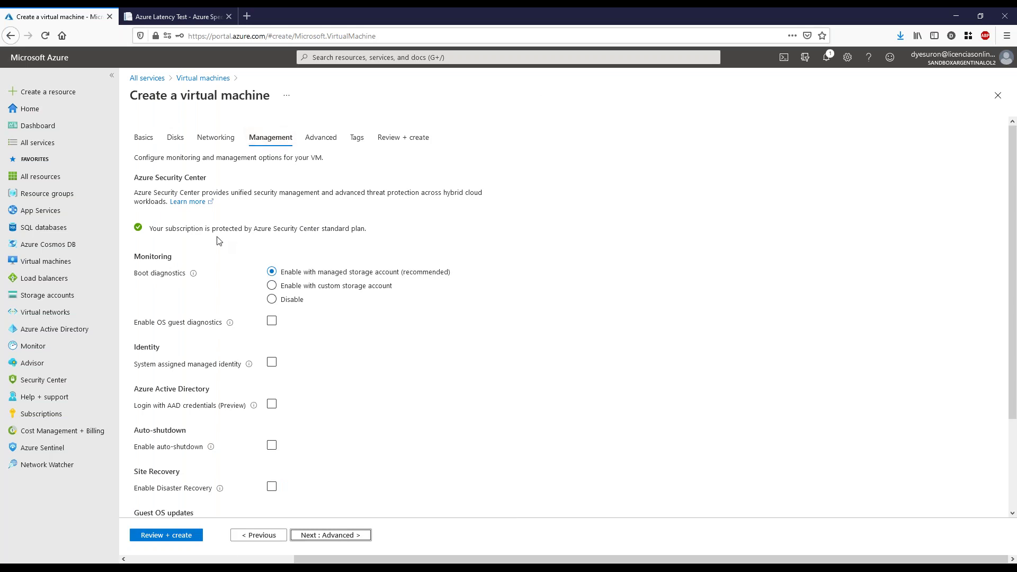
pyautogui.moveTo(136, 244)
pyautogui.mouseDown()
pyautogui.moveTo(396, 240)
pyautogui.moveTo(401, 220)
pyautogui.mouseUp()
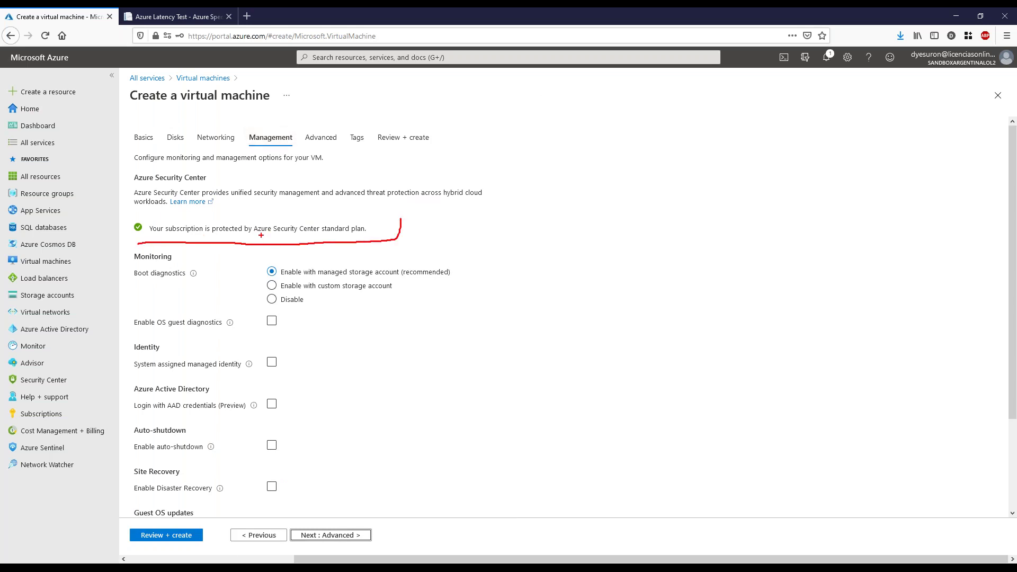
pyautogui.moveTo(253, 236); pyautogui.dragTo(371, 235)
pyautogui.moveTo(331, 240); pyautogui.dragTo(360, 236)
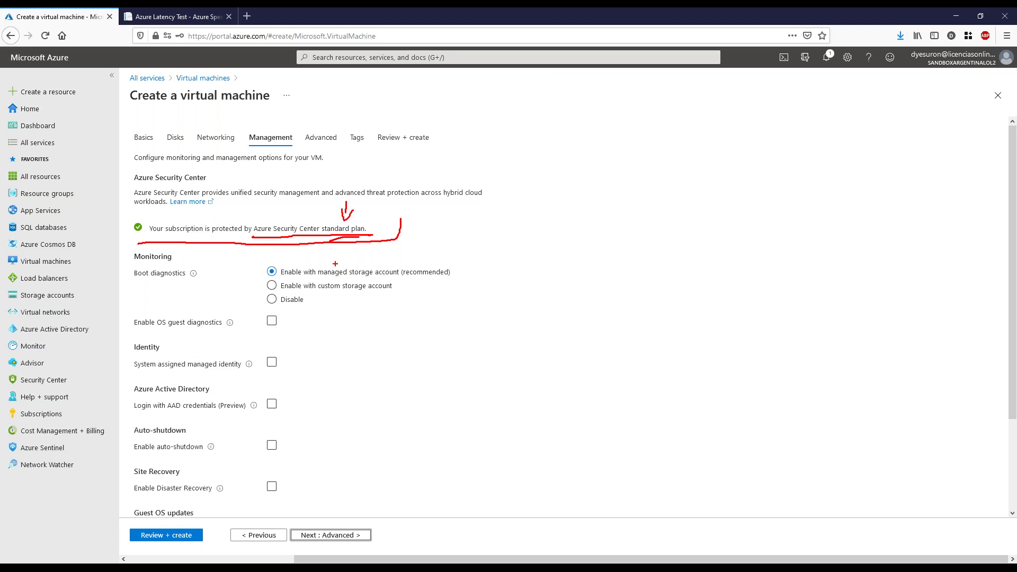
pyautogui.moveTo(152, 237); pyautogui.dragTo(249, 238)
pyautogui.press('Escape')
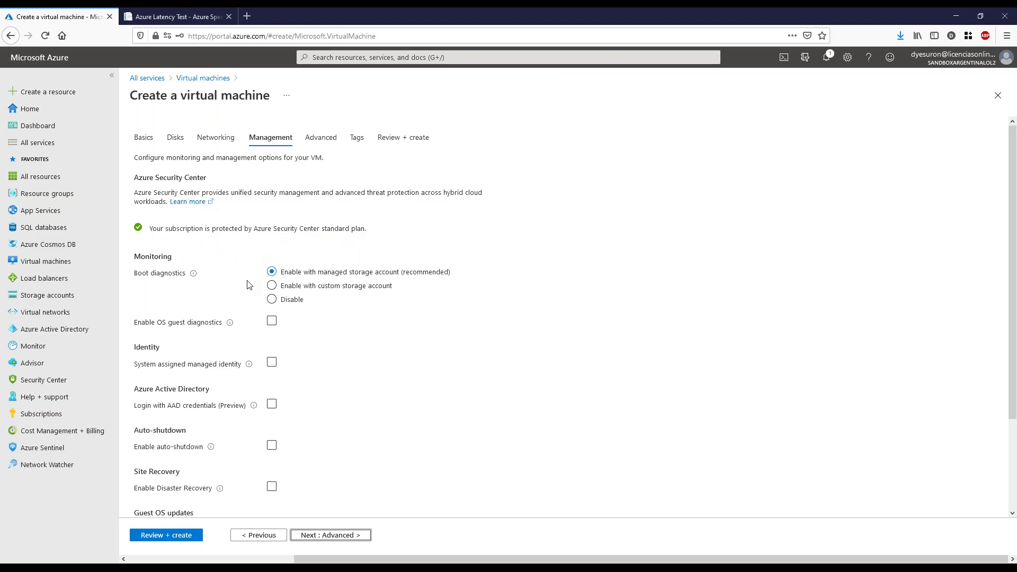
pyautogui.scroll(-2, 263, 329)
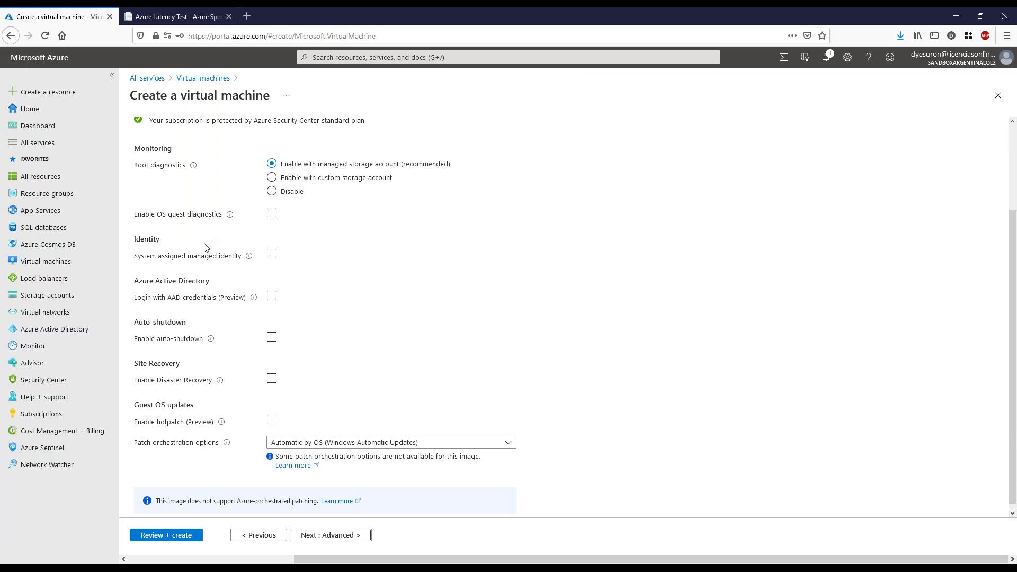
# - Toggle auto-shutdown and disaster recovery on, then leave both turned off
pyautogui.click(272, 338)
pyautogui.moveTo(138, 324); pyautogui.dragTo(182, 323)
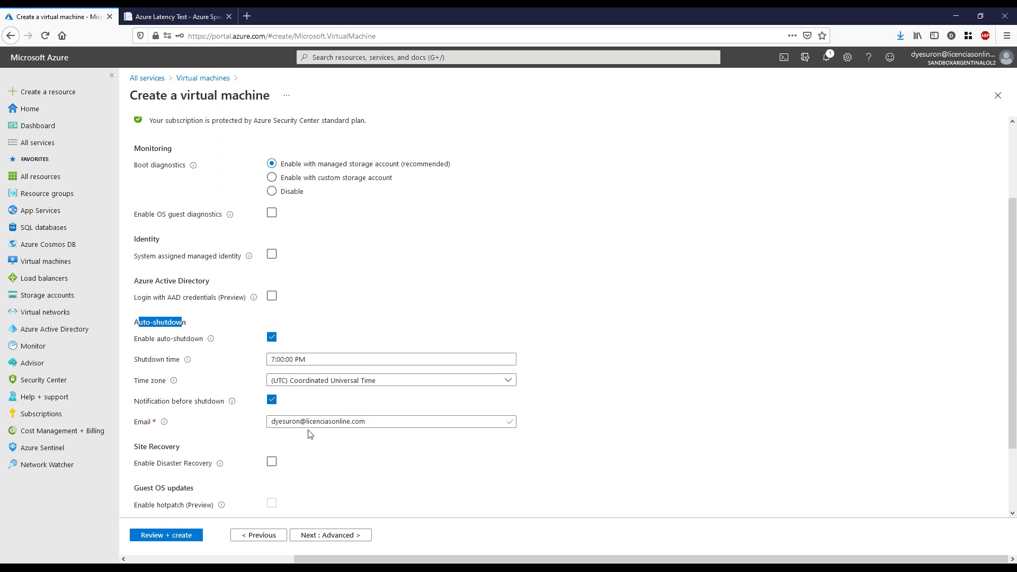
pyautogui.moveTo(275, 422); pyautogui.dragTo(348, 424)
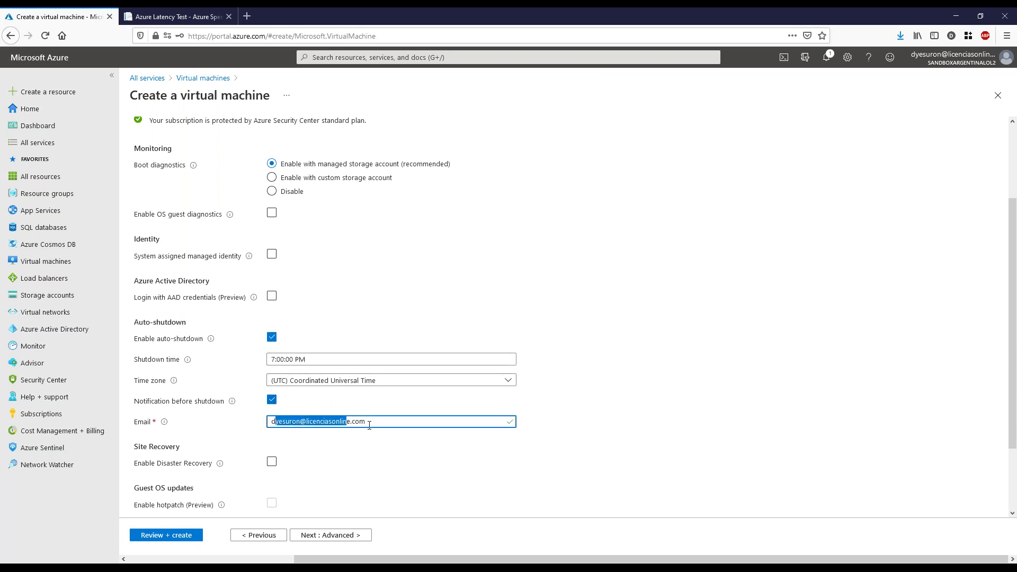
pyautogui.click(360, 449)
pyautogui.click(272, 338)
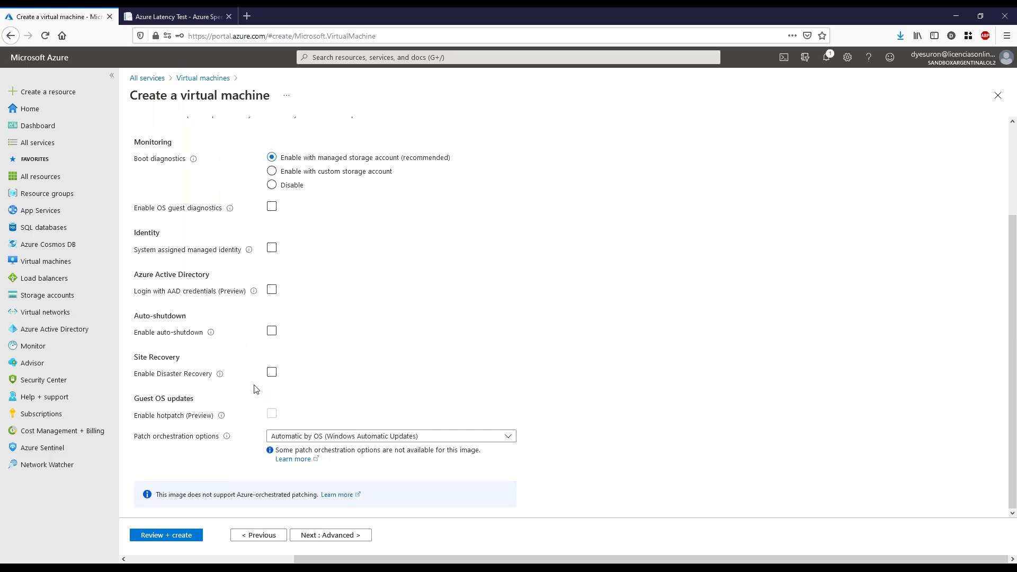
pyautogui.click(272, 372)
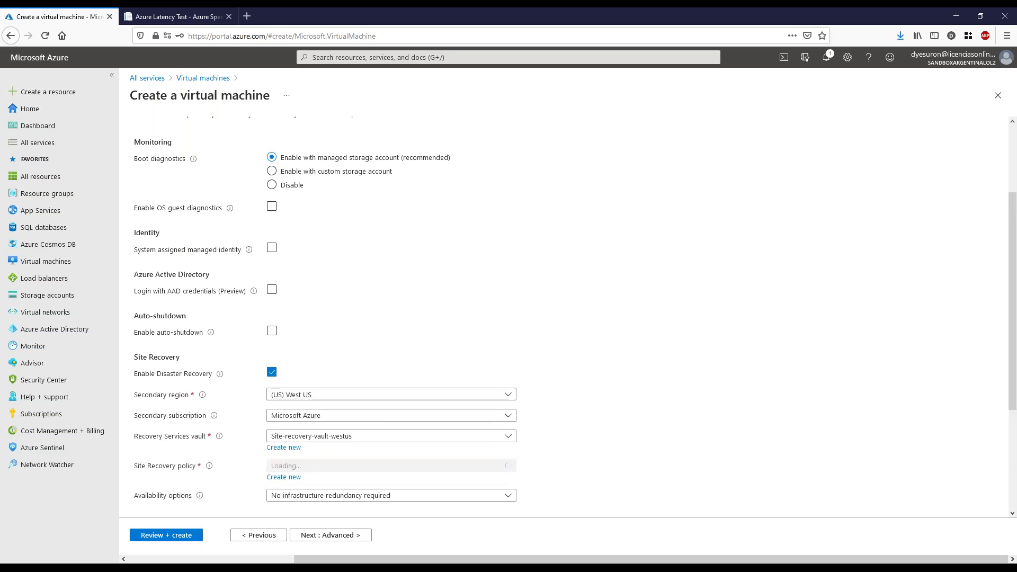
pyautogui.click(272, 372)
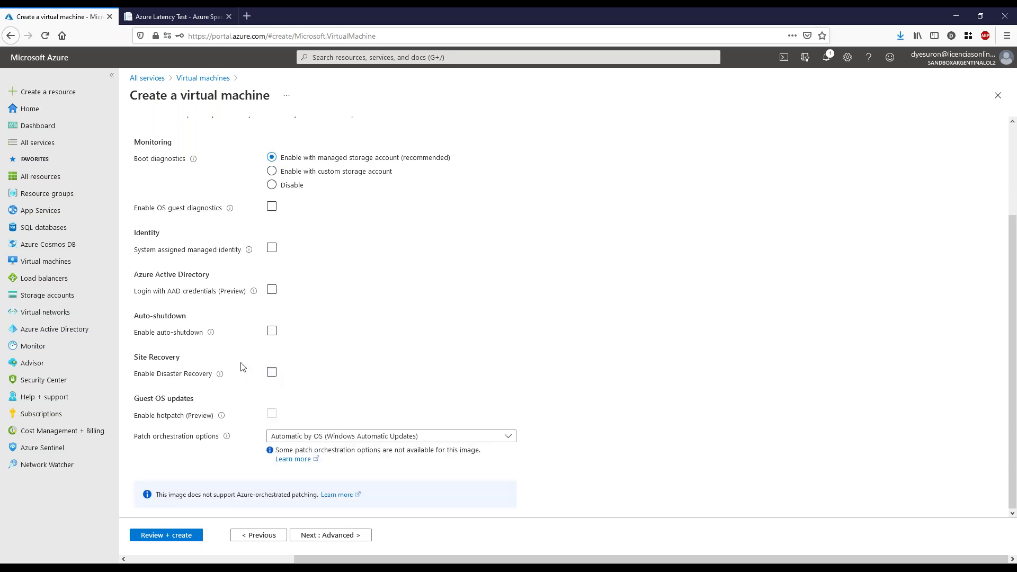
pyautogui.moveTo(140, 359); pyautogui.dragTo(173, 358)
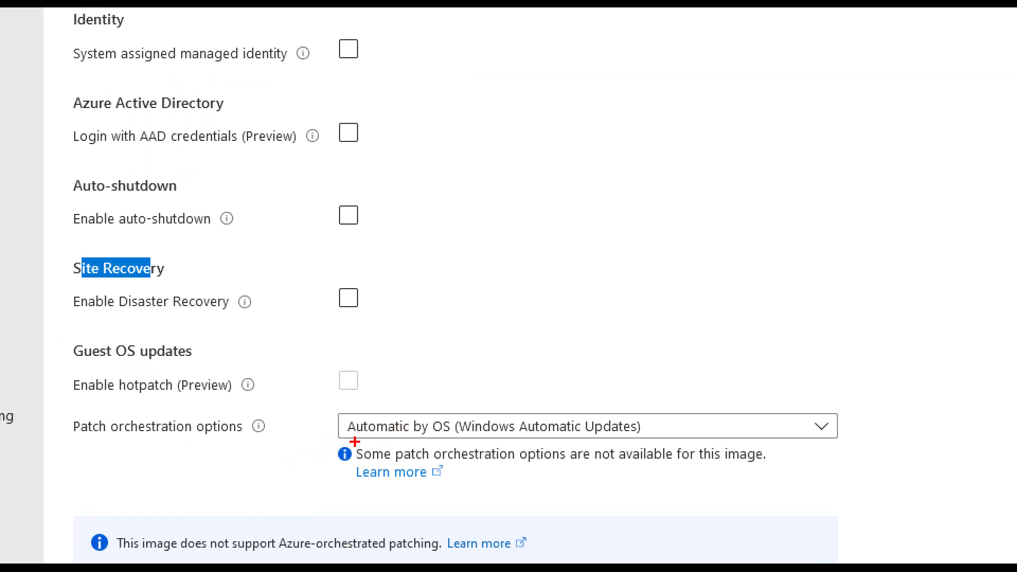
# - Try Manual updates, return Patch orchestration to Automatic by OS, and continue to Advanced
pyautogui.moveTo(351, 443); pyautogui.dragTo(467, 442)
pyautogui.moveTo(82, 444); pyautogui.dragTo(248, 439)
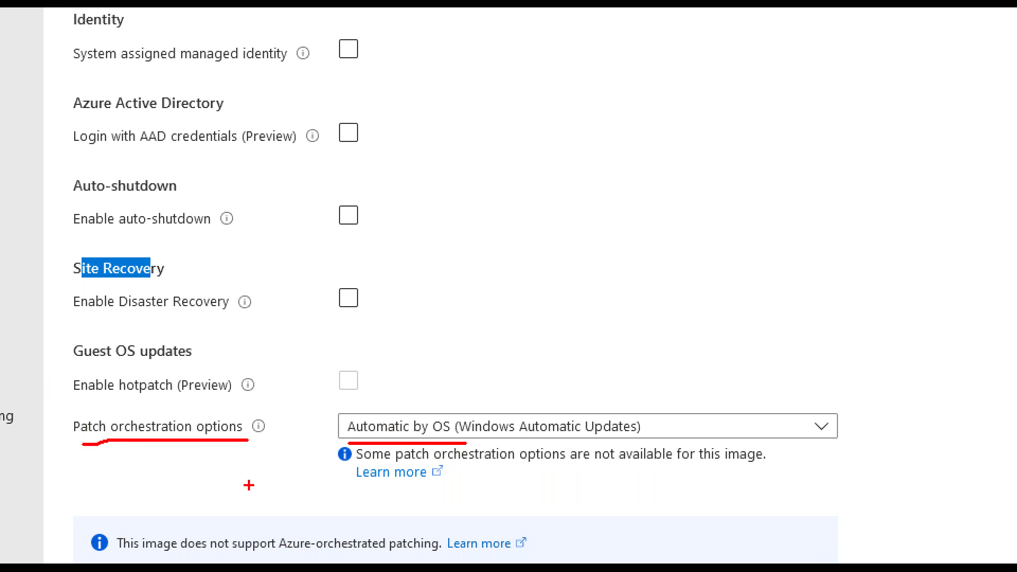
pyautogui.click(476, 419)
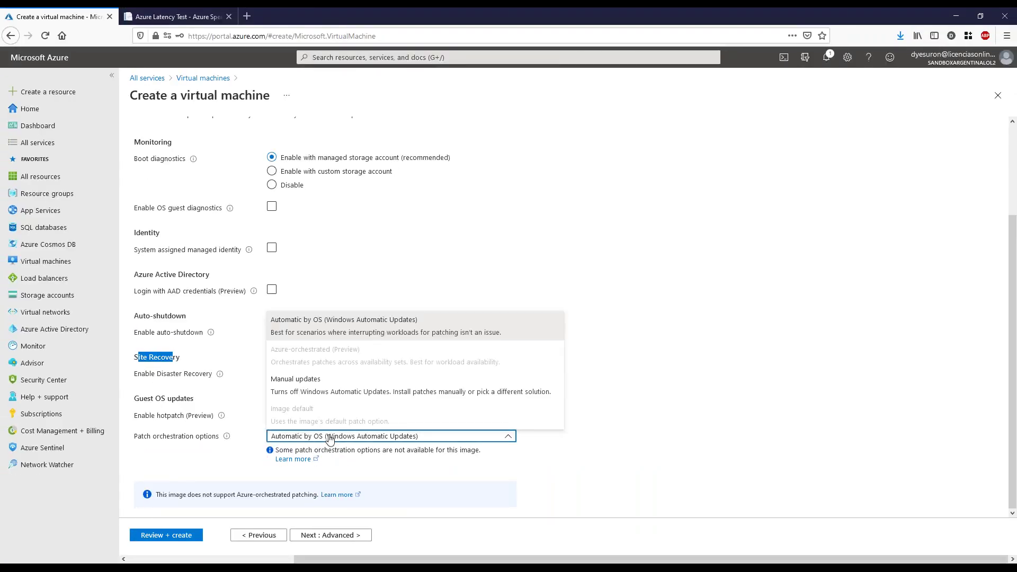
pyautogui.click(289, 390)
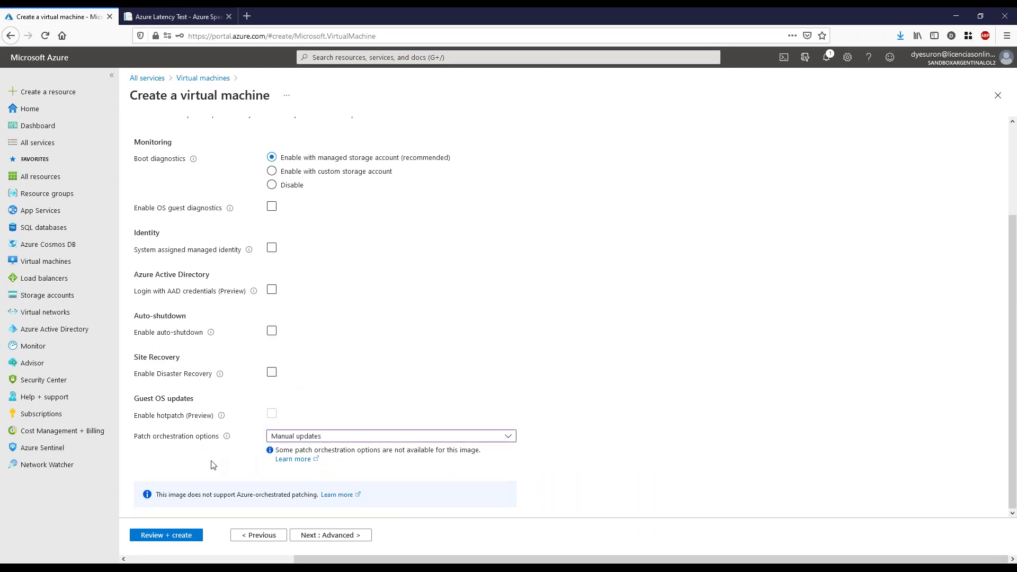
pyautogui.click(345, 437)
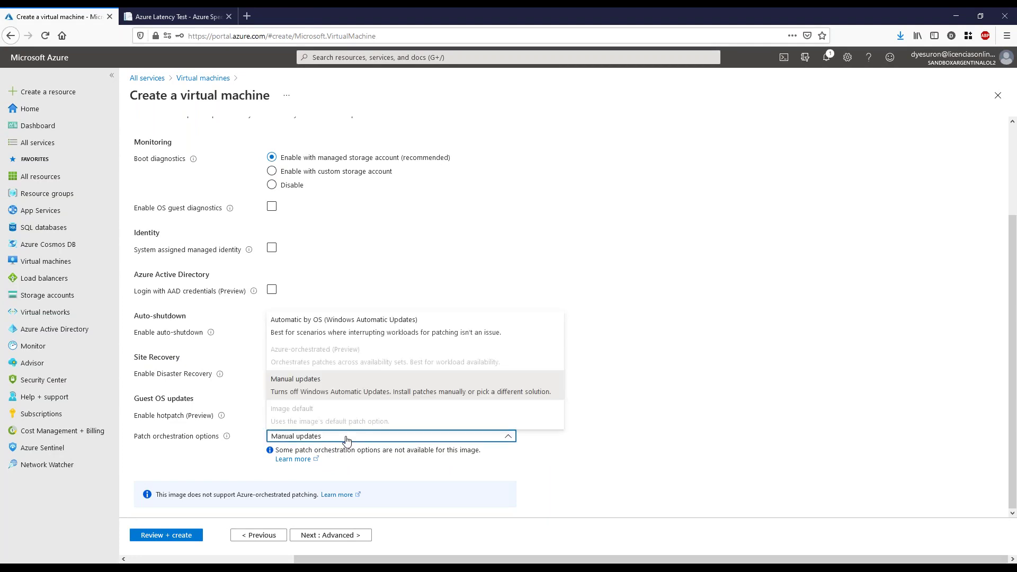
pyautogui.click(345, 323)
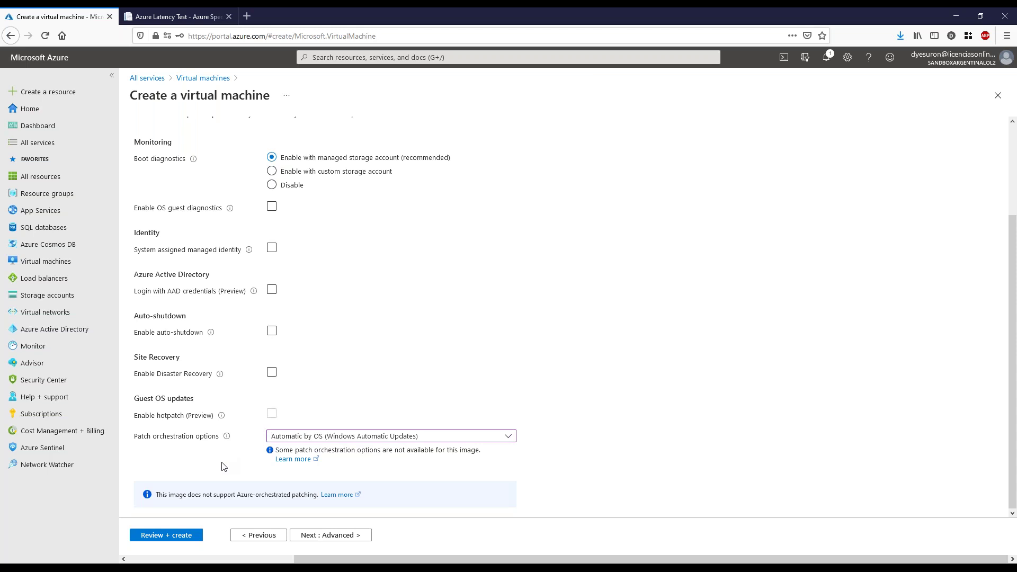
pyautogui.click(343, 535)
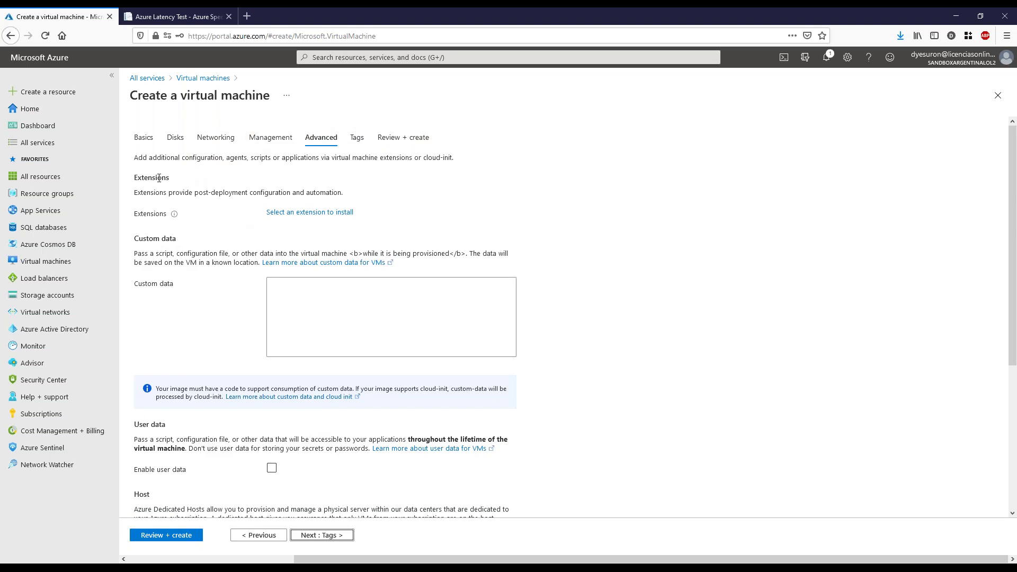
# - Open the 'Select an extension to install' list, declining the browser's password-saving prompt
pyautogui.moveTo(141, 177); pyautogui.dragTo(166, 178)
pyautogui.moveTo(246, 193); pyautogui.dragTo(289, 194)
pyautogui.click(310, 212)
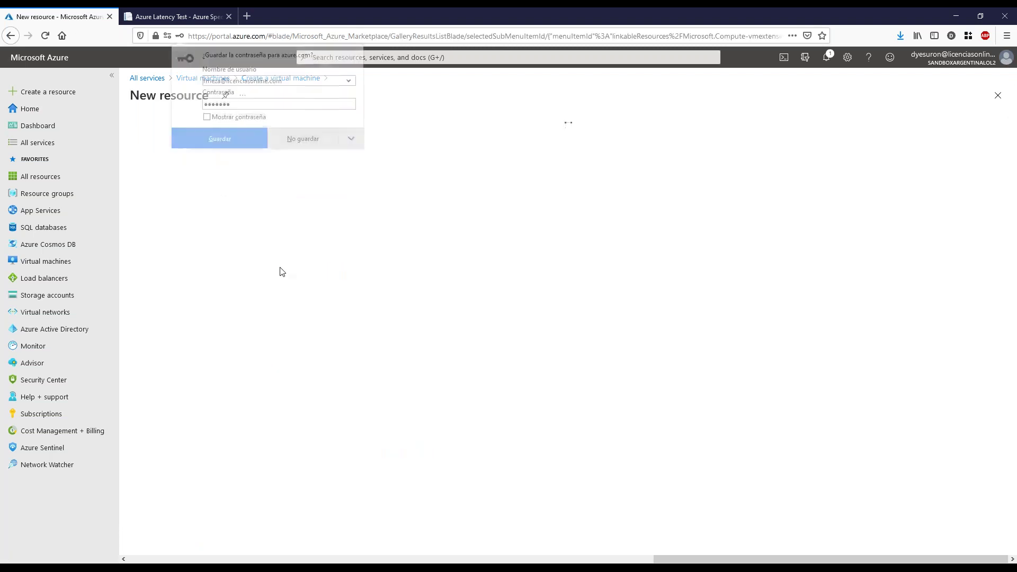
pyautogui.click(331, 138)
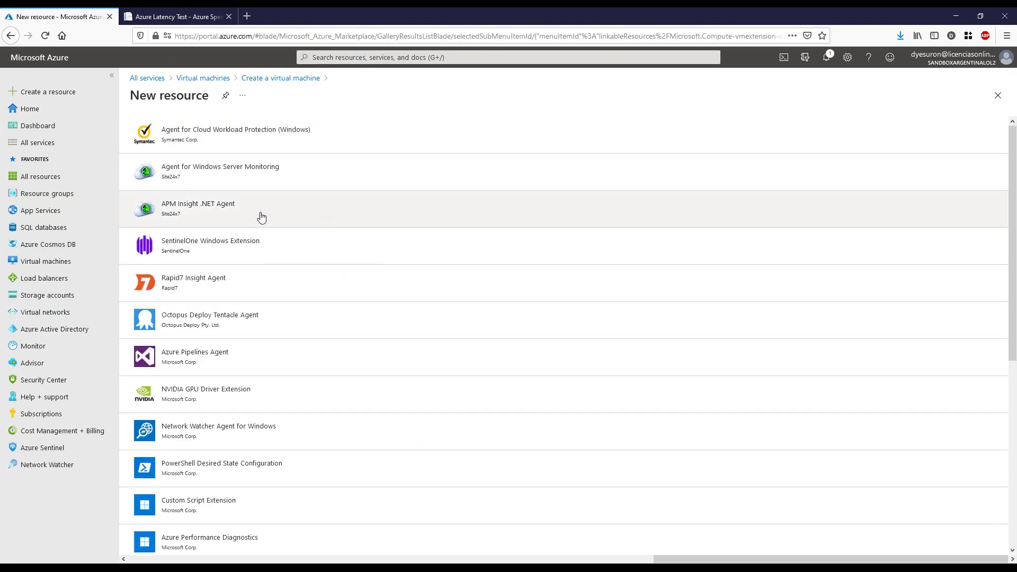
# - Load more extensions and browse the catalogue from Symantec Cloud Workload Protection to Acronis Backup
pyautogui.scroll(-1, 267, 362)
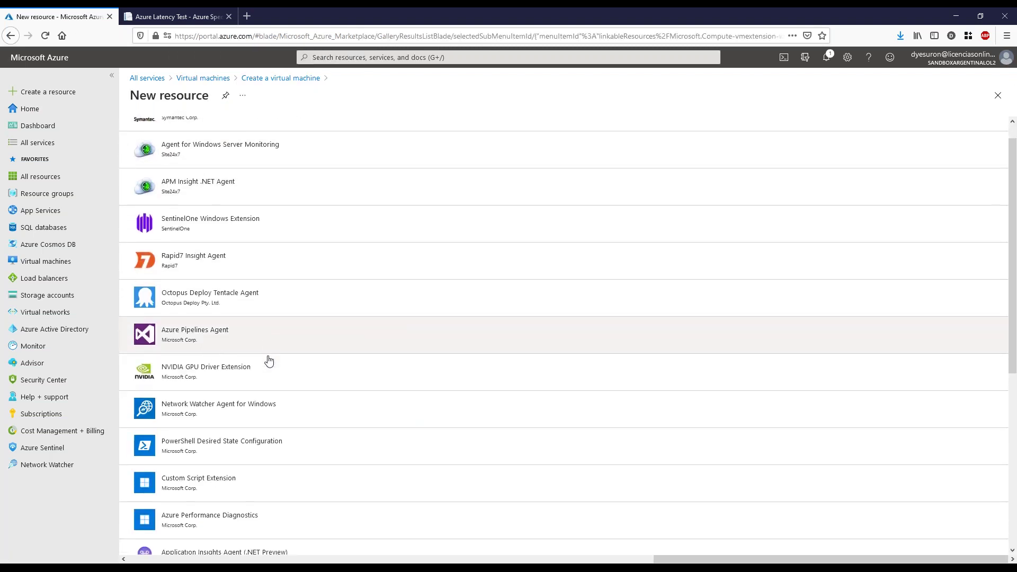
pyautogui.scroll(-5, 269, 360)
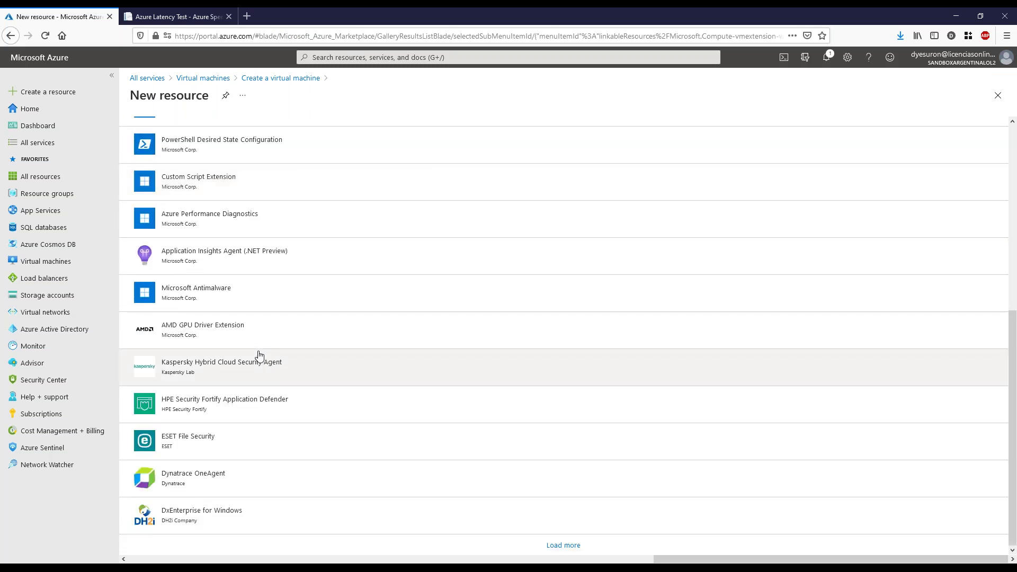
pyautogui.click(556, 545)
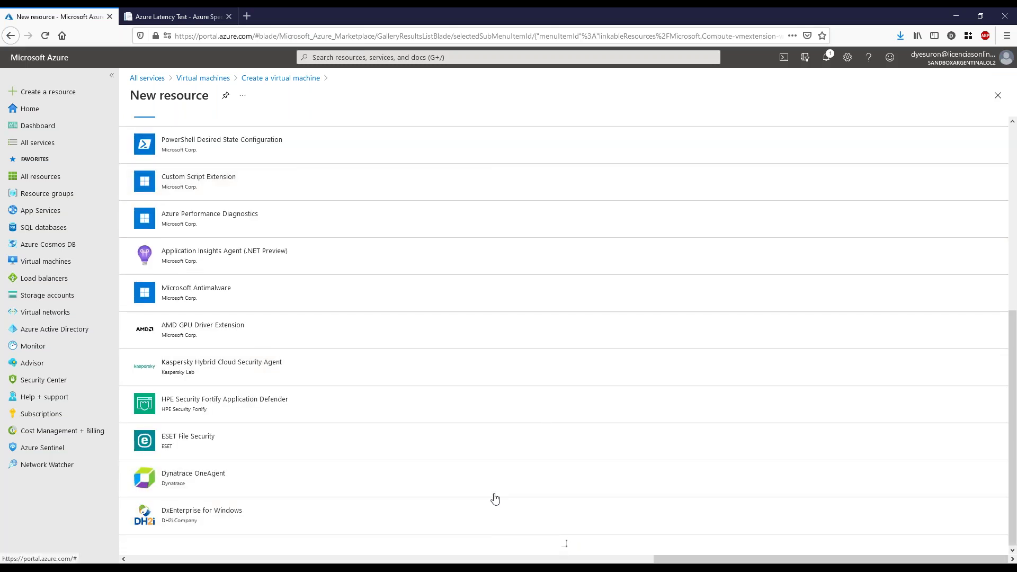
pyautogui.scroll(-2, 274, 342)
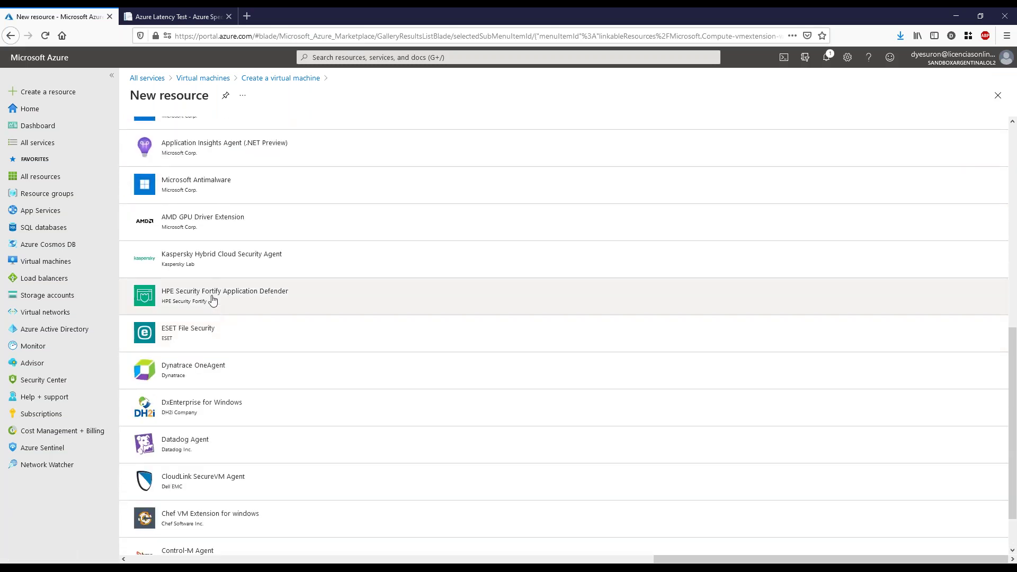
pyautogui.scroll(4, 222, 296)
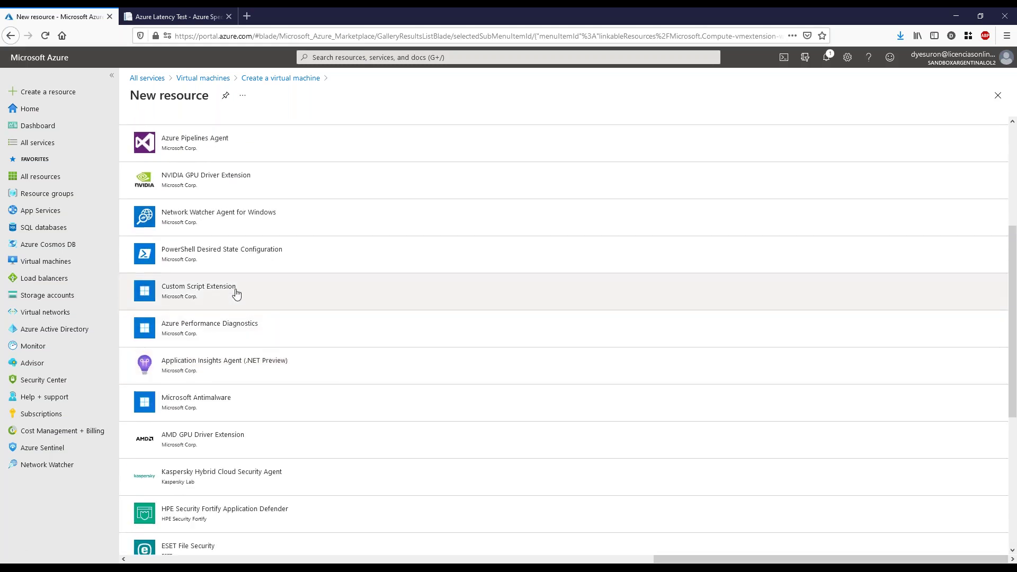
pyautogui.scroll(3, 236, 294)
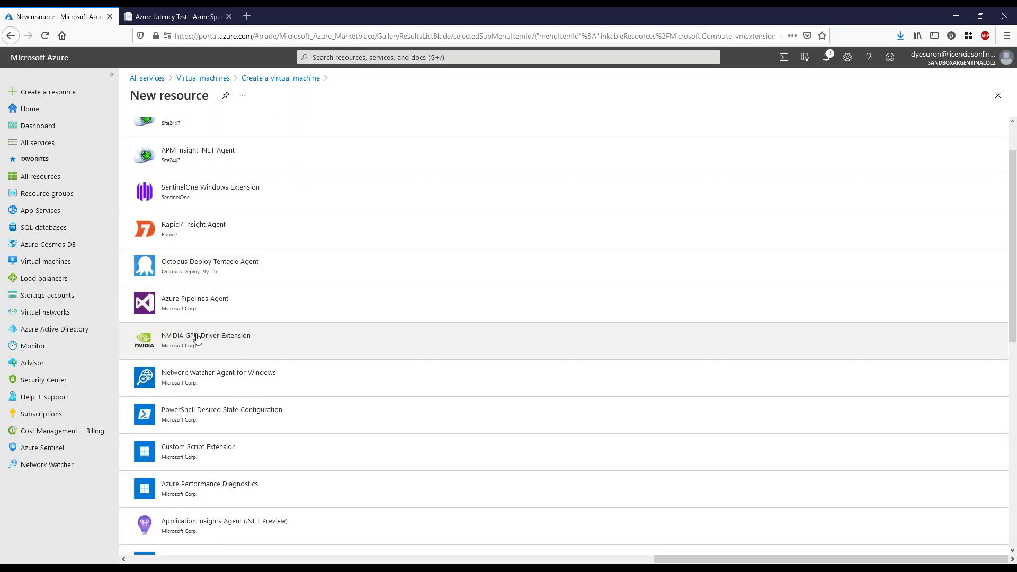
pyautogui.scroll(1, 292, 347)
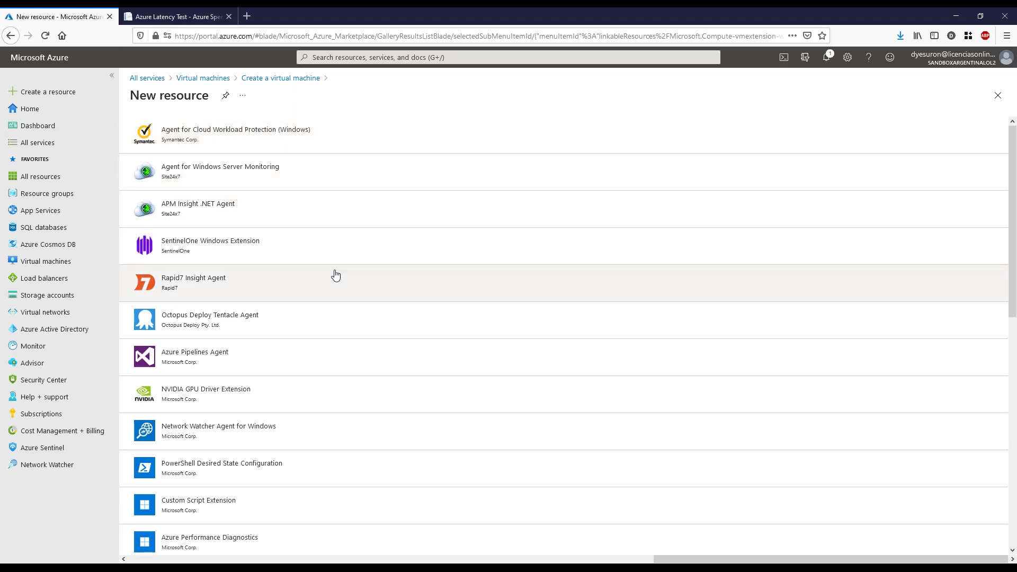
pyautogui.scroll(-10, 354, 306)
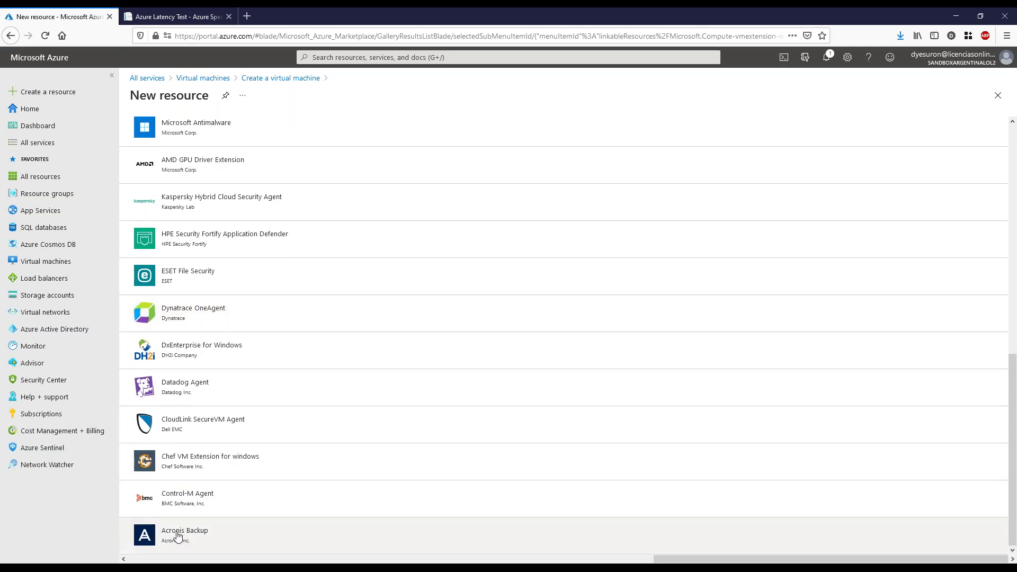
pyautogui.scroll(10, 521, 254)
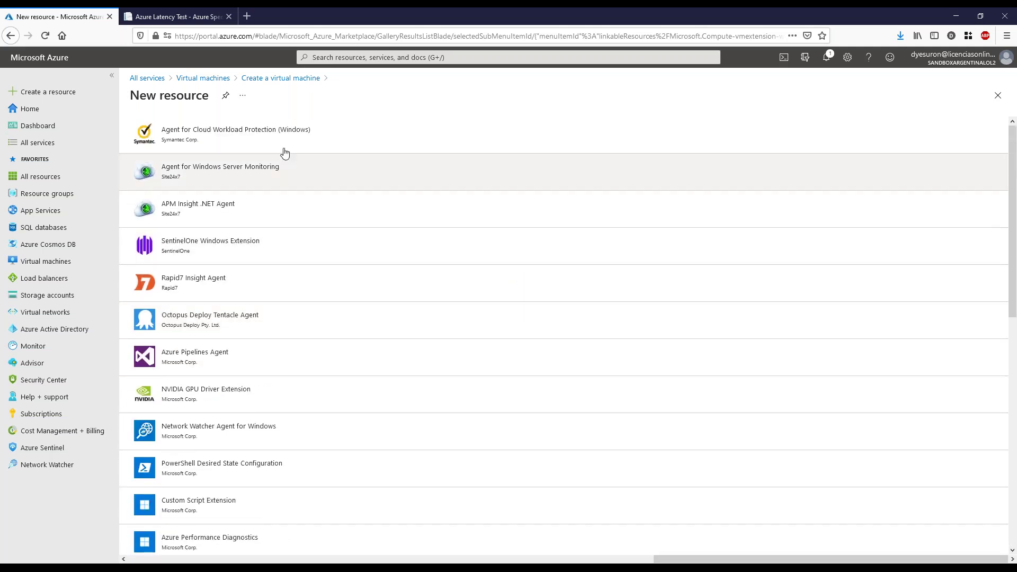
# - Return to the VM form with no extension added, leave Custom data empty, and review Host and VM generation
pyautogui.click(291, 78)
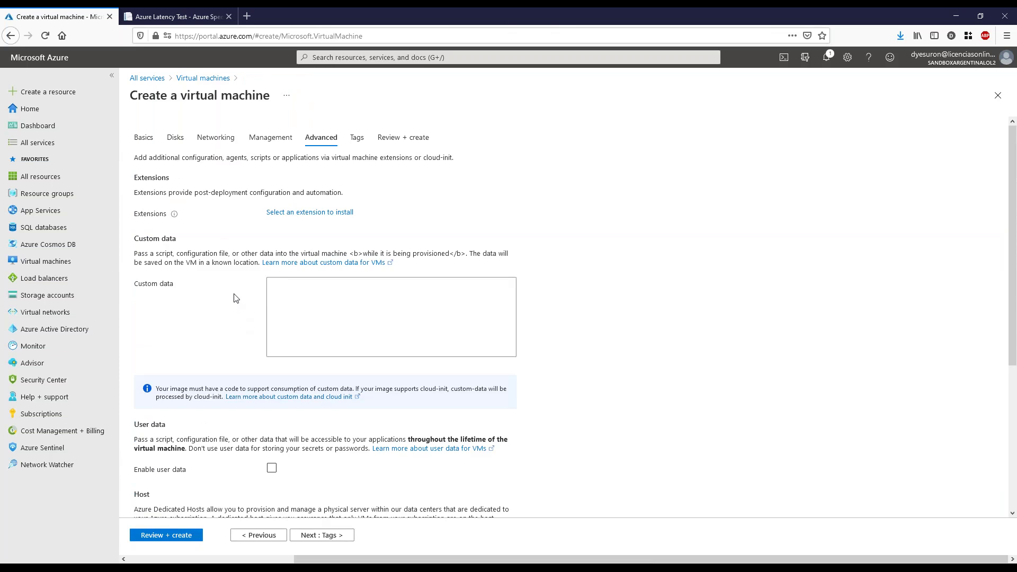
pyautogui.moveTo(215, 192); pyautogui.dragTo(340, 188)
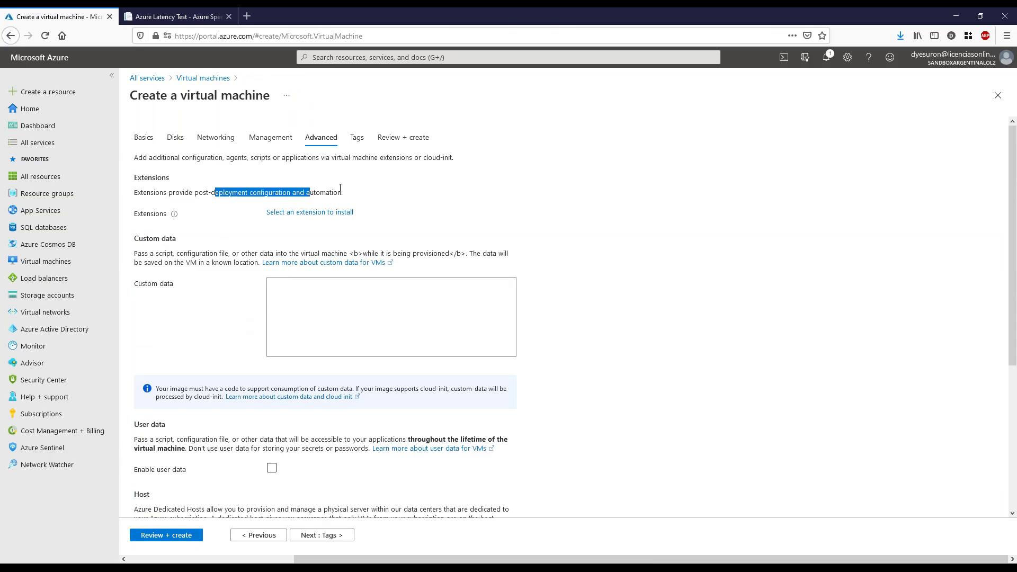
pyautogui.click(334, 192)
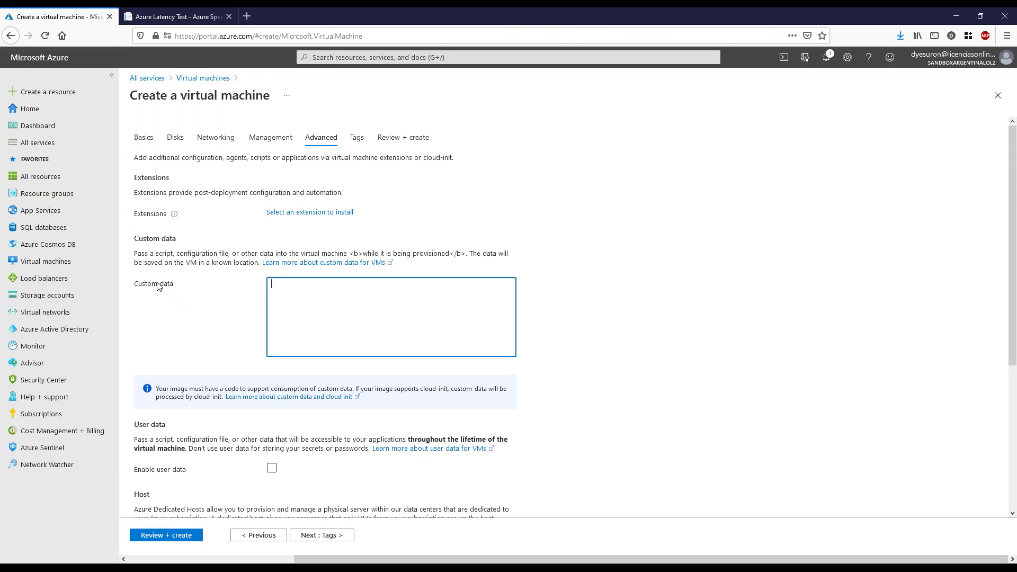
pyautogui.moveTo(142, 285); pyautogui.dragTo(162, 288)
pyautogui.click(291, 289)
pyautogui.scroll(-2, 235, 318)
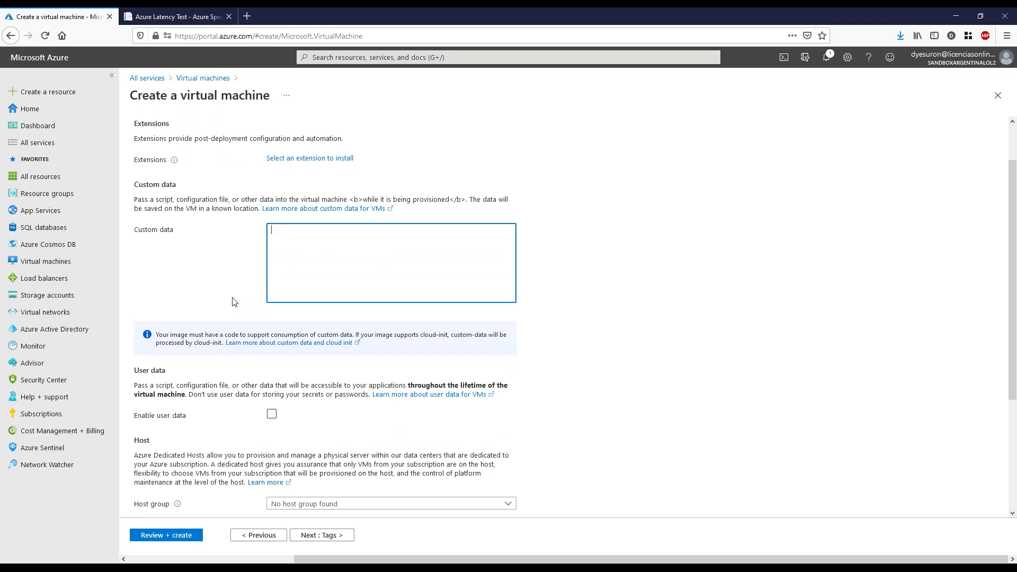
pyautogui.click(270, 272)
pyautogui.scroll(-2, 228, 287)
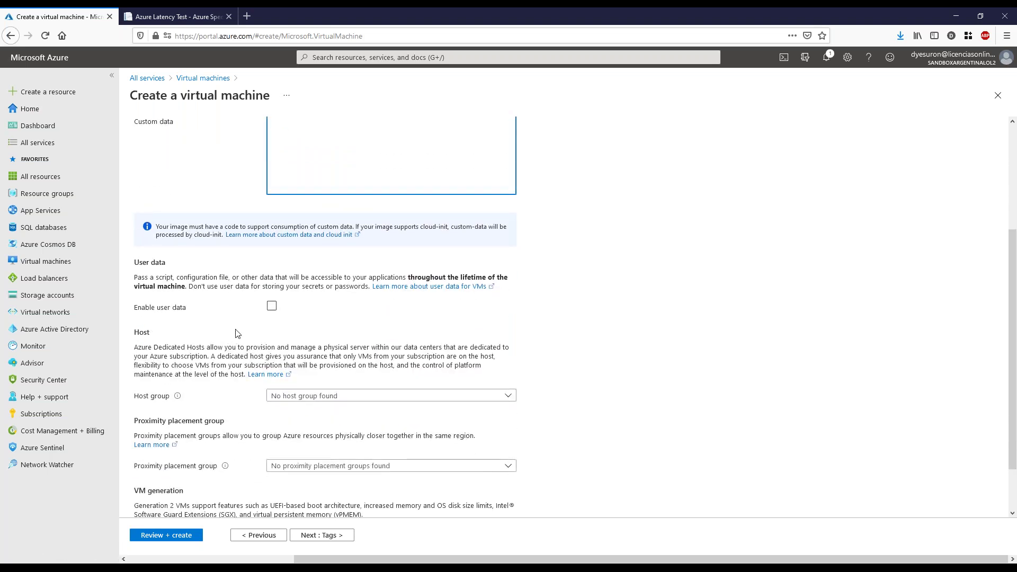
pyautogui.scroll(-1, 238, 339)
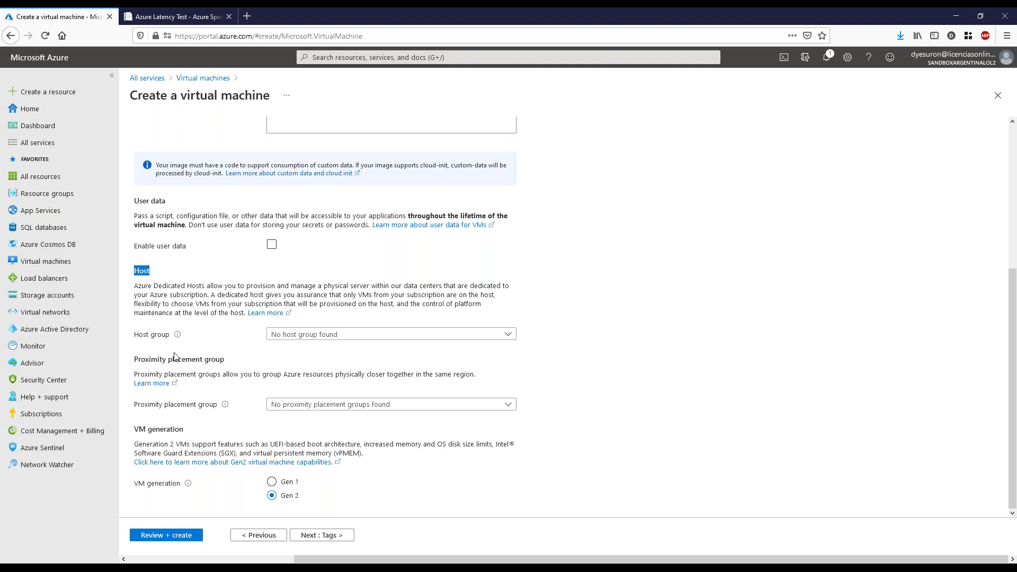
pyautogui.moveTo(144, 359); pyautogui.dragTo(216, 359)
pyautogui.moveTo(137, 271); pyautogui.dragTo(150, 271)
pyautogui.click(189, 288)
pyautogui.moveTo(135, 270); pyautogui.dragTo(205, 286)
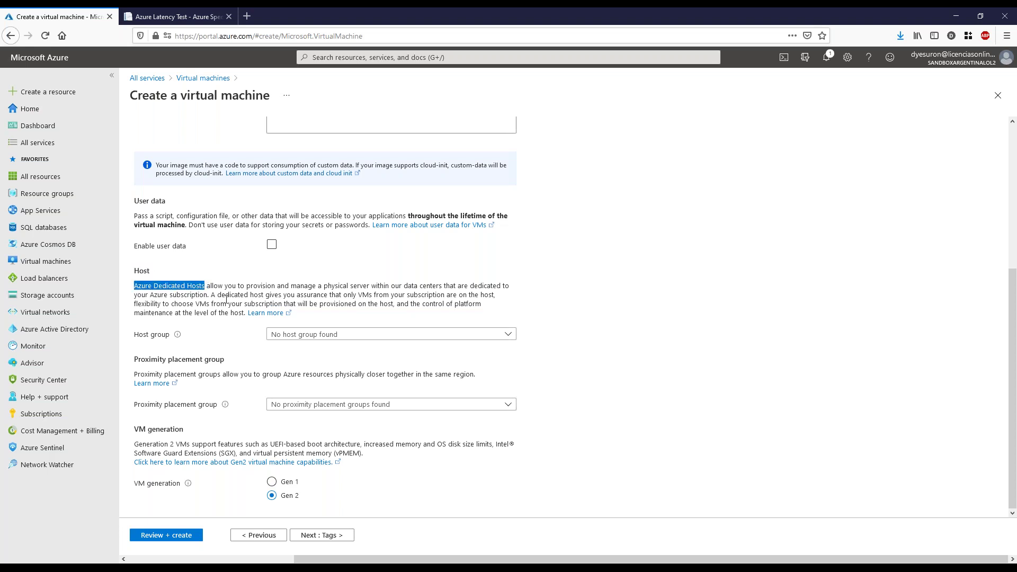
pyautogui.click(381, 294)
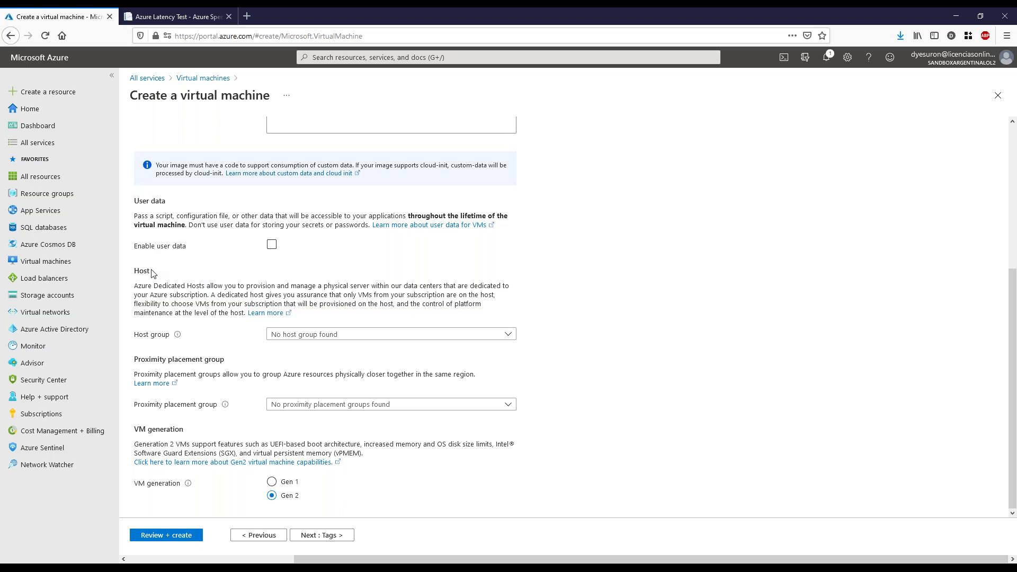
pyautogui.moveTo(135, 271); pyautogui.dragTo(301, 294)
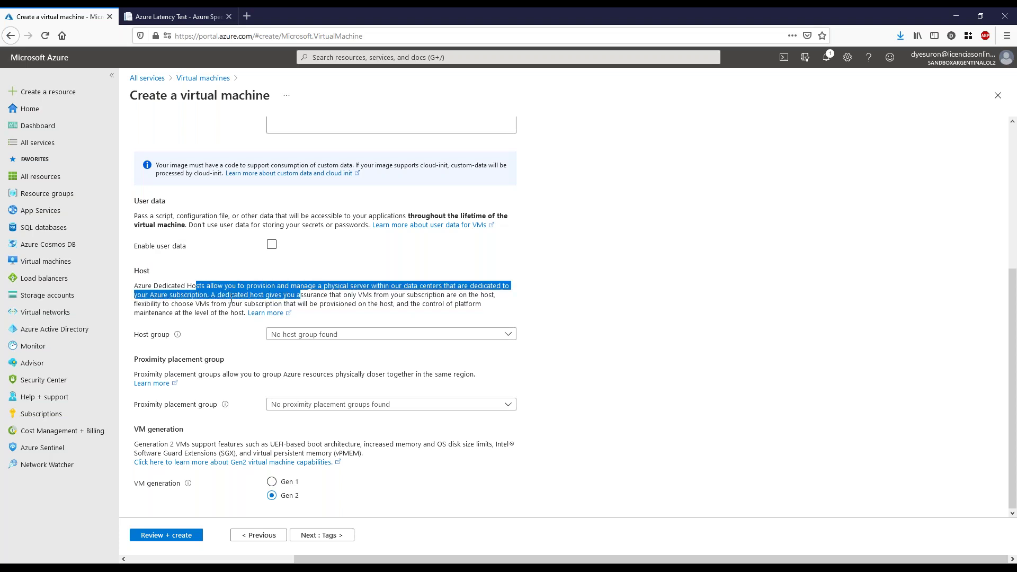
pyautogui.click(301, 295)
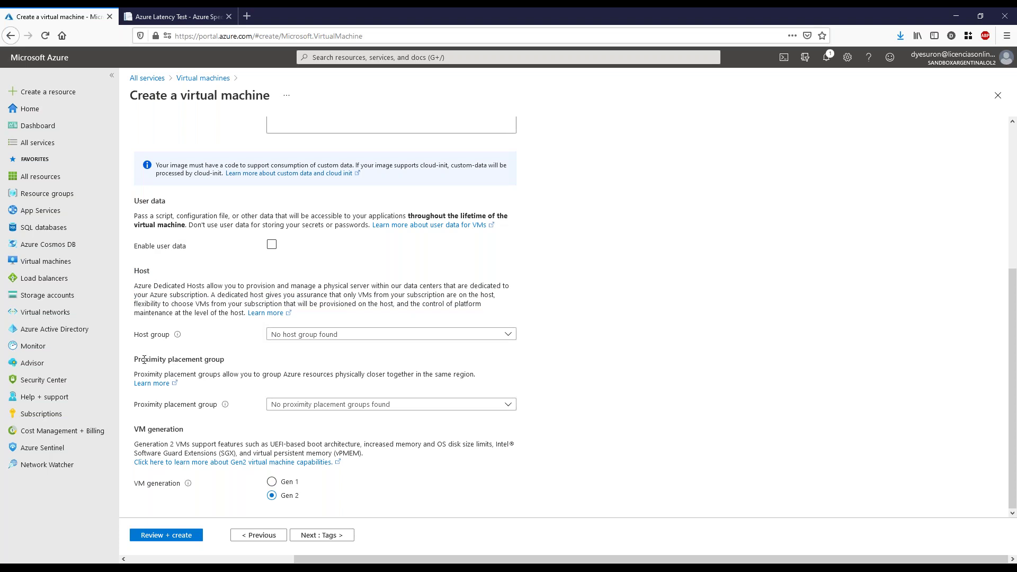
pyautogui.moveTo(143, 360); pyautogui.dragTo(216, 360)
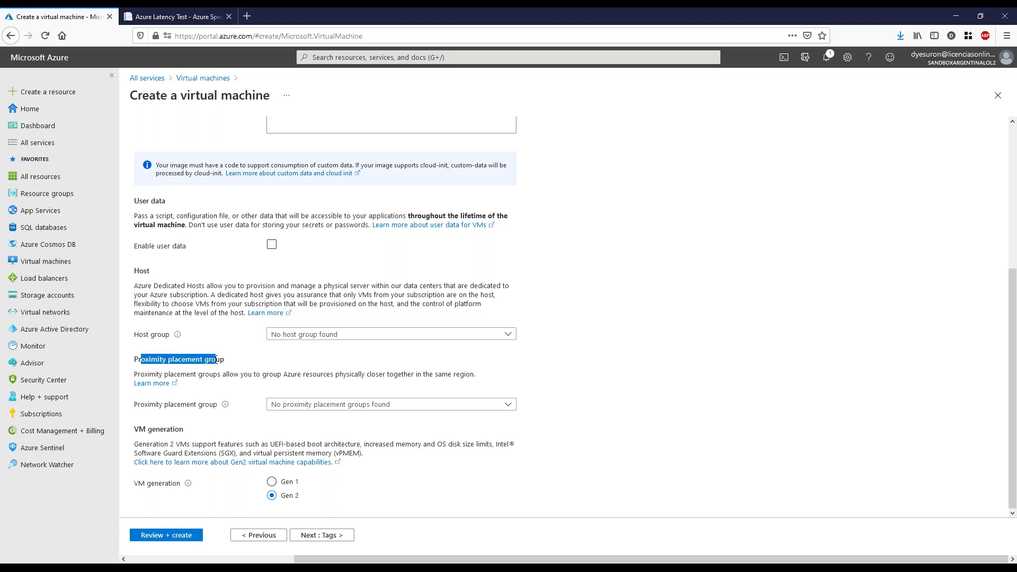
pyautogui.click(208, 373)
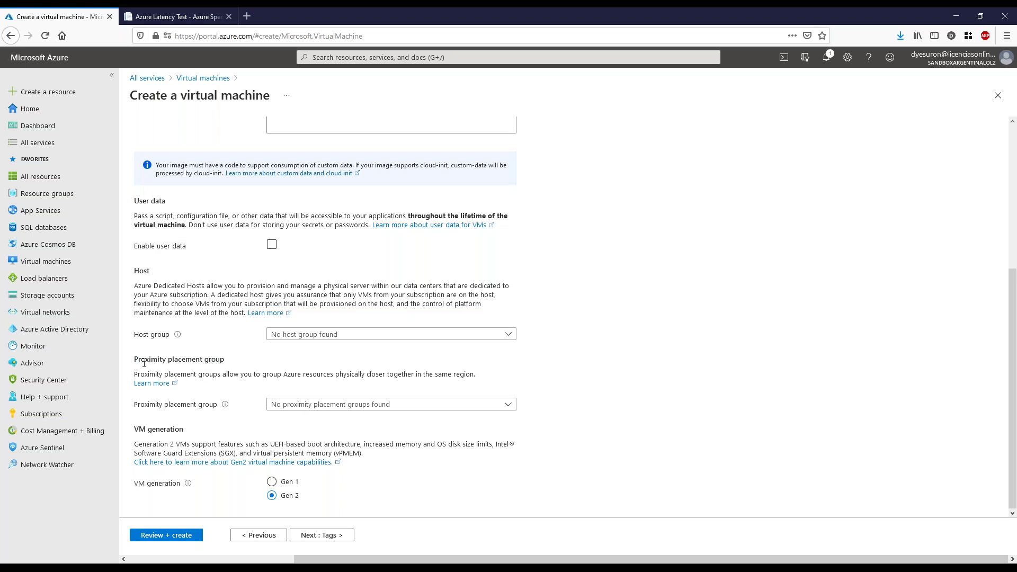
pyautogui.moveTo(144, 363); pyautogui.dragTo(218, 358)
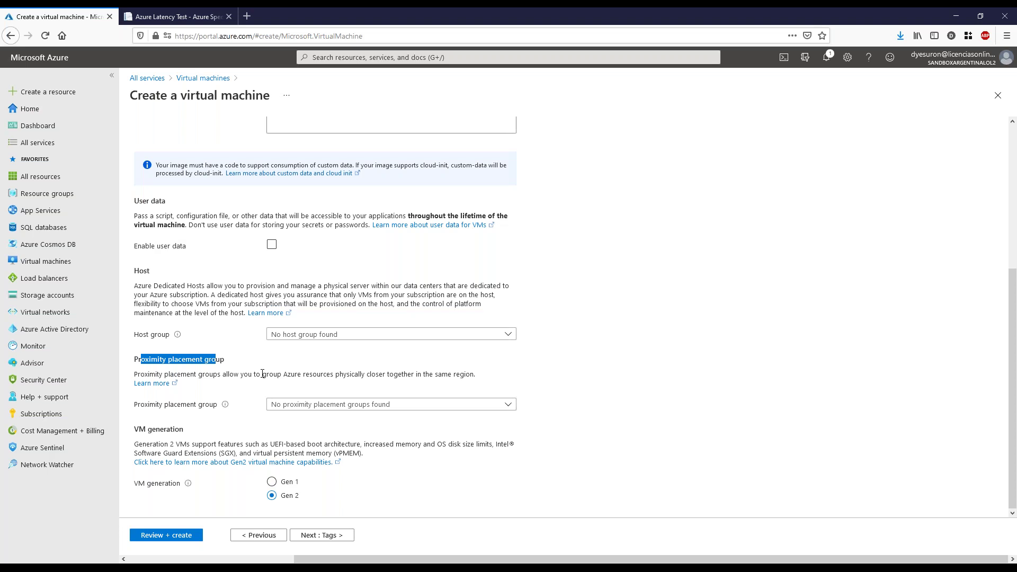
pyautogui.click(262, 374)
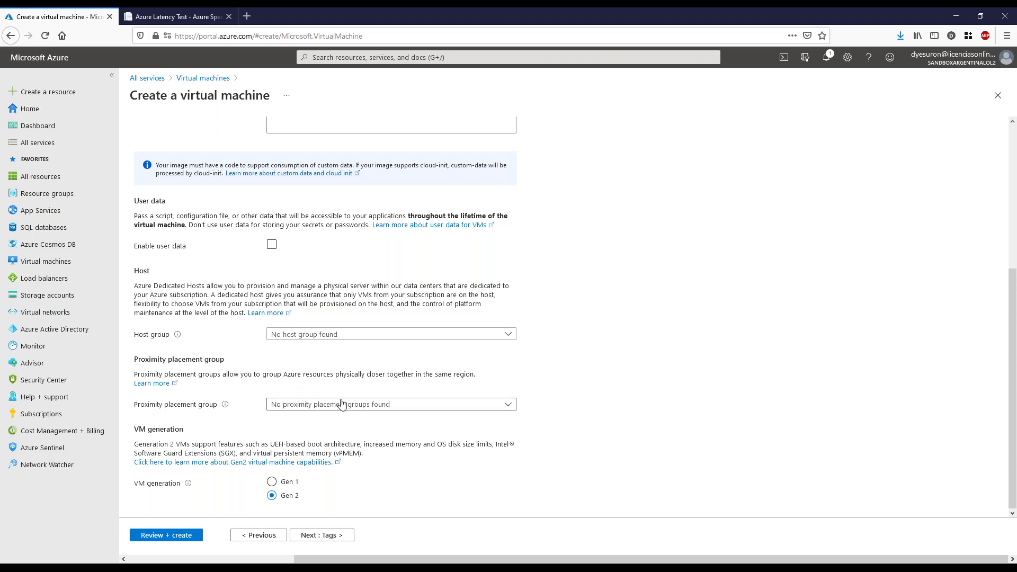
# - Leave the proximity placement group empty, switch VM generation to Gen 1, and proceed to Tags
pyautogui.click(481, 408)
pyautogui.click(481, 409)
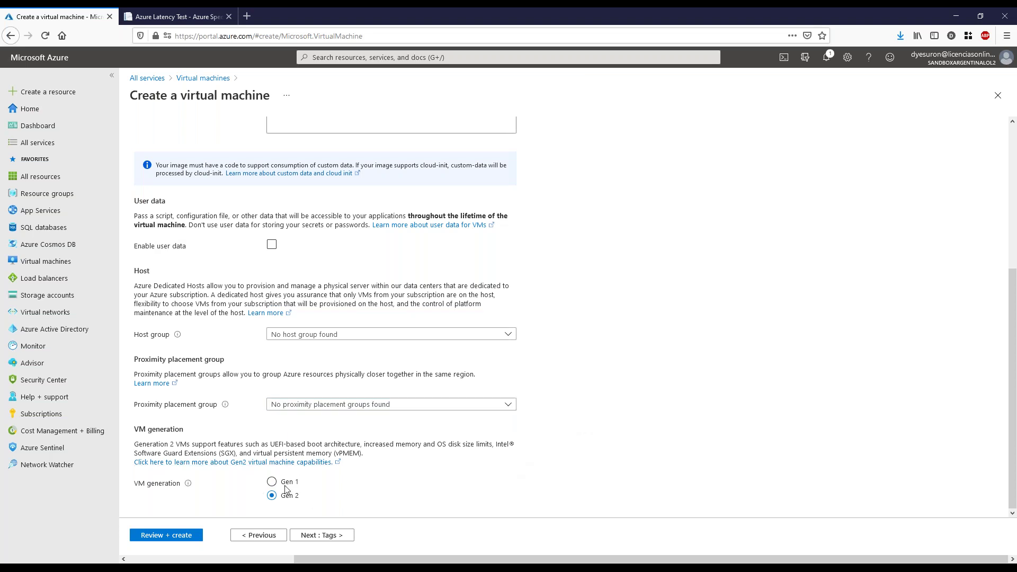
pyautogui.click(272, 483)
pyautogui.moveTo(192, 445); pyautogui.dragTo(386, 458)
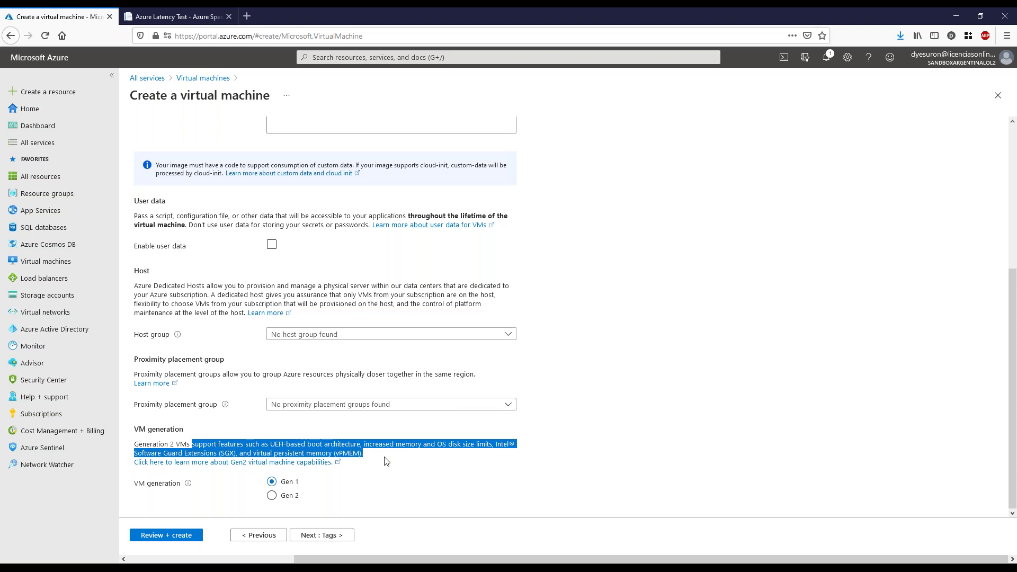
pyautogui.click(375, 464)
pyautogui.click(325, 535)
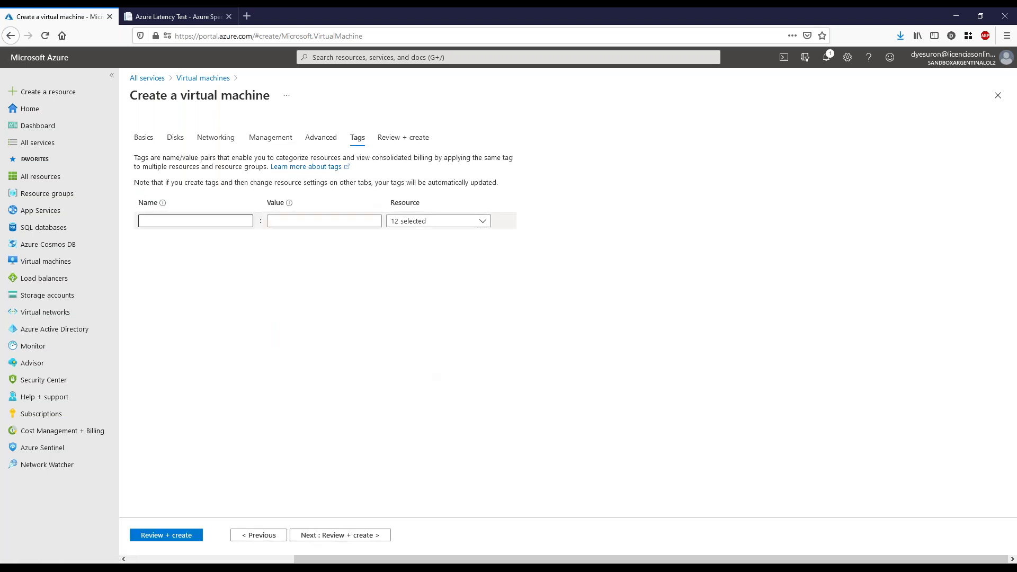
# - Add the tag ambiente = demo and confirm it applies to all 12 resources
pyautogui.click(211, 220)
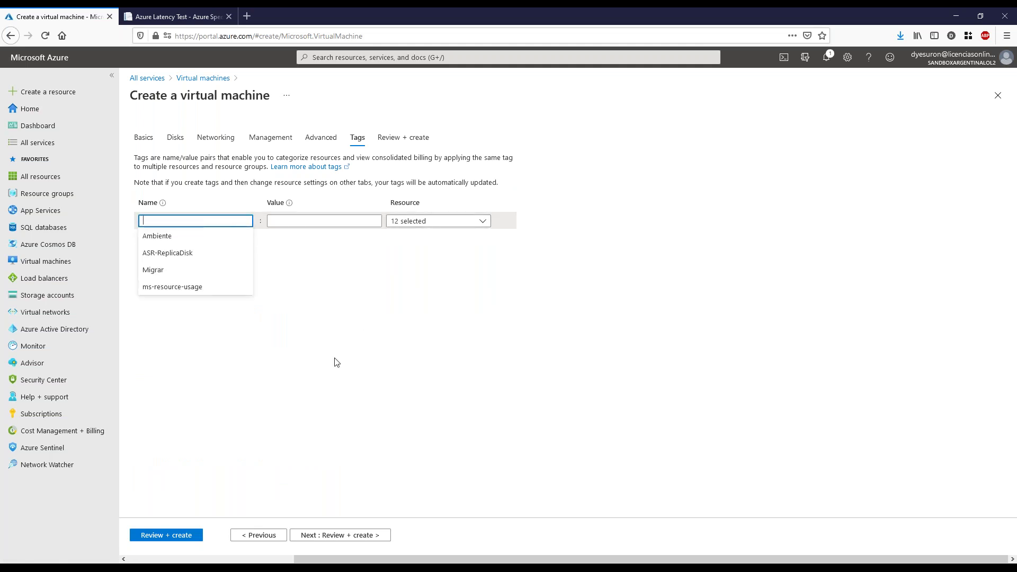
pyautogui.write('ambiente')
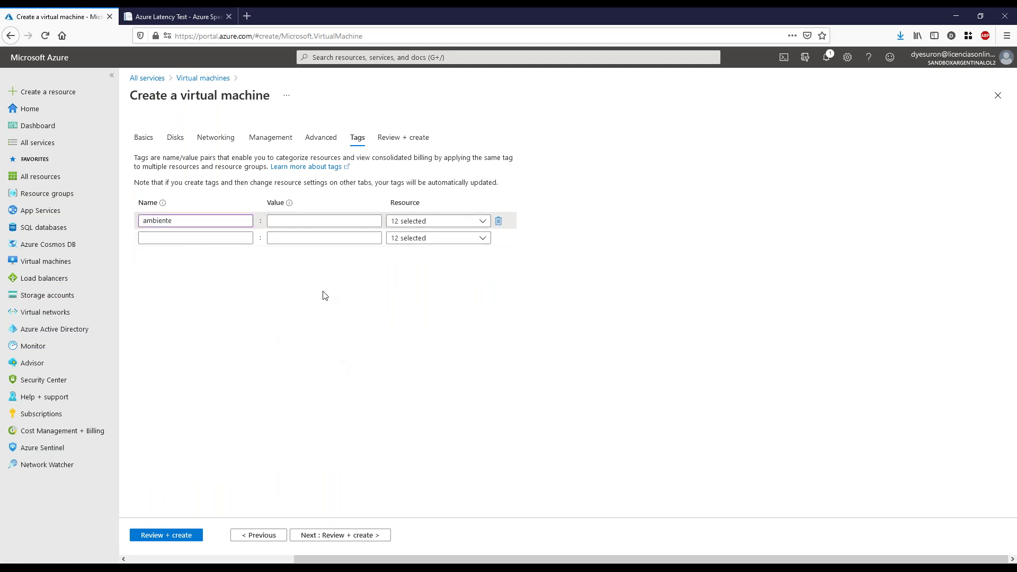
pyautogui.click(303, 221)
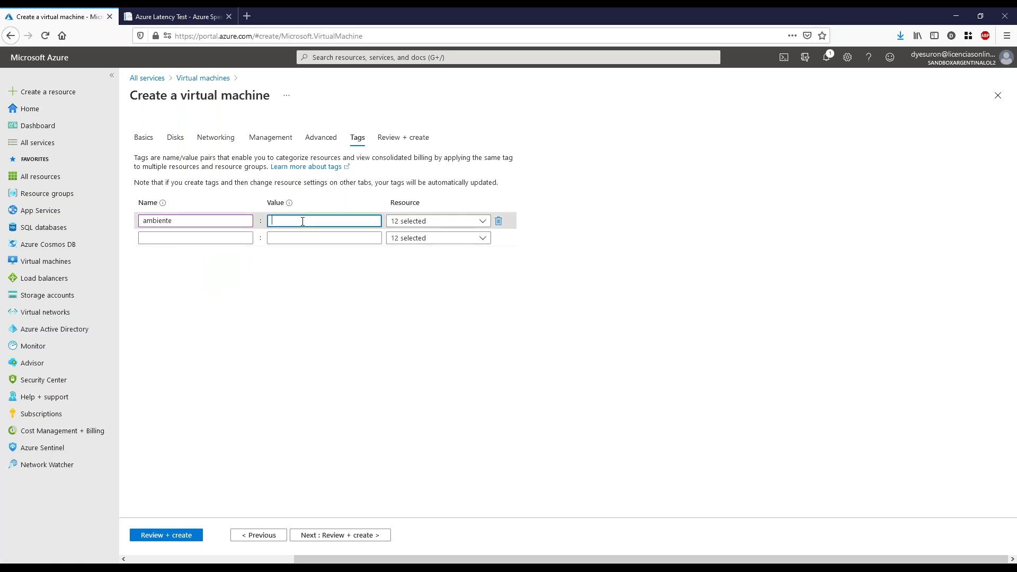
pyautogui.write('demo')
pyautogui.click(352, 269)
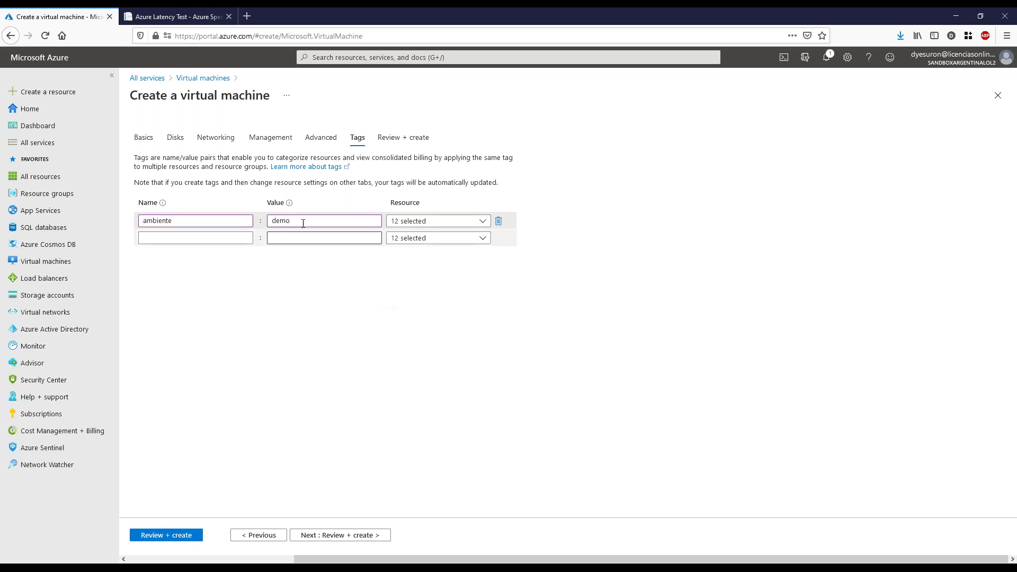
pyautogui.click(172, 221)
pyautogui.click(386, 309)
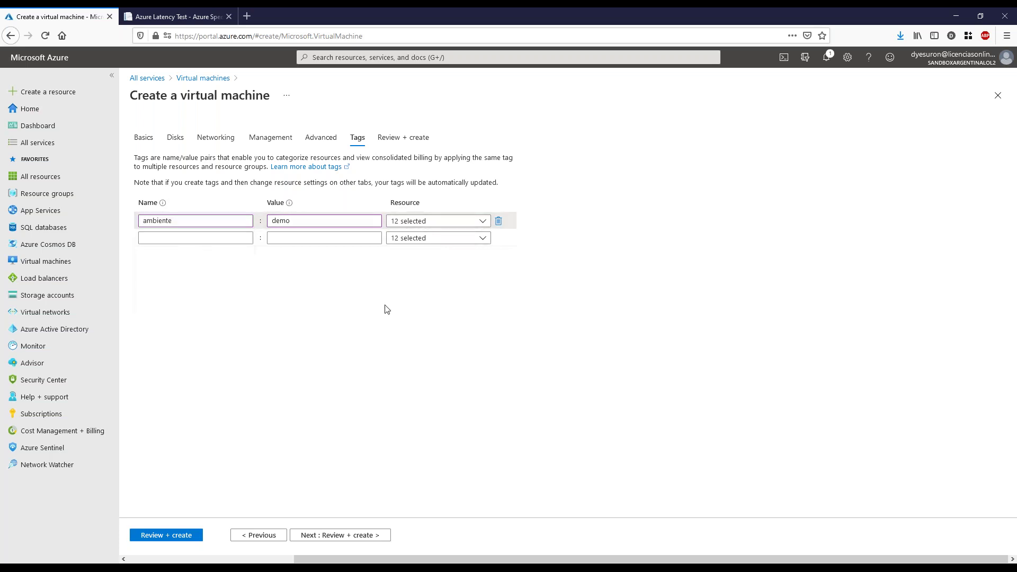
pyautogui.click(423, 225)
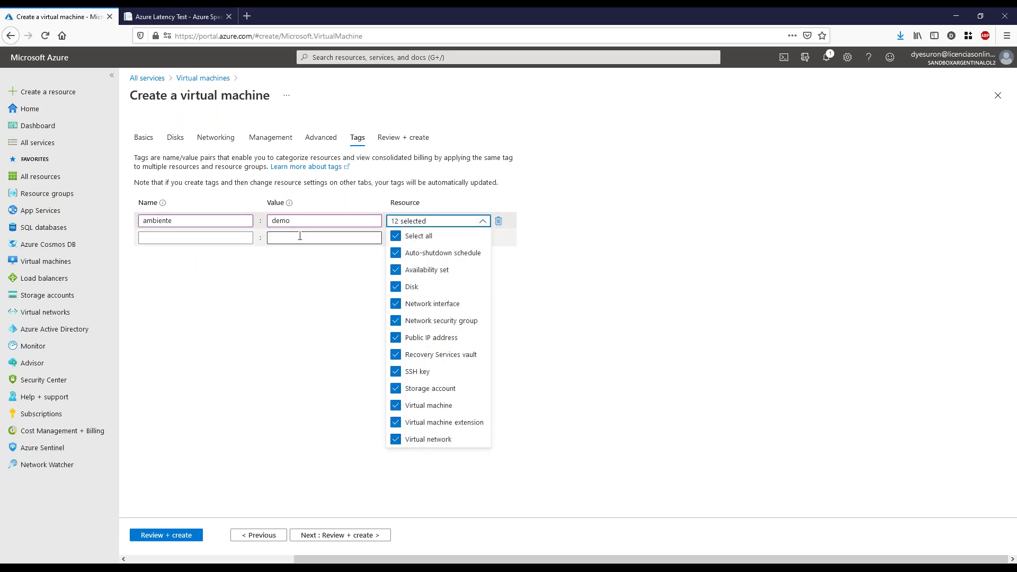
pyautogui.click(326, 220)
pyautogui.click(335, 332)
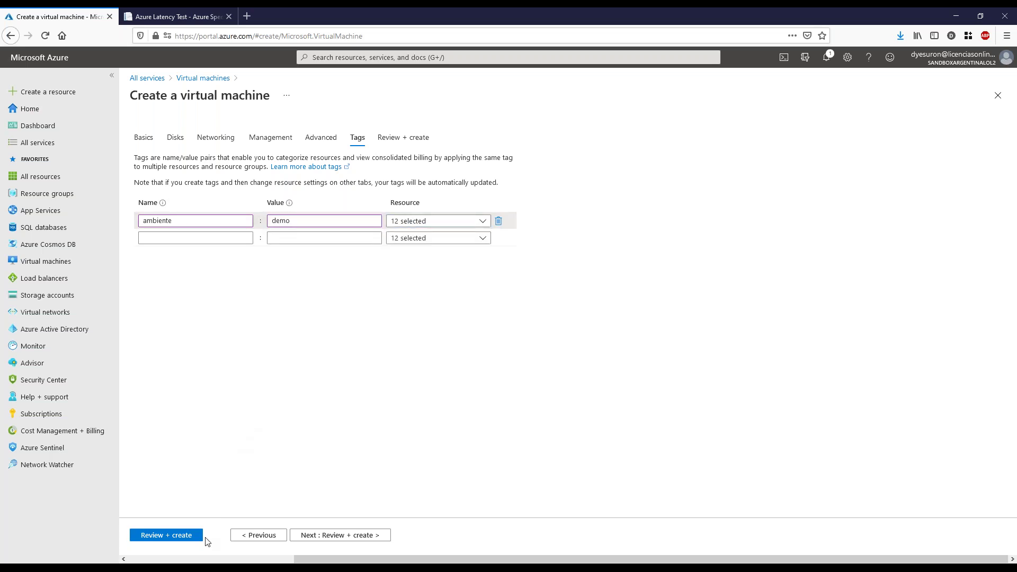
# - Run Review + create, check the Validation passed summary, and create the demogcdaniel VM
pyautogui.click(183, 535)
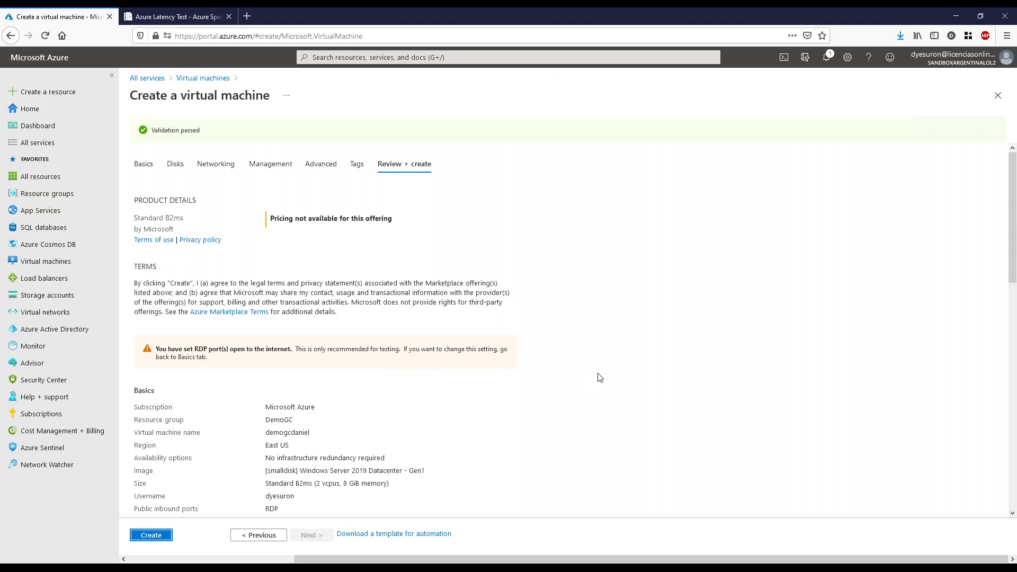
pyautogui.scroll(-3, 579, 381)
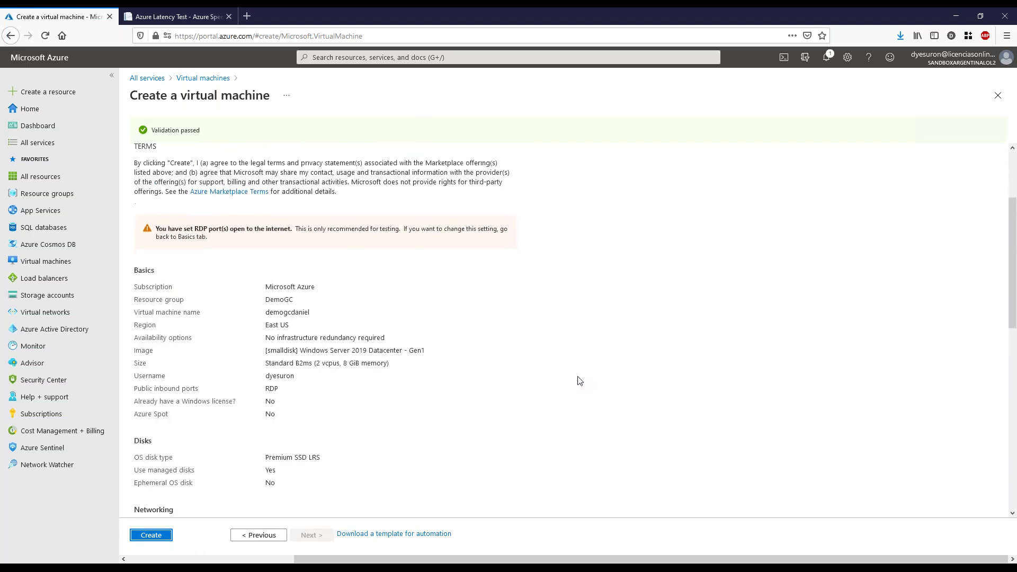
pyautogui.scroll(-10, 579, 380)
pyautogui.scroll(13, 567, 375)
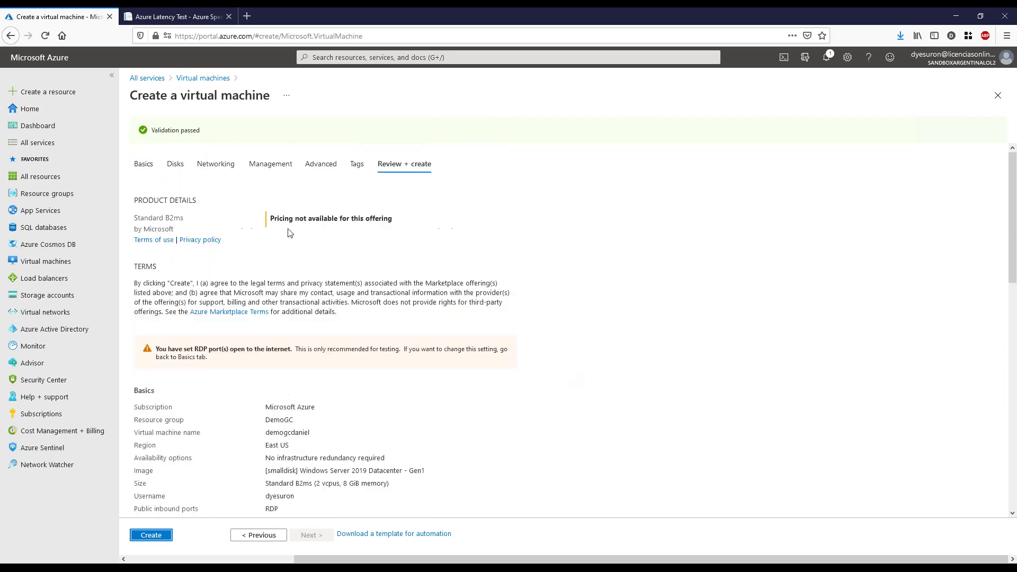
pyautogui.tripleClick(156, 131)
pyautogui.click(293, 267)
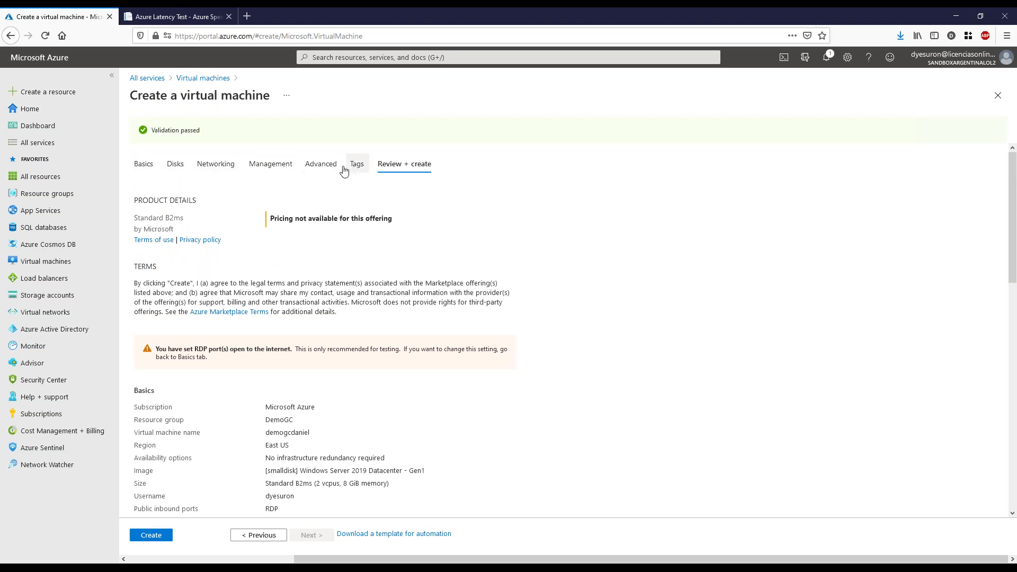
pyautogui.click(158, 536)
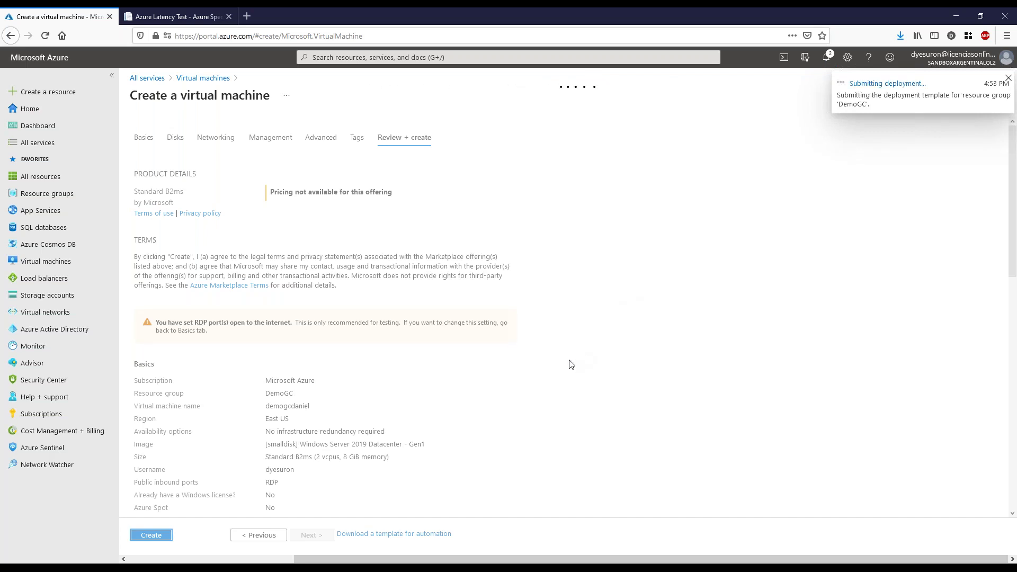
# - Watch the deployment overview as the vnet, NSG, public IP and network interface demogcdaniel470 are created
pyautogui.moveTo(333, 539)
pyautogui.mouseDown()
pyautogui.moveTo(340, 517)
pyautogui.moveTo(449, 527)
pyautogui.moveTo(452, 551)
pyautogui.moveTo(350, 542)
pyautogui.mouseUp()
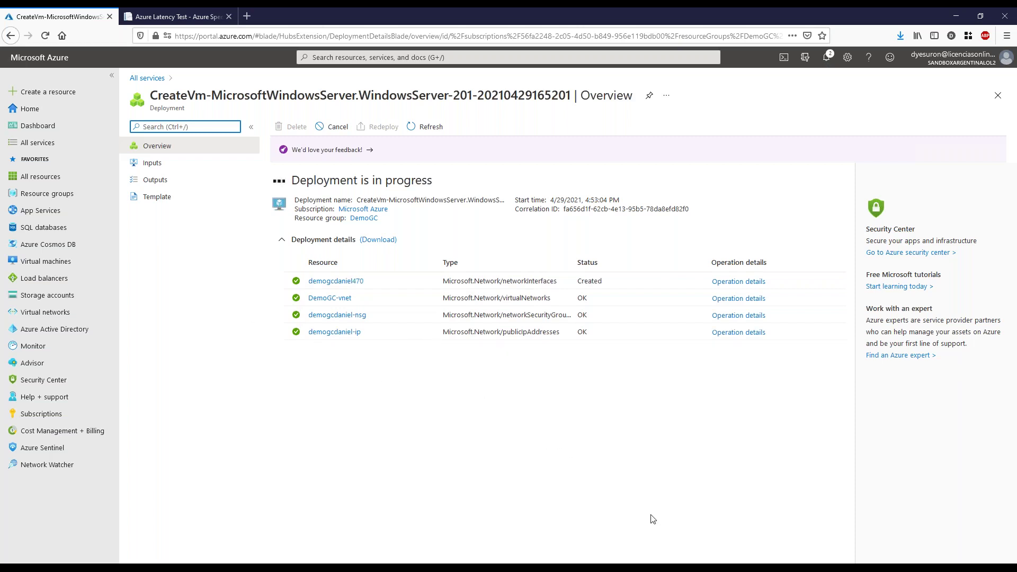
pyautogui.moveTo(466, 568)
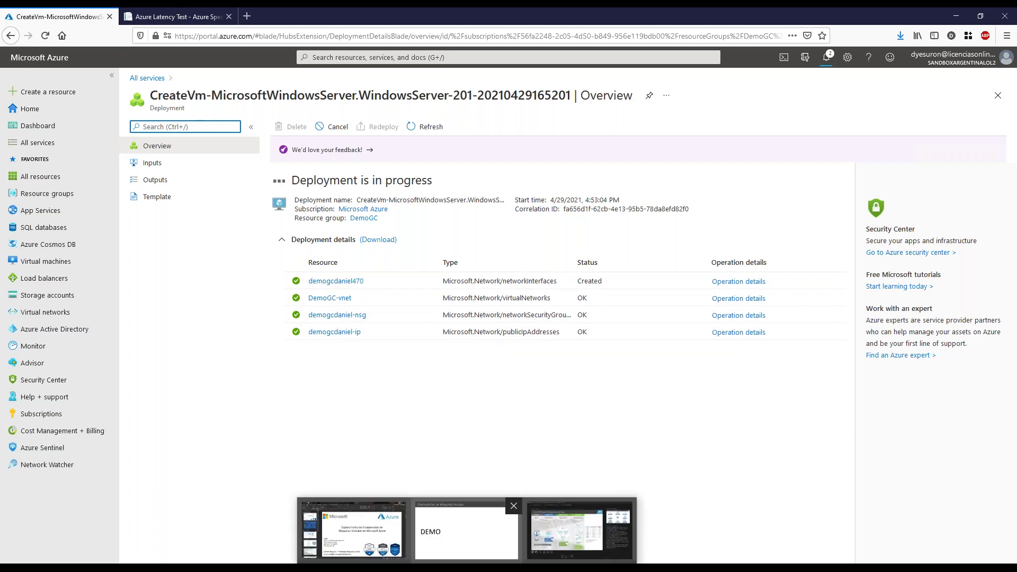
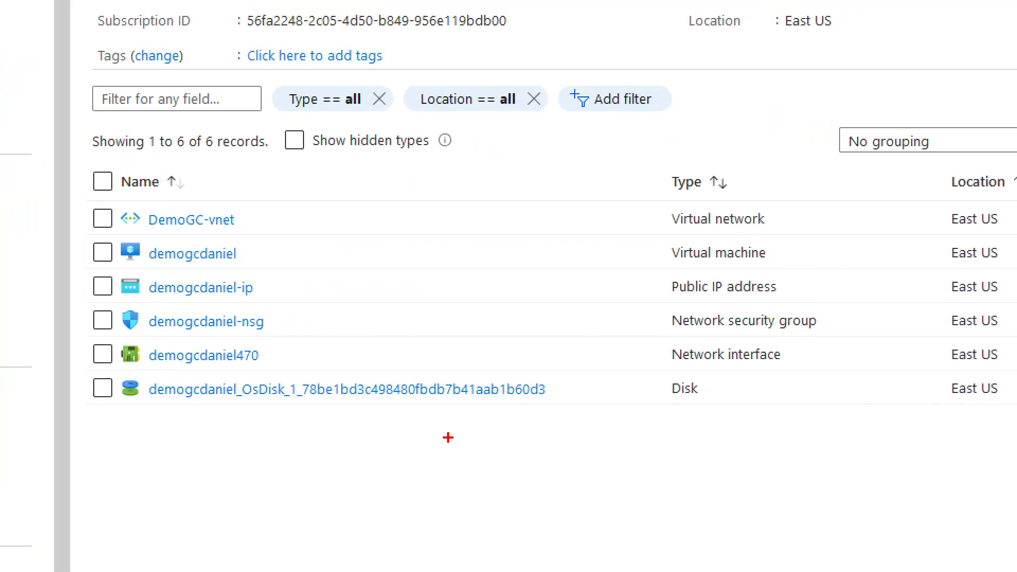
pyautogui.moveTo(144, 269); pyautogui.dragTo(241, 263)
pyautogui.moveTo(154, 406); pyautogui.dragTo(358, 400)
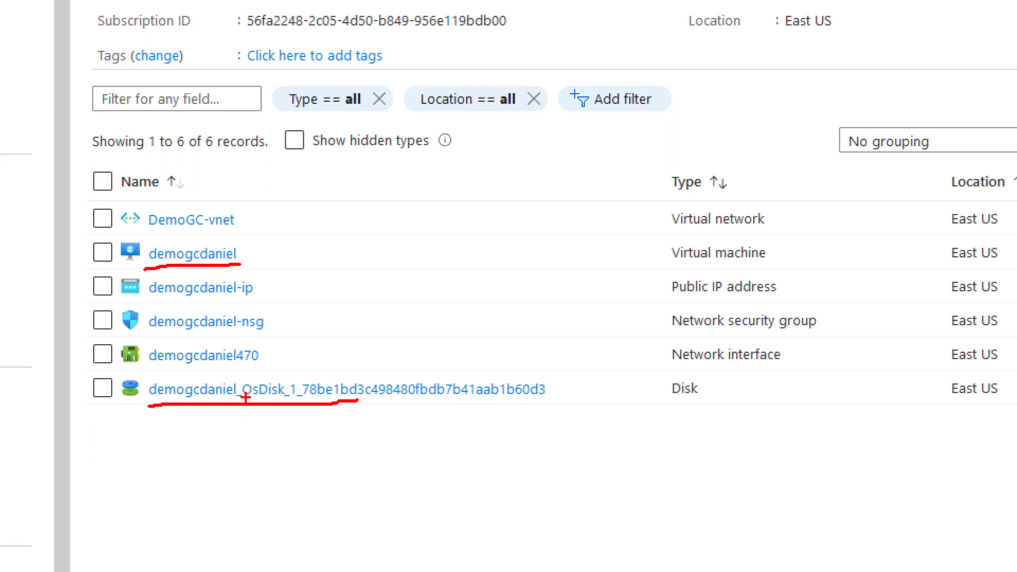
pyautogui.moveTo(260, 397); pyautogui.dragTo(285, 396)
pyautogui.moveTo(150, 233); pyautogui.dragTo(254, 227)
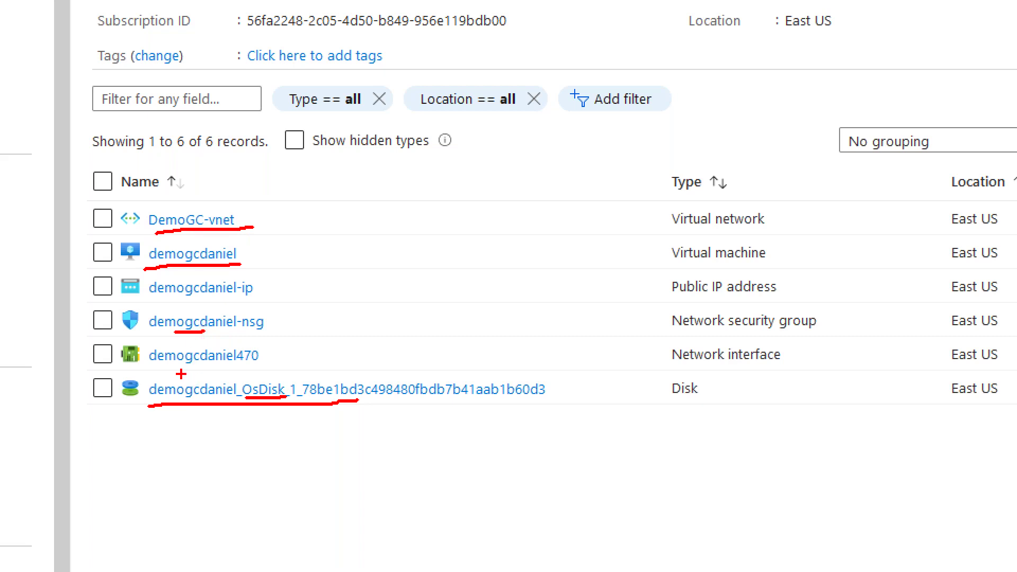
pyautogui.moveTo(171, 371); pyautogui.dragTo(262, 366)
pyautogui.moveTo(161, 329); pyautogui.dragTo(214, 327)
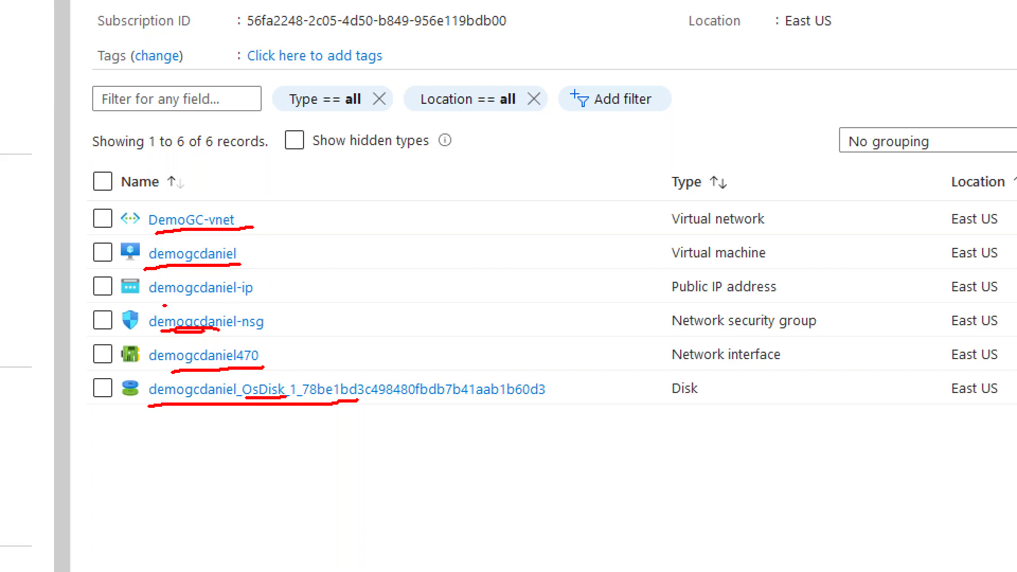
pyautogui.moveTo(165, 306); pyautogui.dragTo(250, 303)
pyautogui.moveTo(690, 296); pyautogui.dragTo(777, 297)
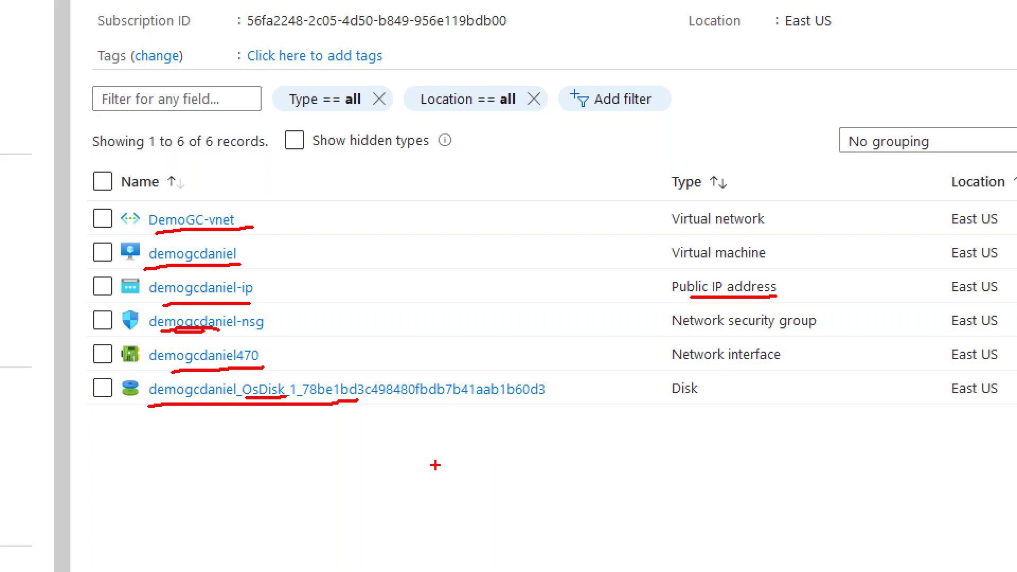
pyautogui.press('Escape')
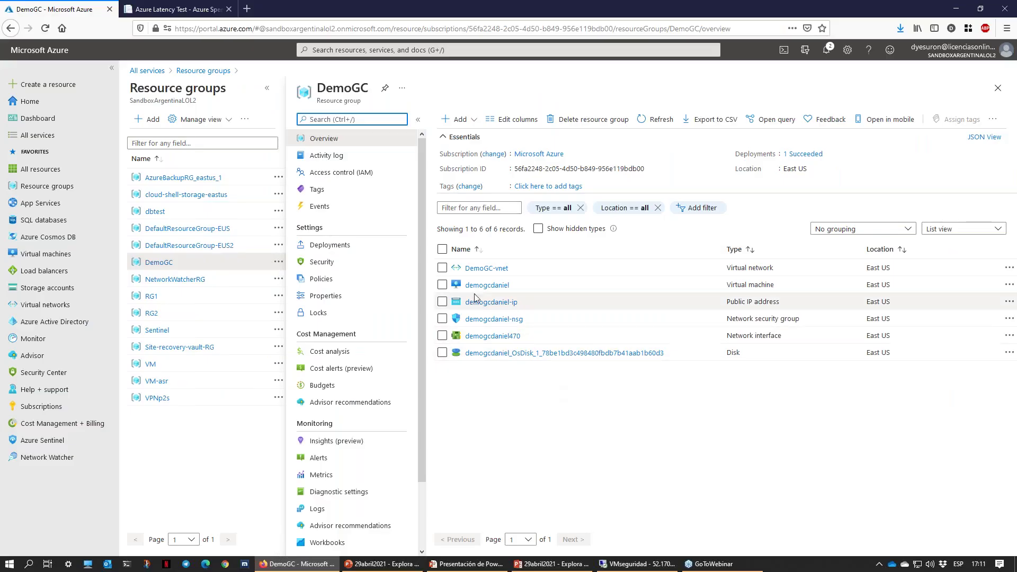
# - Open the demogcdaniel VM and underline its Running status
pyautogui.click(489, 286)
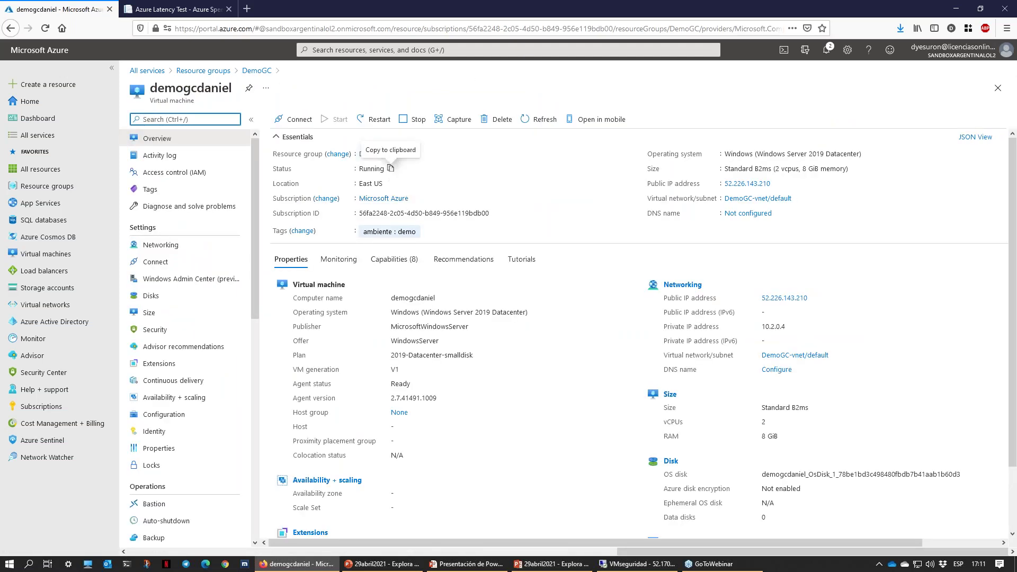
pyautogui.hotkey('ctrl', '1')
pyautogui.moveTo(336, 179); pyautogui.dragTo(419, 183)
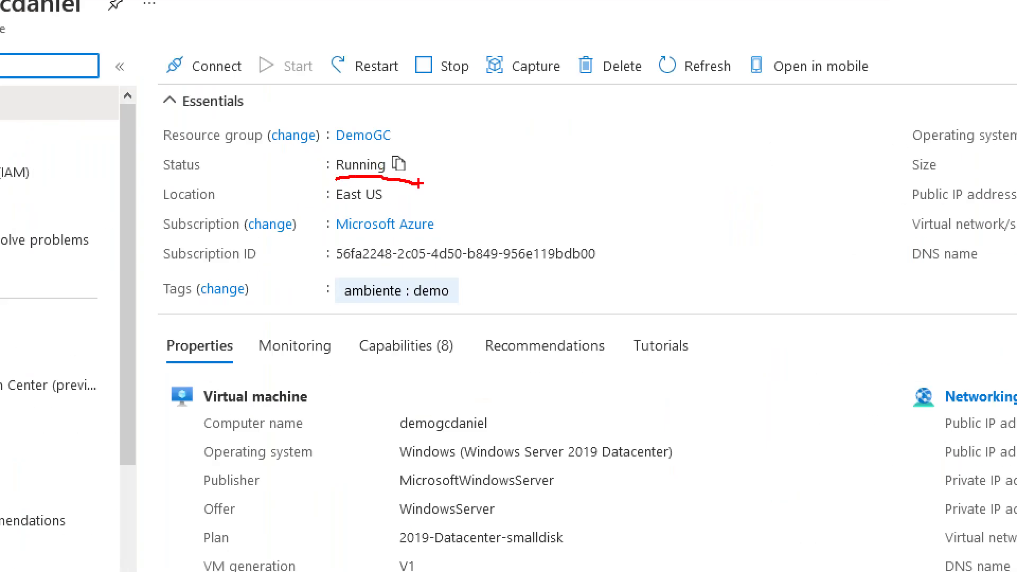
pyautogui.press('Escape')
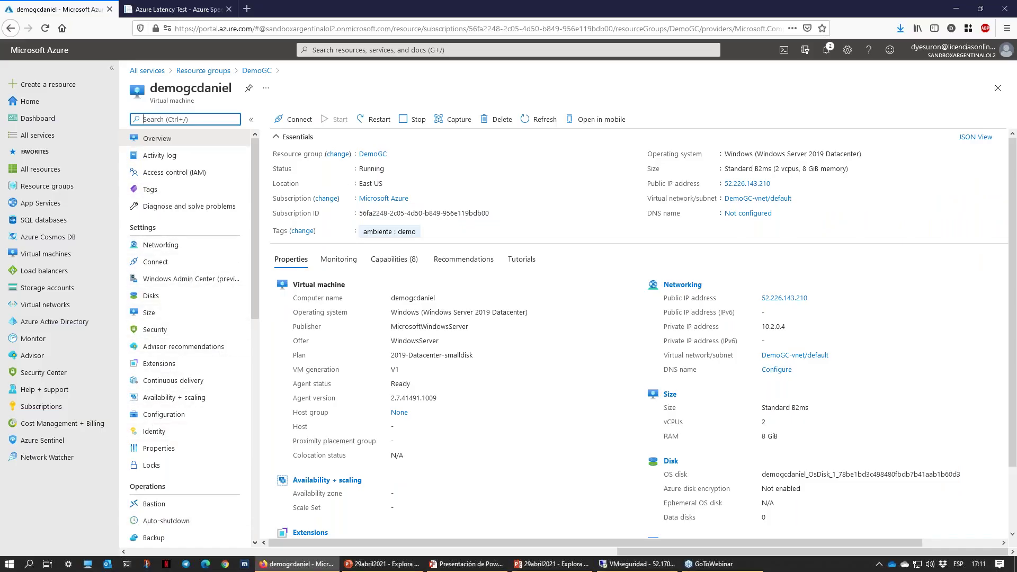
# - View the VM's disks: a 30 GiB Premium SSD LRS OS disk and no data disks
pyautogui.click(152, 298)
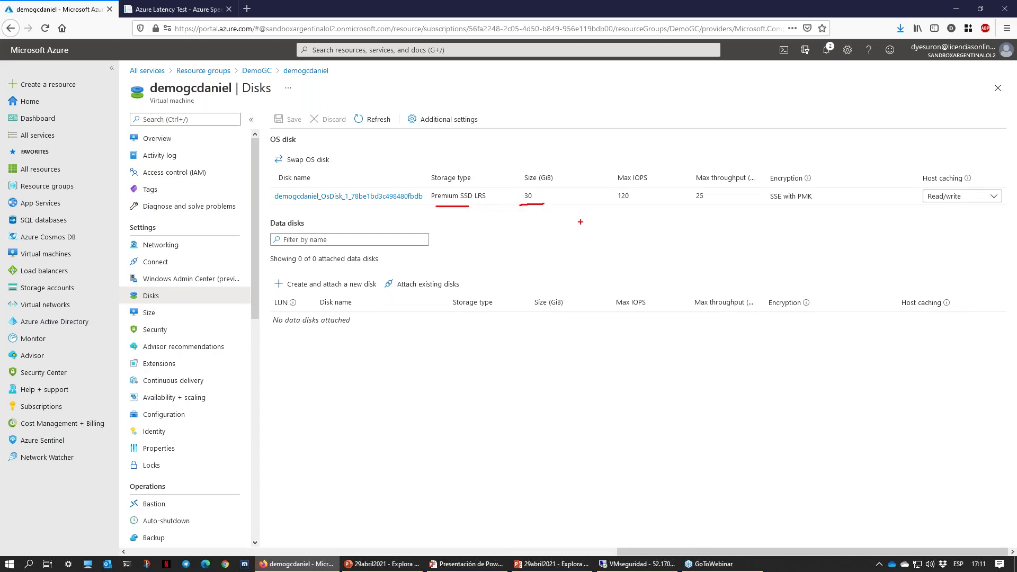
pyautogui.moveTo(277, 294)
pyautogui.mouseDown()
pyautogui.moveTo(396, 289)
pyautogui.moveTo(282, 267)
pyautogui.mouseUp()
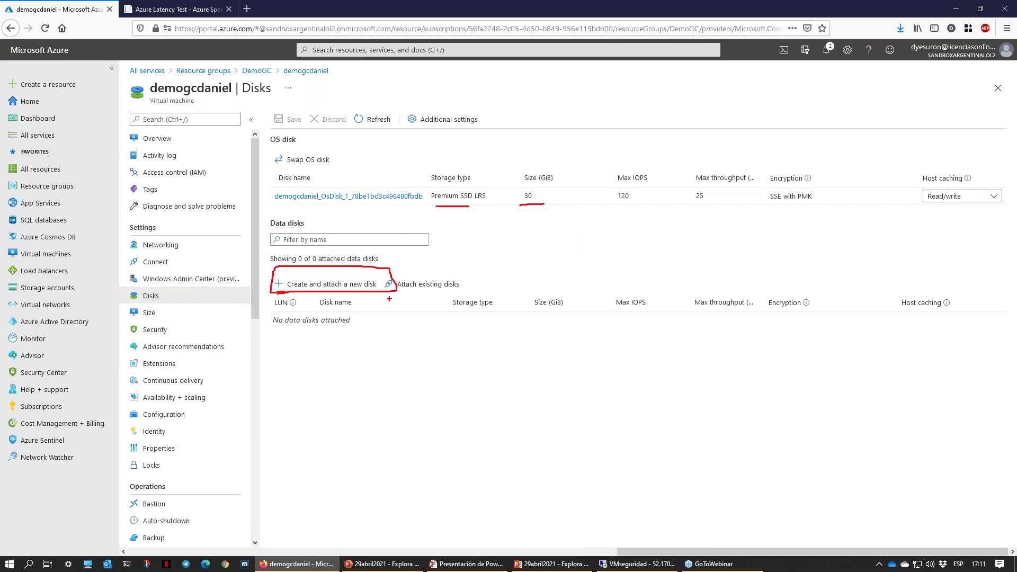
pyautogui.press('Escape')
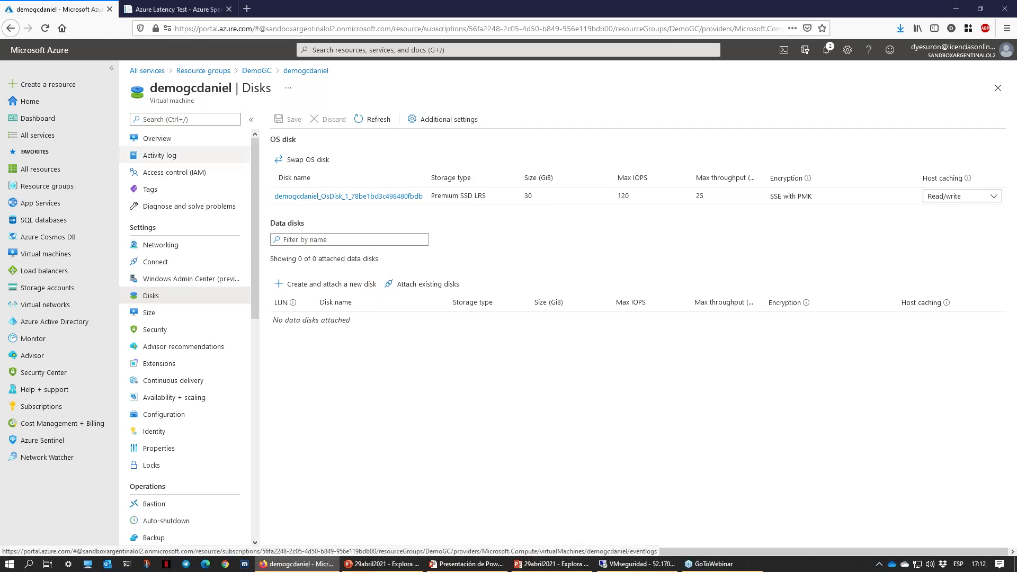
# - Open the OS disk's page and its Size + performance settings, currently 30 GiB at P4
pyautogui.click(359, 196)
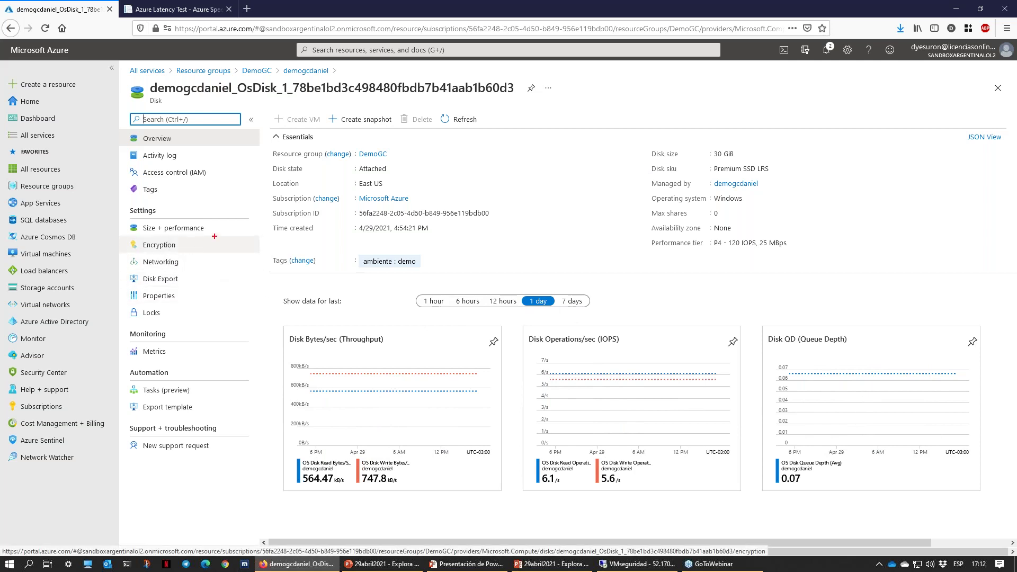
pyautogui.moveTo(214, 236)
pyautogui.mouseDown()
pyautogui.moveTo(59, 241)
pyautogui.moveTo(212, 233)
pyautogui.mouseUp()
pyautogui.press('Escape')
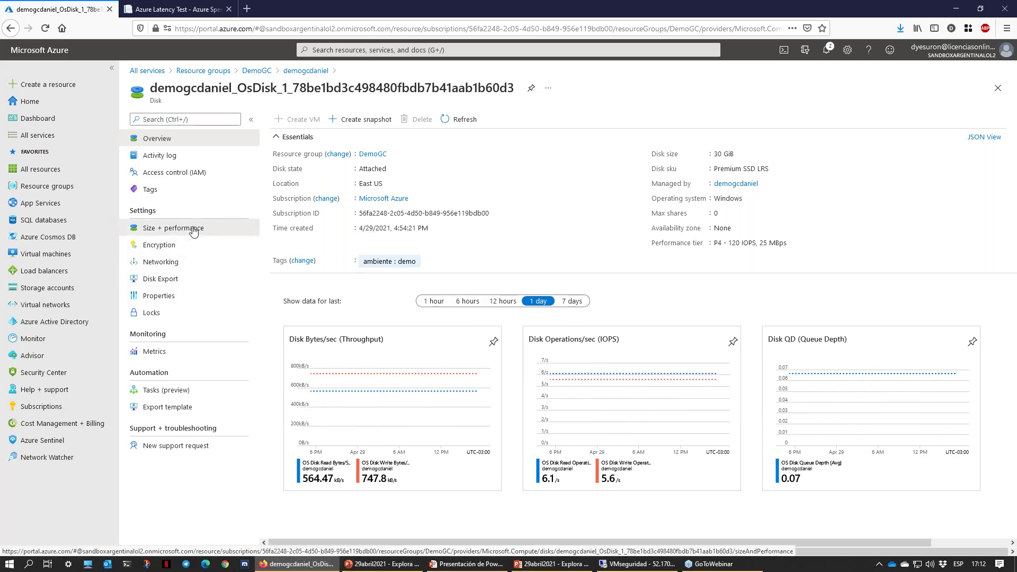
pyautogui.click(193, 232)
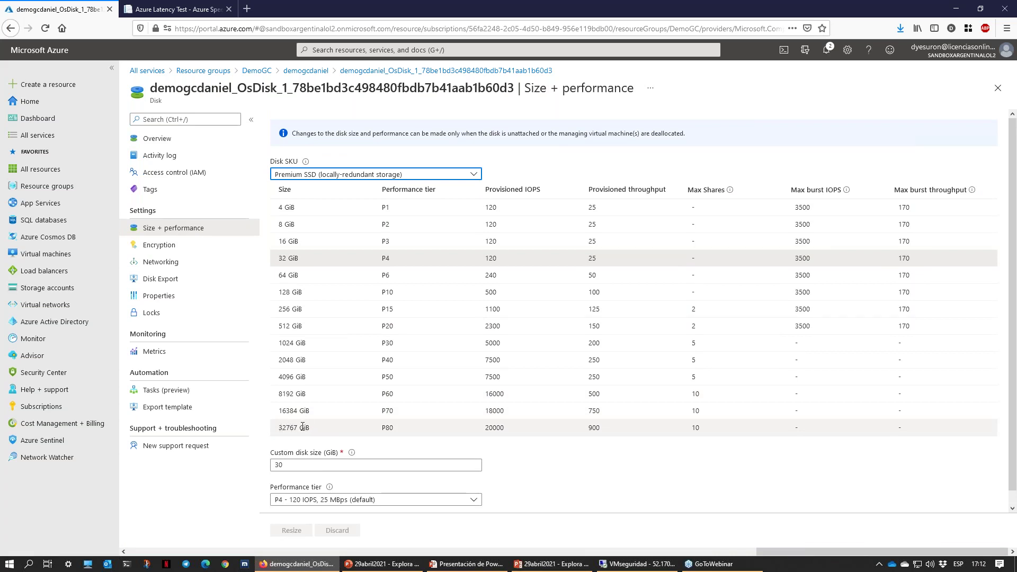
pyautogui.click(341, 176)
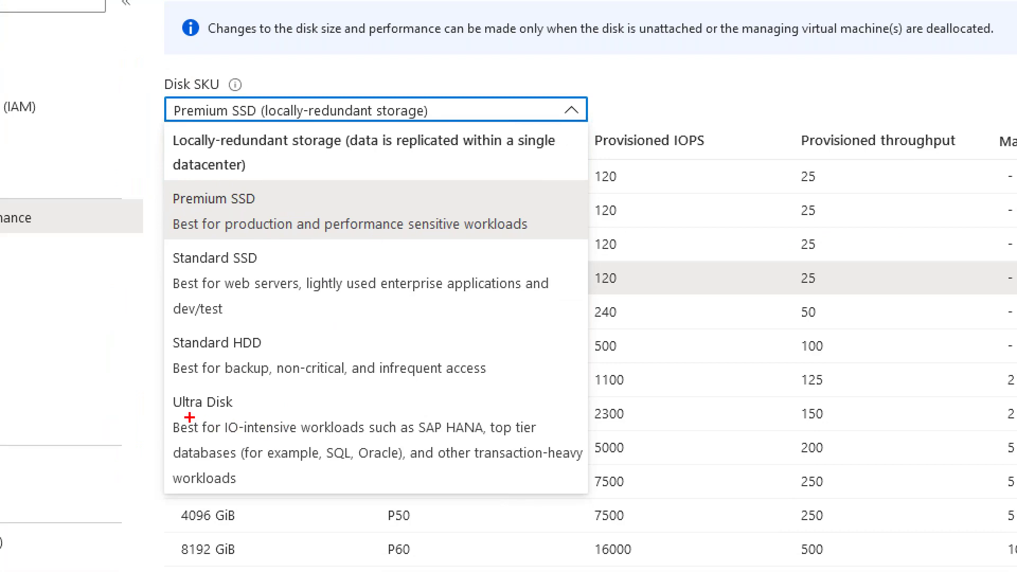
pyautogui.moveTo(187, 417); pyautogui.dragTo(214, 412)
pyautogui.moveTo(304, 189); pyautogui.dragTo(279, 187)
pyautogui.moveTo(309, 394)
pyautogui.mouseDown()
pyautogui.moveTo(245, 405)
pyautogui.moveTo(271, 412)
pyautogui.mouseUp()
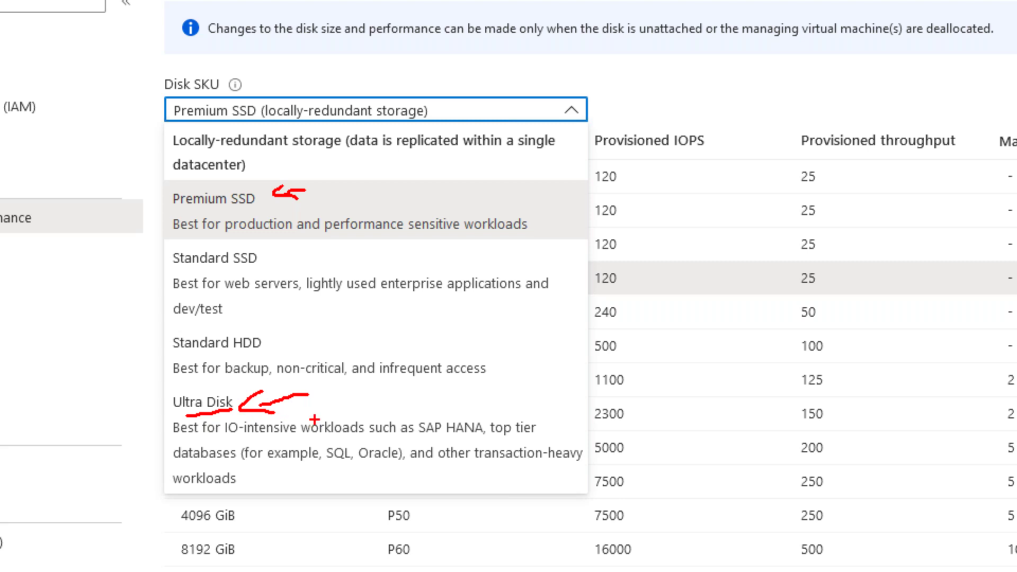
pyautogui.press('Escape')
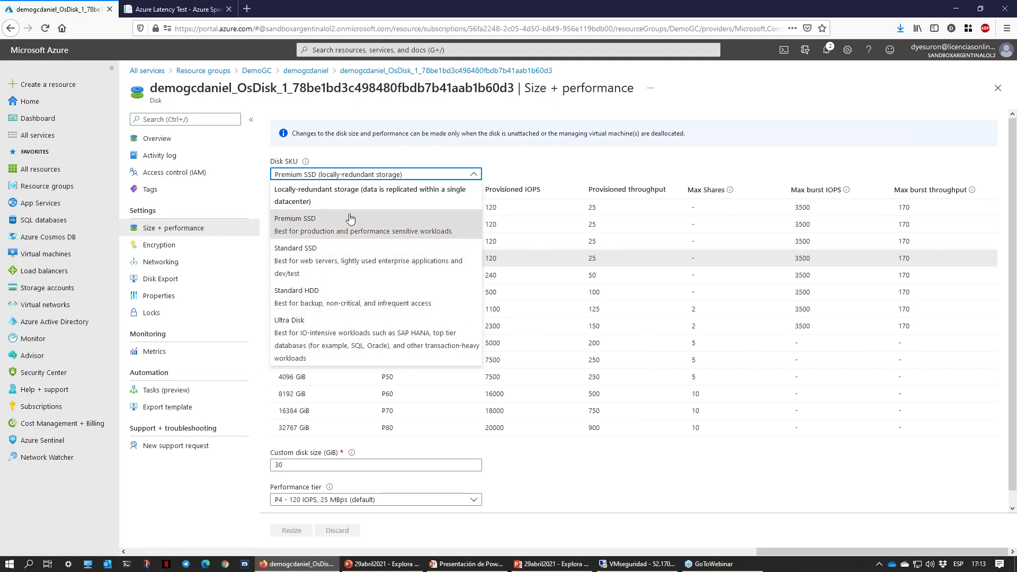
pyautogui.click(331, 265)
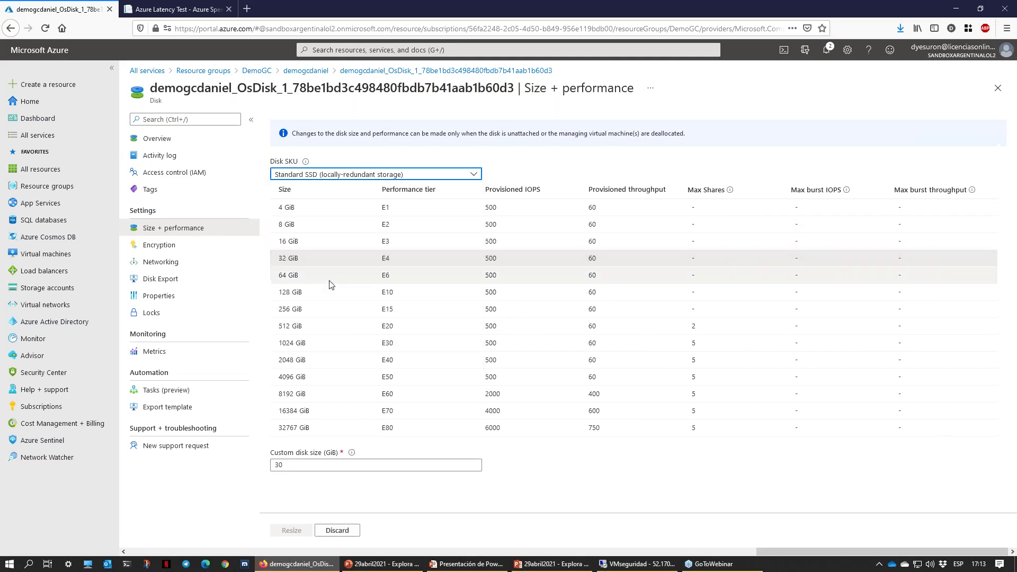
pyautogui.click(333, 176)
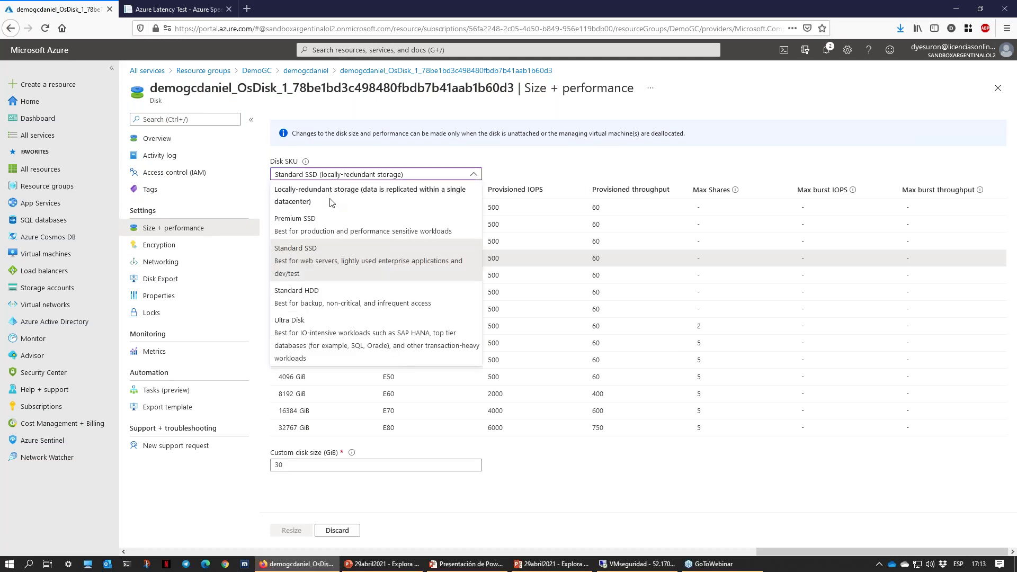
pyautogui.click(320, 232)
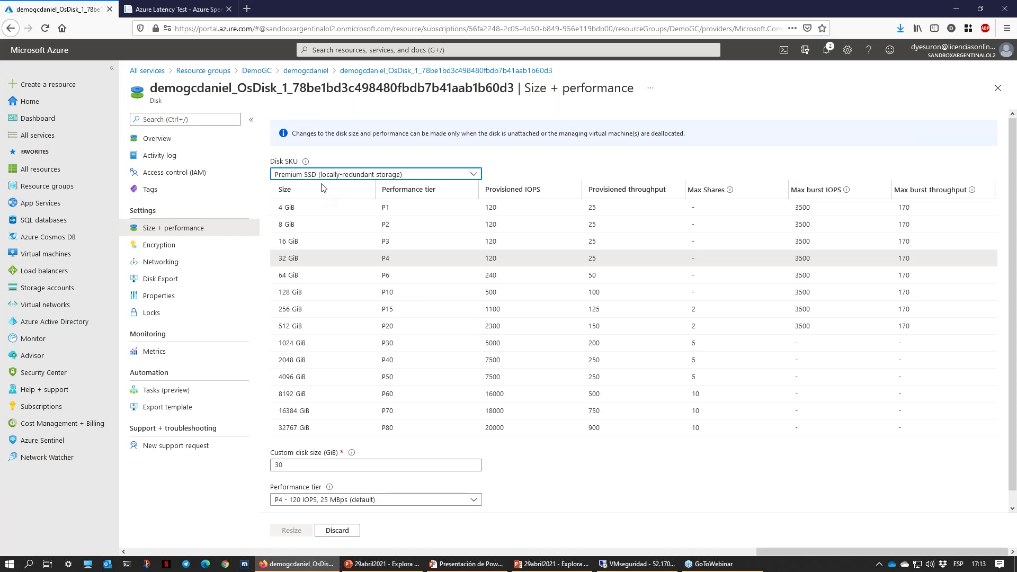
pyautogui.moveTo(292, 511)
pyautogui.mouseDown()
pyautogui.moveTo(266, 543)
pyautogui.moveTo(322, 530)
pyautogui.moveTo(290, 510)
pyautogui.mouseUp()
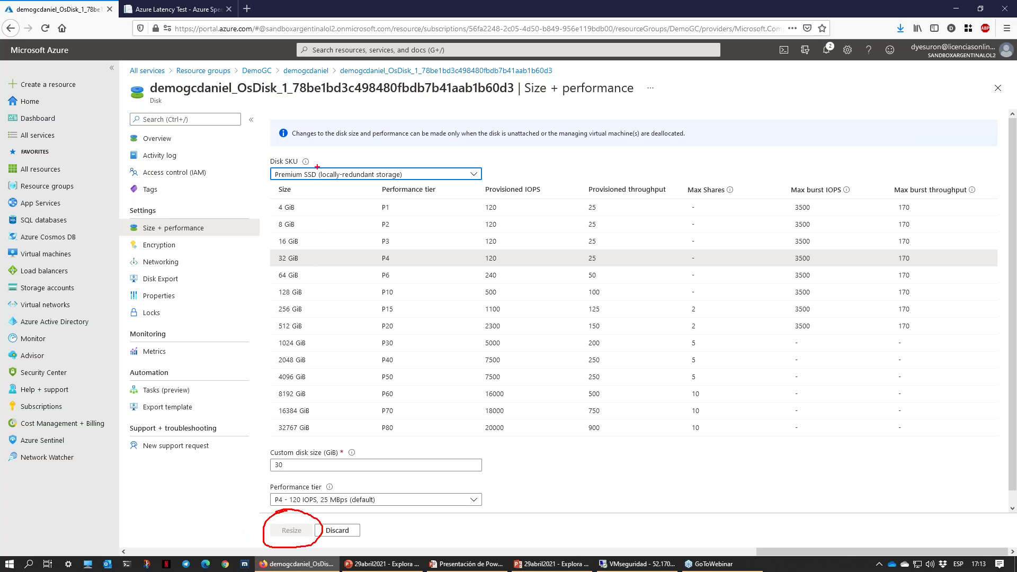
# - Try a 128 GiB custom size with the P15 tier, then discard the pending change
pyautogui.moveTo(278, 181); pyautogui.dragTo(315, 182)
pyautogui.press('Escape')
pyautogui.click(275, 465)
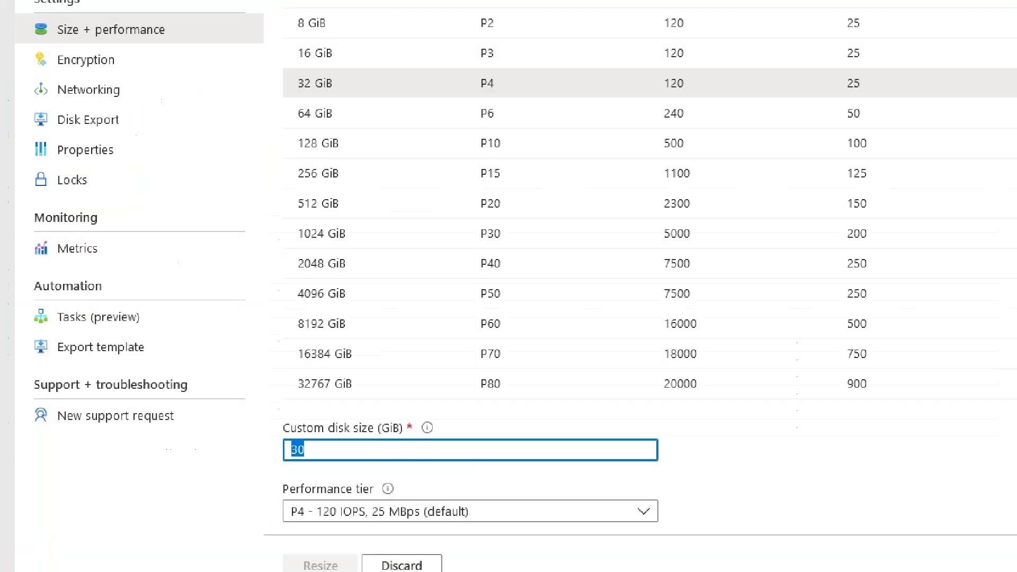
pyautogui.moveTo(268, 472); pyautogui.dragTo(285, 476)
pyautogui.press('Escape')
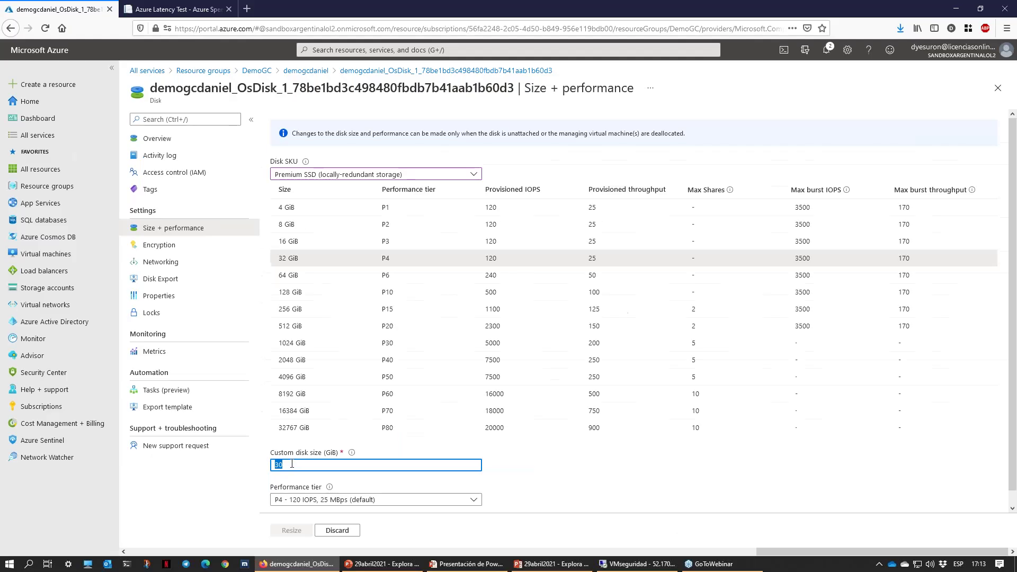
pyautogui.write('128')
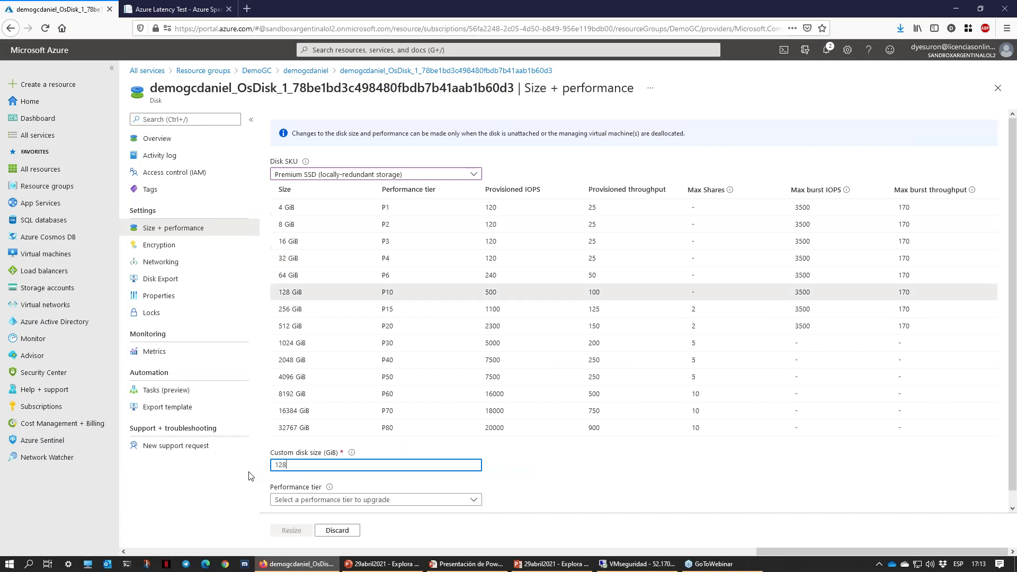
pyautogui.click(250, 477)
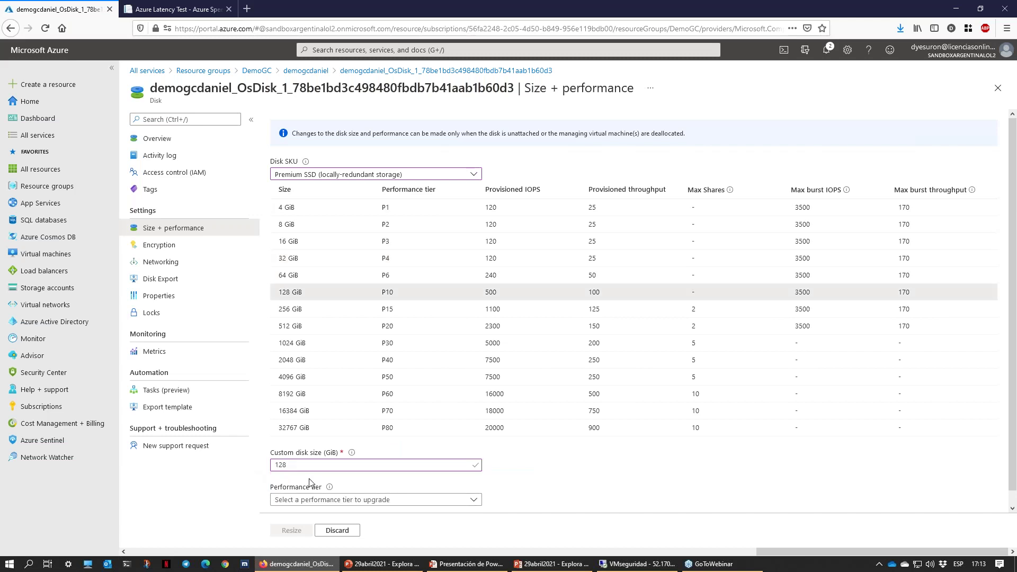
pyautogui.click(344, 499)
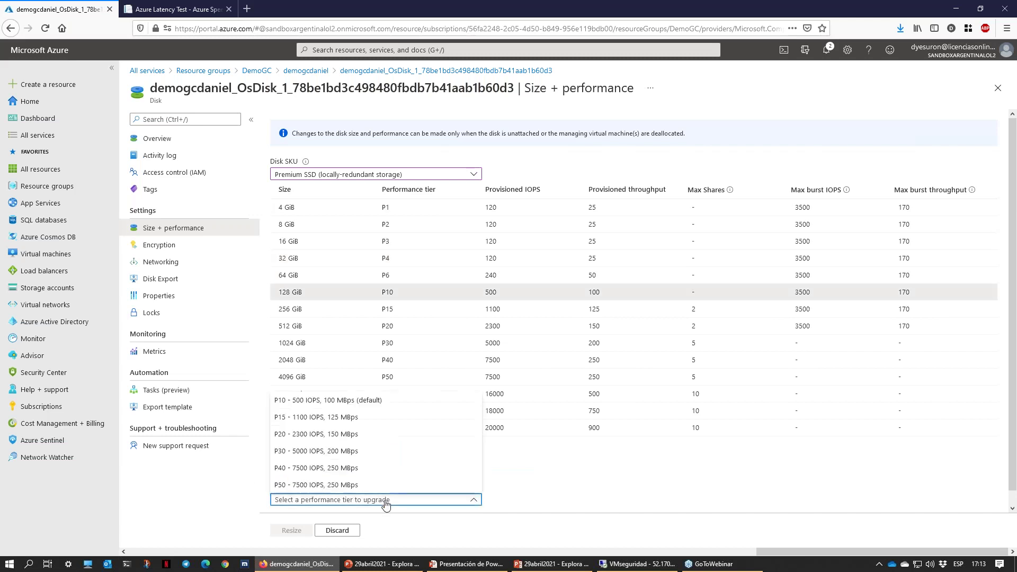
pyautogui.click(343, 417)
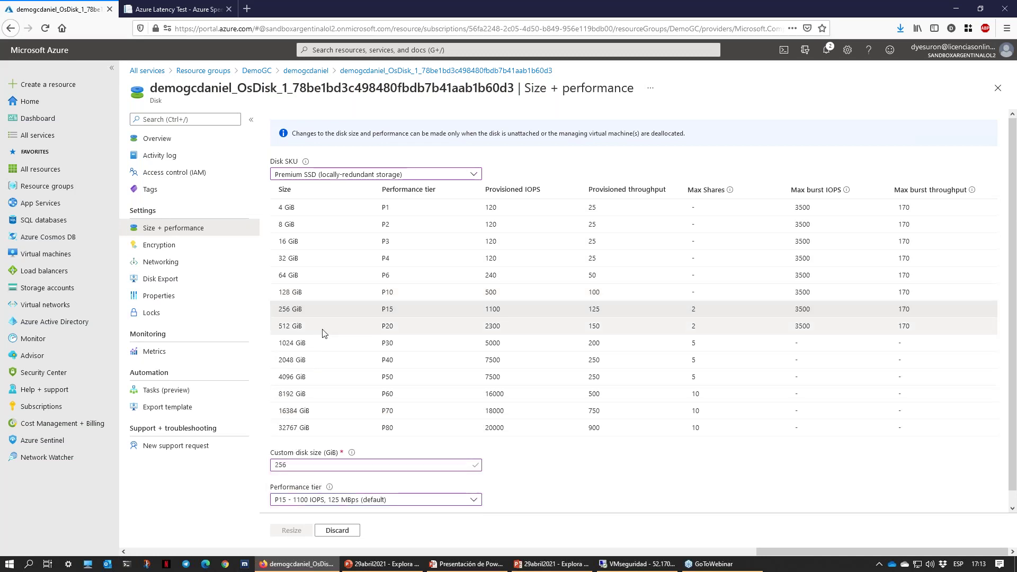
pyautogui.scroll(-1, 446, 324)
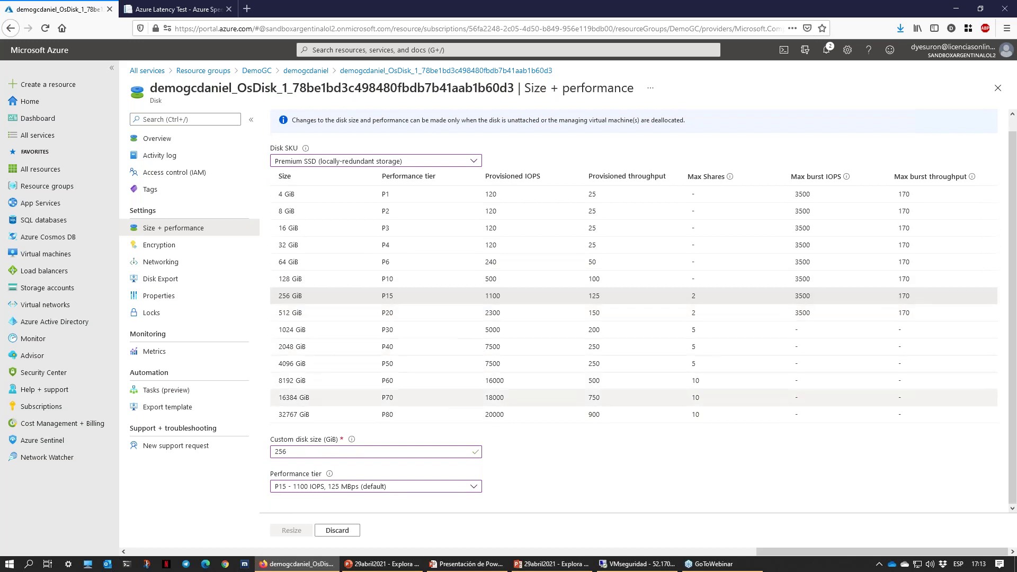
pyautogui.click(295, 454)
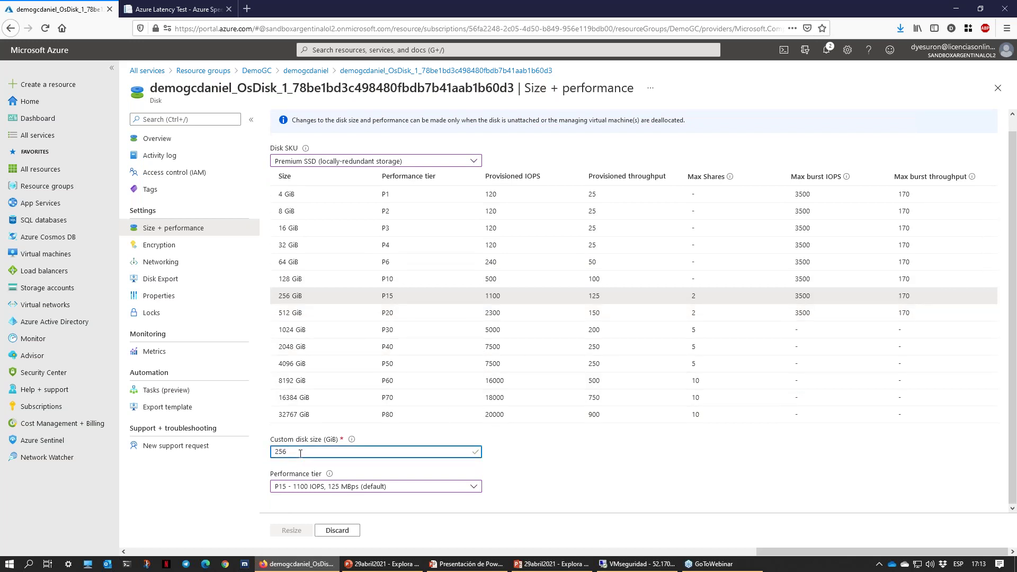
pyautogui.click(337, 530)
# - Try 32 GiB as the custom disk size, keeping the P4 tier, and mark it
pyautogui.moveTo(286, 452); pyautogui.dragTo(260, 451)
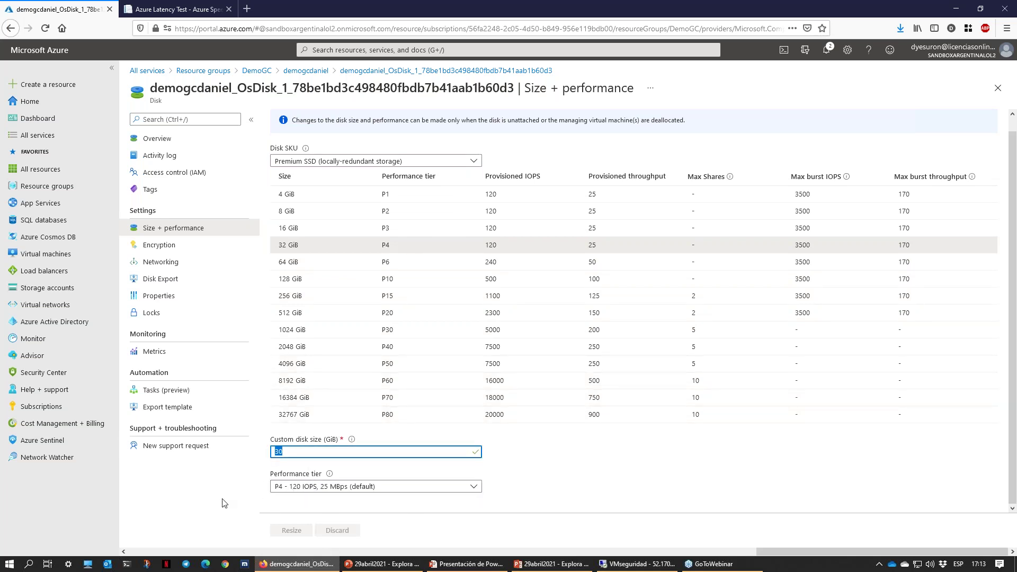
pyautogui.write('32')
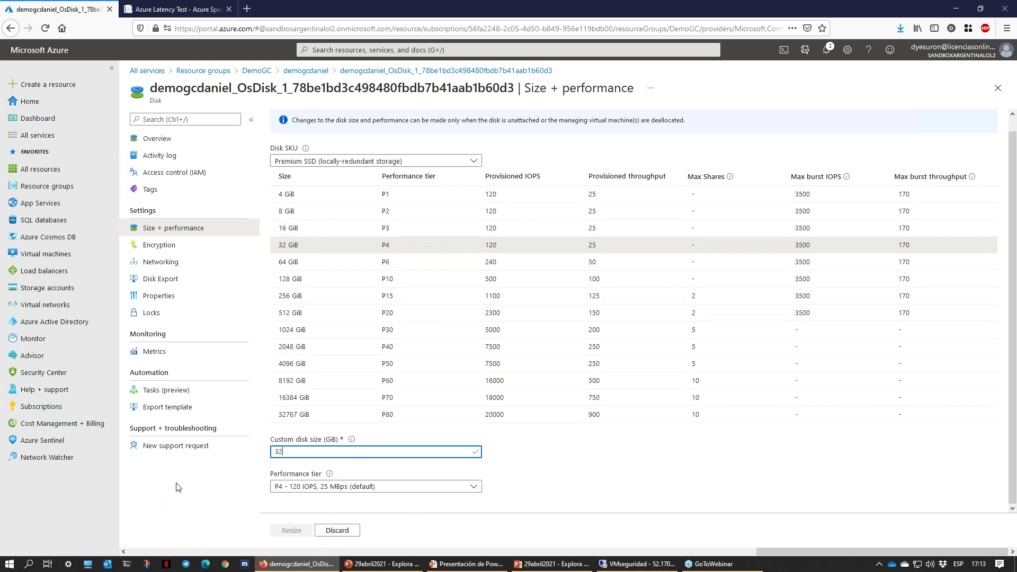
pyautogui.click(409, 489)
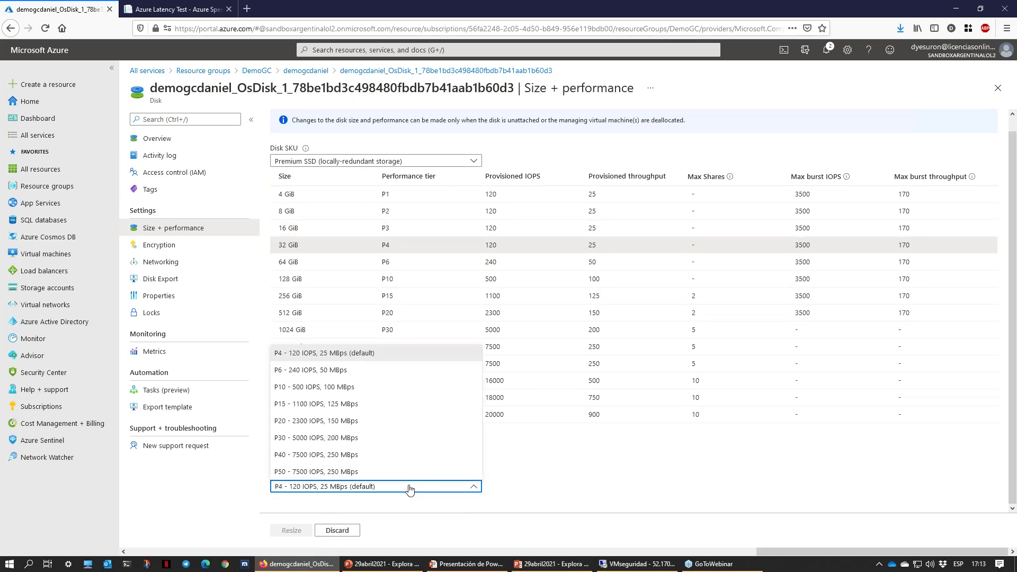
pyautogui.click(410, 489)
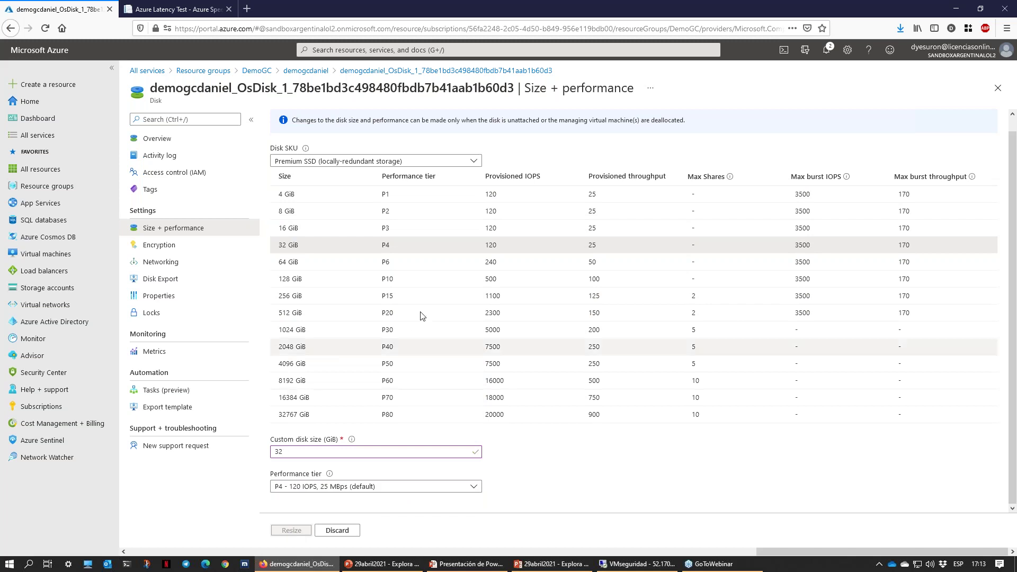
pyautogui.scroll(1, 456, 276)
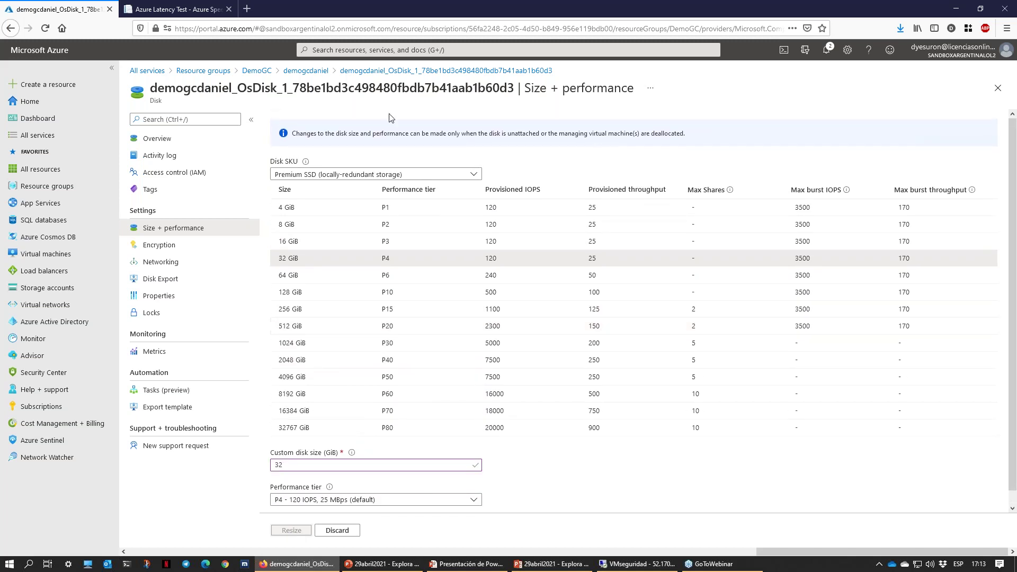
pyautogui.click(323, 134)
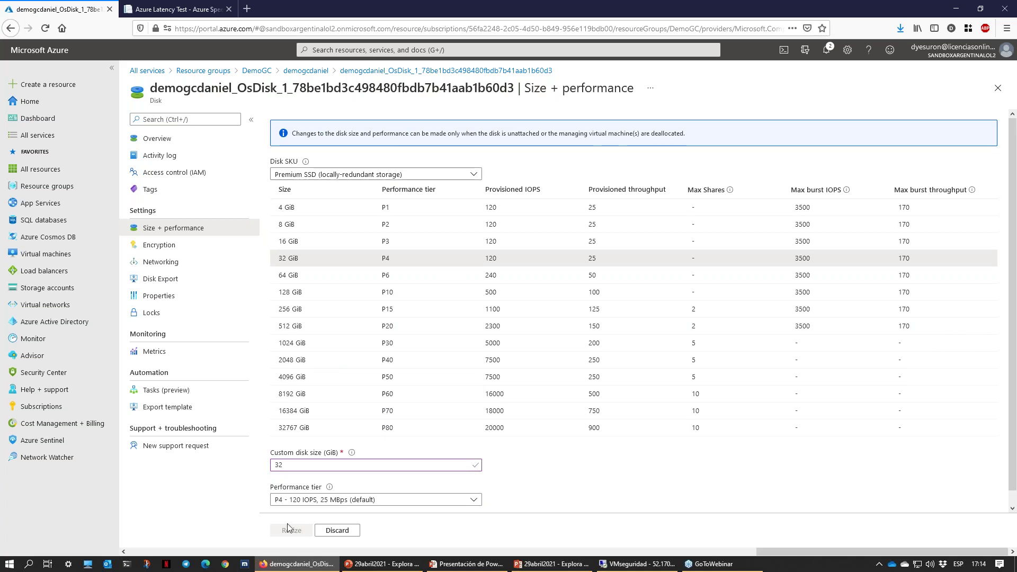
pyautogui.doubleClick(275, 465)
pyautogui.click(256, 488)
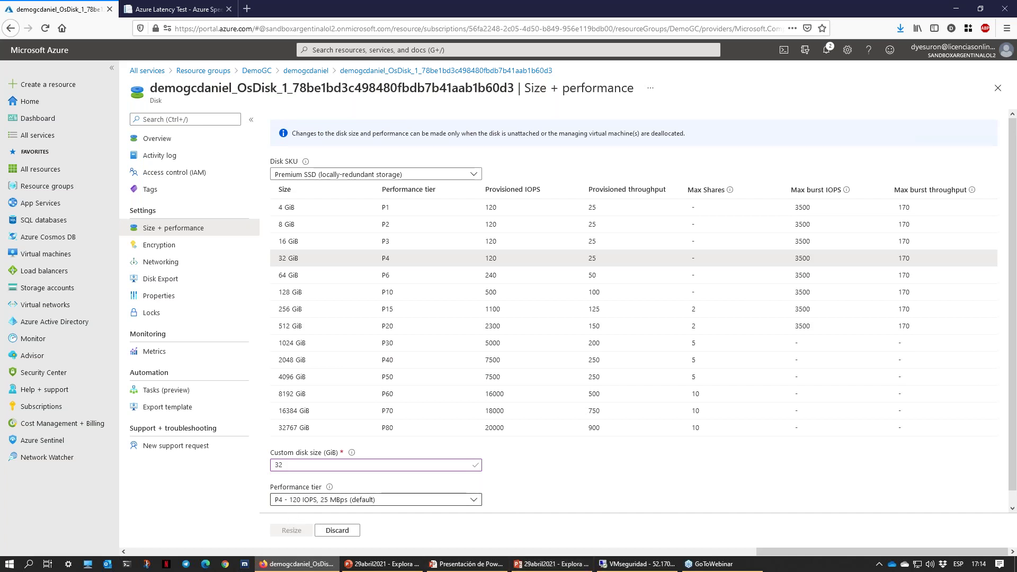
pyautogui.hotkey('shift', 'Tab')
pyautogui.press('End')
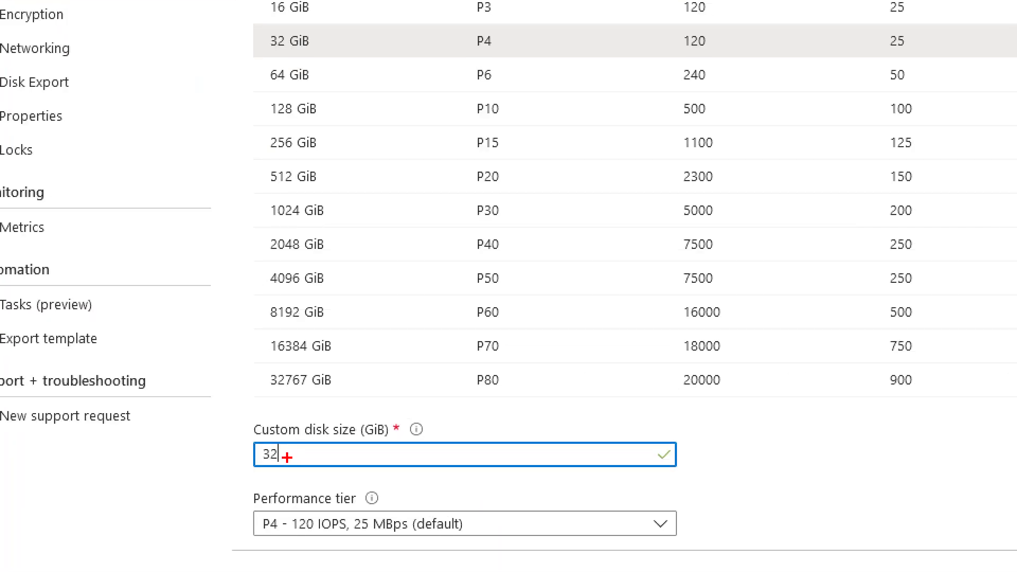
pyautogui.moveTo(287, 458); pyautogui.dragTo(309, 449)
pyautogui.moveTo(686, 454); pyautogui.dragTo(744, 400)
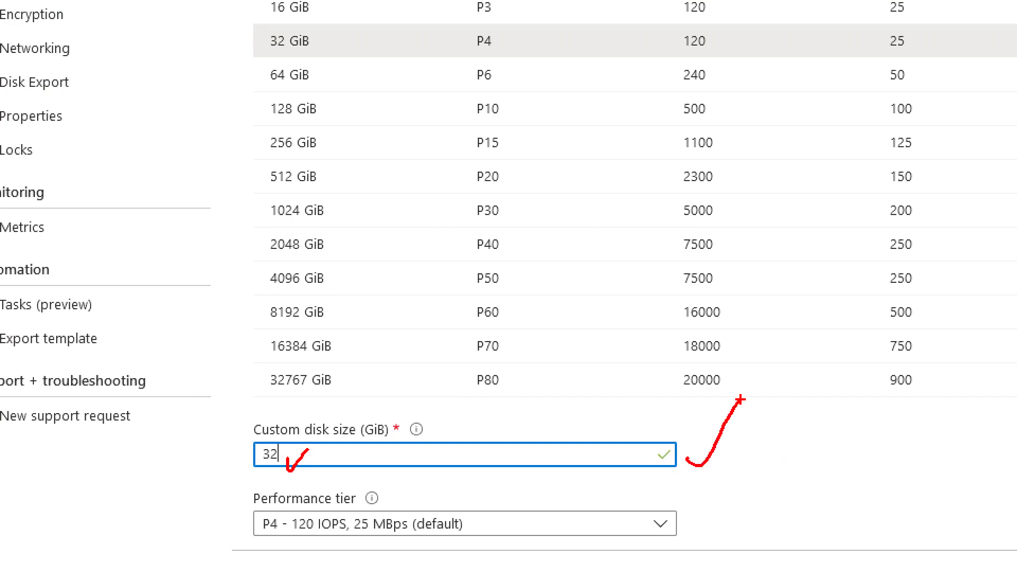
# - Try 16 GiB, view the custom disk size explanation, then discard back to 30 GiB
pyautogui.write('16')
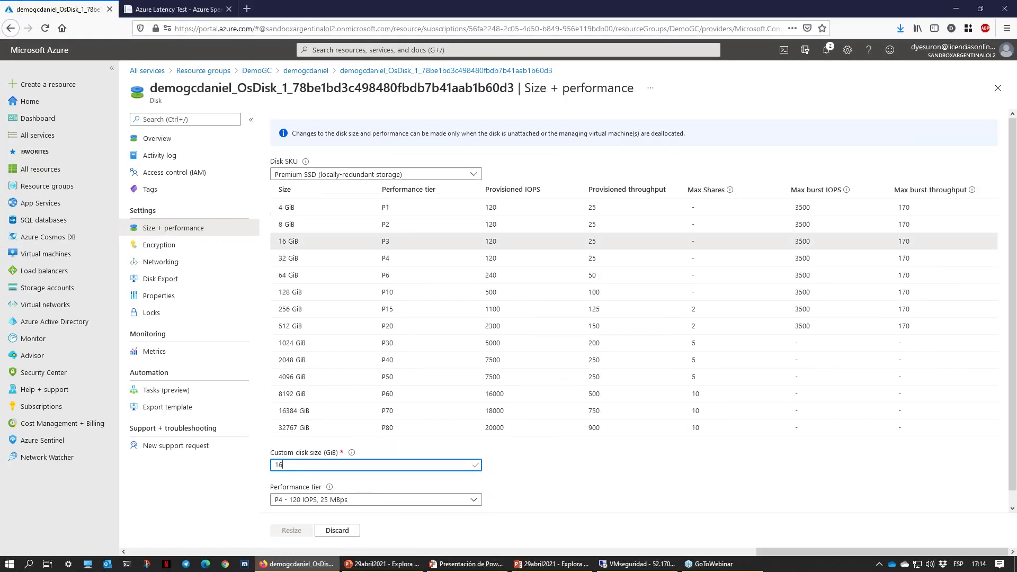
pyautogui.click(262, 474)
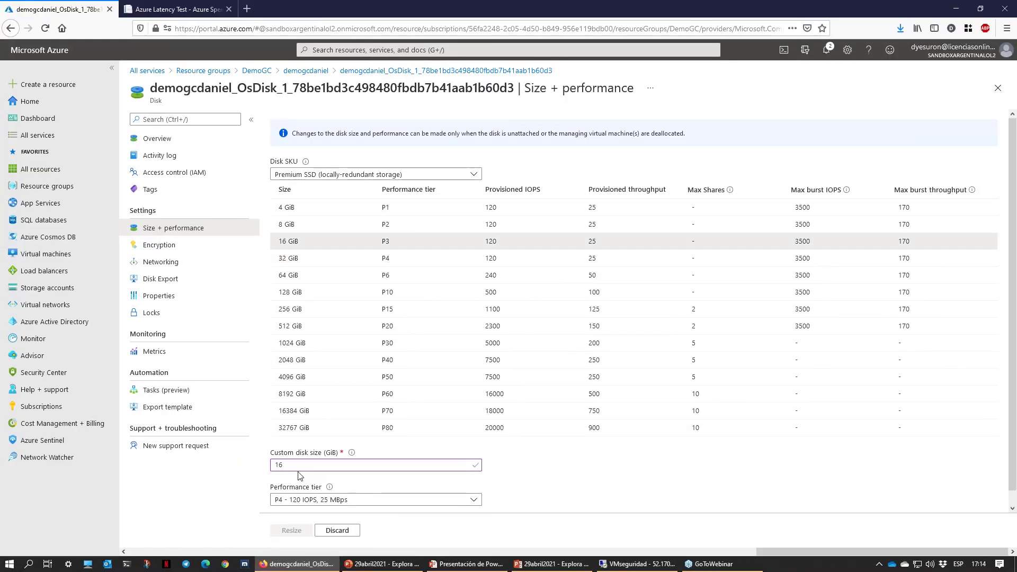
pyautogui.moveTo(306, 466); pyautogui.dragTo(247, 461)
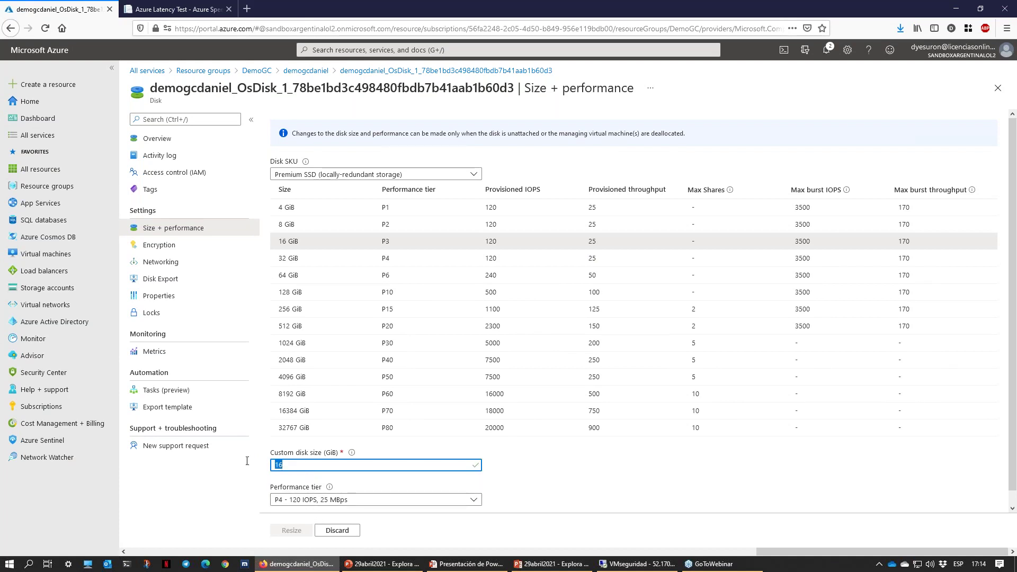
pyautogui.click(351, 453)
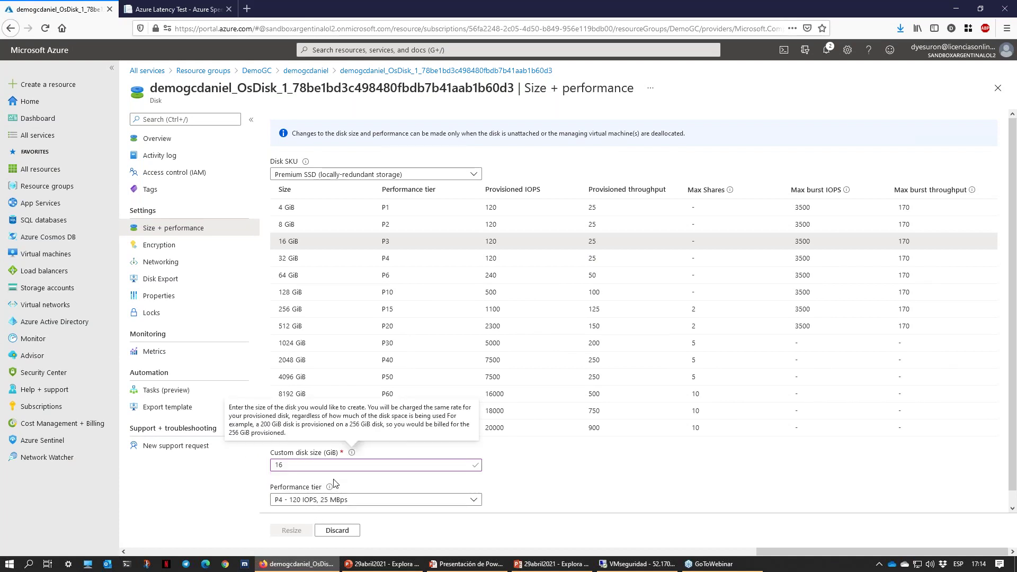
pyautogui.click(338, 531)
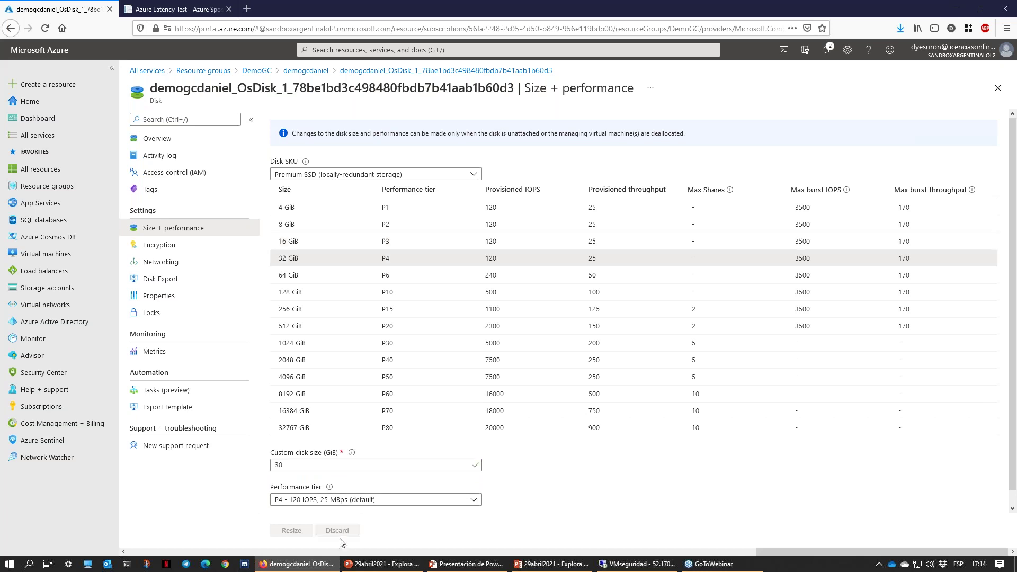
# - Reopen the OS disk's Size + performance settings from the VM's disks
pyautogui.click(992, 87)
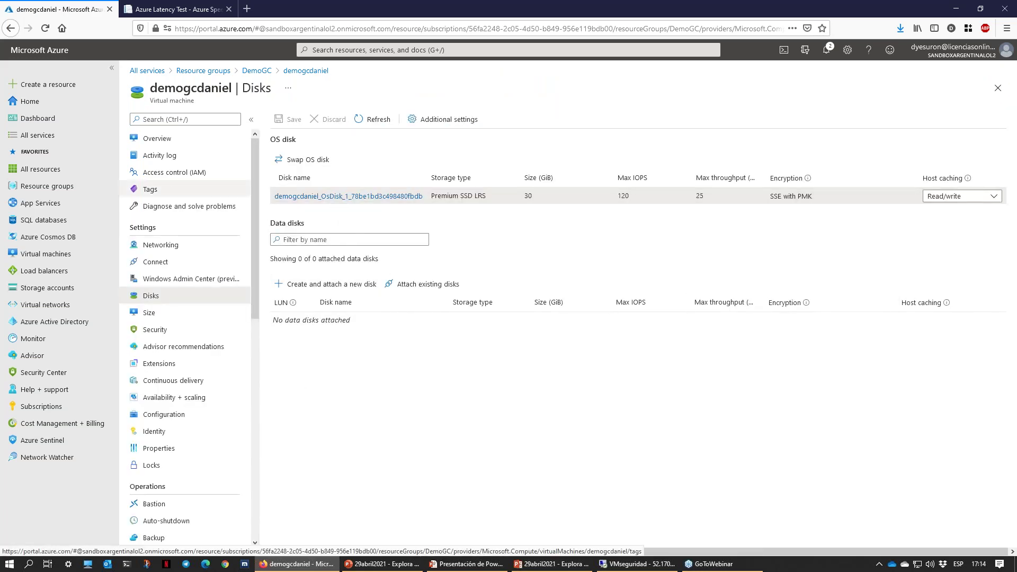
pyautogui.click(359, 197)
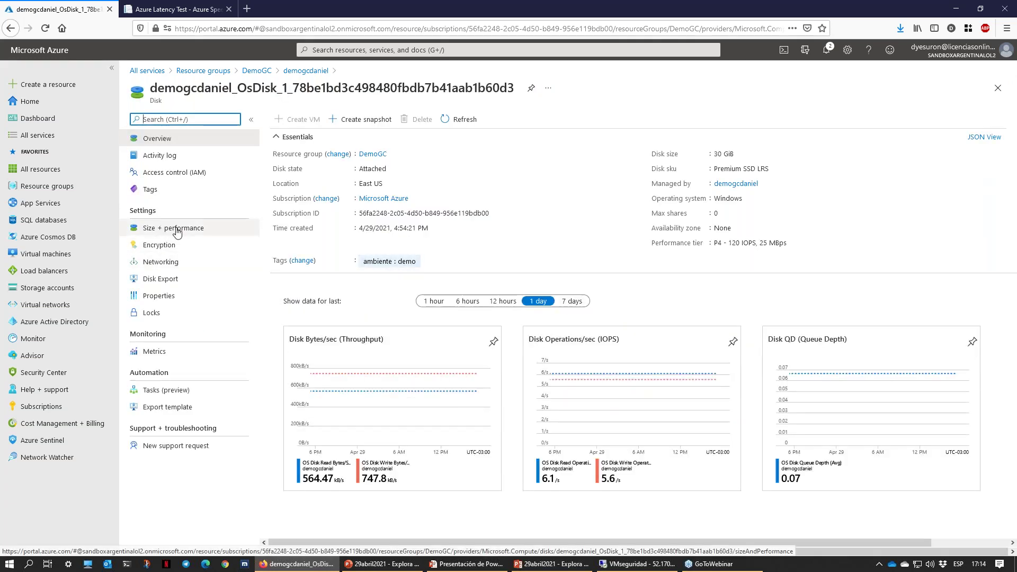
pyautogui.click(160, 229)
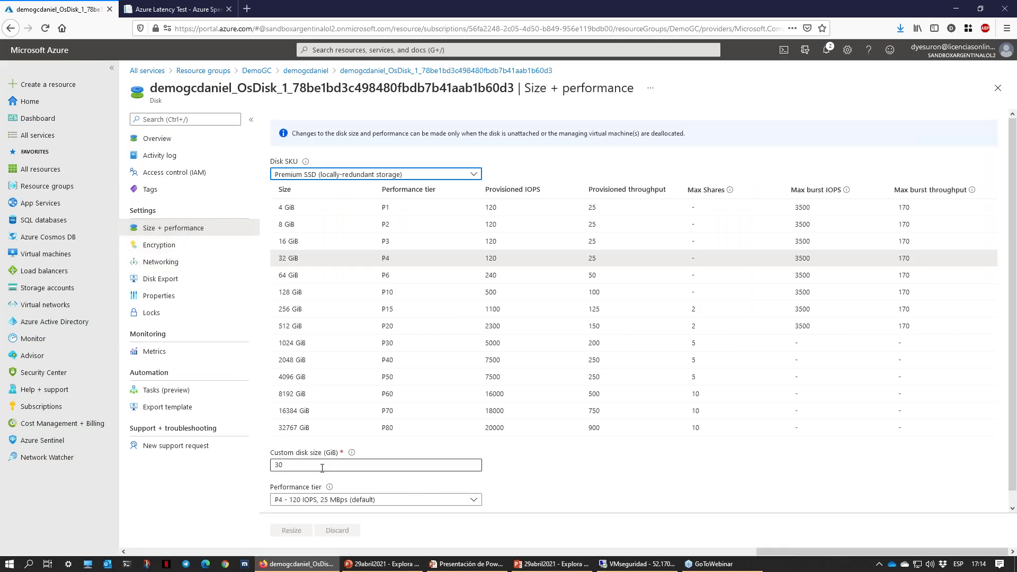
# - Enter and clear 16 in Custom disk size, then close the blade
pyautogui.doubleClick(295, 466)
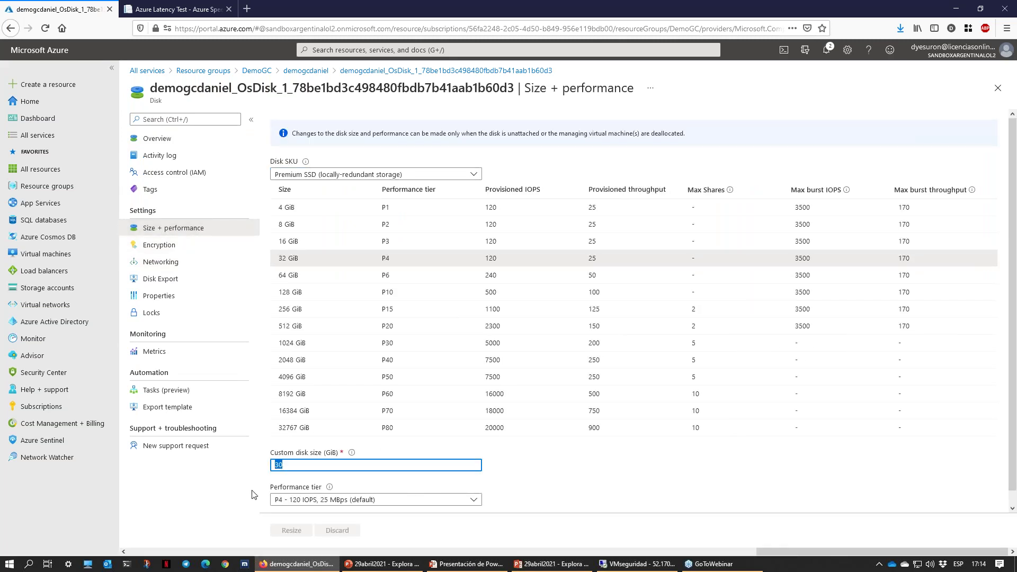
pyautogui.write('16')
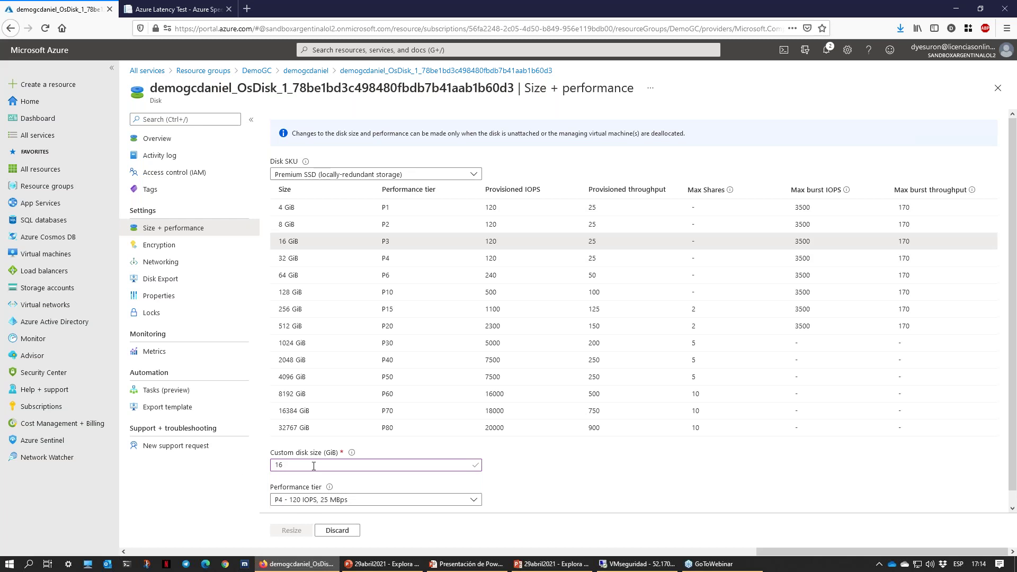
pyautogui.hotkey('ctrl', 'a')
pyautogui.press('BackSpace')
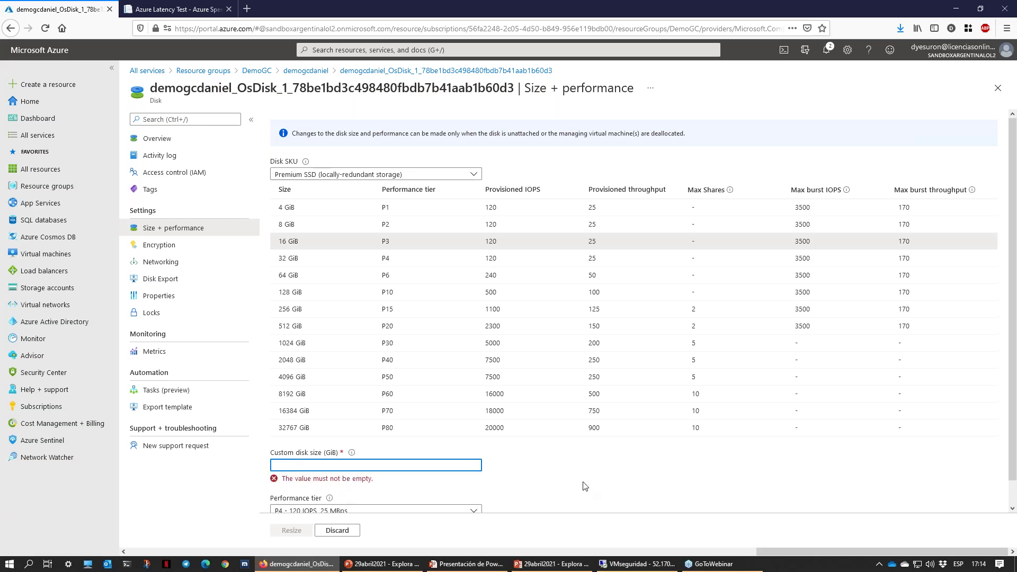
pyautogui.click(317, 466)
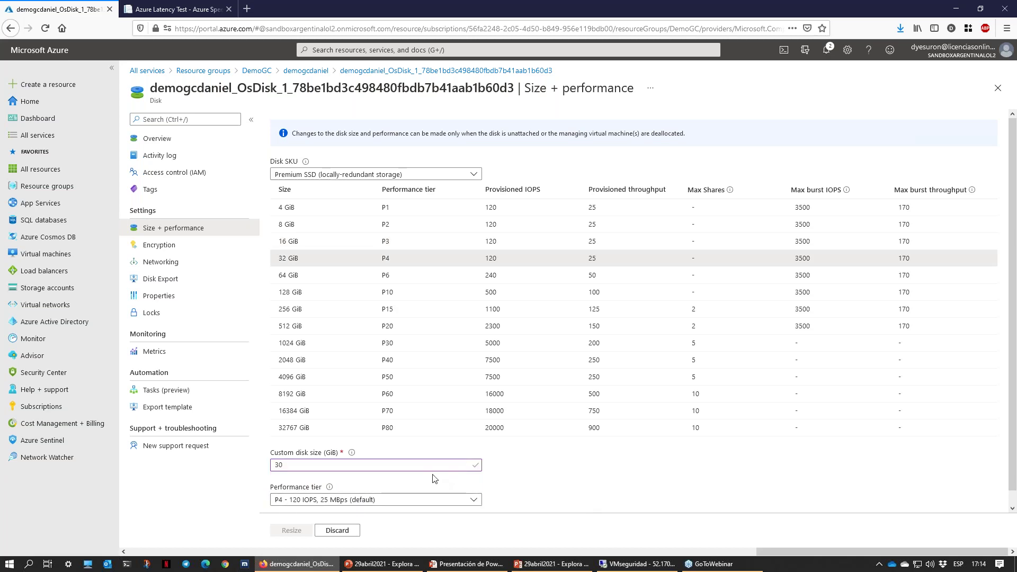
pyautogui.click(998, 88)
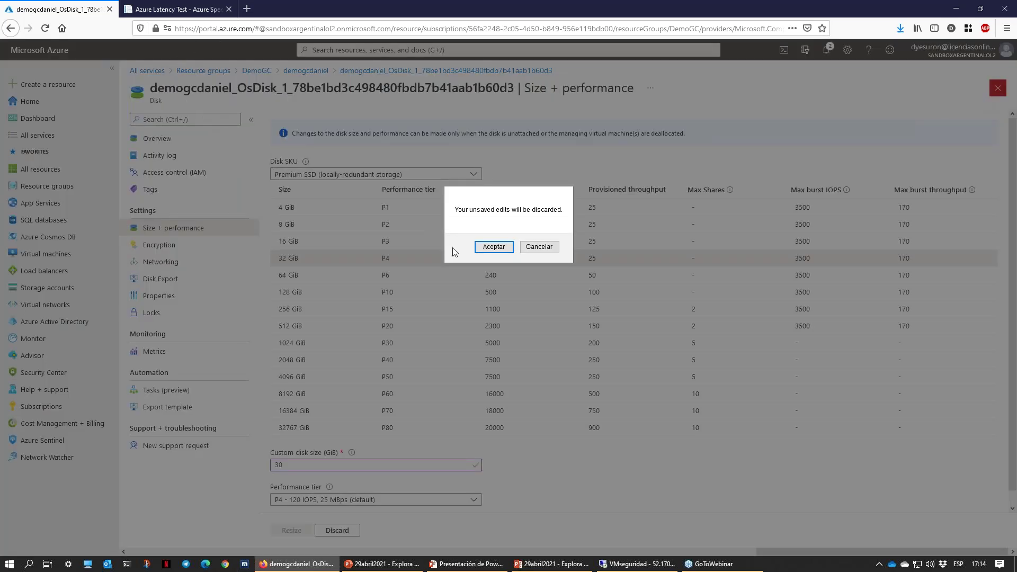
# - Discard the unsaved disk edits and reopen demogcdaniel from DemoGC
pyautogui.click(493, 247)
pyautogui.click(998, 88)
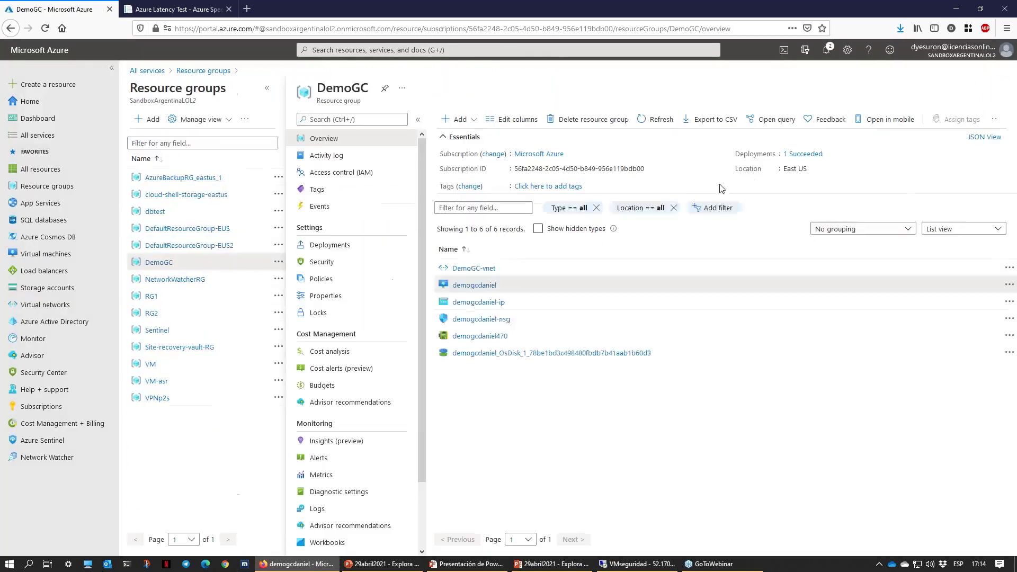
pyautogui.click(475, 286)
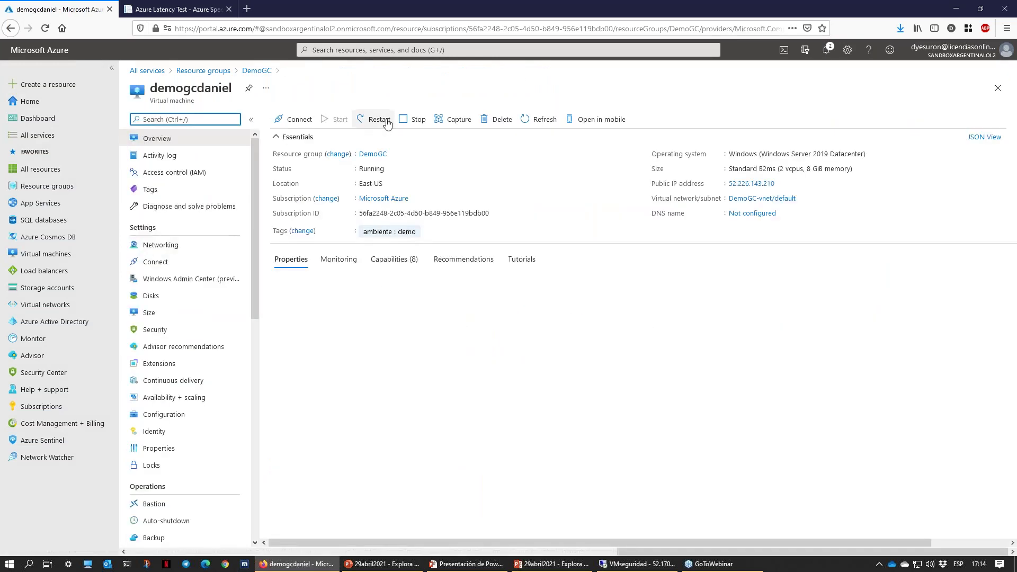
# - Stop demogcdaniel, confirming Yes, and mark its configuration settings
pyautogui.click(418, 124)
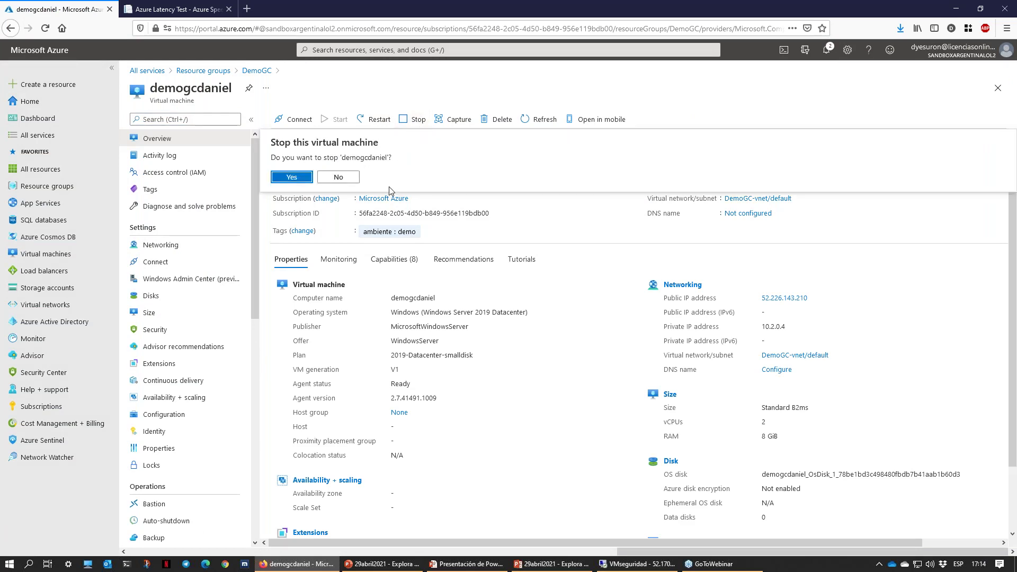
pyautogui.click(292, 178)
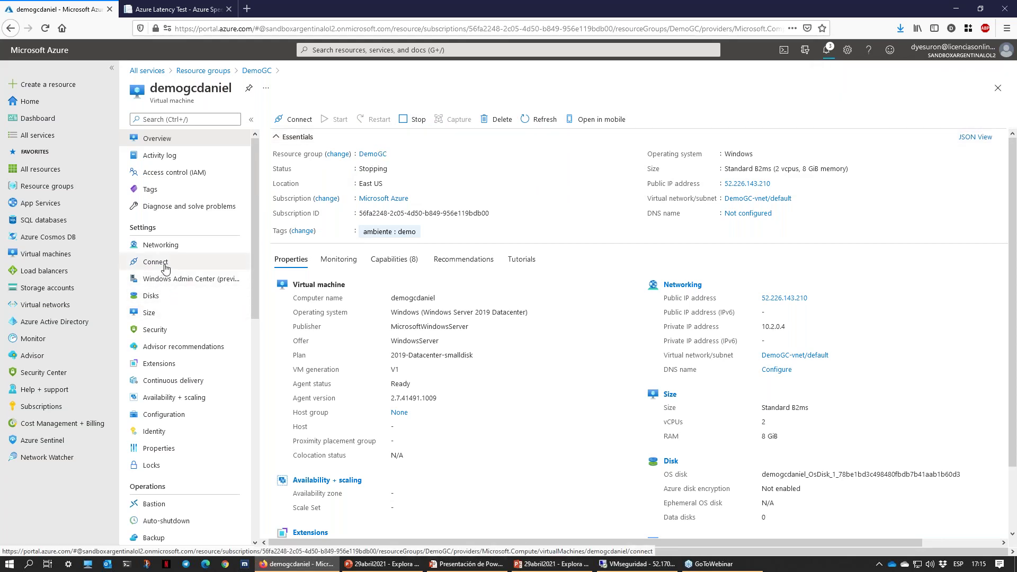
pyautogui.moveTo(185, 411)
pyautogui.mouseDown()
pyautogui.moveTo(119, 429)
pyautogui.moveTo(192, 413)
pyautogui.mouseUp()
# - Turn on Azure Hybrid Benefit with an existing Windows Server licence, confirm eligibility, and save
pyautogui.click(166, 419)
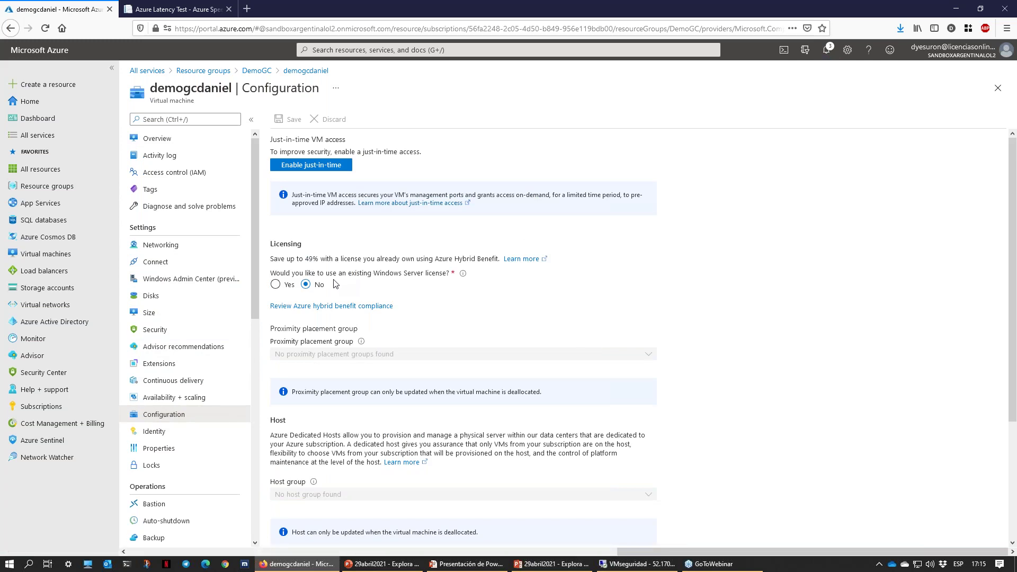
pyautogui.moveTo(274, 235); pyautogui.dragTo(314, 234)
pyautogui.moveTo(260, 297); pyautogui.dragTo(261, 364)
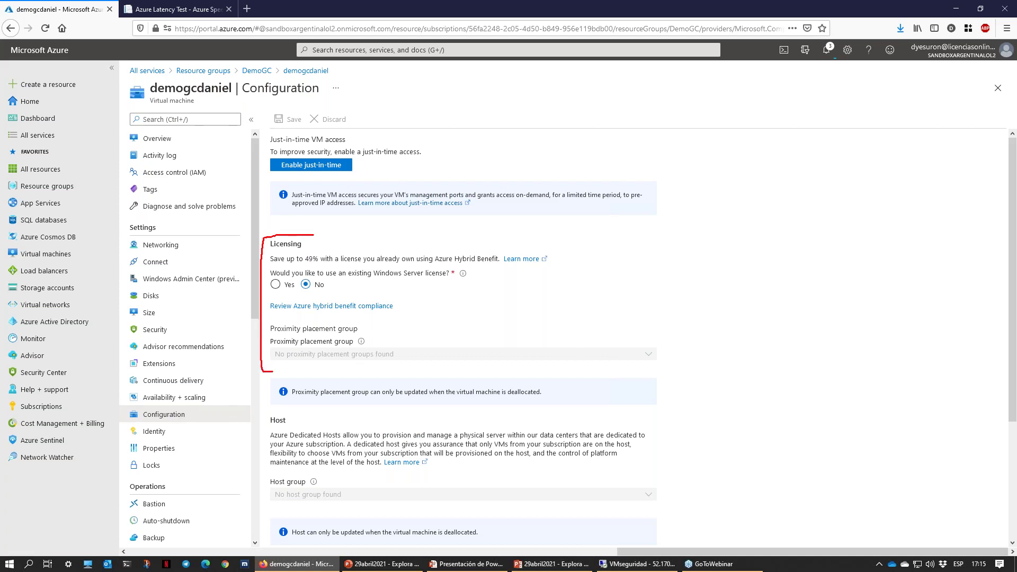
pyautogui.press('Escape')
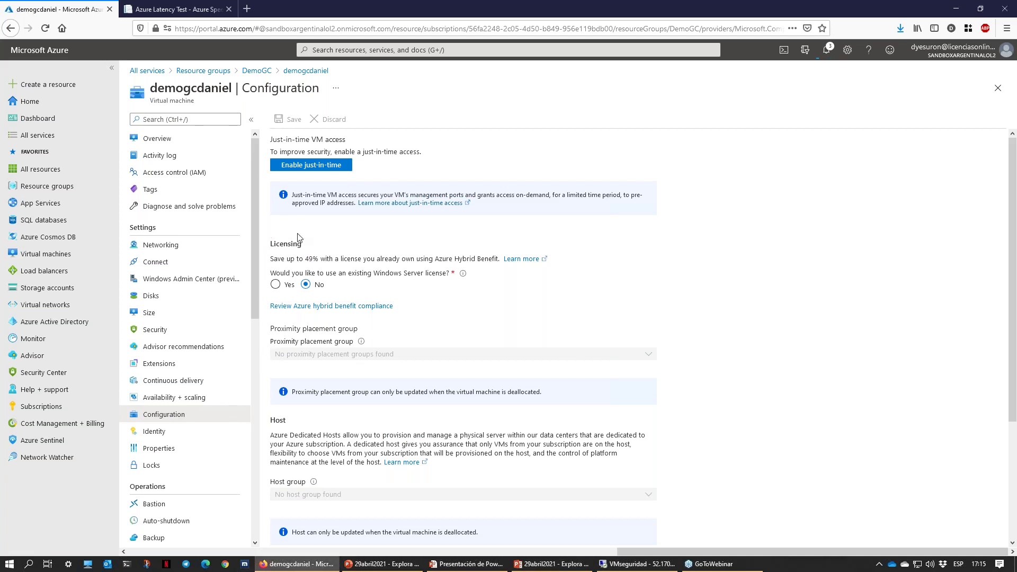
pyautogui.moveTo(300, 231)
pyautogui.mouseDown()
pyautogui.moveTo(259, 269)
pyautogui.moveTo(266, 318)
pyautogui.mouseUp()
pyautogui.press('Escape')
pyautogui.click(276, 284)
pyautogui.click(275, 306)
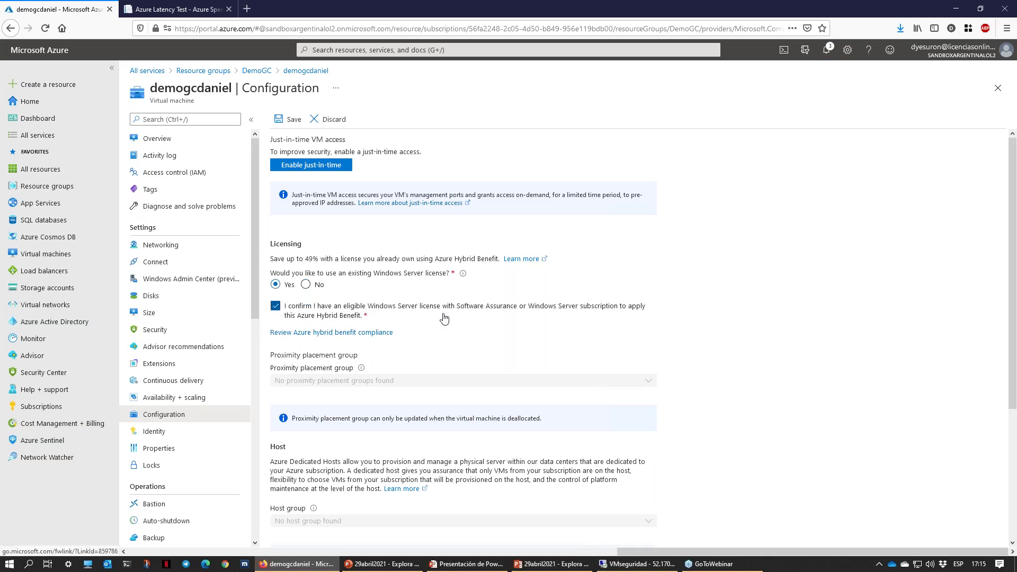
pyautogui.moveTo(271, 102)
pyautogui.mouseDown()
pyautogui.moveTo(264, 140)
pyautogui.moveTo(275, 98)
pyautogui.mouseUp()
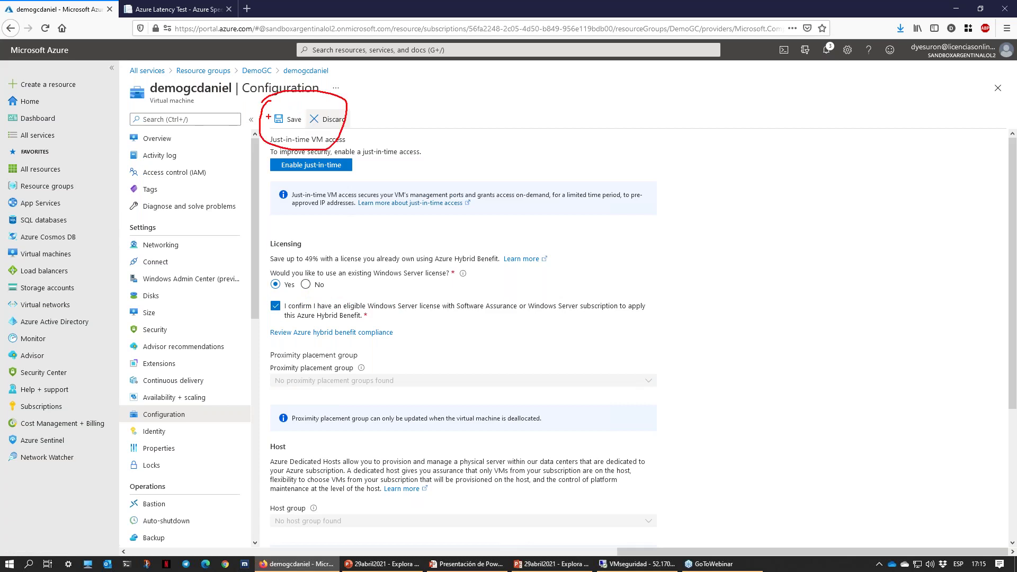
pyautogui.click(291, 120)
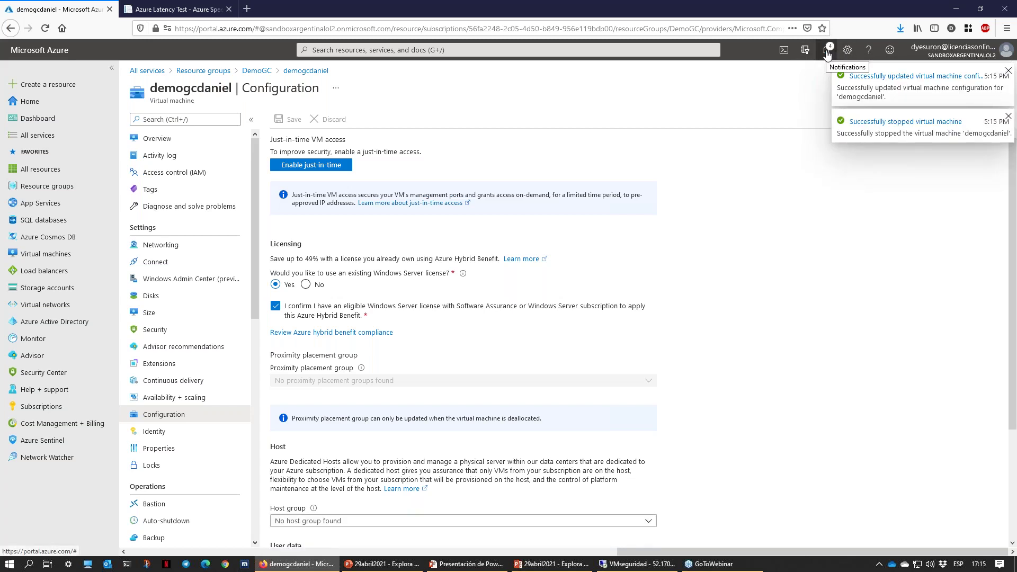
# - Confirm the VM is deallocated, then open its OS disk's Size + performance page
pyautogui.click(171, 142)
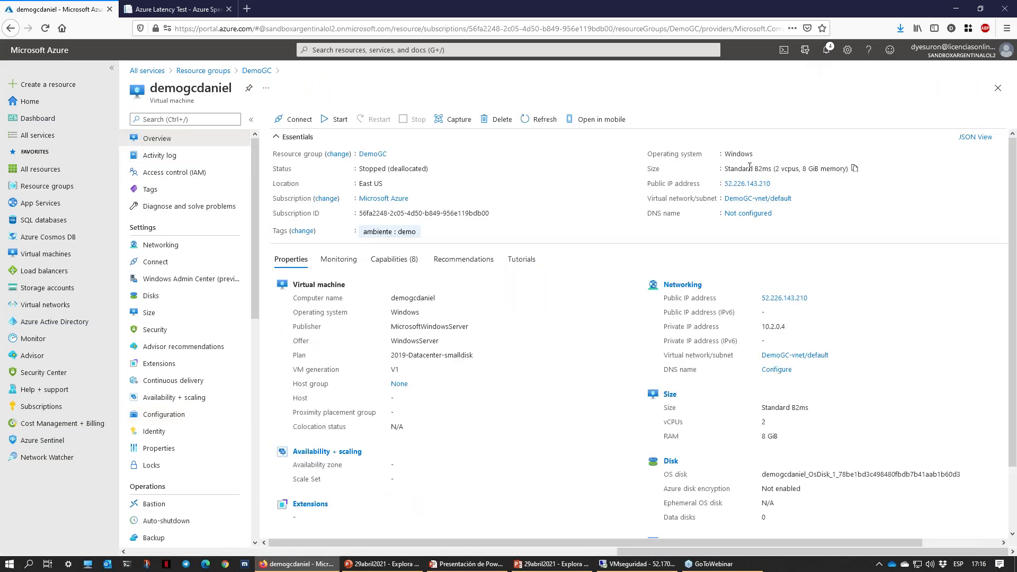
pyautogui.moveTo(359, 168); pyautogui.dragTo(419, 168)
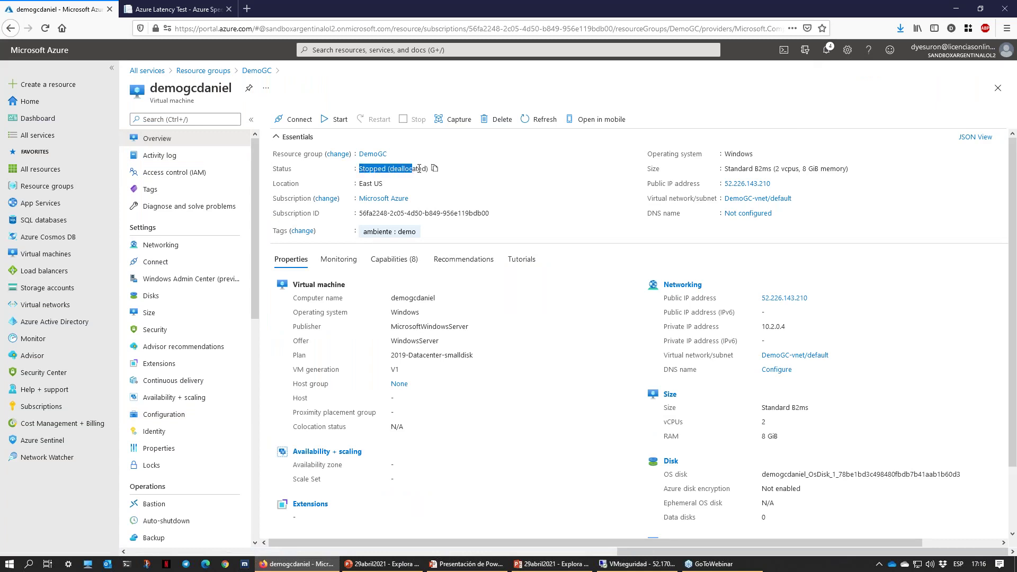
pyautogui.click(153, 296)
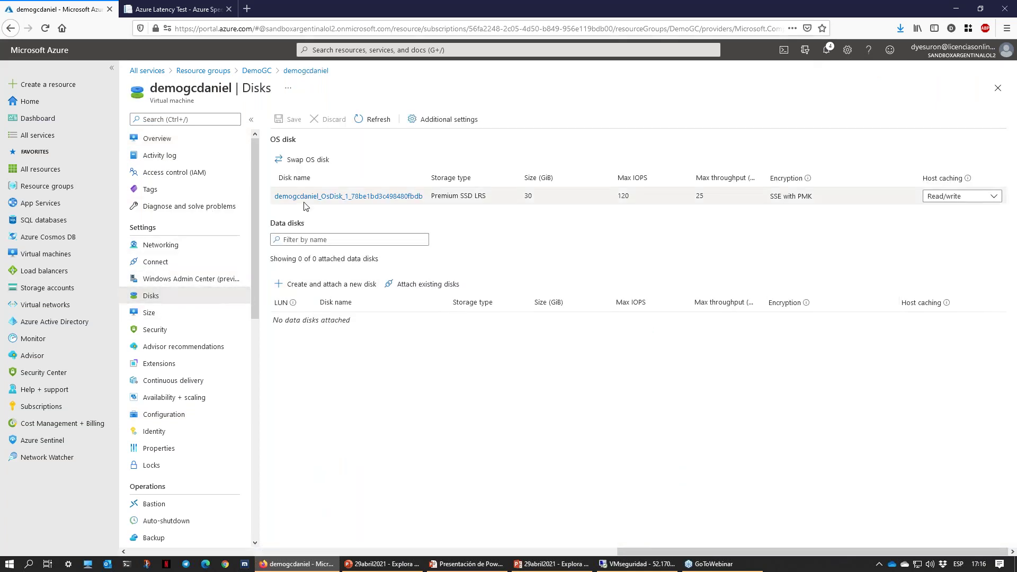
pyautogui.click(346, 197)
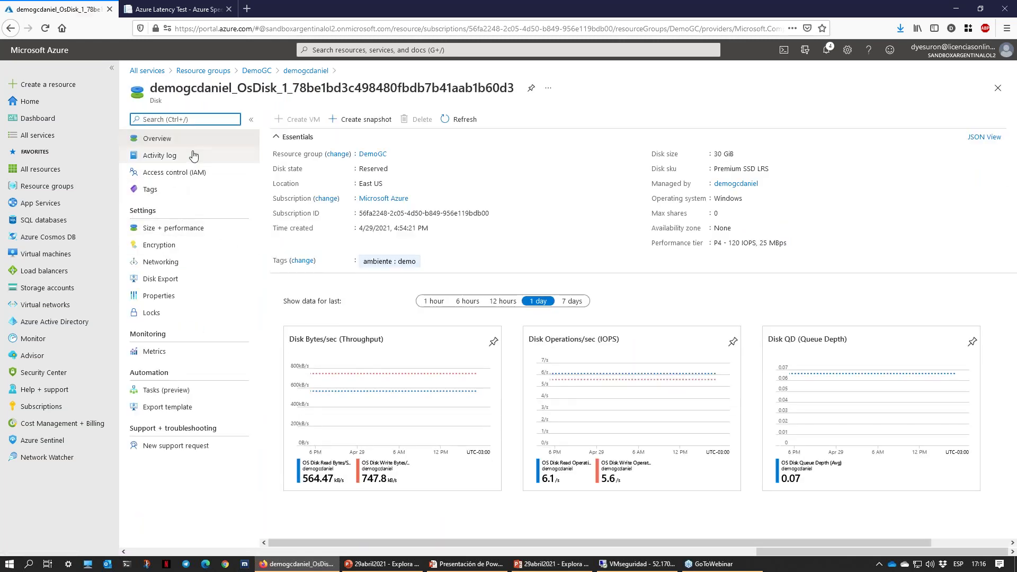
pyautogui.click(204, 229)
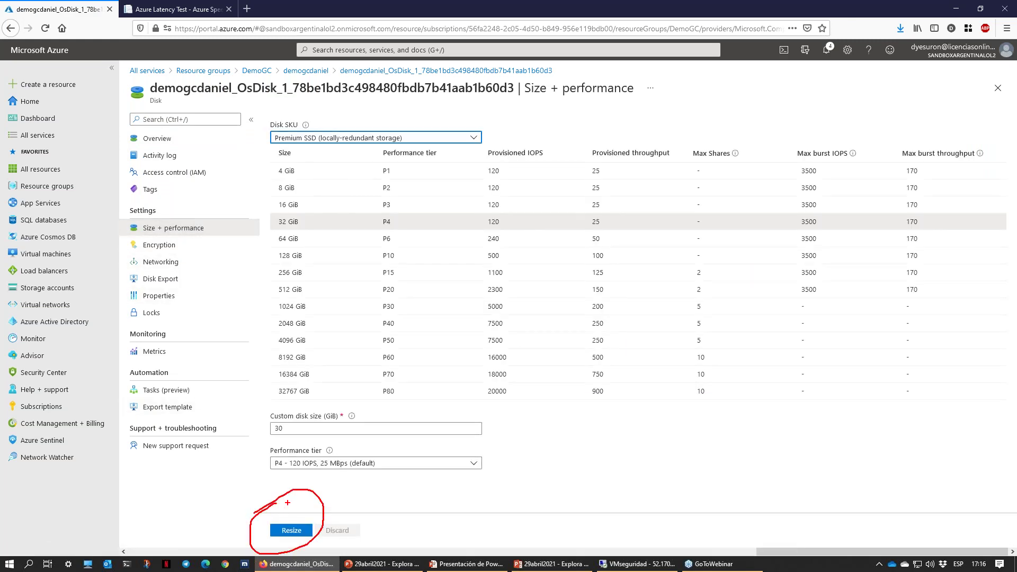
# - Switch Disk SKU to Standard SSD and back to Premium SSD
pyautogui.click(292, 427)
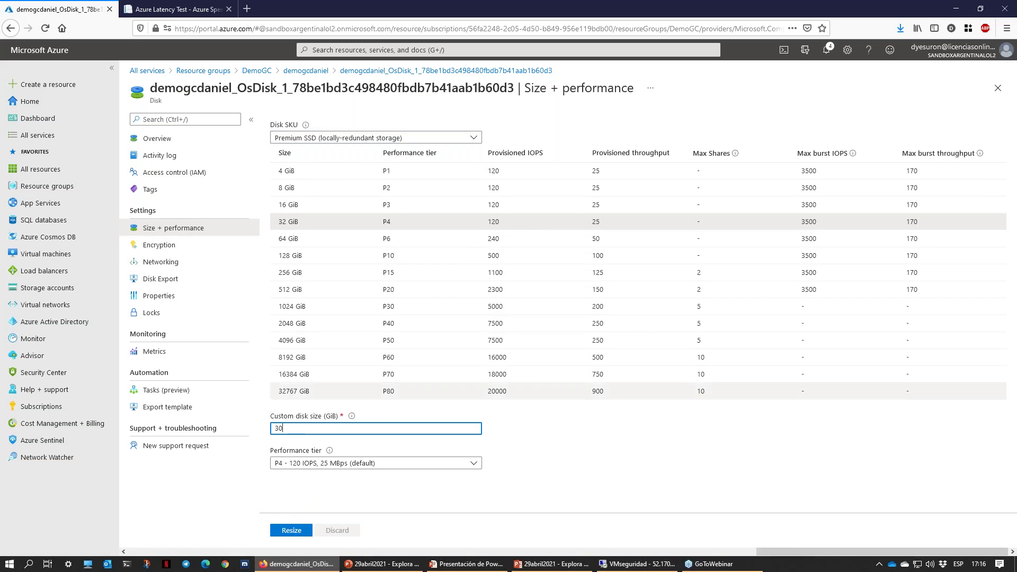
pyautogui.click(339, 140)
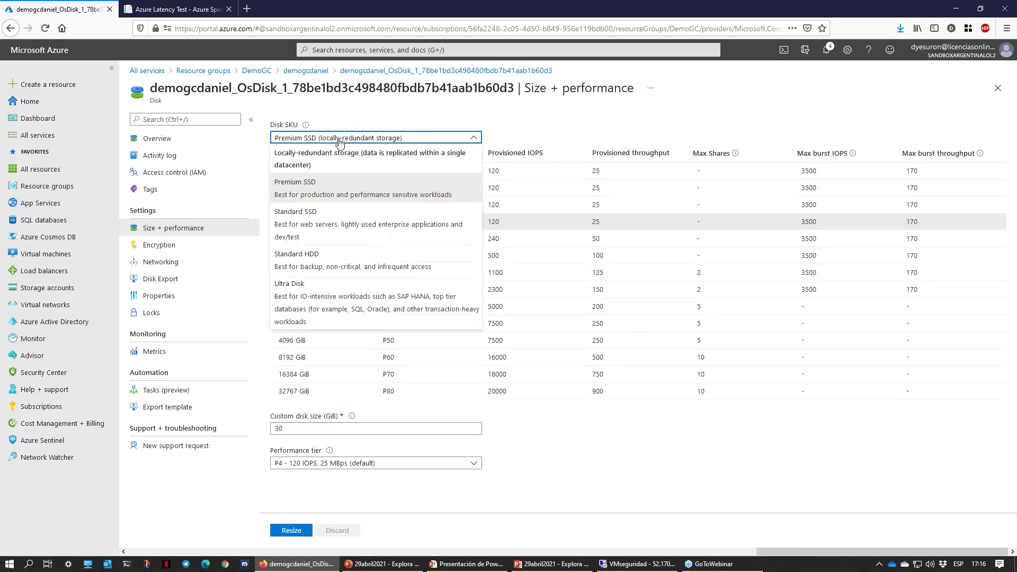
pyautogui.click(294, 224)
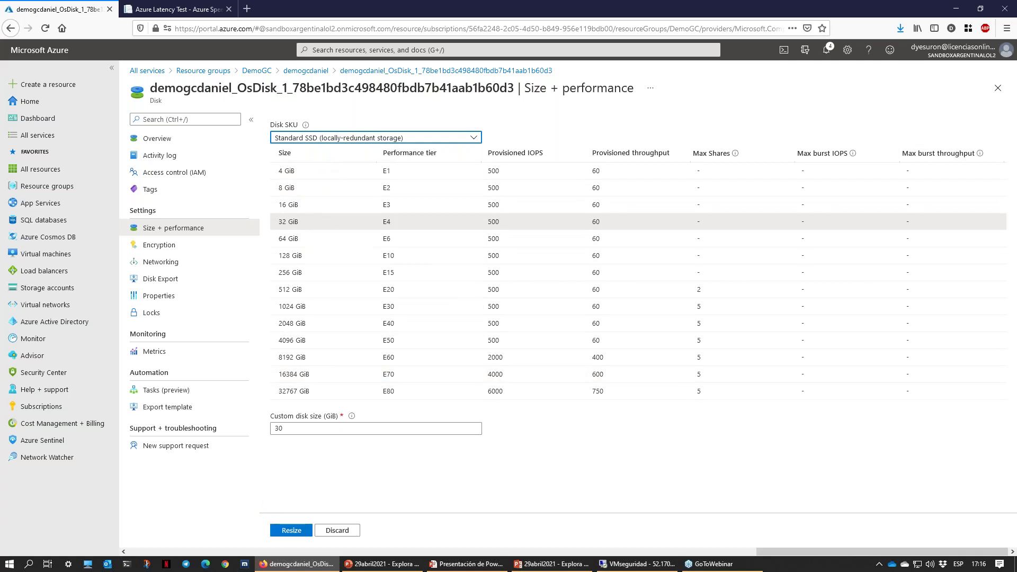
pyautogui.click(352, 138)
pyautogui.click(310, 185)
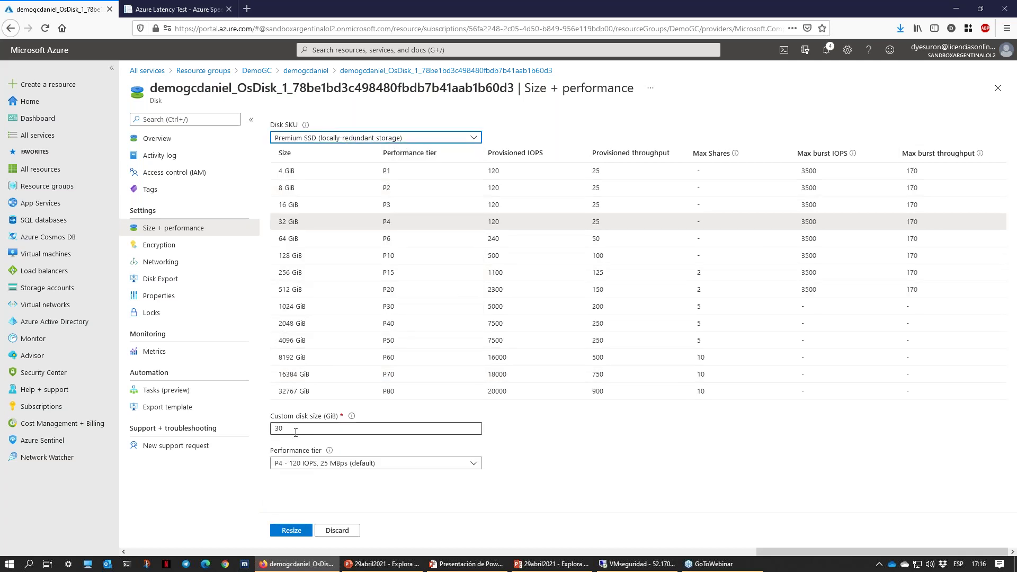
# - Enter 128, then 12 GiB as the custom disk size, keeping the P4 tier
pyautogui.doubleClick(278, 428)
pyautogui.write('128')
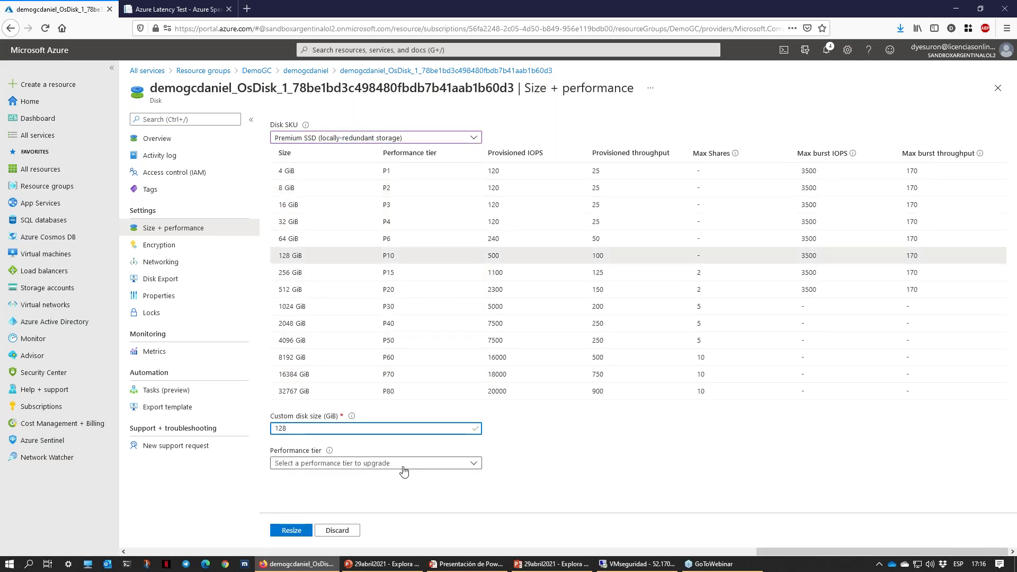
pyautogui.click(579, 489)
pyautogui.moveTo(299, 430); pyautogui.dragTo(252, 428)
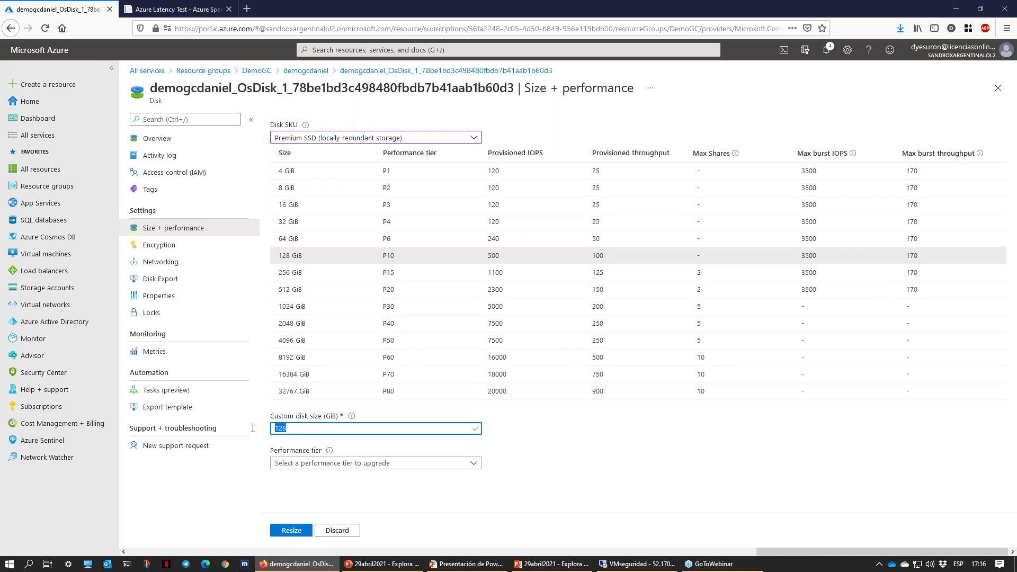
pyautogui.write('12')
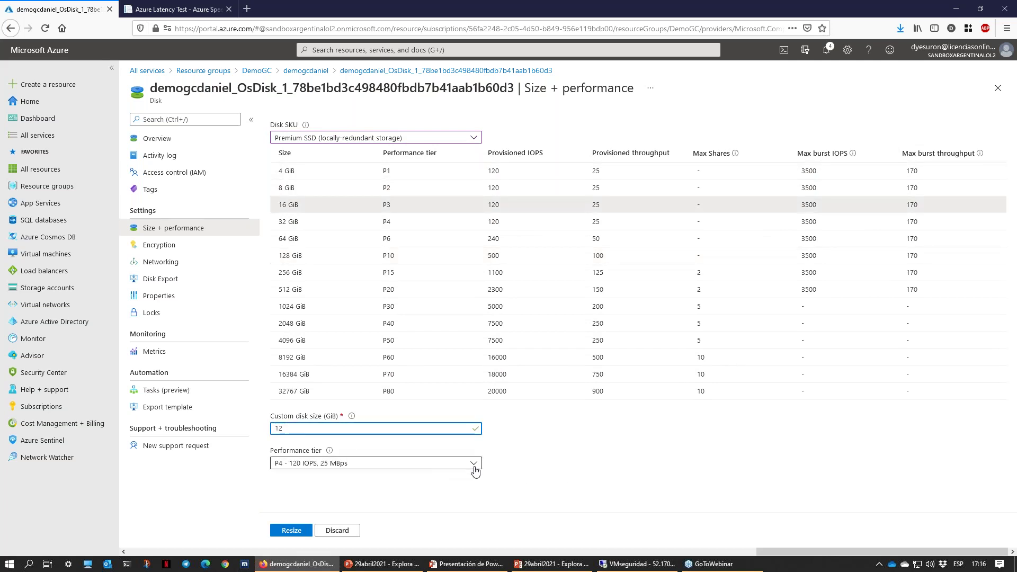
pyautogui.click(314, 465)
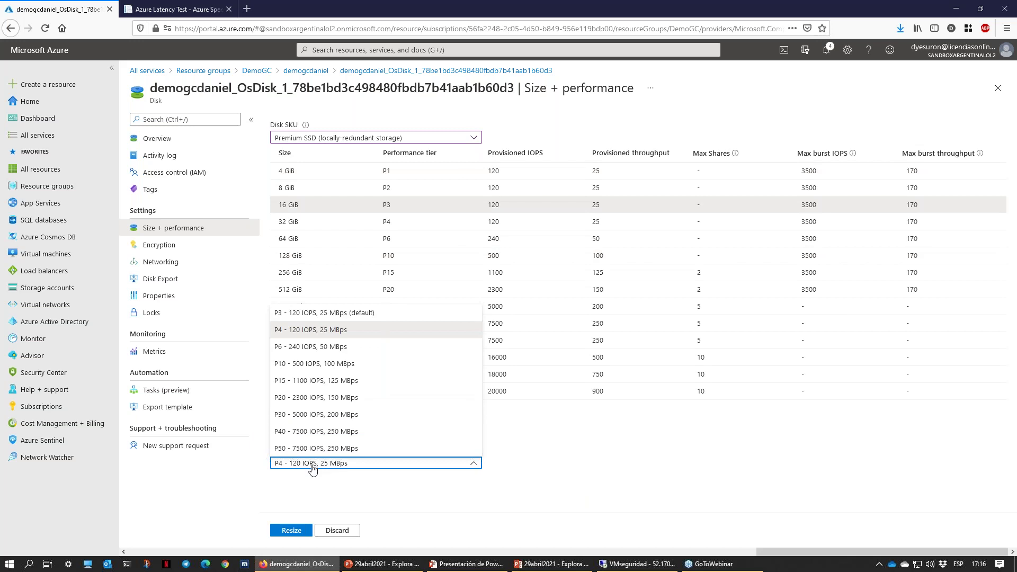
pyautogui.click(312, 468)
# - Attempt the 12 GiB resize and dismiss the failure notification
pyautogui.click(288, 429)
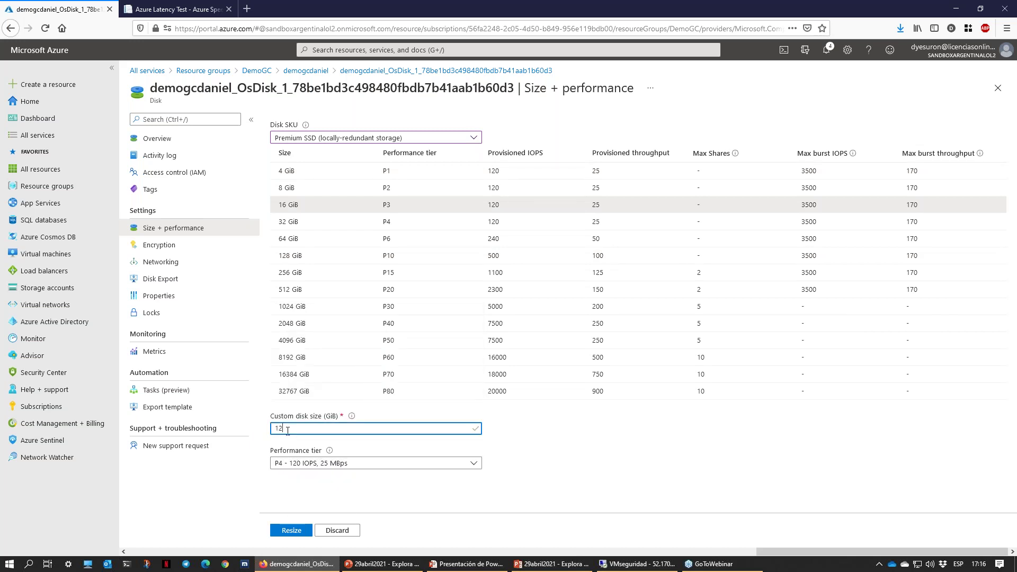
pyautogui.click(291, 530)
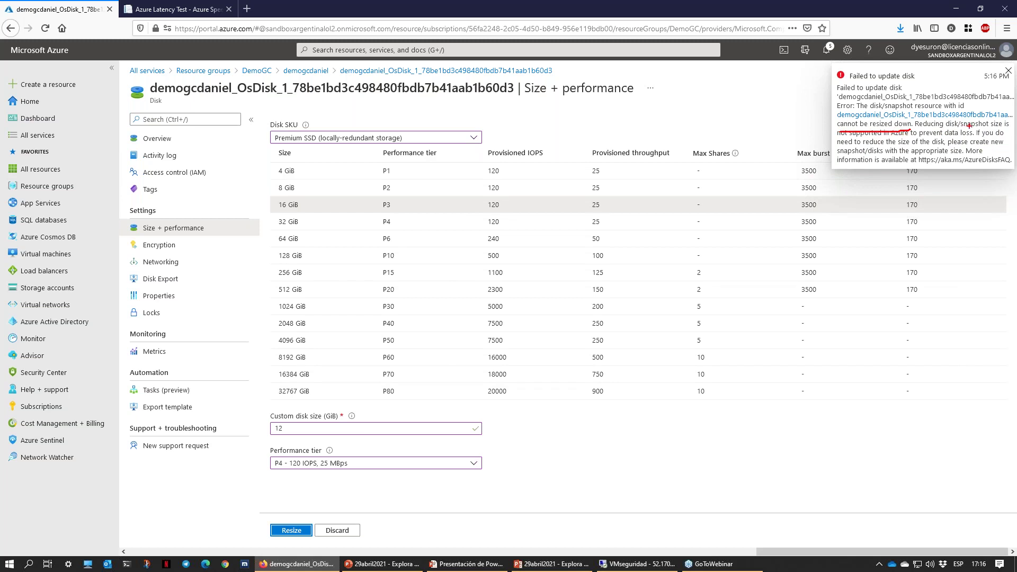
pyautogui.moveTo(918, 129); pyautogui.dragTo(1005, 127)
pyautogui.press('Escape')
# - Resize the OS disk to 128 GiB Premium SSD at P10 and view its overview
pyautogui.moveTo(283, 428); pyautogui.dragTo(265, 428)
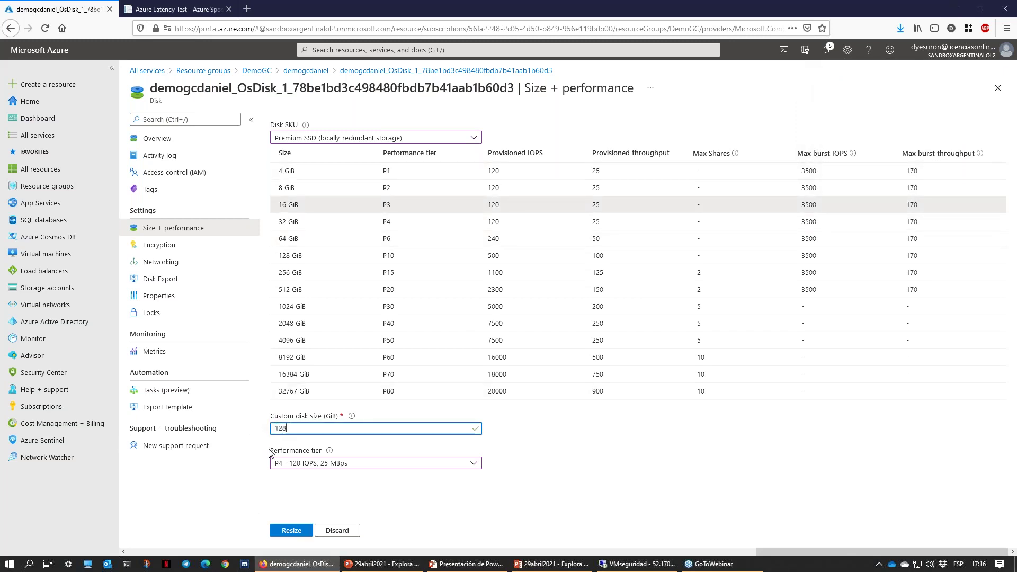
pyautogui.write('128')
pyautogui.click(288, 532)
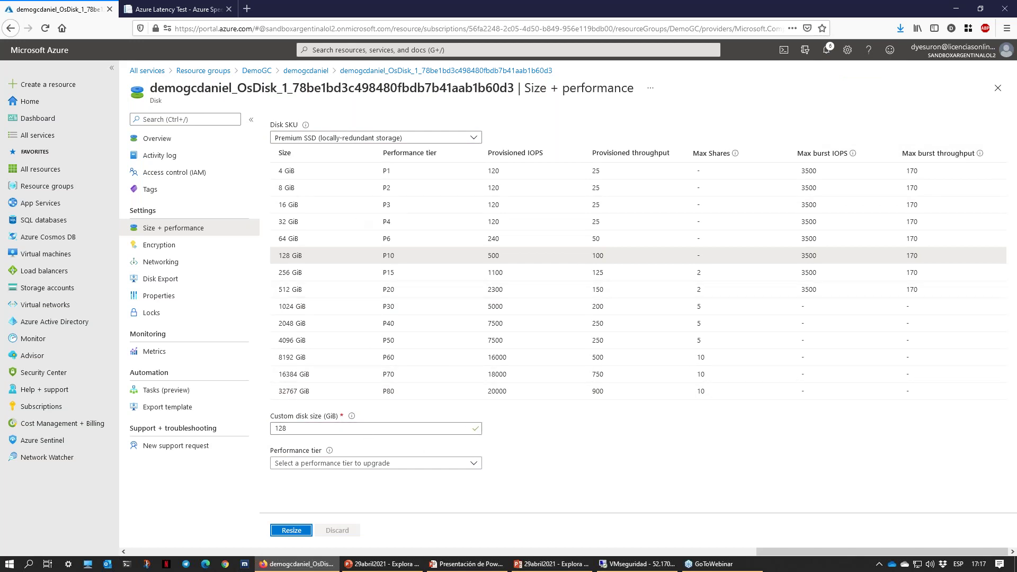
pyautogui.click(345, 139)
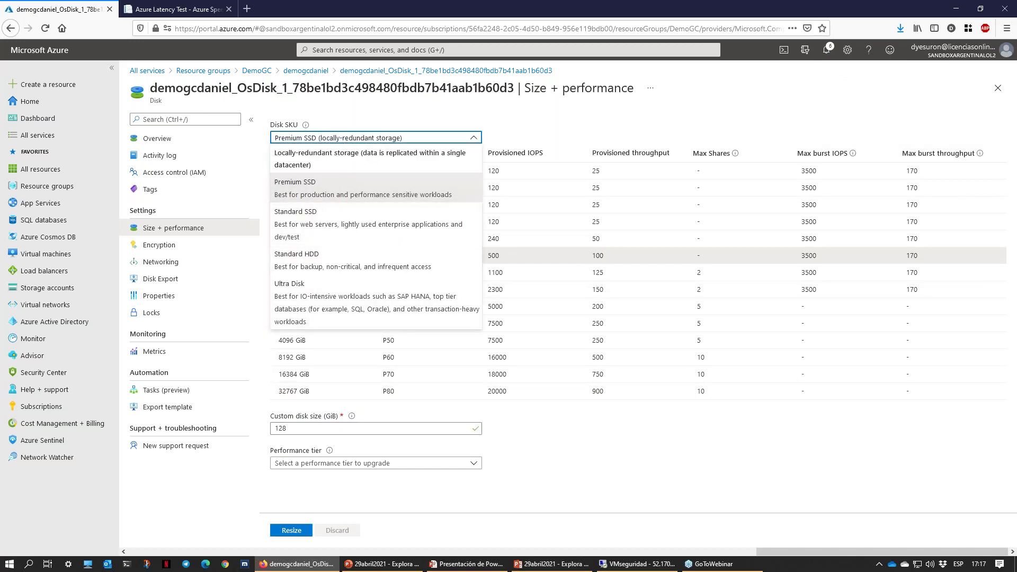
pyautogui.click(343, 140)
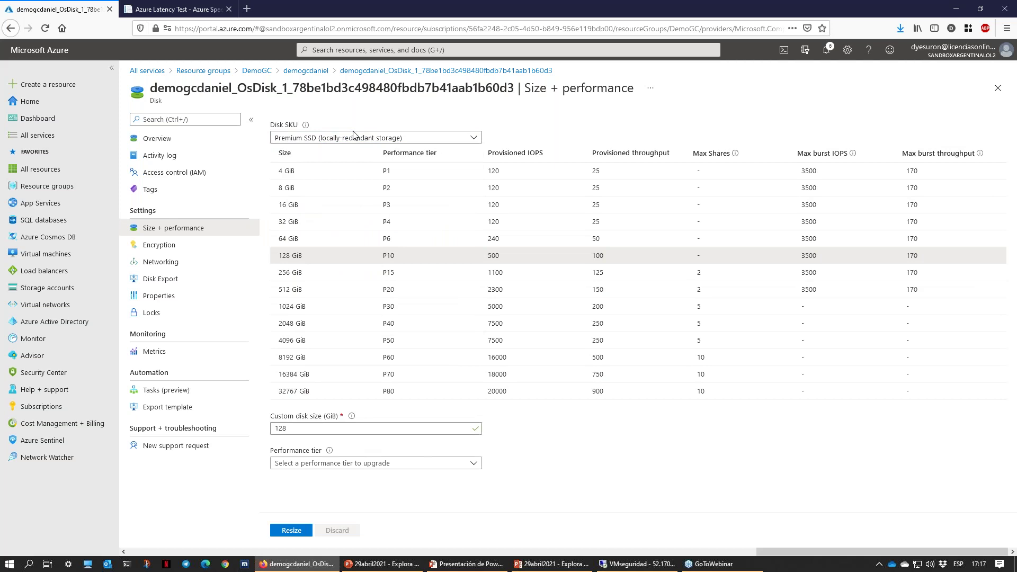
pyautogui.click(155, 139)
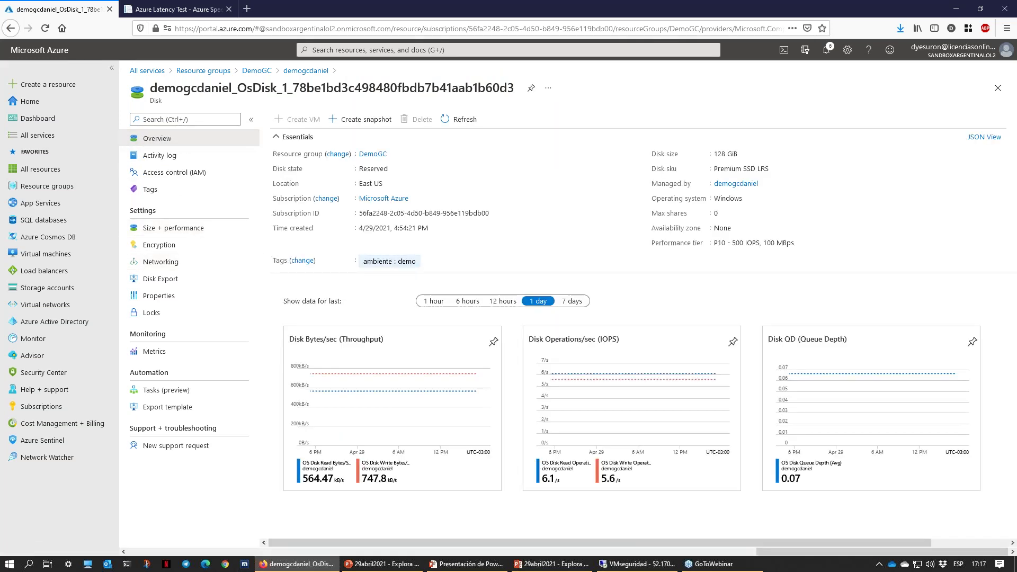
# - Return through the DemoGC resource group to demogcdaniel and start the VM
pyautogui.click(997, 88)
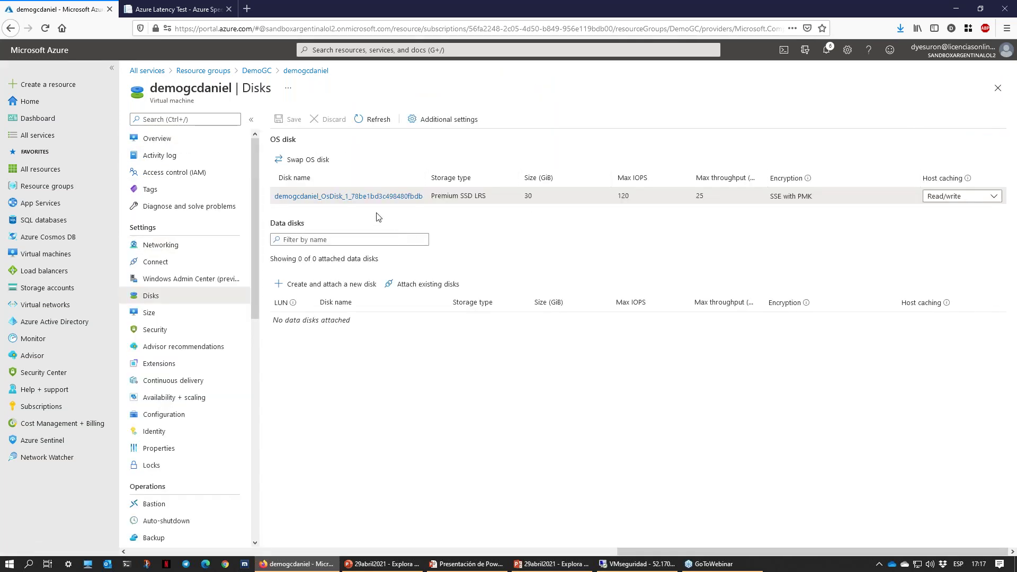
pyautogui.click(157, 139)
pyautogui.click(257, 71)
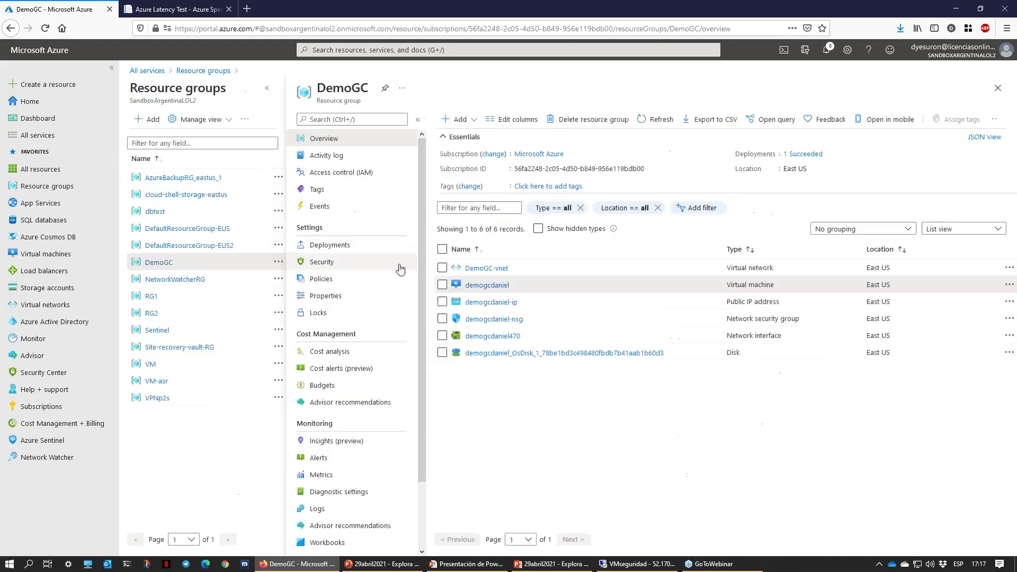
pyautogui.click(487, 288)
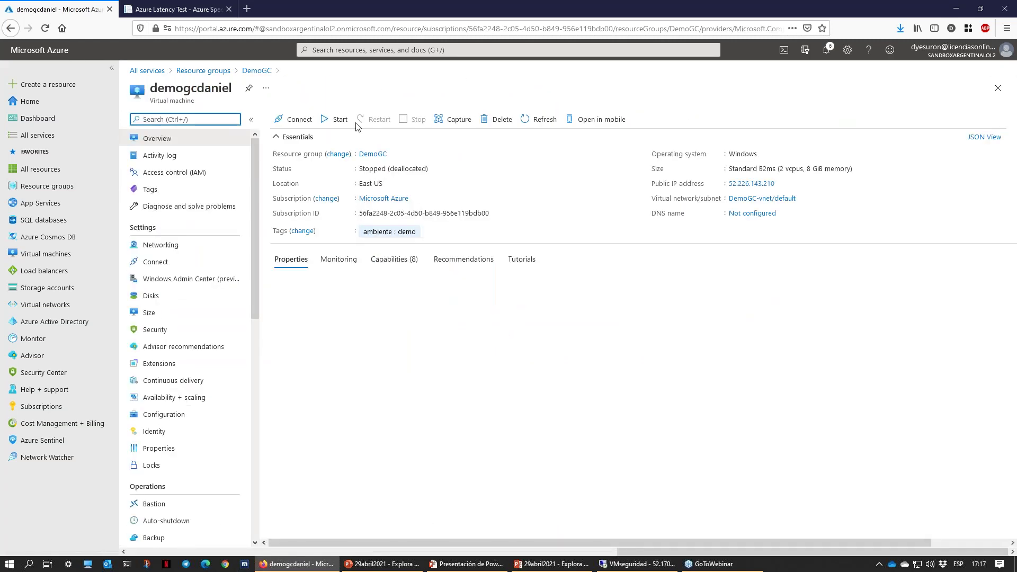
pyautogui.click(339, 122)
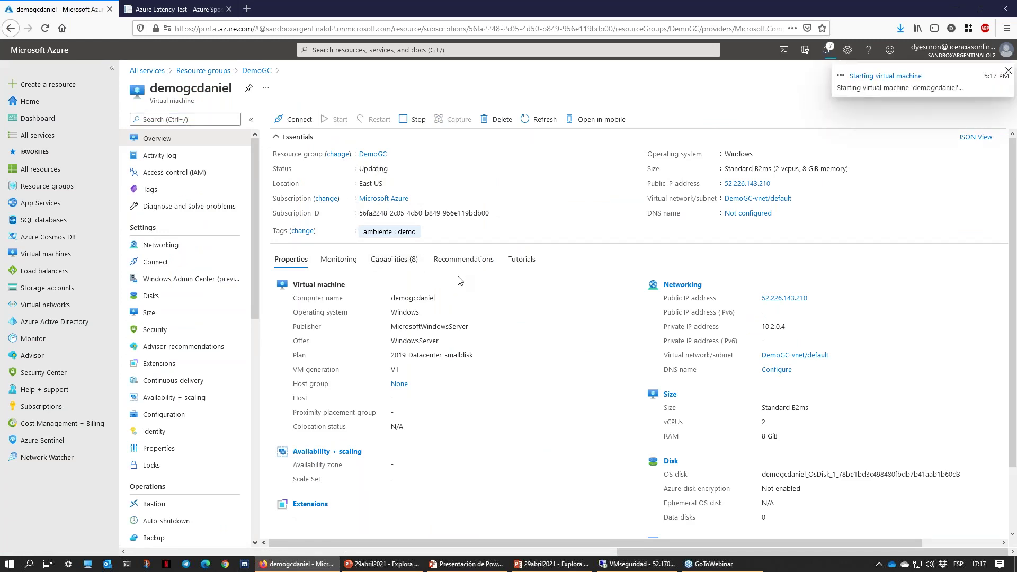
# - Browse demogcdaniel's Backup, Bastion and Windows Admin Center pages, then return to its Overview
pyautogui.scroll(-3, 199, 366)
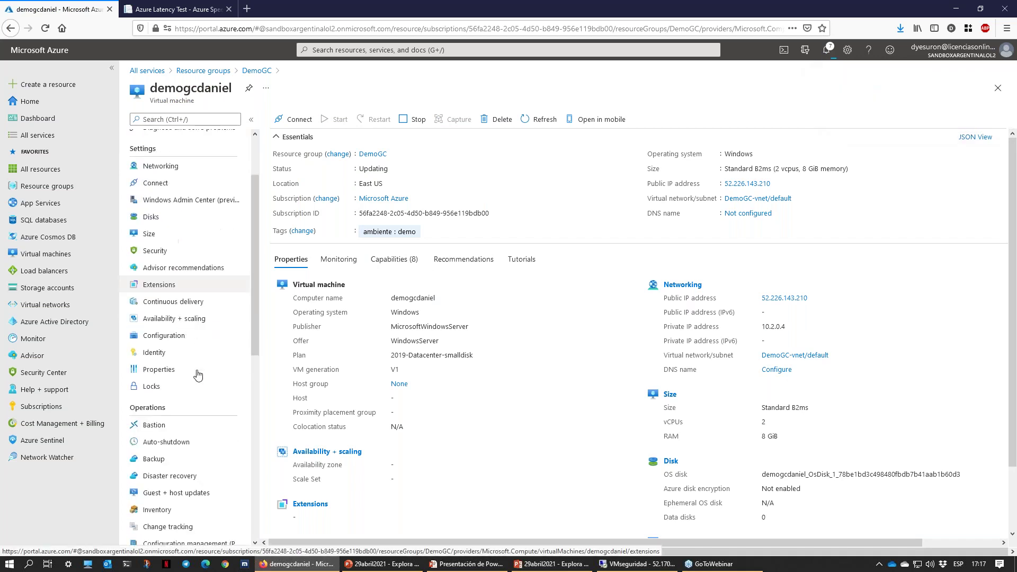
pyautogui.scroll(-5, 198, 370)
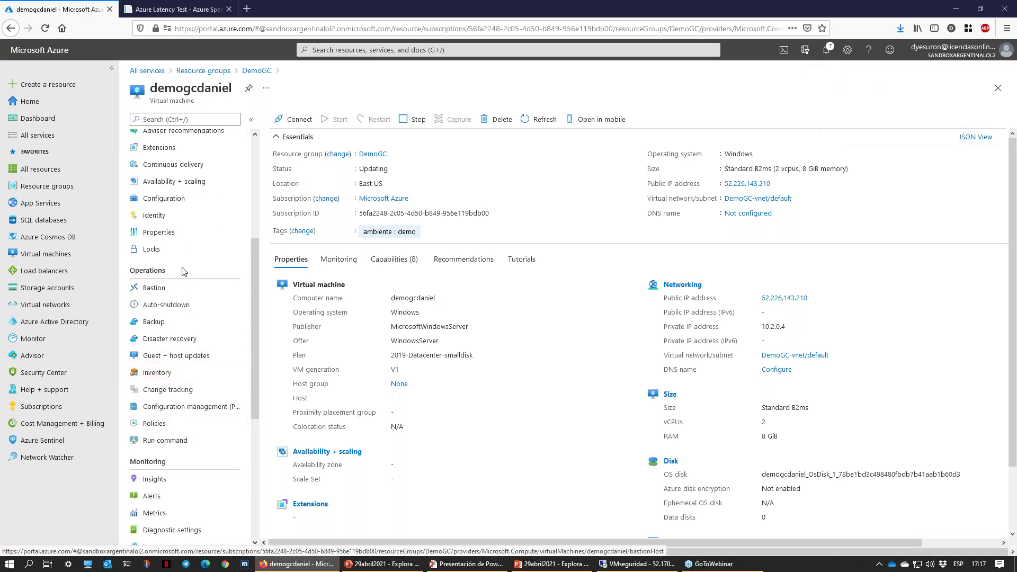
pyautogui.click(155, 322)
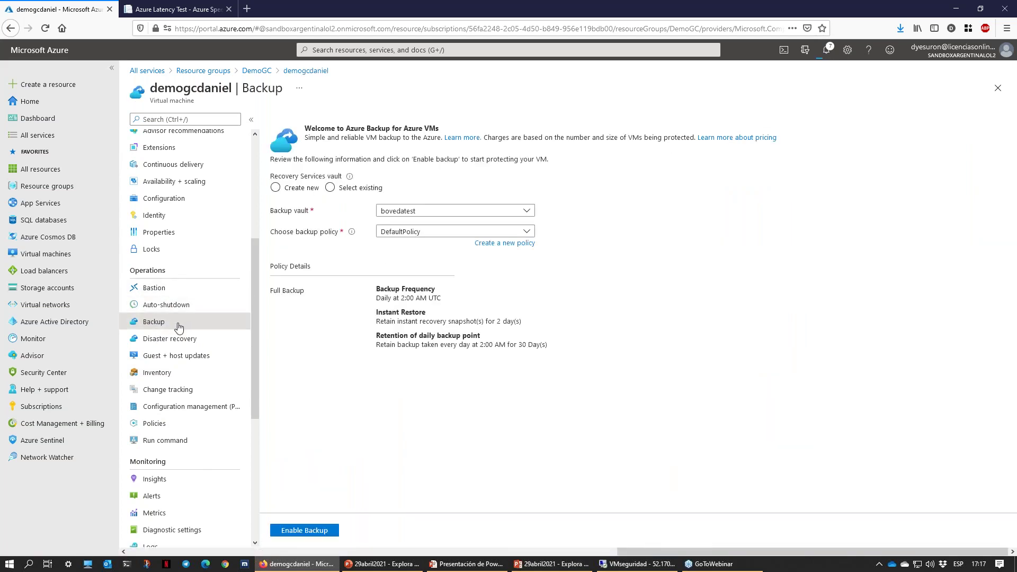
pyautogui.click(157, 291)
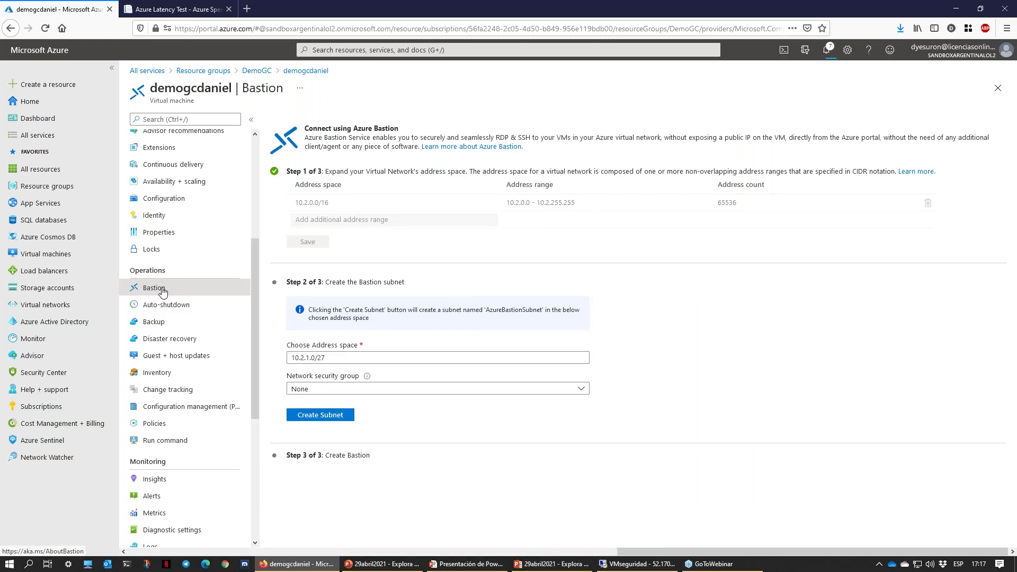
pyautogui.scroll(3, 188, 296)
pyautogui.scroll(1, 192, 306)
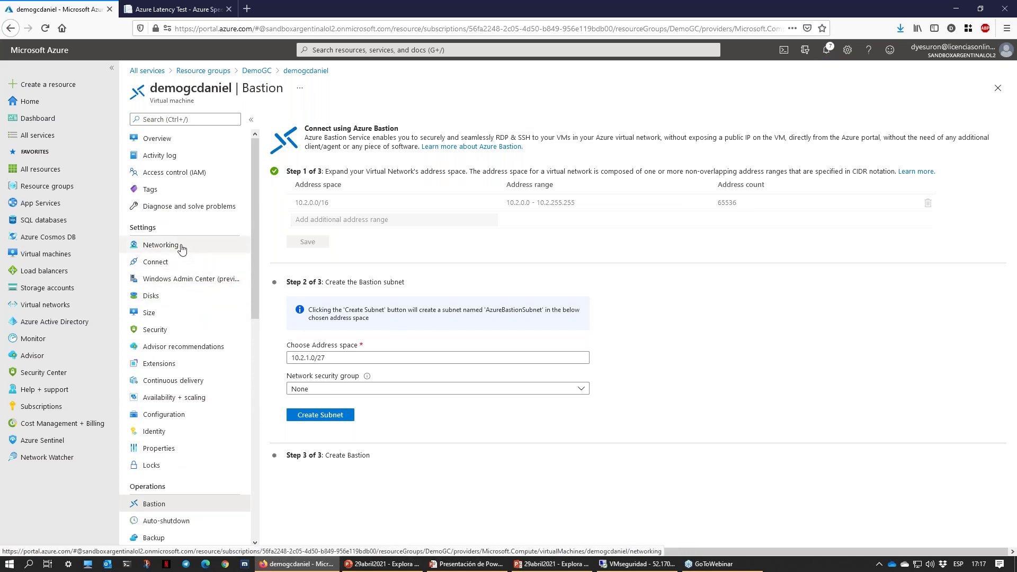
pyautogui.click(171, 282)
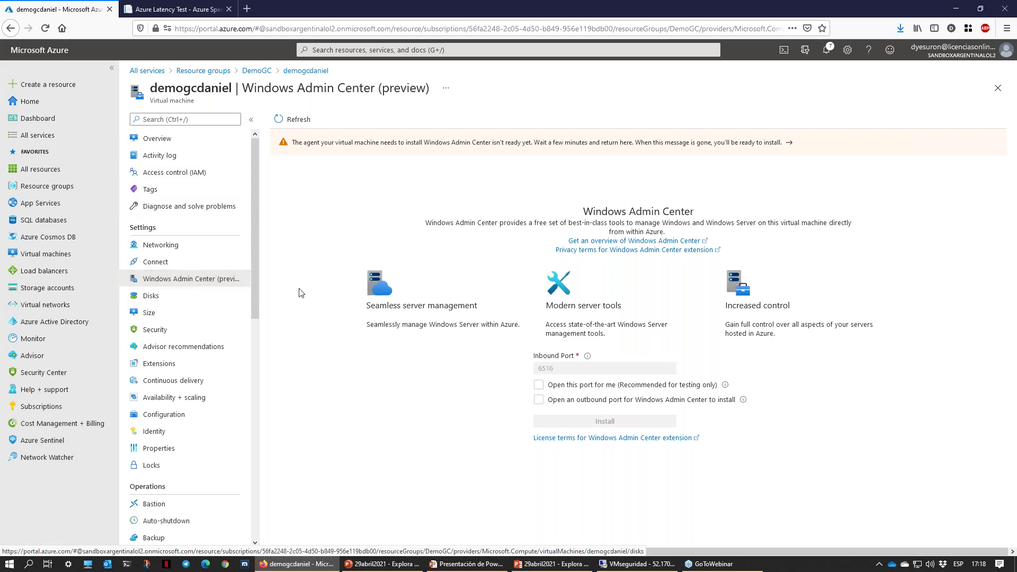
pyautogui.click(157, 138)
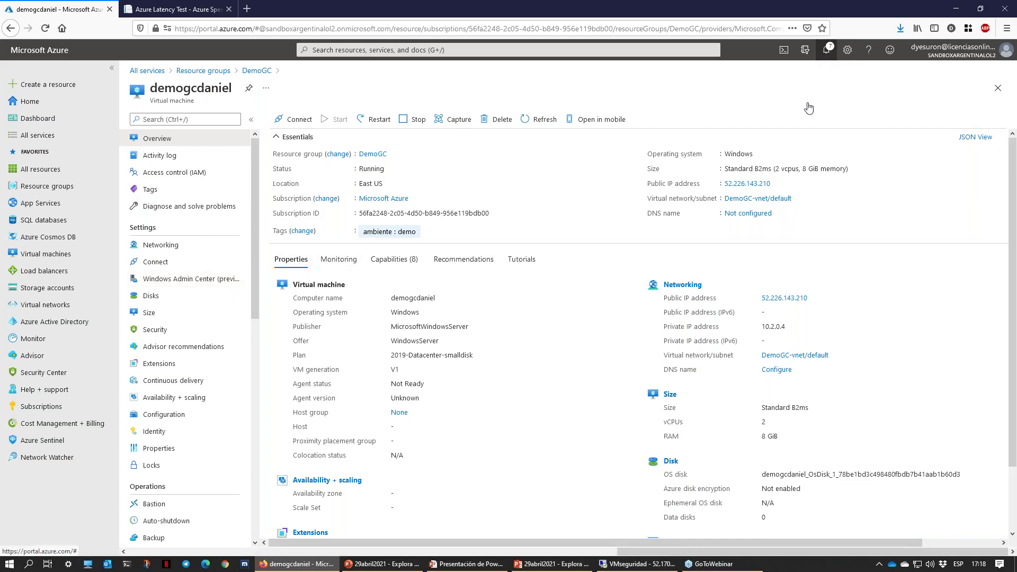
pyautogui.click(823, 53)
pyautogui.click(824, 53)
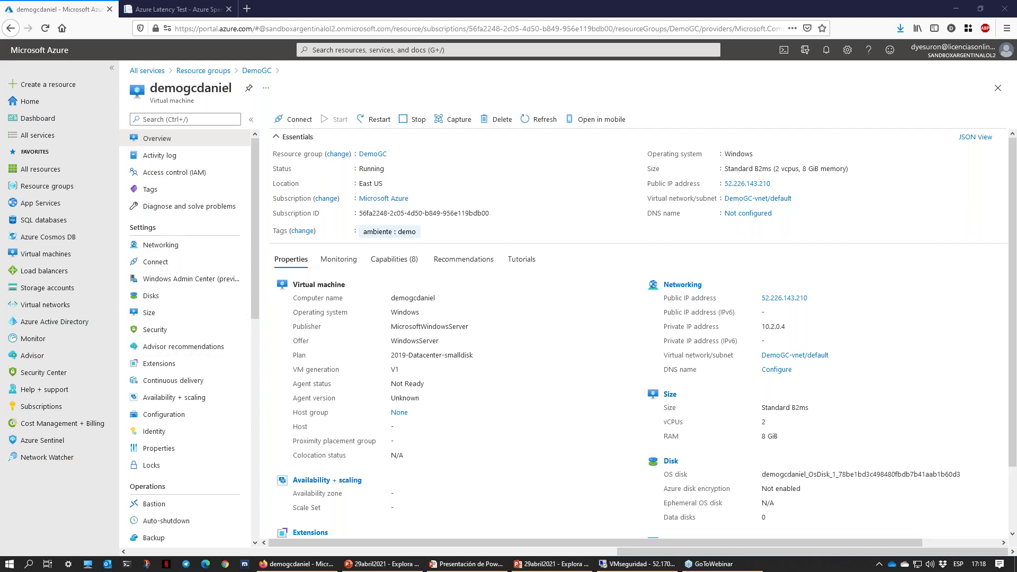
# - Open demogcdaniel's Configuration page to review its Windows Server Hybrid Benefit licensing
pyautogui.click(169, 420)
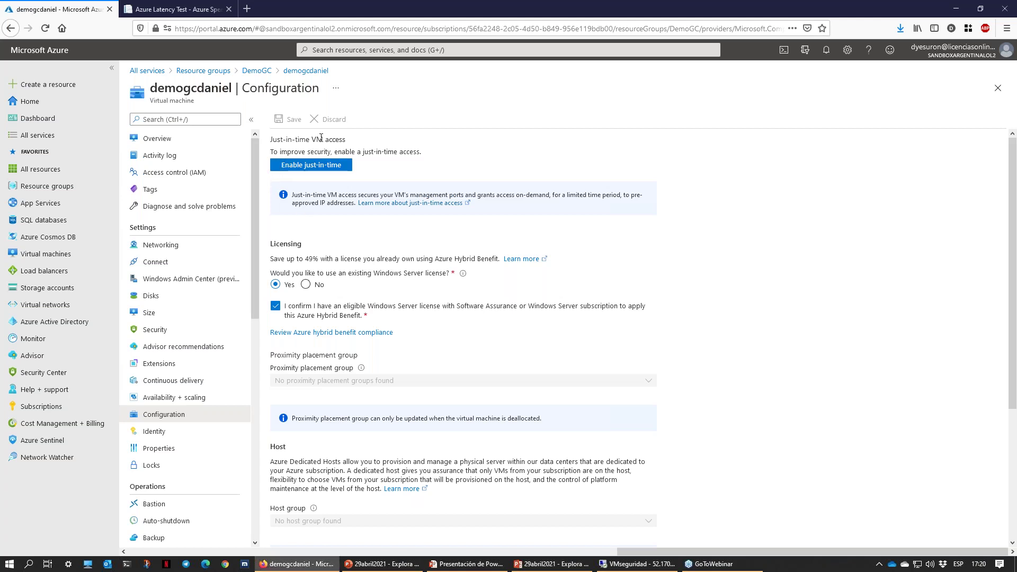
pyautogui.moveTo(272, 141)
pyautogui.mouseDown()
pyautogui.moveTo(346, 141)
pyautogui.moveTo(349, 155)
pyautogui.moveTo(328, 115)
pyautogui.moveTo(264, 126)
pyautogui.mouseUp()
pyautogui.hotkey('ctrl', '2')
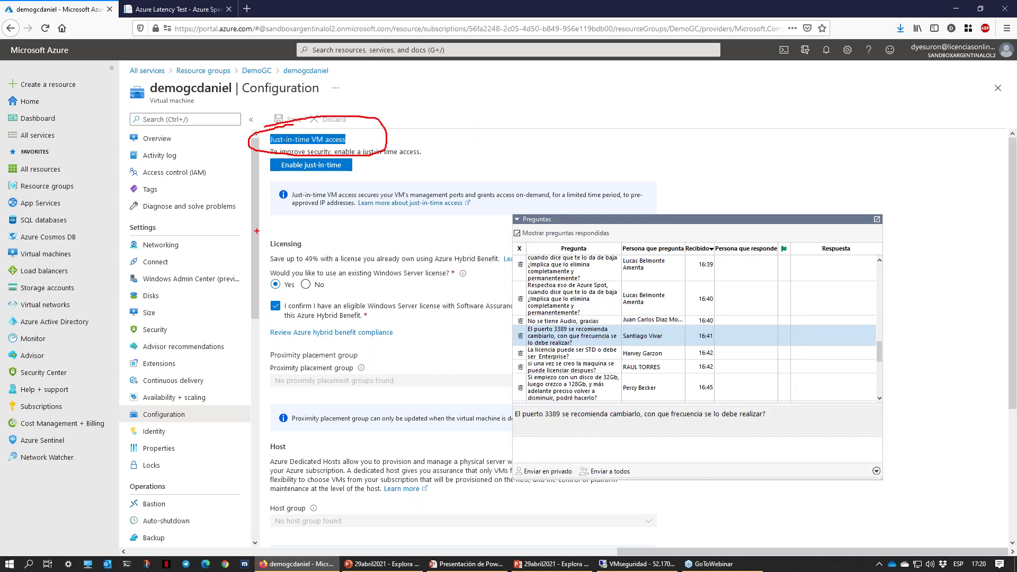
pyautogui.moveTo(20, 435); pyautogui.dragTo(95, 434)
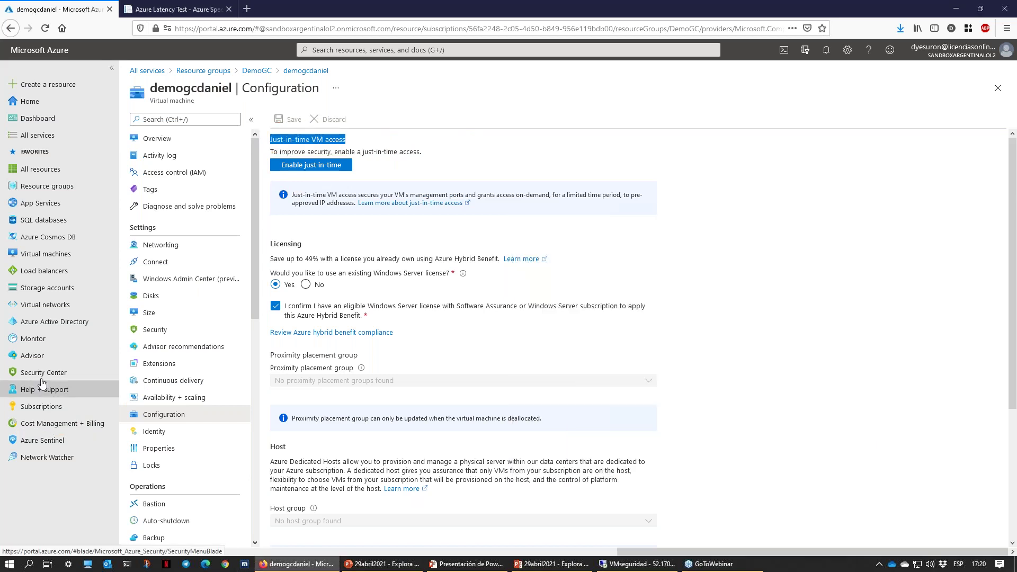
pyautogui.moveTo(15, 382); pyautogui.dragTo(124, 386)
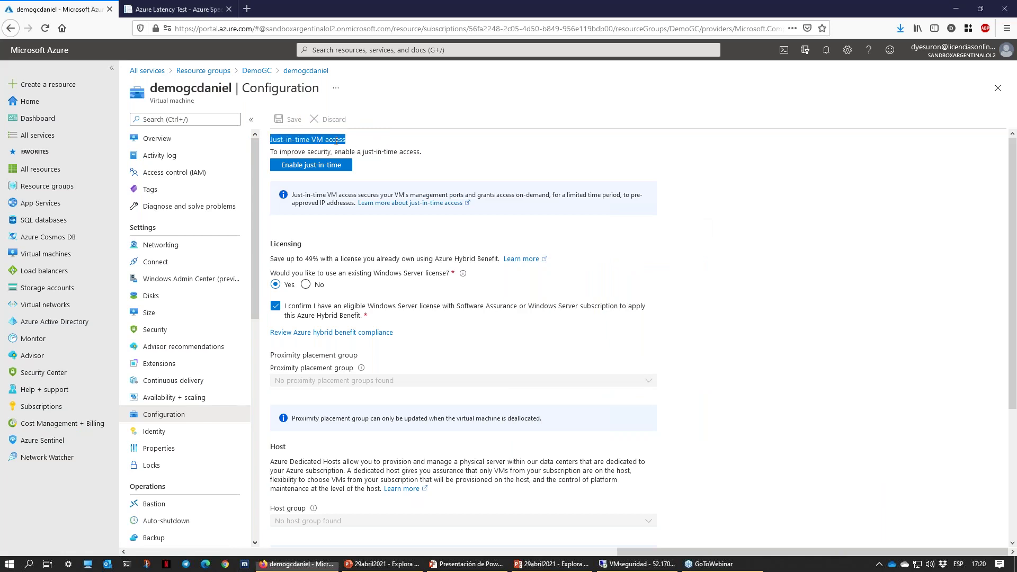
pyautogui.click(363, 151)
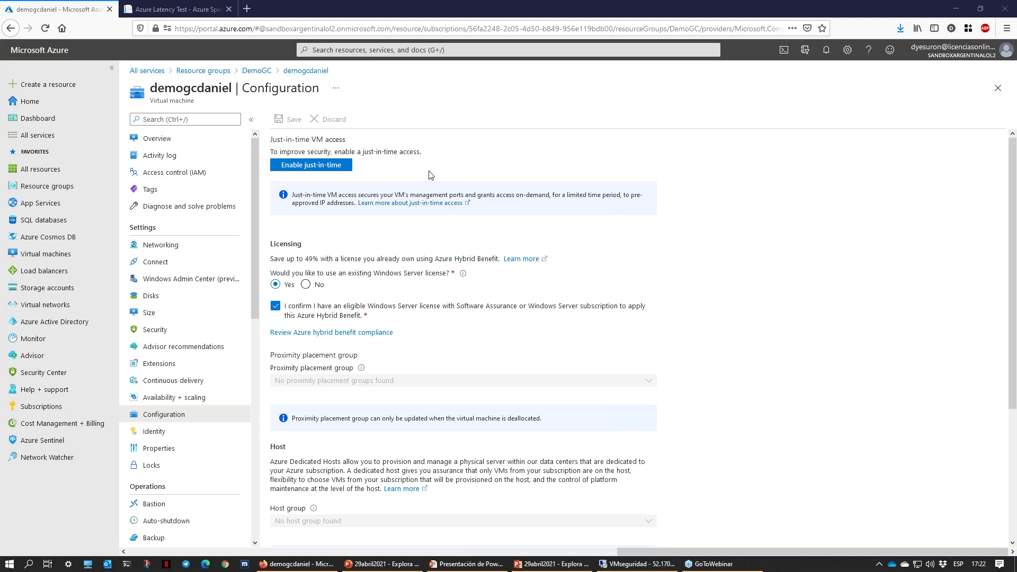
# - Search the Marketplace for 'firebird' via Create a resource, then close the five results
pyautogui.click(165, 145)
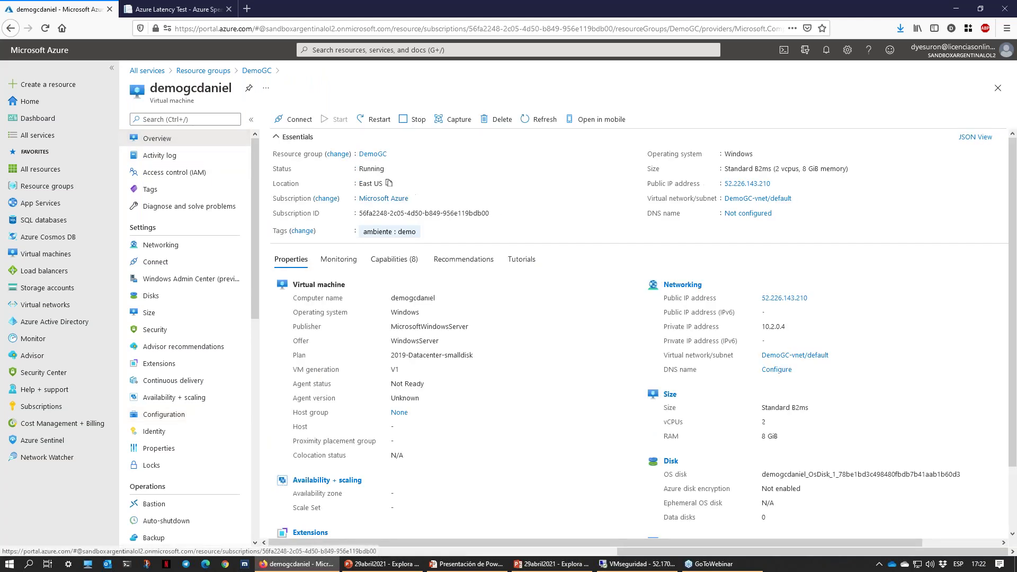
pyautogui.click(39, 87)
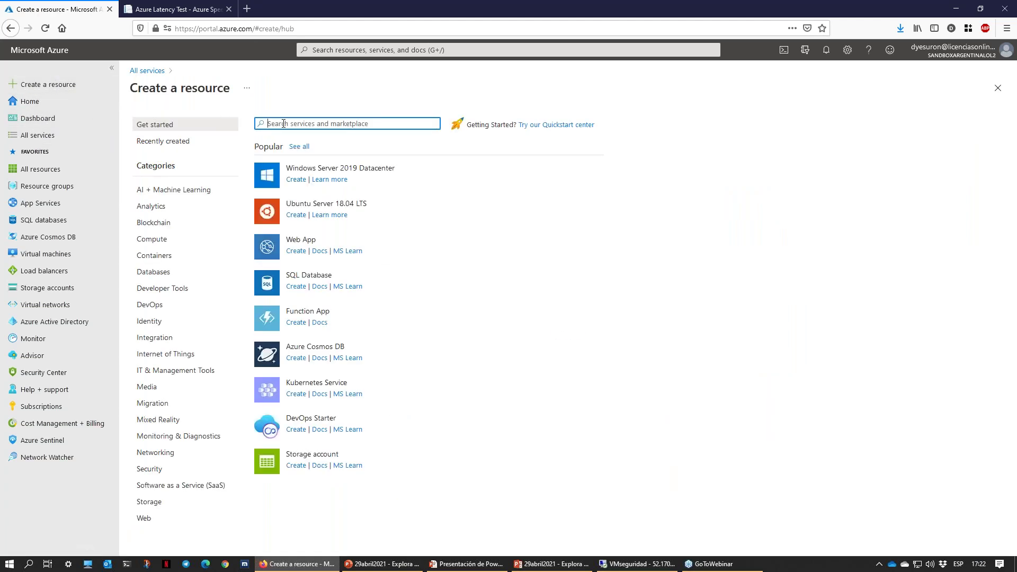
pyautogui.write('firebird')
pyautogui.press('Return')
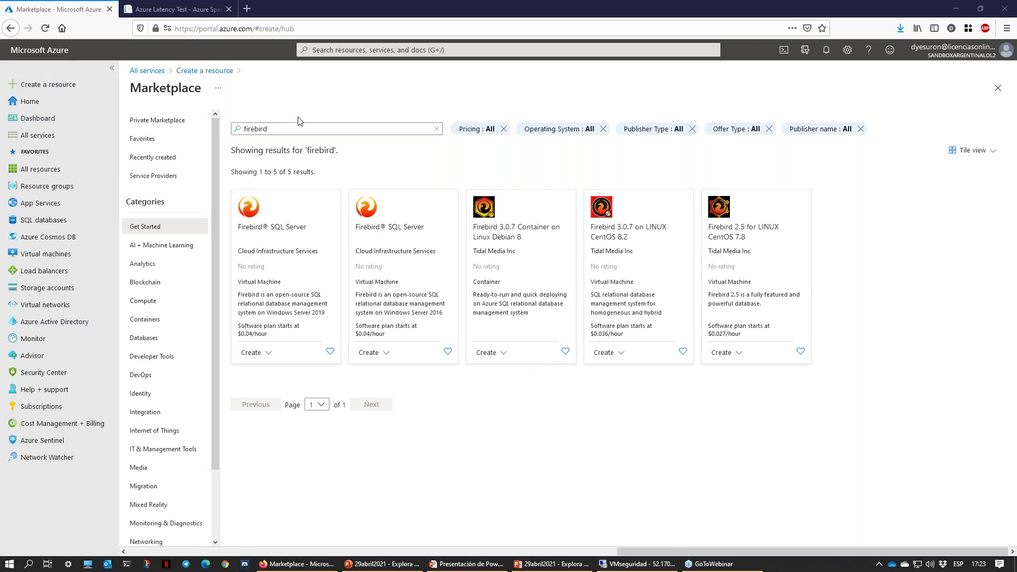
pyautogui.click(998, 89)
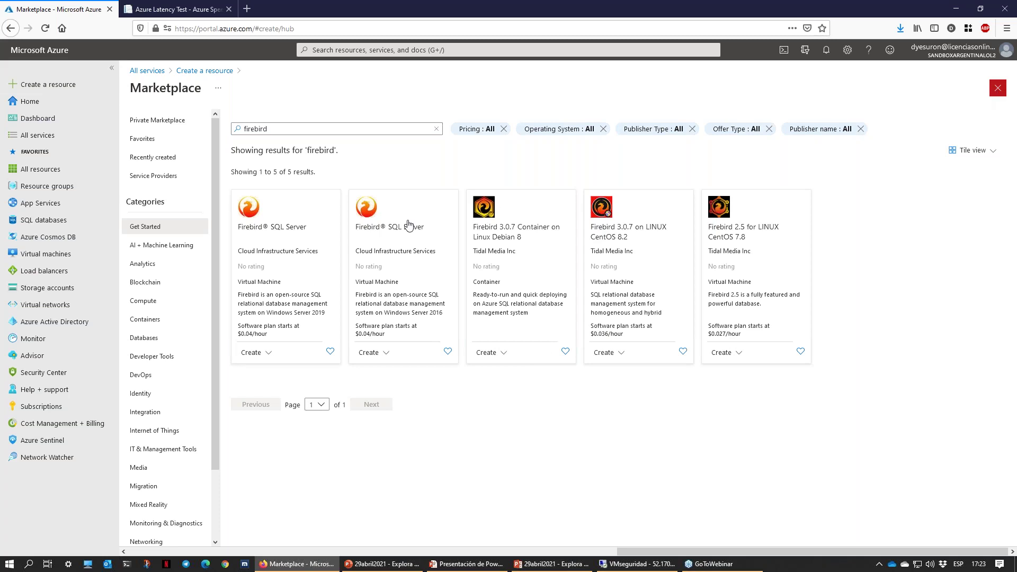
# - Download demogcdaniel's RDP connection file on port 3389 and open it in Remote Desktop
pyautogui.click(42, 252)
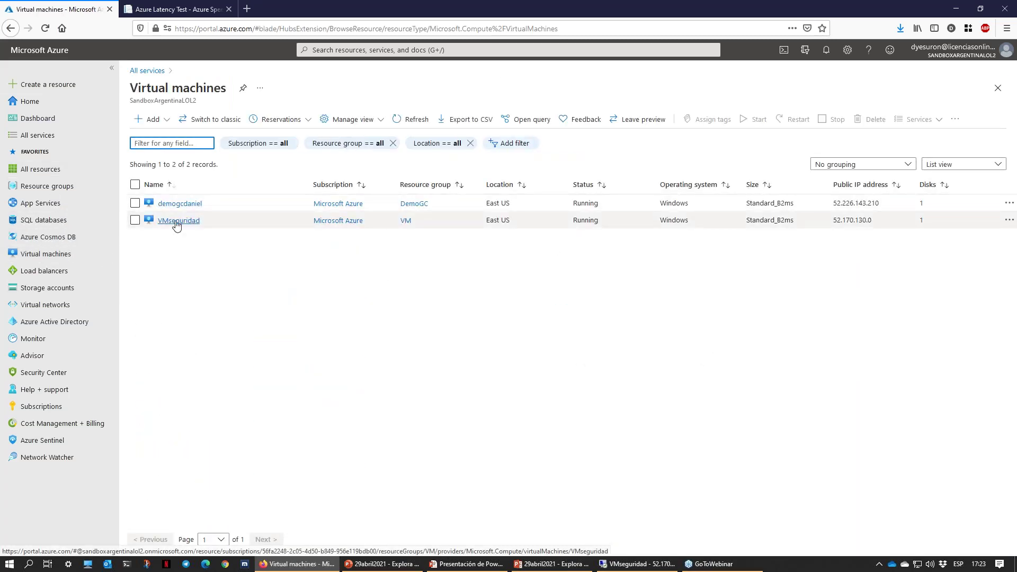
pyautogui.click(180, 222)
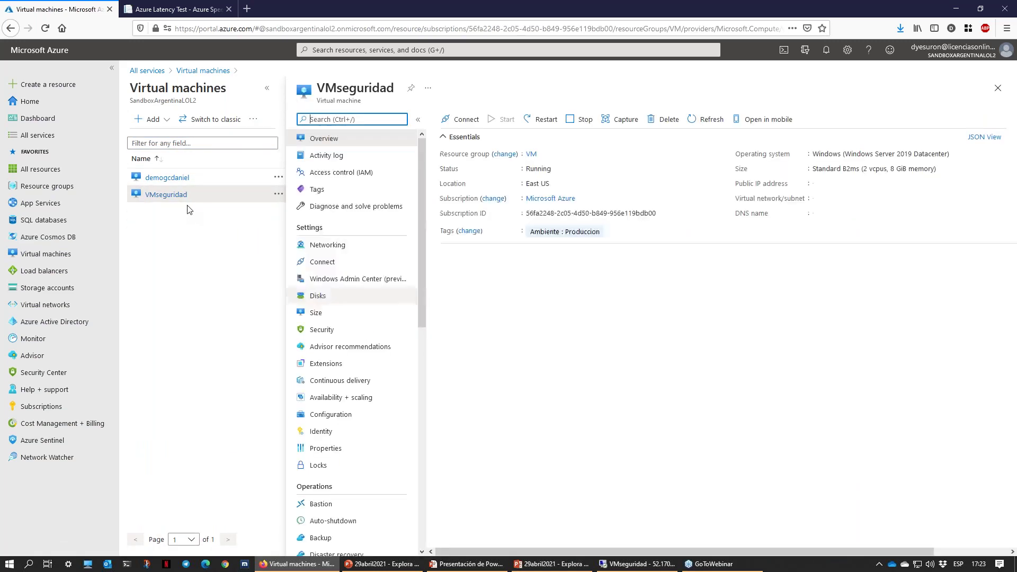
pyautogui.click(180, 177)
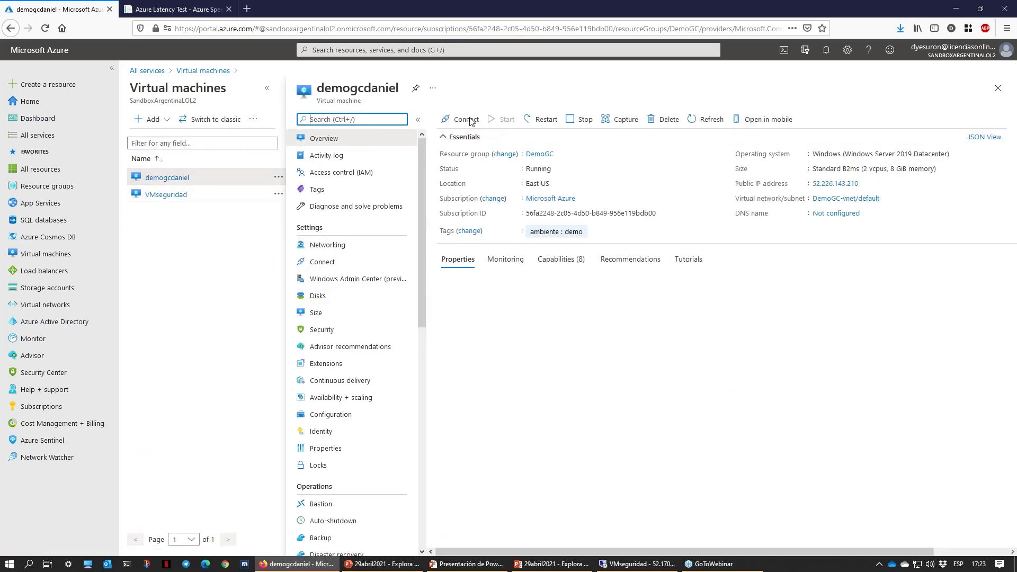
pyautogui.click(461, 119)
pyautogui.click(466, 142)
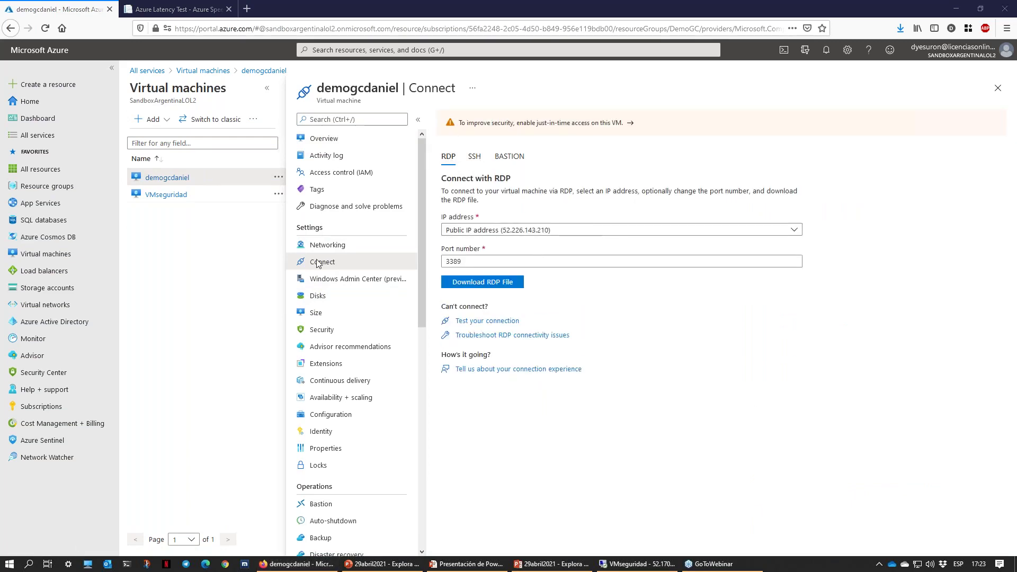
pyautogui.moveTo(465, 261); pyautogui.dragTo(431, 259)
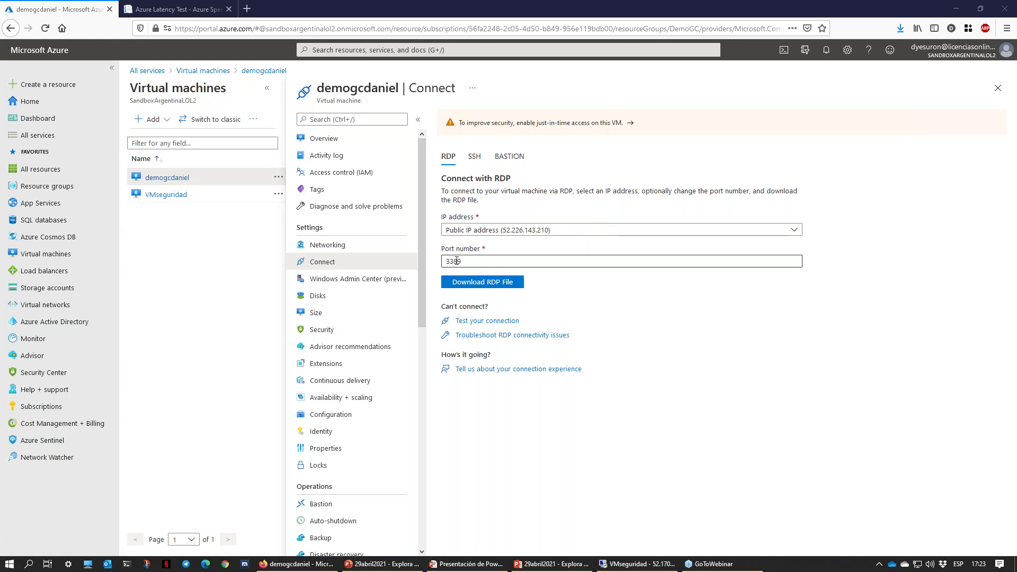
pyautogui.click(486, 282)
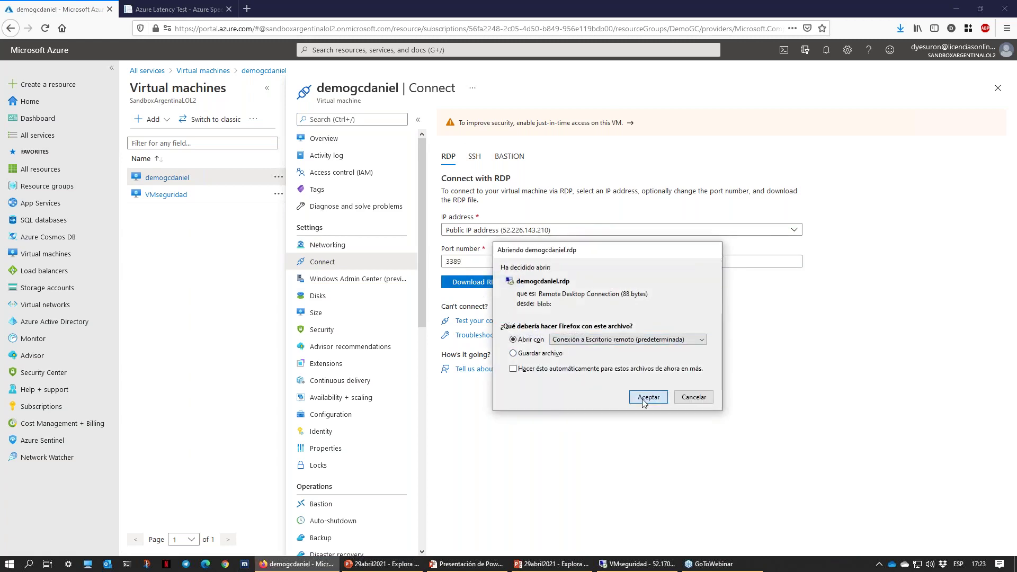
pyautogui.click(648, 397)
# - Sign in with the VM's admin account credentials and accept the unverified certificate to connect
pyautogui.click(556, 342)
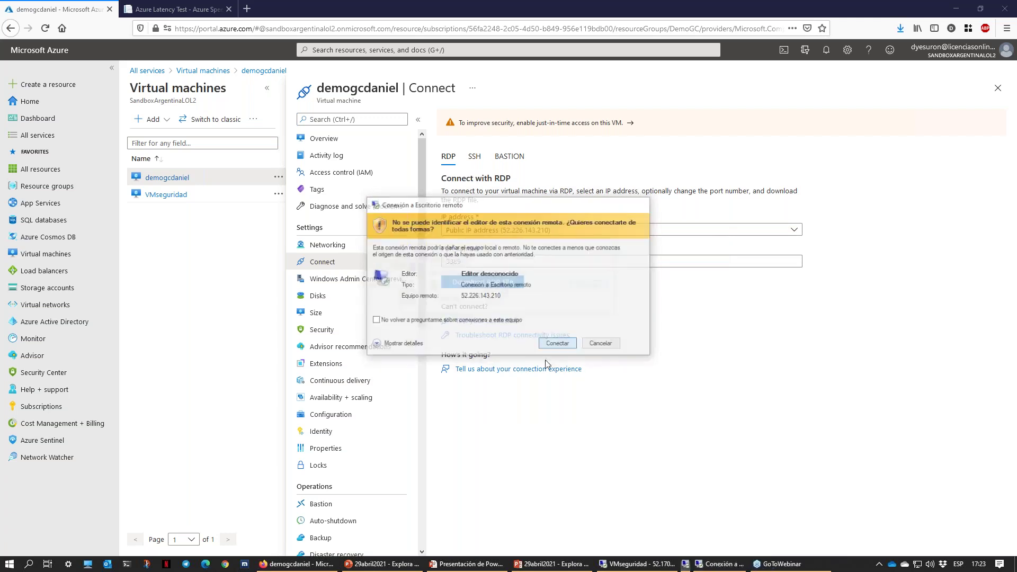
pyautogui.moveTo(479, 185); pyautogui.dragTo(616, 193)
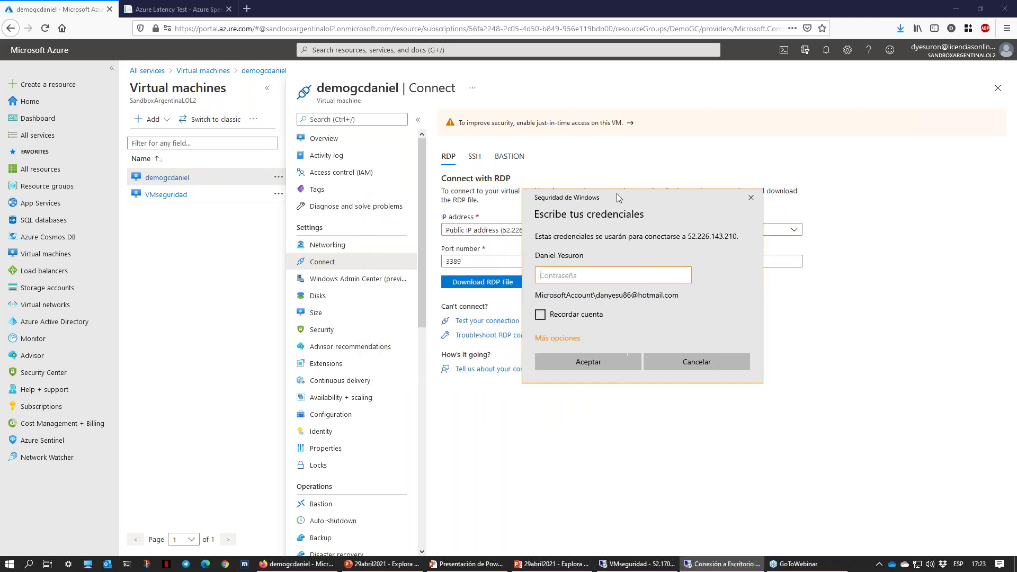
pyautogui.click(561, 340)
pyautogui.click(569, 400)
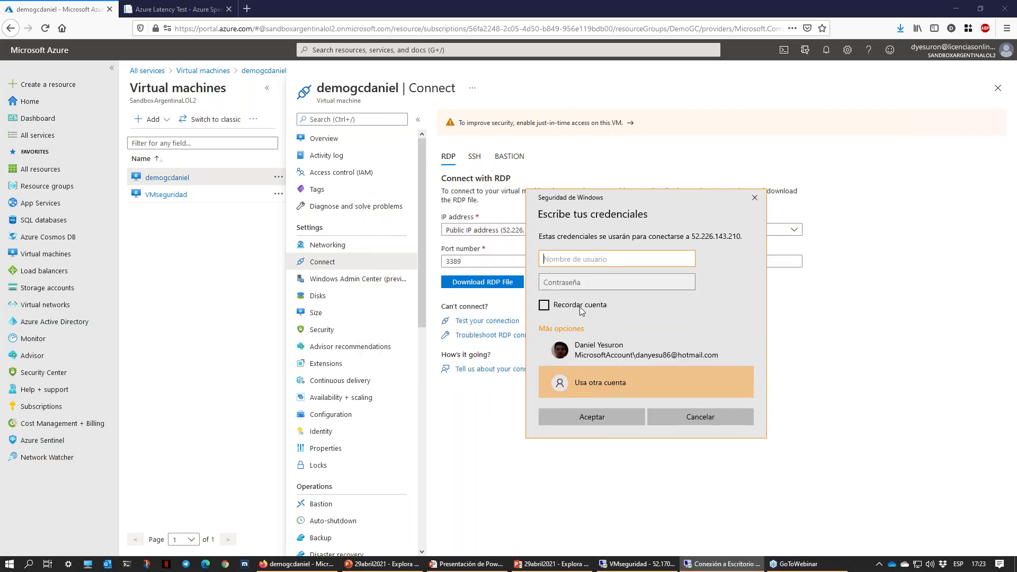
pyautogui.write('dyesuron')
pyautogui.press('Tab')
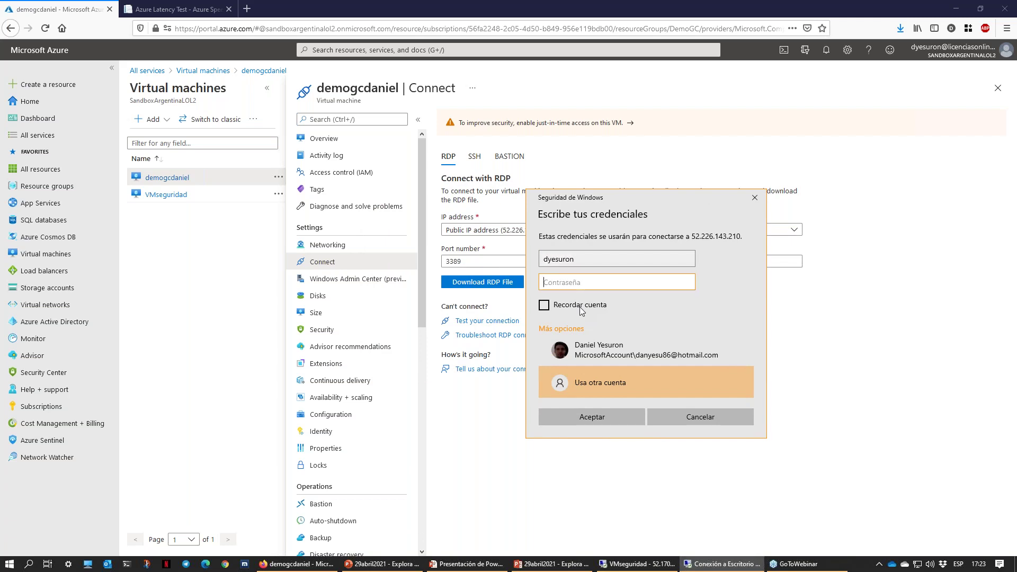
pyautogui.write('************')
pyautogui.press('Return')
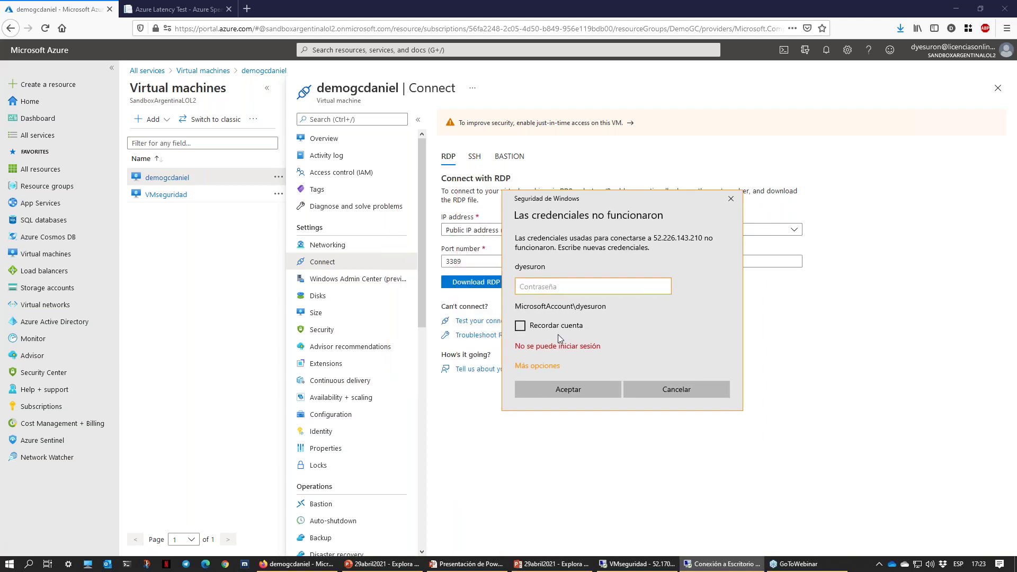
pyautogui.write('***********')
pyautogui.press('Return')
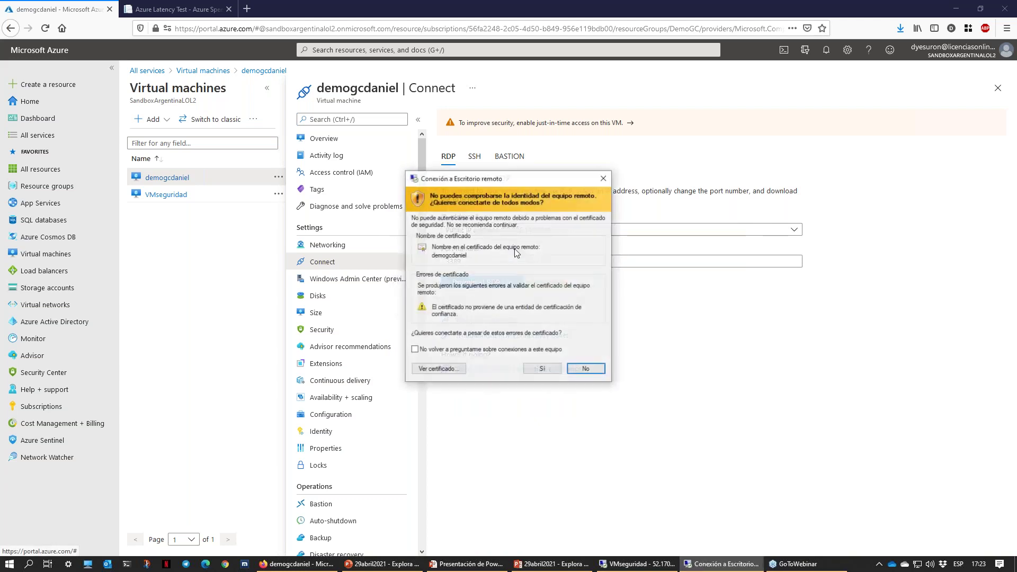
pyautogui.click(540, 369)
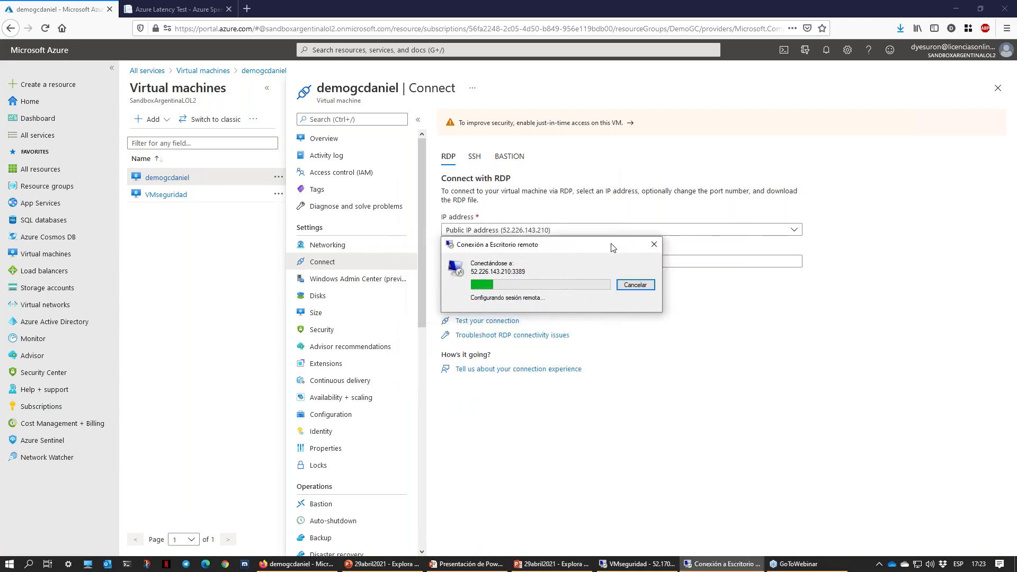
pyautogui.moveTo(613, 247); pyautogui.dragTo(691, 245)
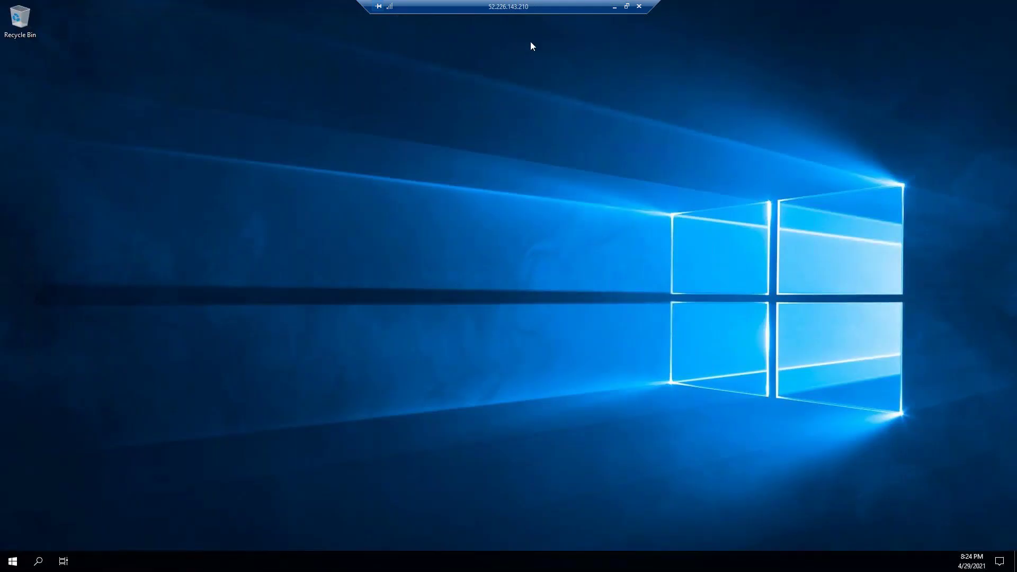
# - Exit full screen, dismiss the Windows Admin Center prompt, and enlarge the RDP window to show Server Manager
pyautogui.click(627, 6)
pyautogui.moveTo(503, 66); pyautogui.dragTo(229, 59)
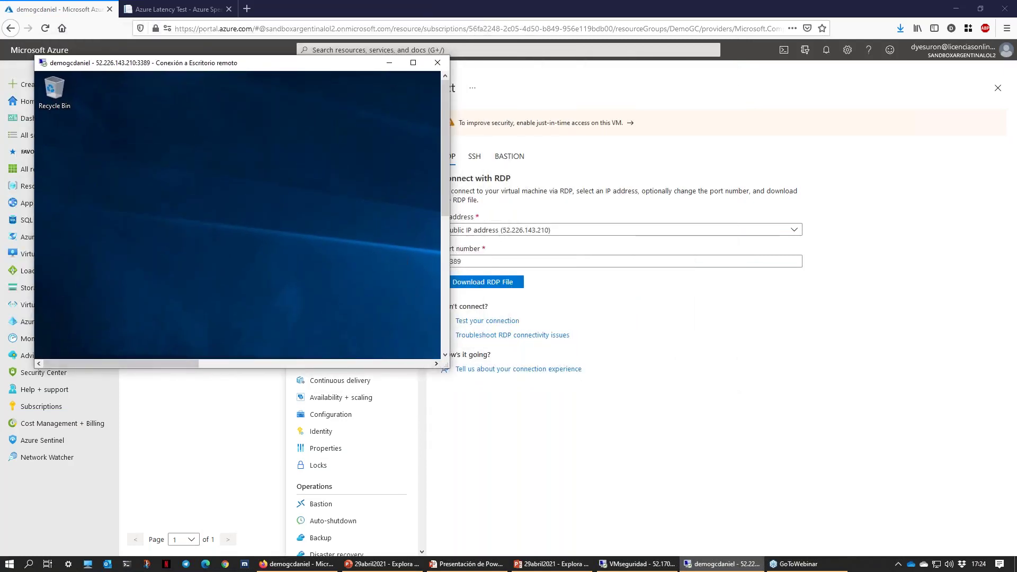
pyautogui.moveTo(449, 367); pyautogui.dragTo(740, 525)
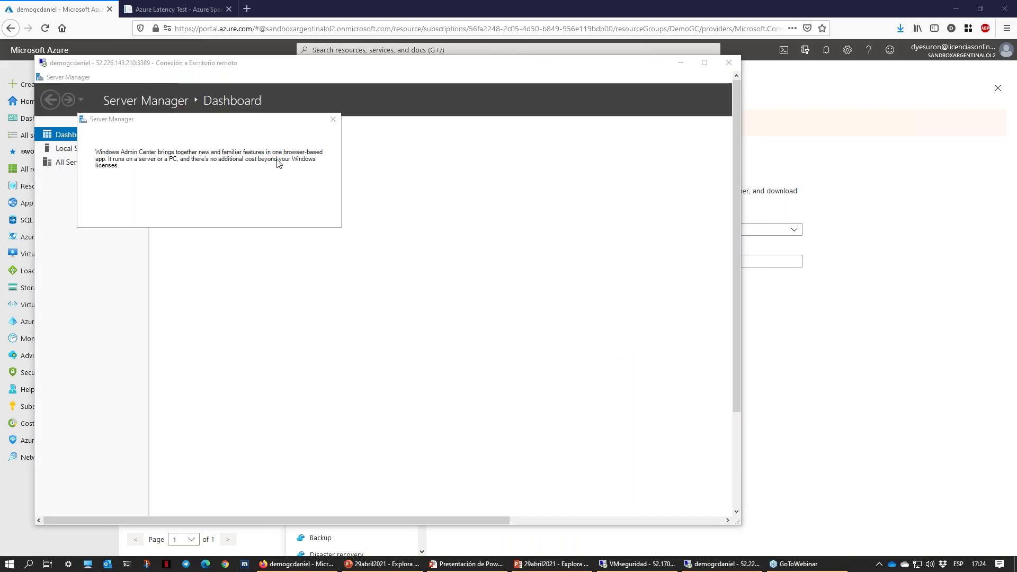
pyautogui.click(333, 120)
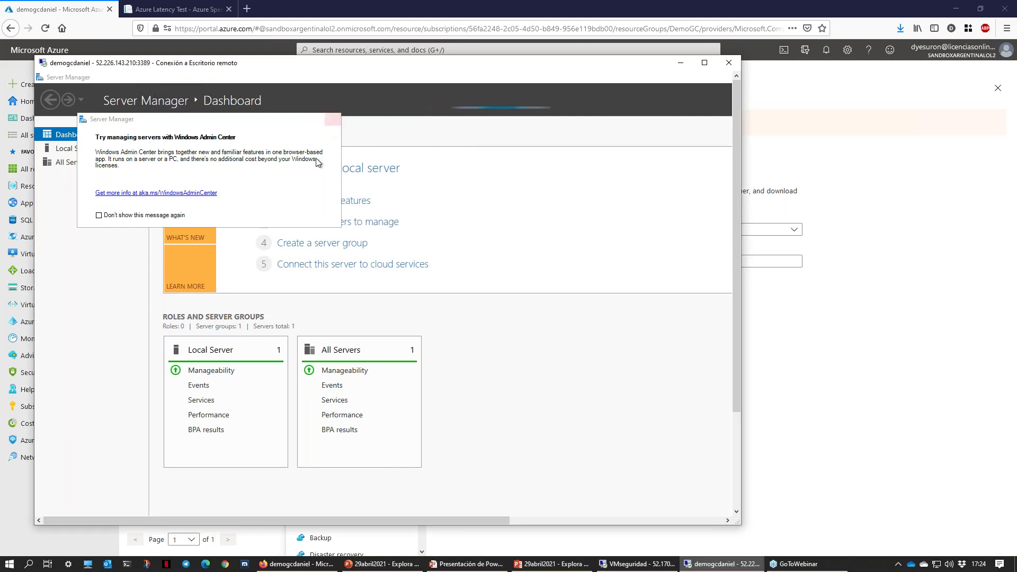
pyautogui.click(333, 120)
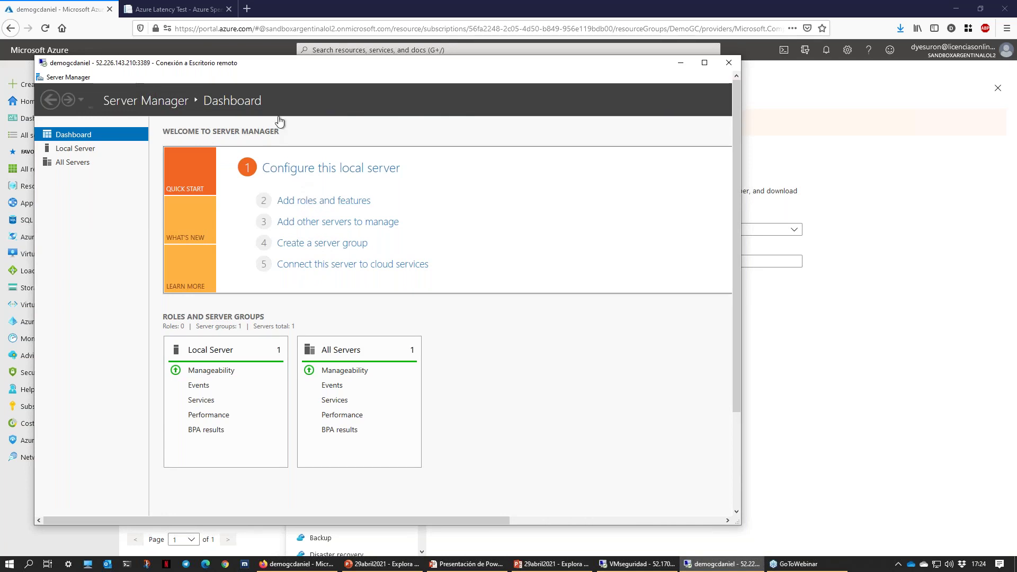
pyautogui.moveTo(599, 66)
pyautogui.mouseDown()
pyautogui.moveTo(630, 59)
pyautogui.moveTo(612, 71)
pyautogui.mouseUp()
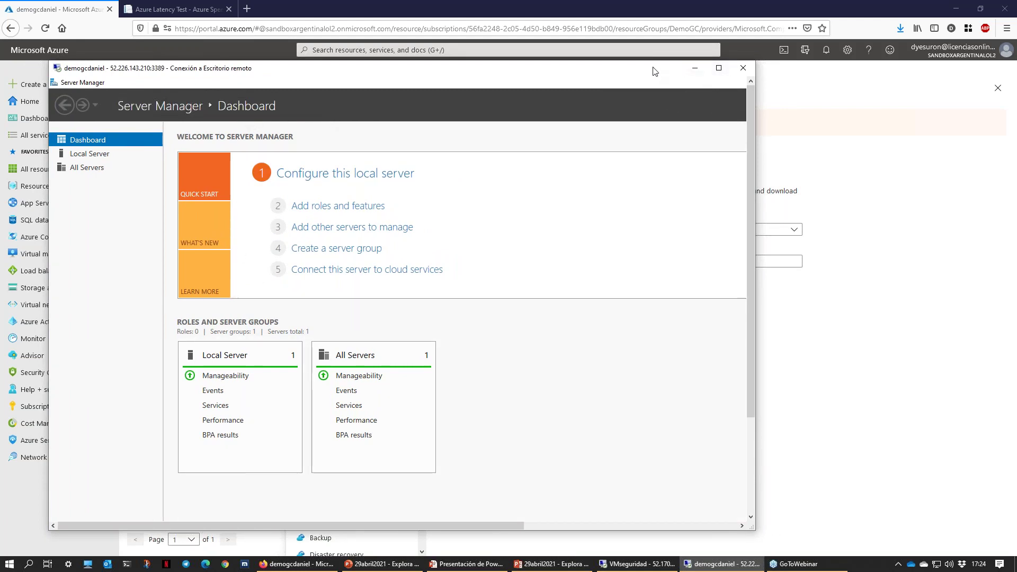
pyautogui.moveTo(657, 72); pyautogui.dragTo(637, 55)
pyautogui.moveTo(736, 513); pyautogui.dragTo(833, 529)
pyautogui.moveTo(829, 426); pyautogui.dragTo(830, 510)
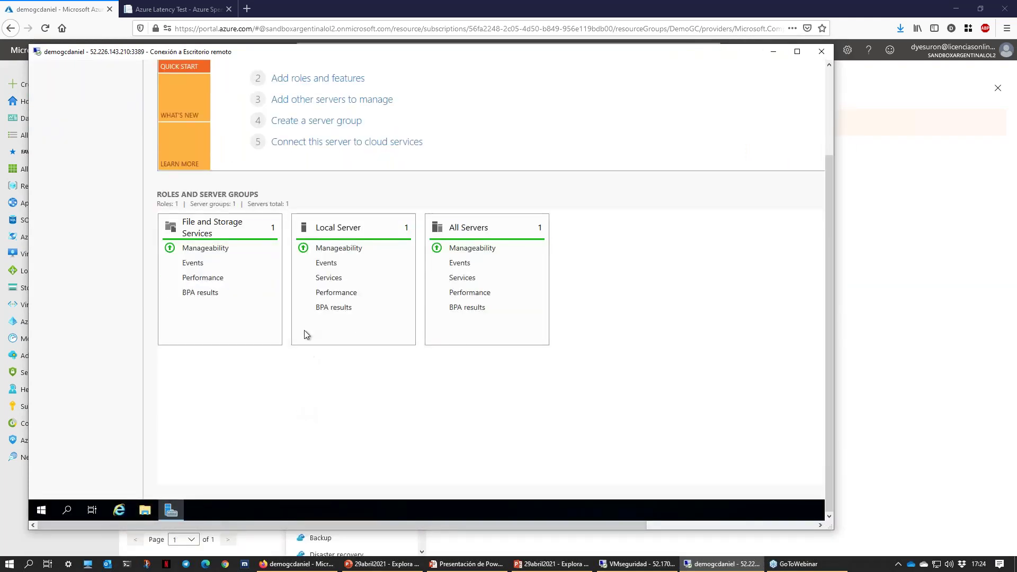
# - Check in File Explorer's This PC that Windows (C:) has 20.4 GB free of 29.5 GB
pyautogui.press('super+e')
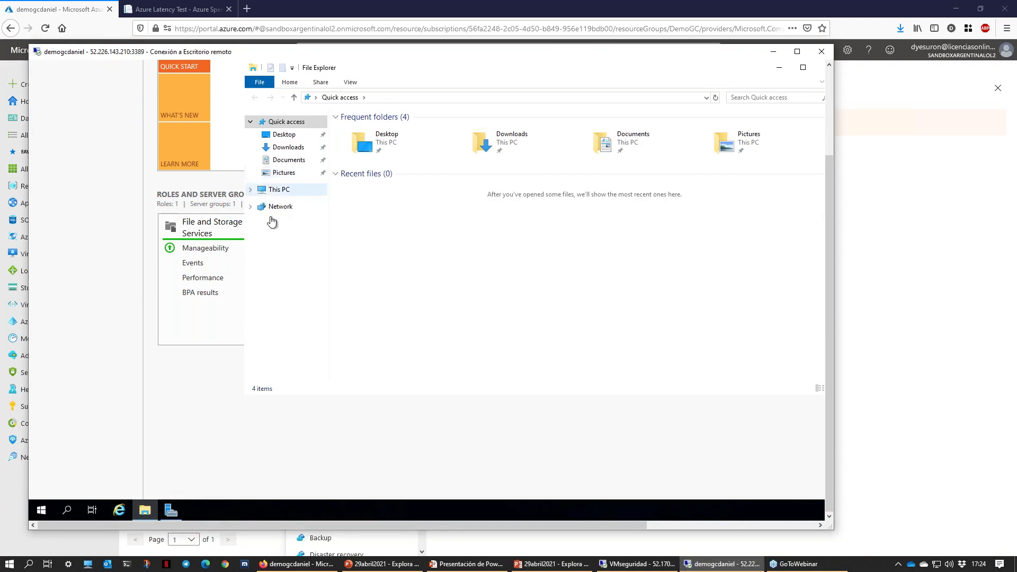
pyautogui.click(280, 190)
pyautogui.moveTo(447, 69); pyautogui.dragTo(286, 93)
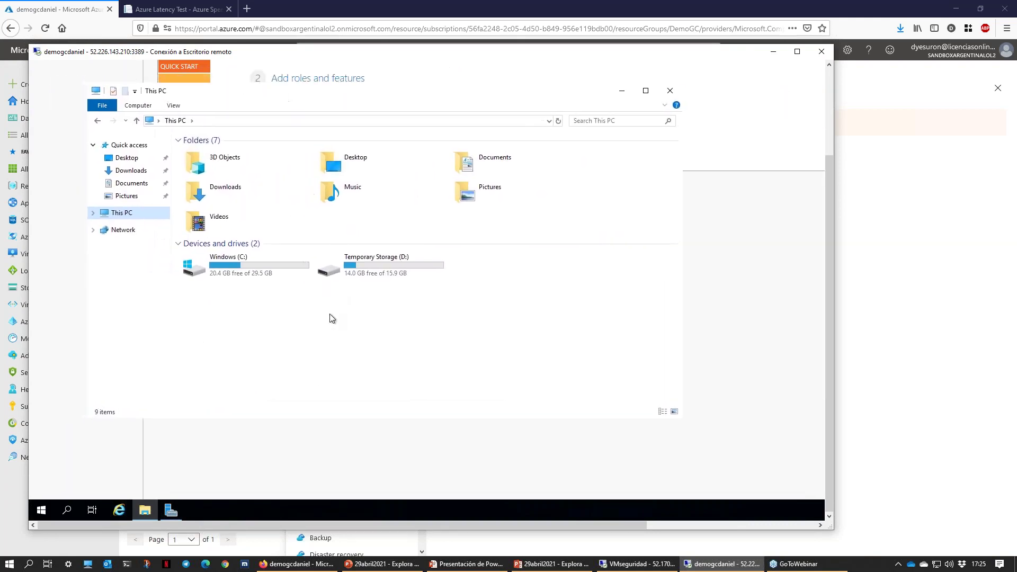
pyautogui.click(248, 275)
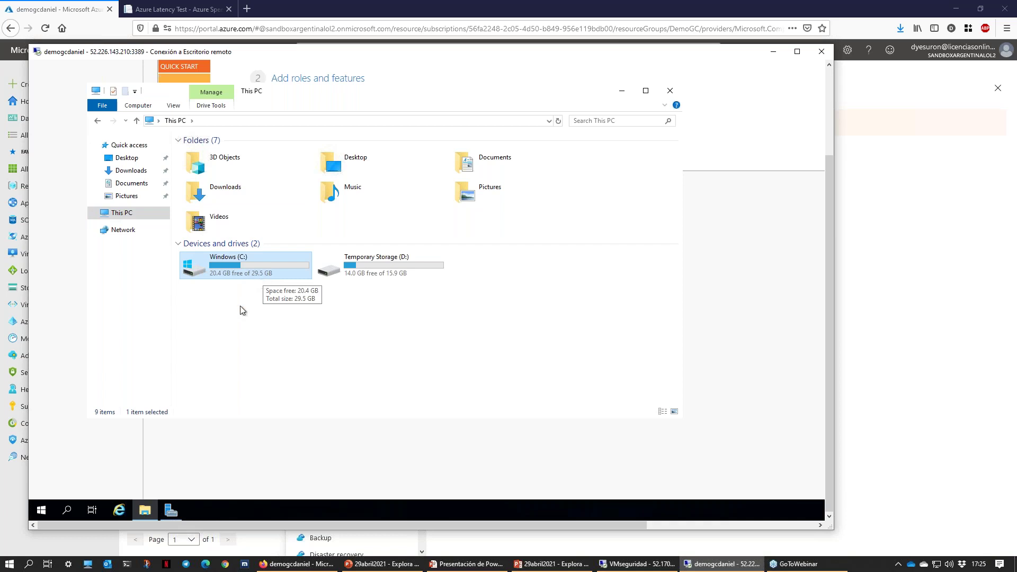
pyautogui.click(42, 510)
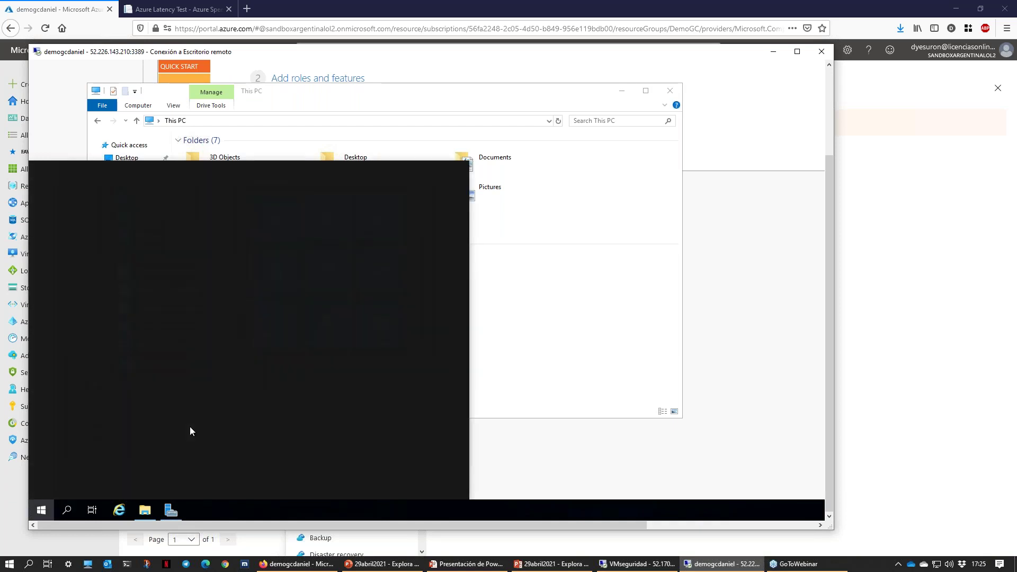
# - Open Disk Management by searching 'disk' and inspect the 98 GB unallocated space
pyautogui.write('disk')
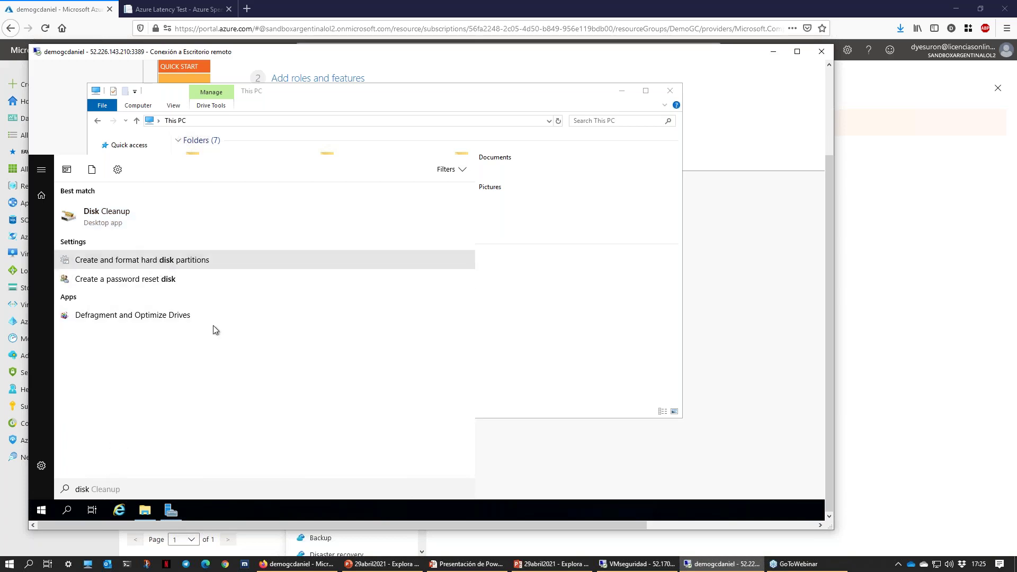
pyautogui.press('Escape')
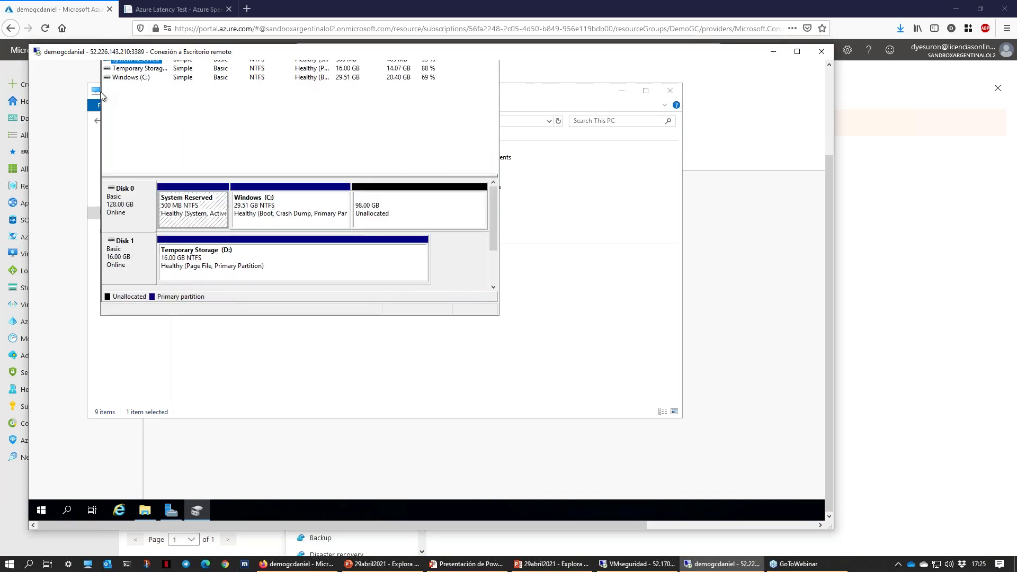
pyautogui.click(829, 104)
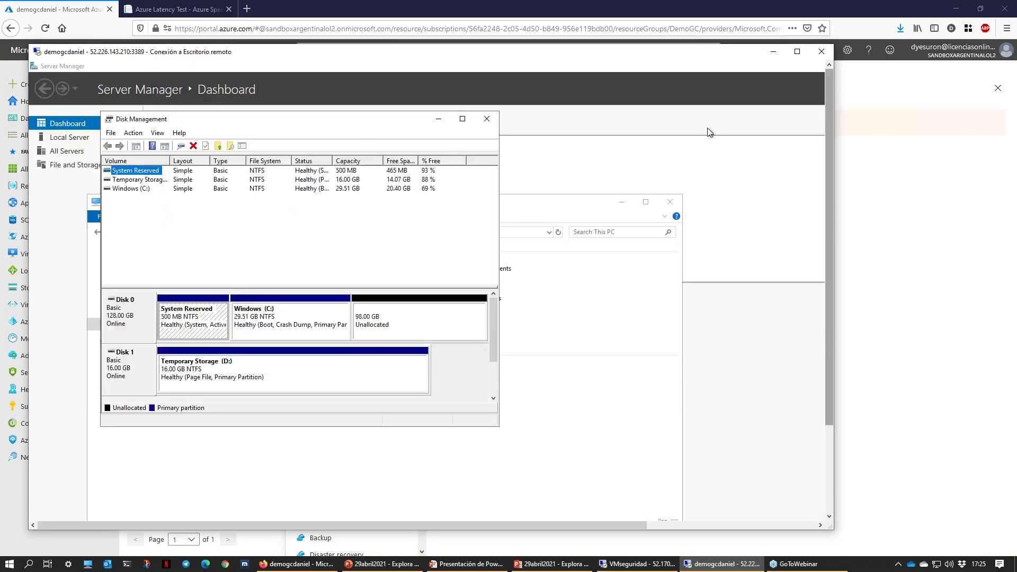
pyautogui.moveTo(349, 127); pyautogui.dragTo(370, 147)
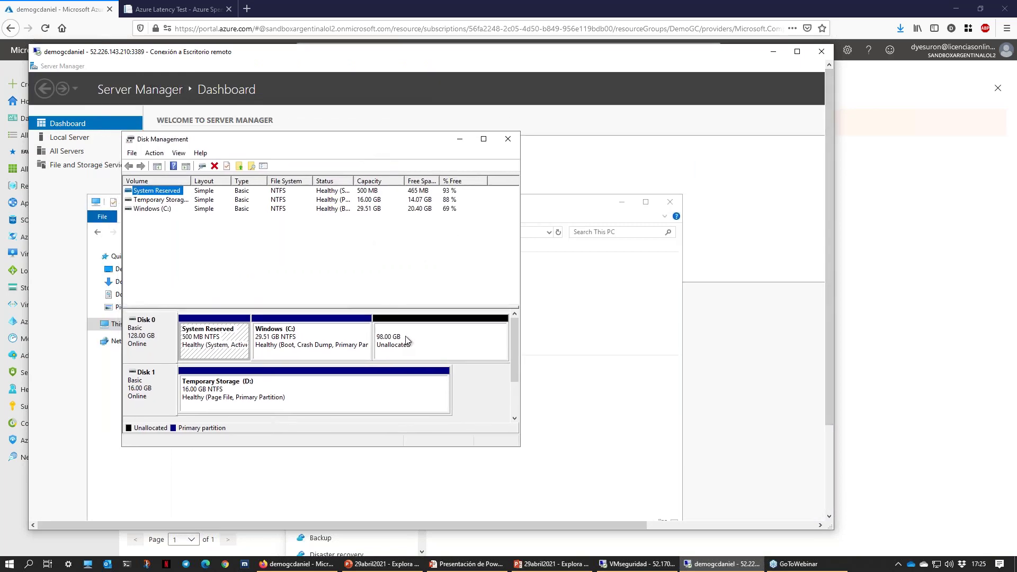
pyautogui.click(433, 344)
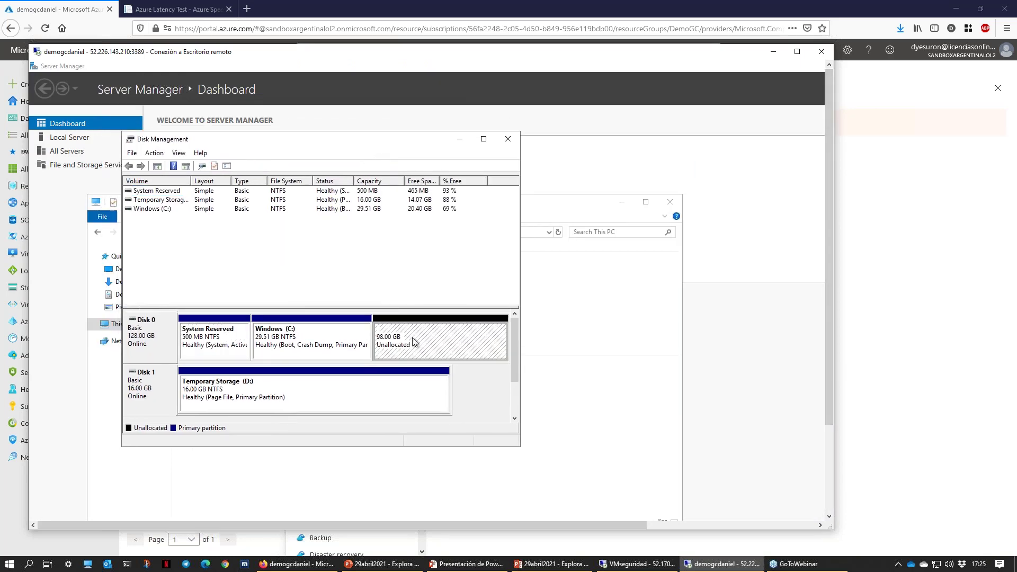
pyautogui.rightClick(409, 337)
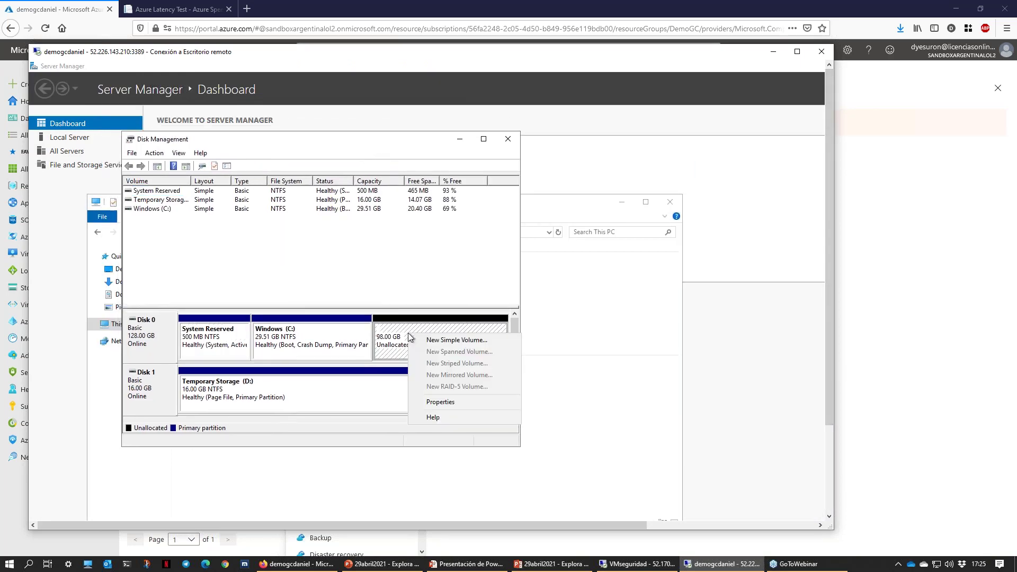
pyautogui.click(233, 345)
# - Extend Windows (C:) into the unallocated space with the Extend Volume wizard, reaching 127.51 GB
pyautogui.rightClick(315, 339)
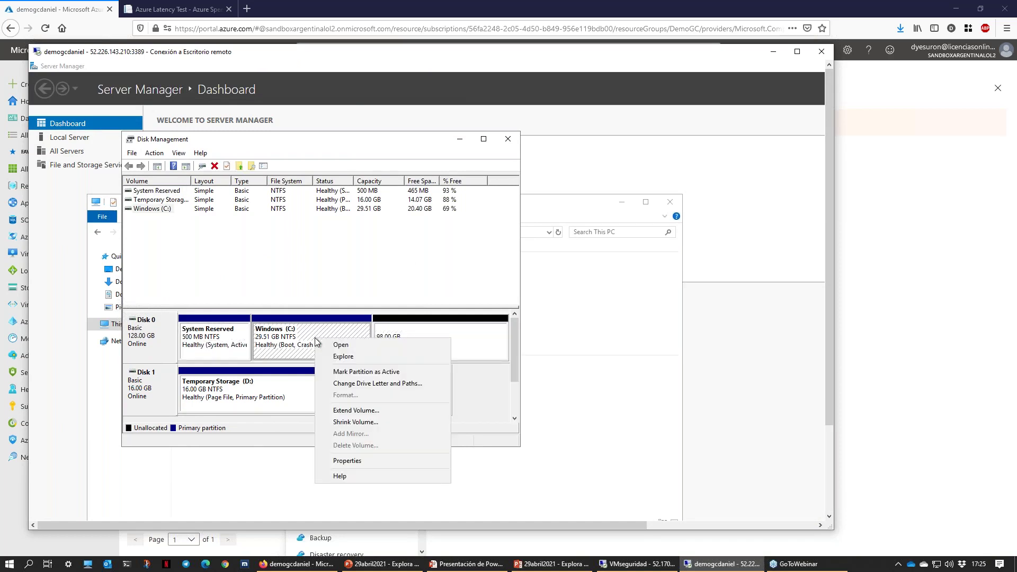
pyautogui.click(354, 411)
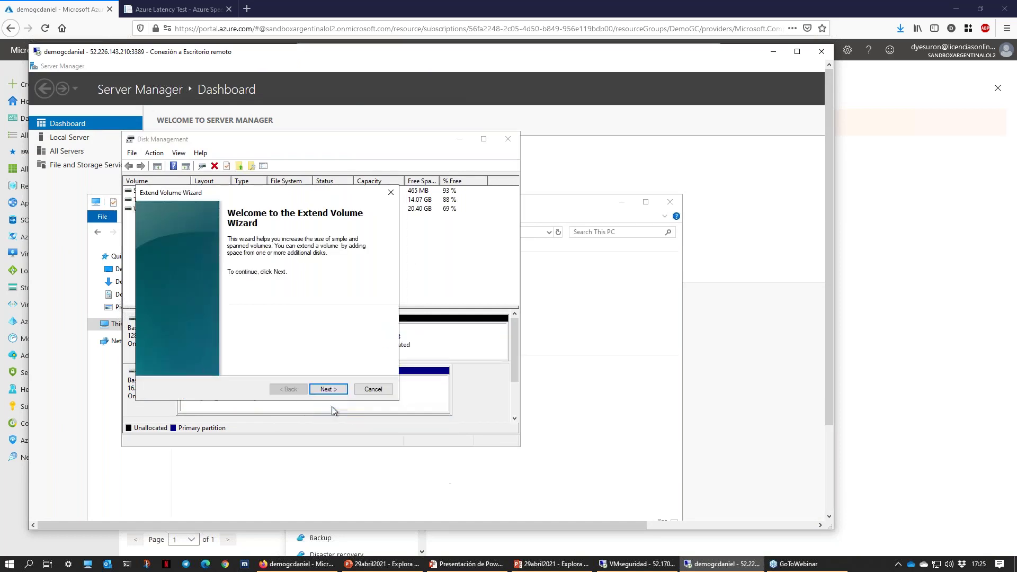
pyautogui.click(338, 394)
pyautogui.click(331, 389)
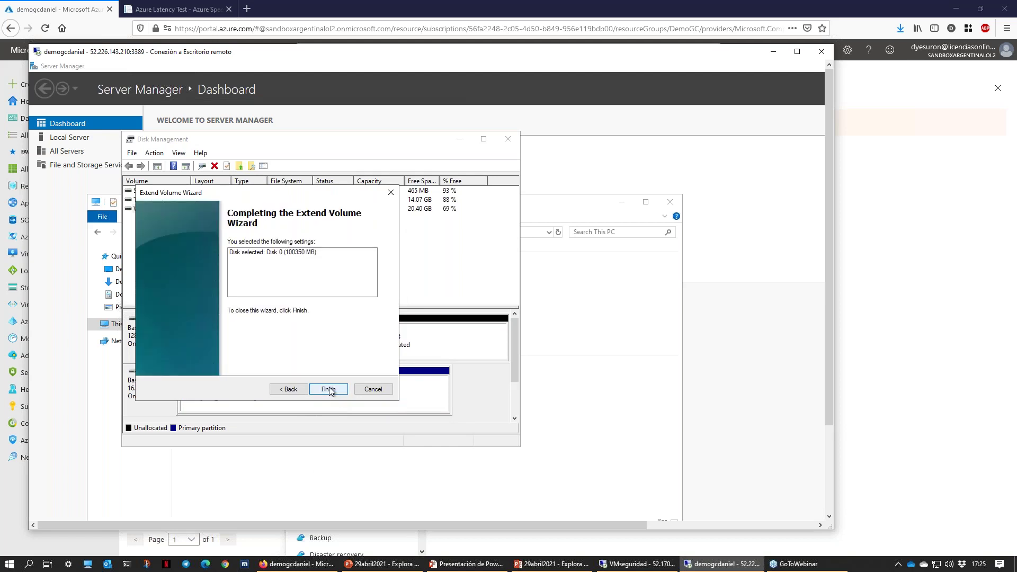
pyautogui.click(331, 390)
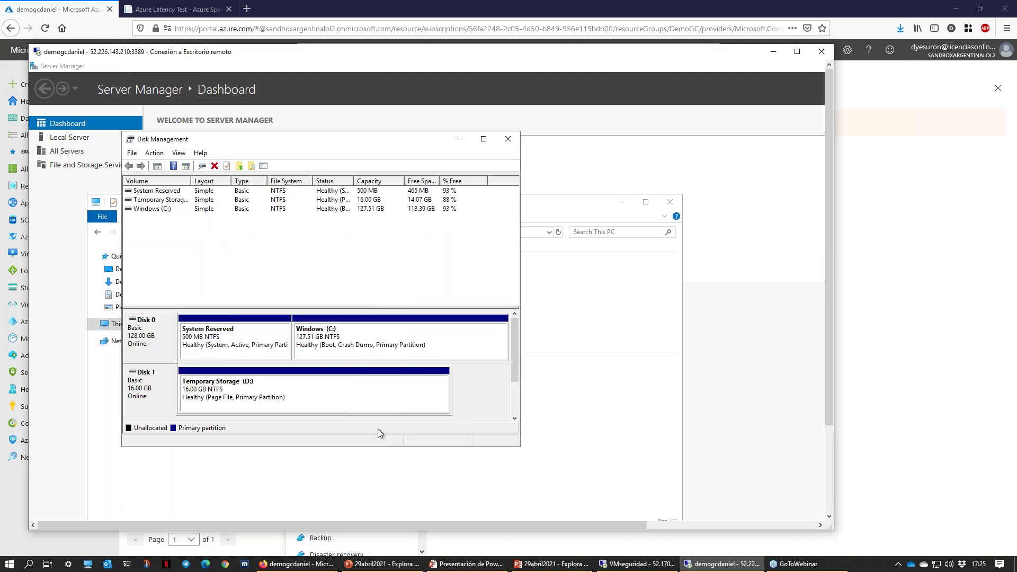
# - Close Disk Management and refresh This PC, confirming Windows (C:) shows 118 GB free of 127 GB
pyautogui.click(507, 139)
pyautogui.rightClick(253, 402)
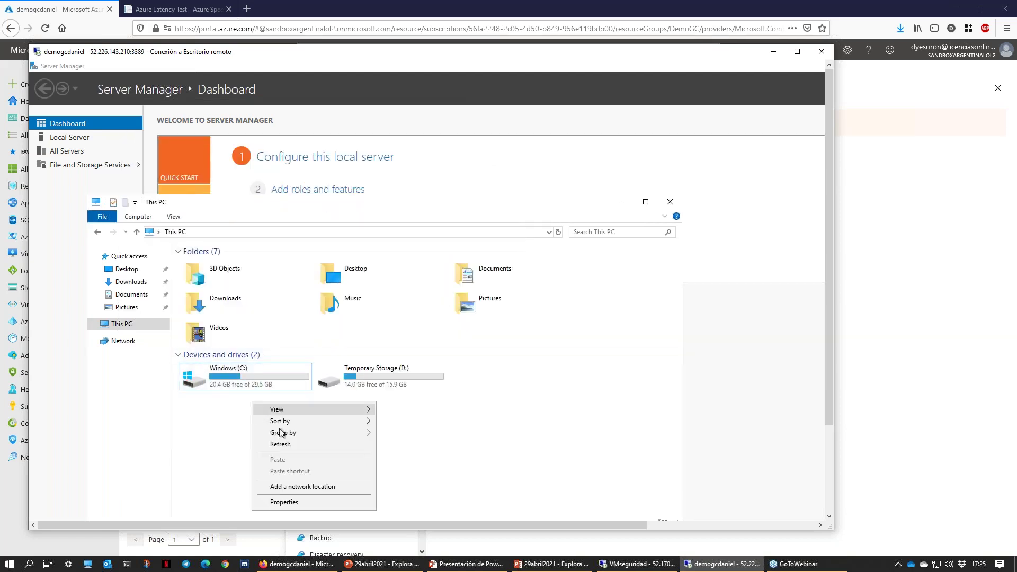
pyautogui.click(267, 445)
pyautogui.click(255, 386)
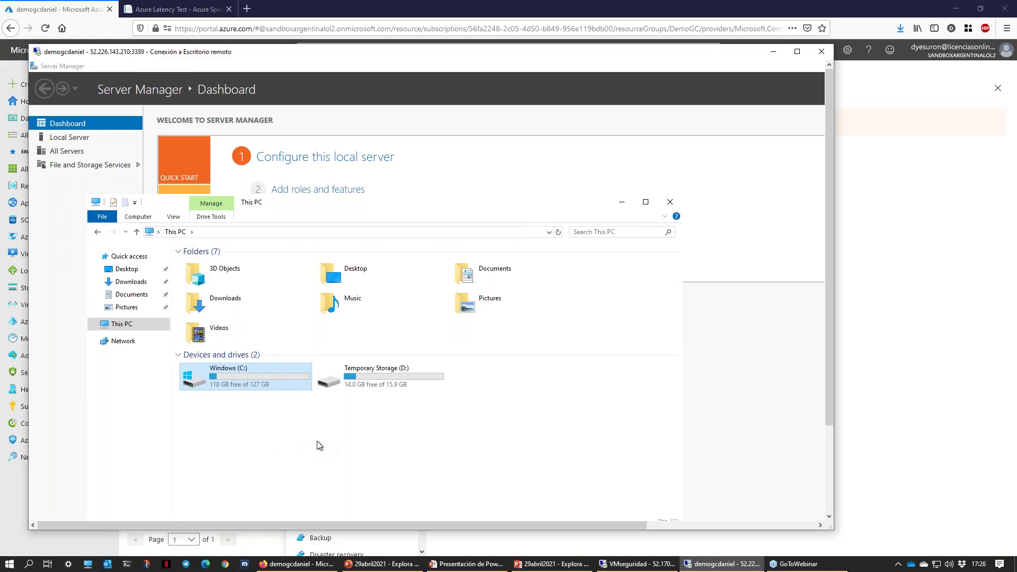
pyautogui.click(277, 423)
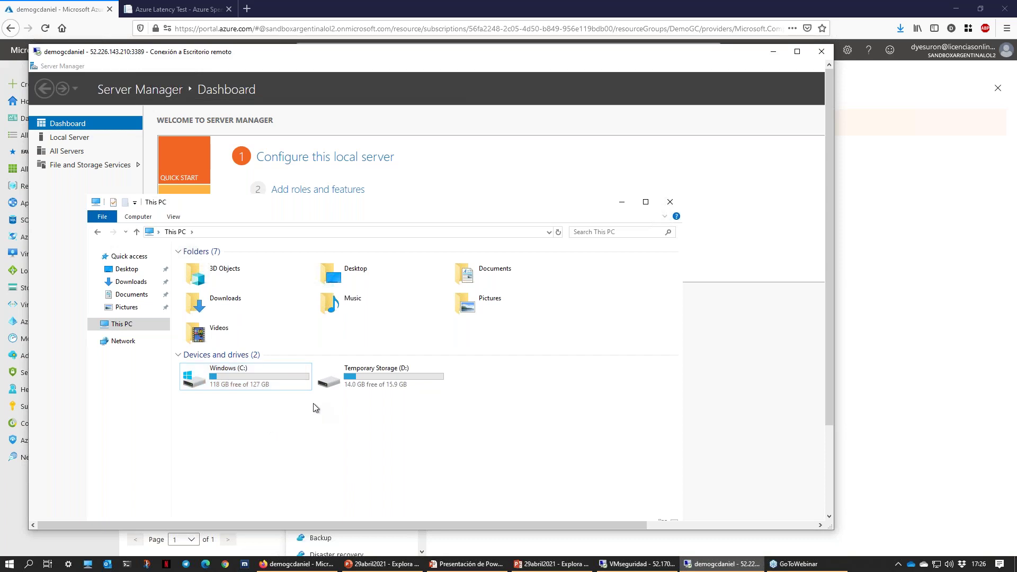
pyautogui.moveTo(470, 407); pyautogui.dragTo(180, 429)
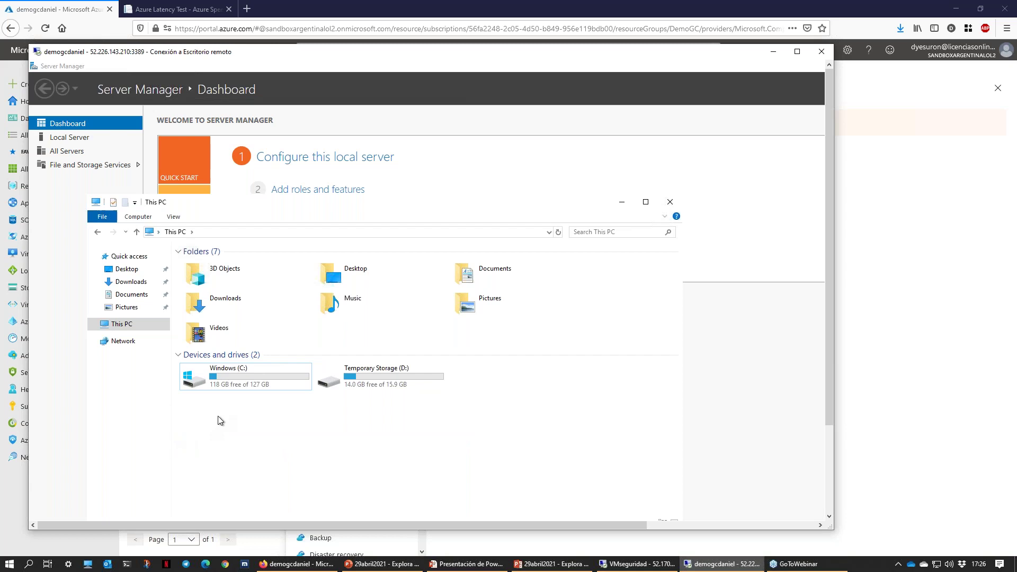
pyautogui.click(246, 375)
pyautogui.click(377, 380)
pyautogui.click(313, 431)
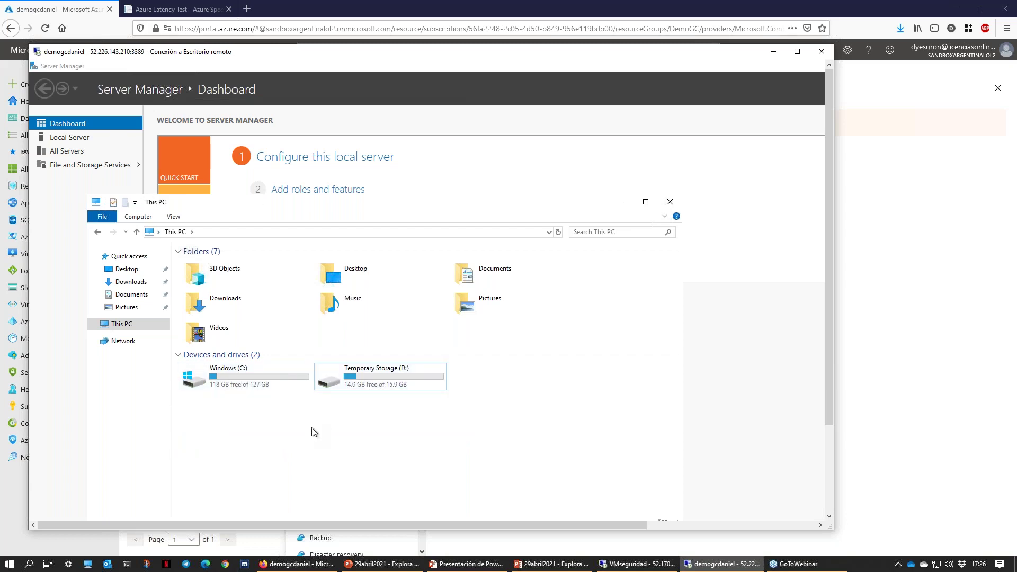
pyautogui.click(262, 379)
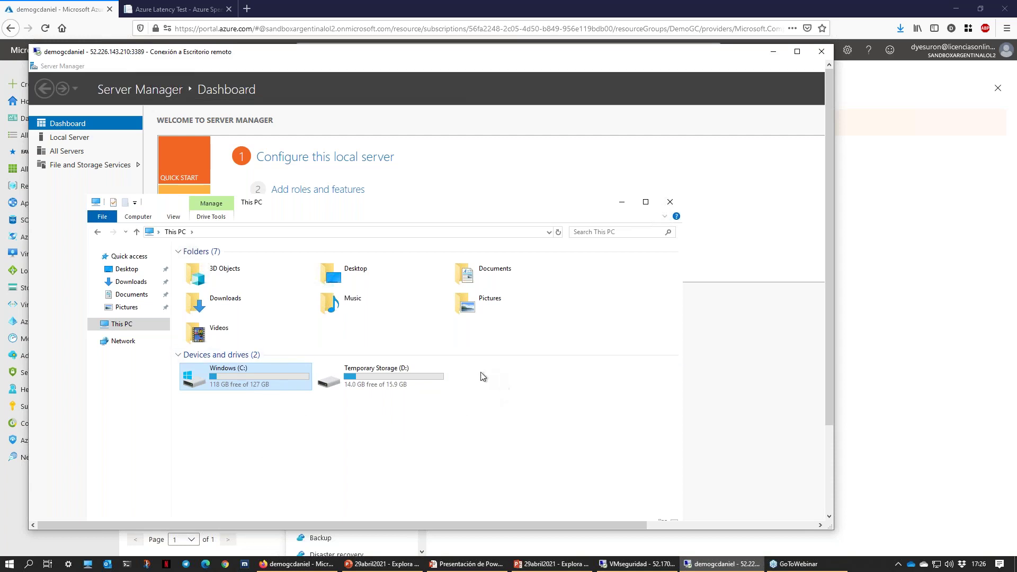
# - Refresh demogcdaniel's Disks page in the portal and confirm the OS disk is now 128 GiB
pyautogui.hotkey('alt', 'Tab')
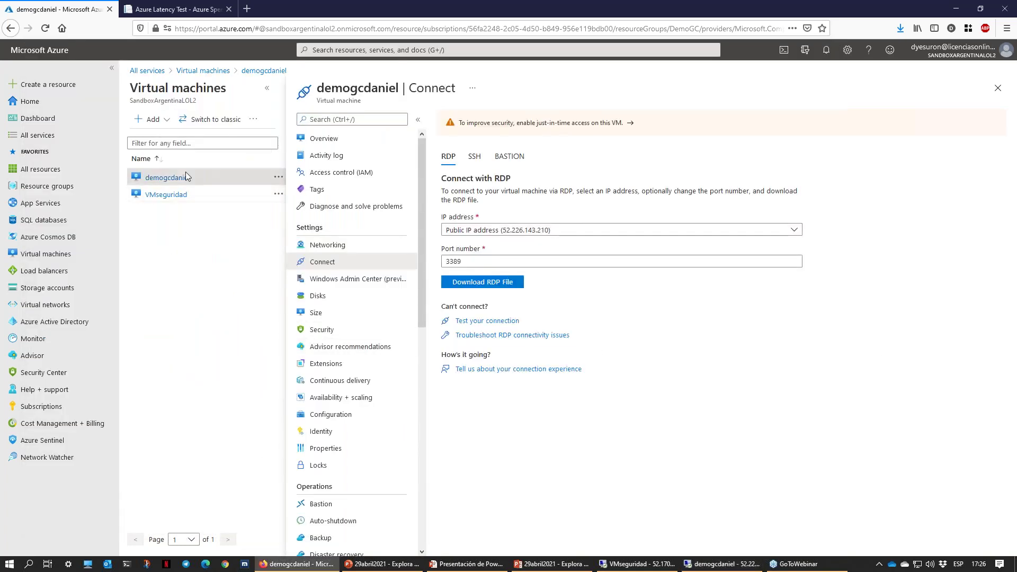
pyautogui.click(319, 295)
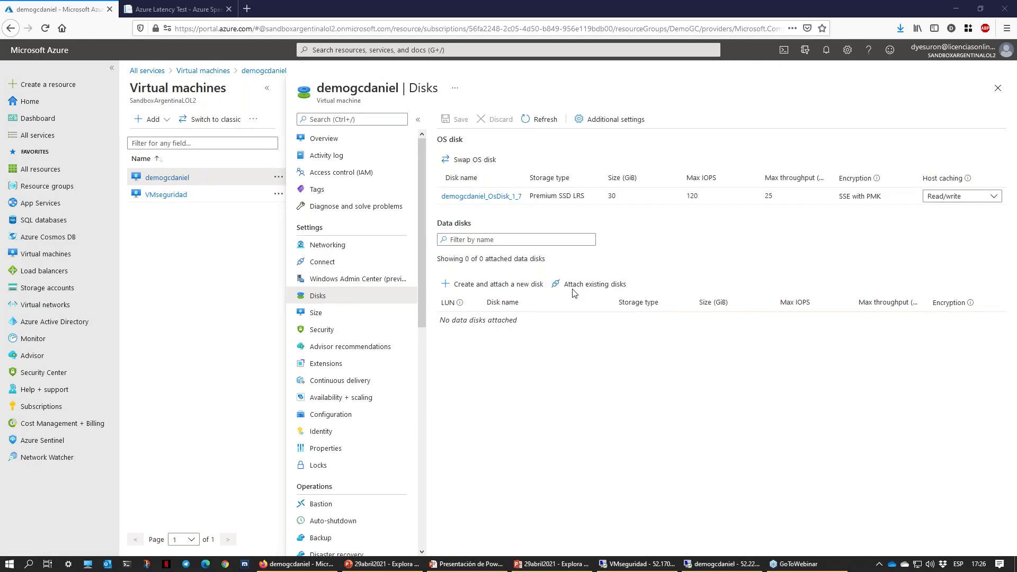
pyautogui.click(538, 119)
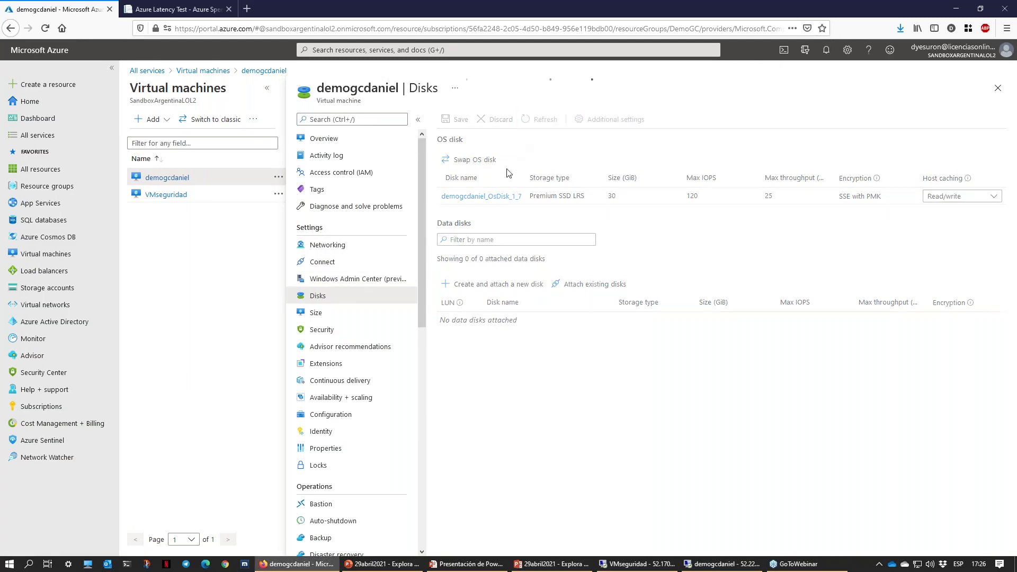
pyautogui.doubleClick(613, 196)
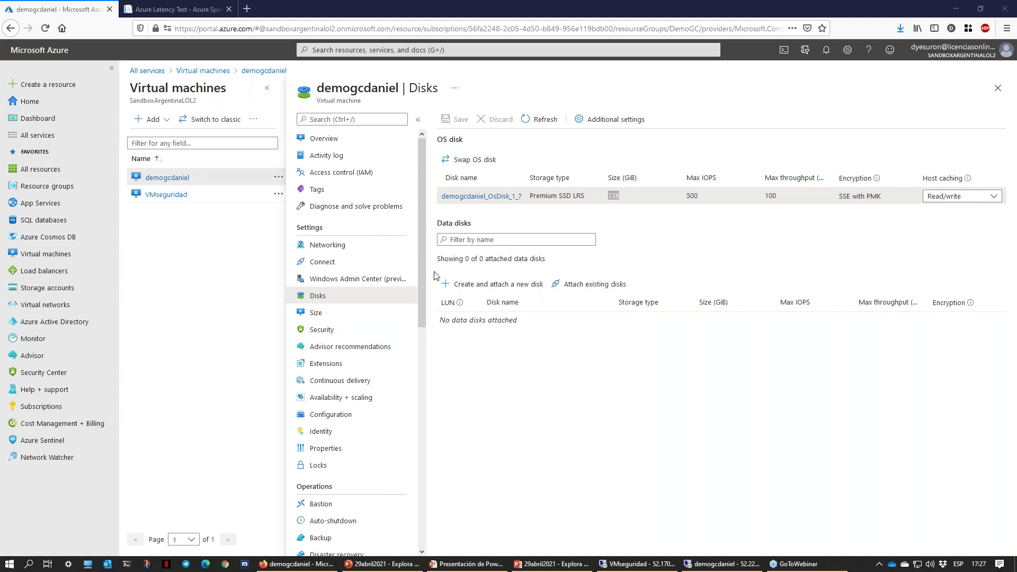
pyautogui.click(801, 562)
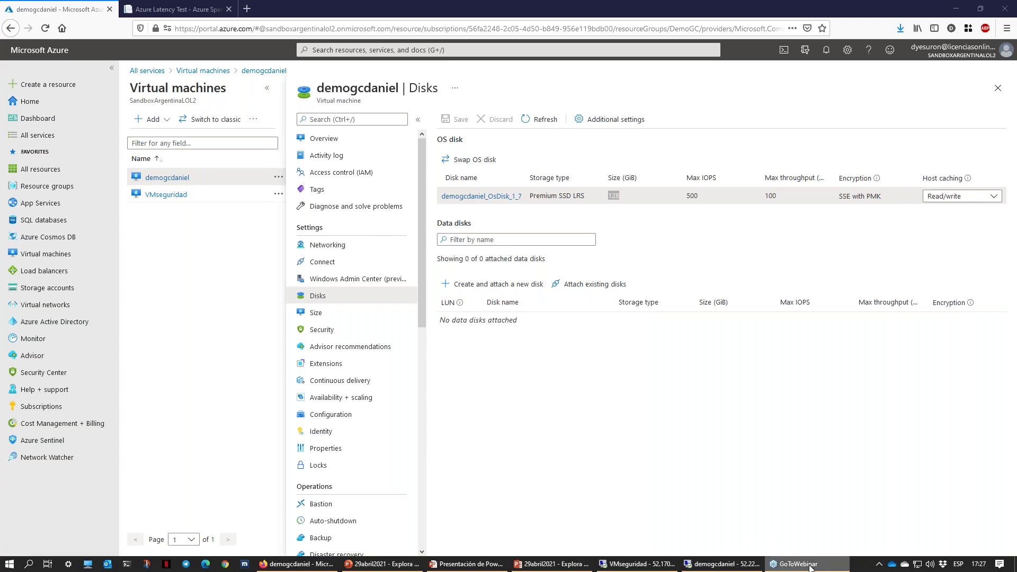